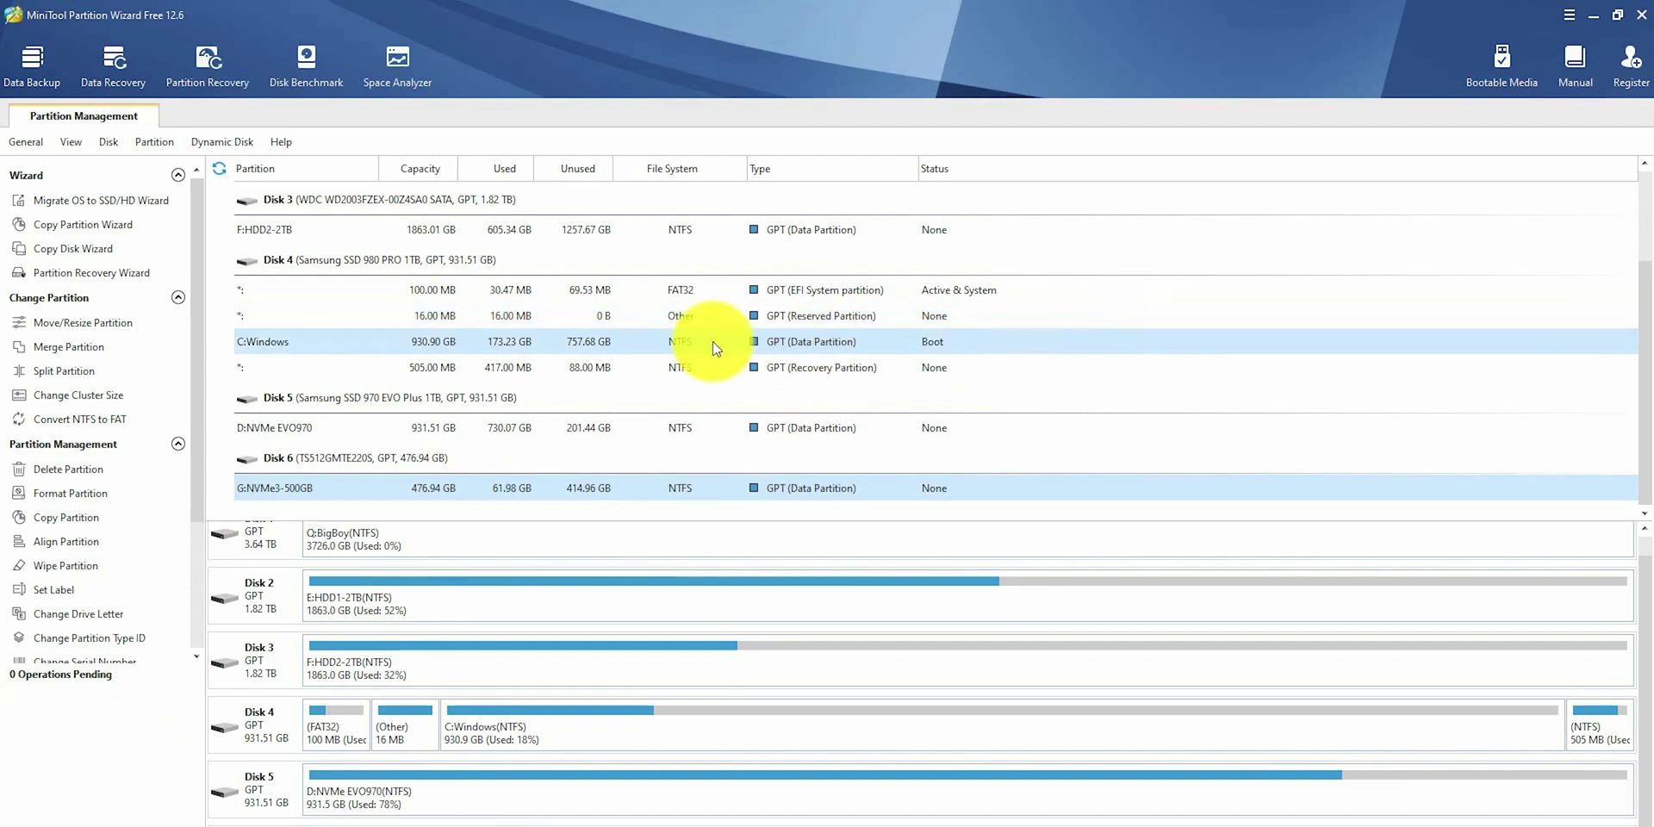
Review the disk and partition list, inspecting Disk 4 and its C:Windows partition
scroll(411, 331, "up", 2)
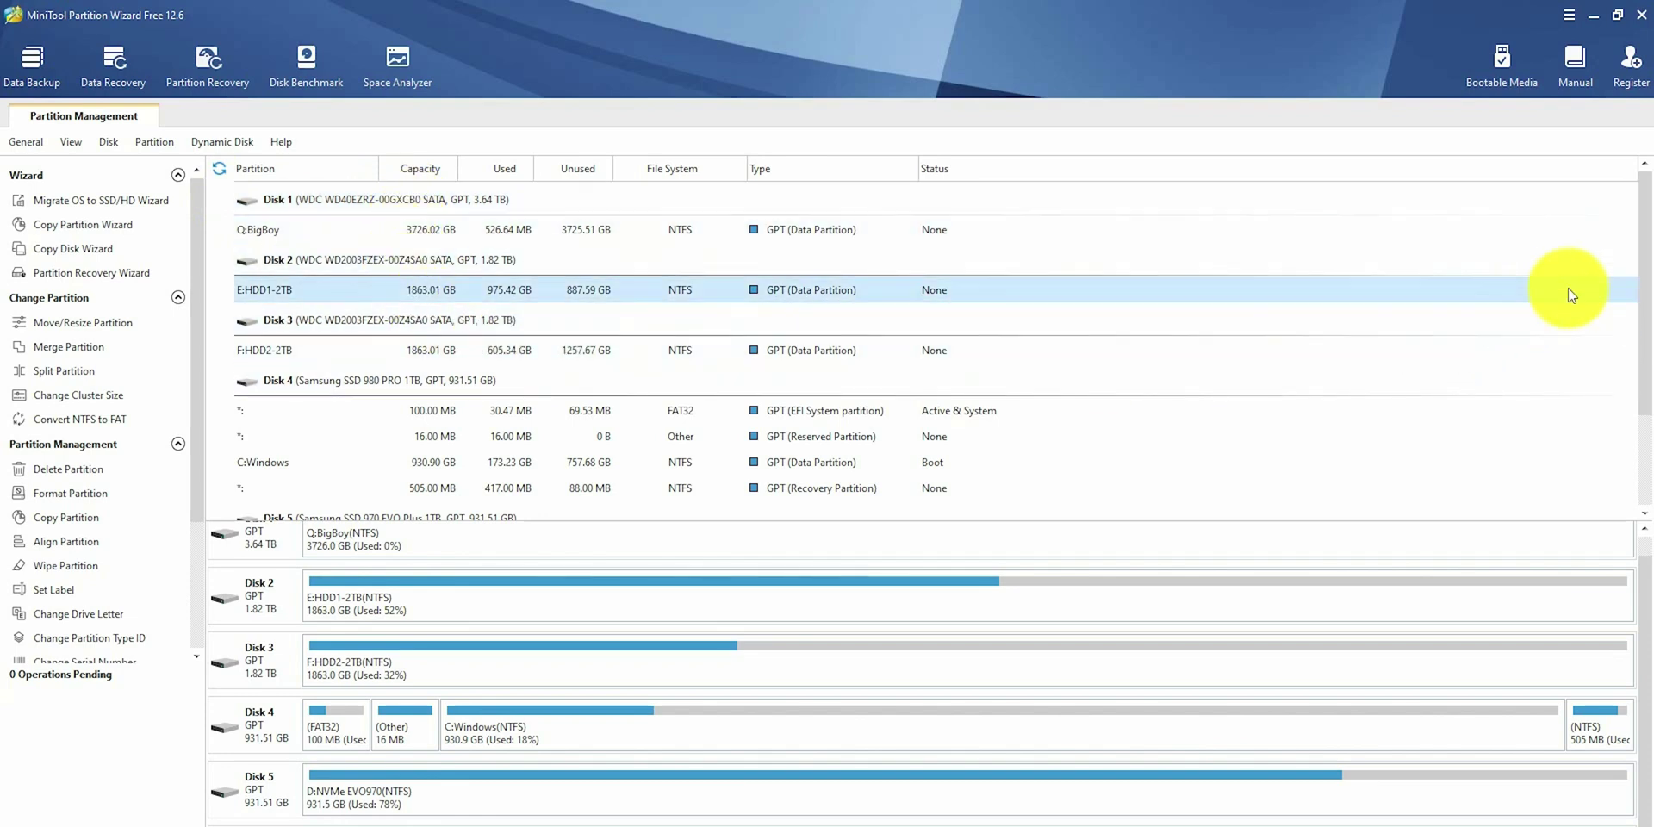
left_click_drag(1647, 288, 1614, 315)
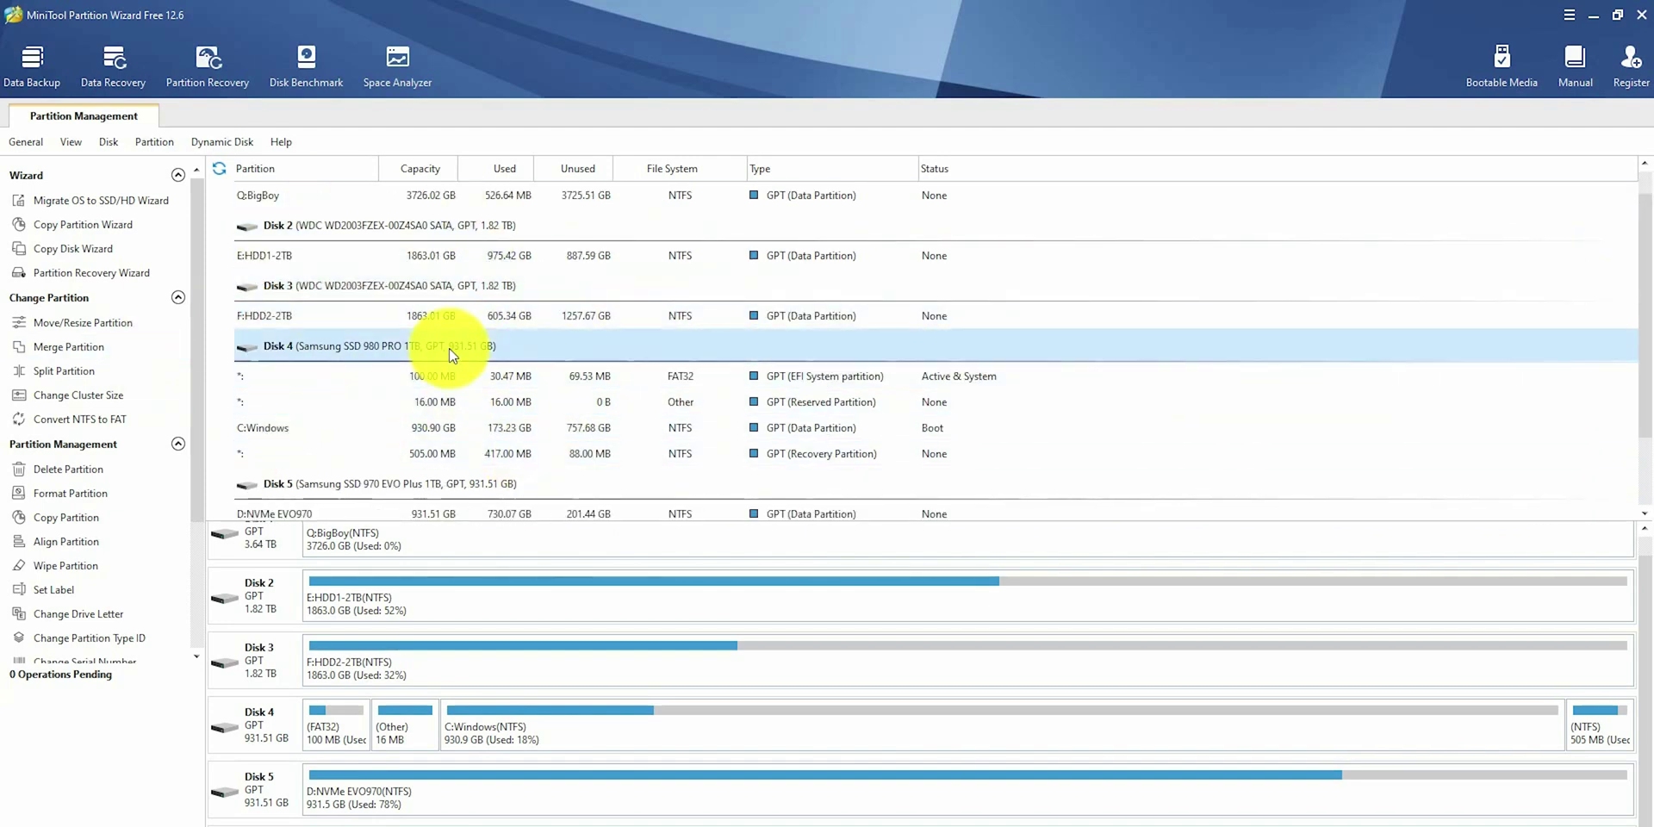
left_click(391, 354)
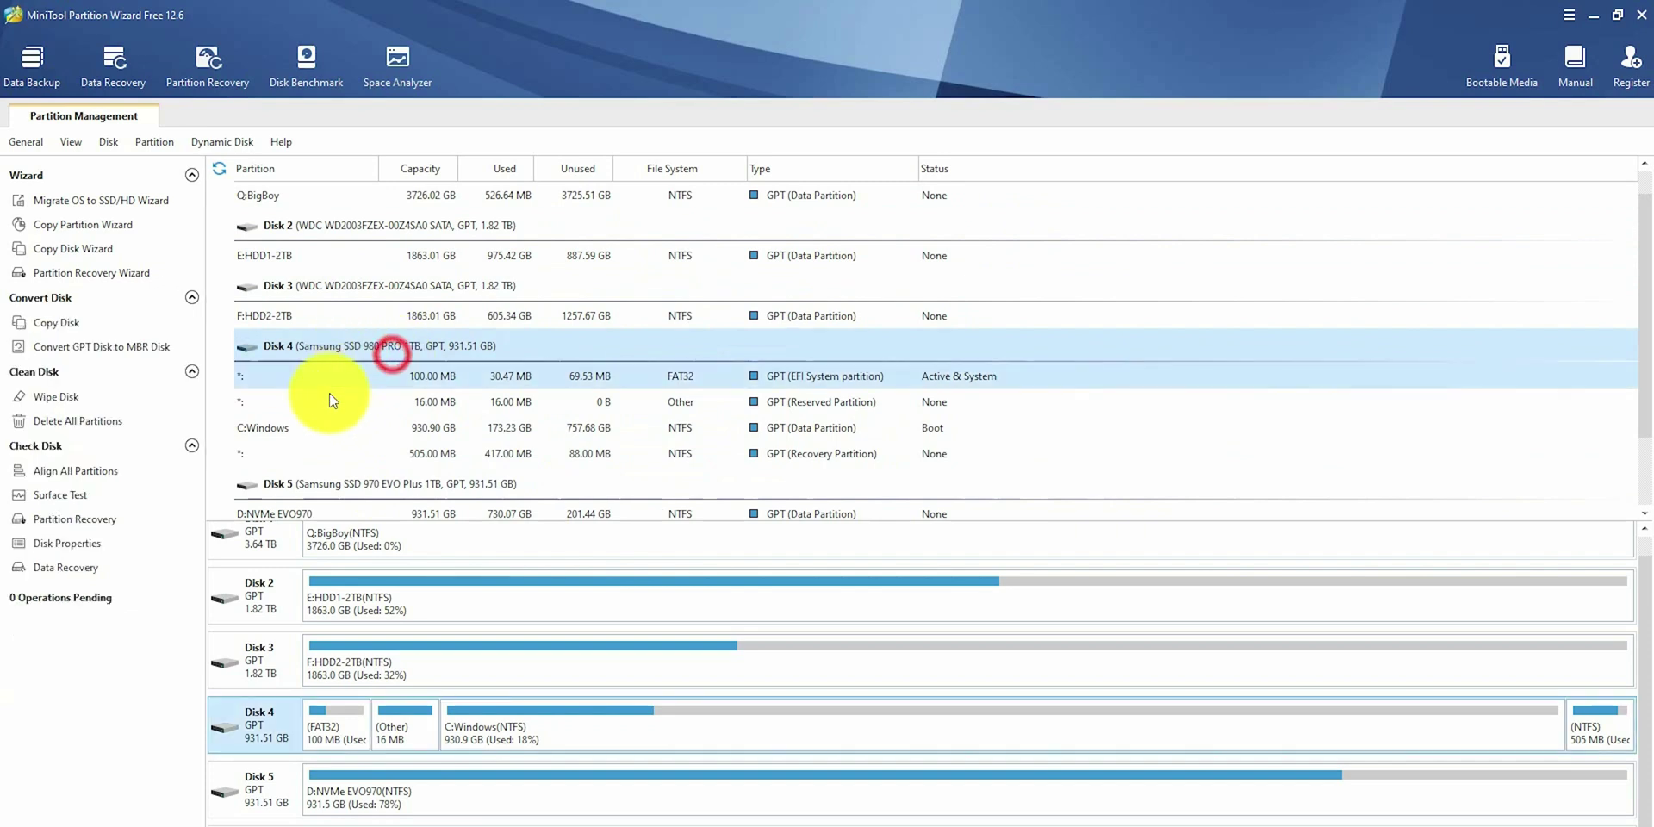
left_click(296, 436)
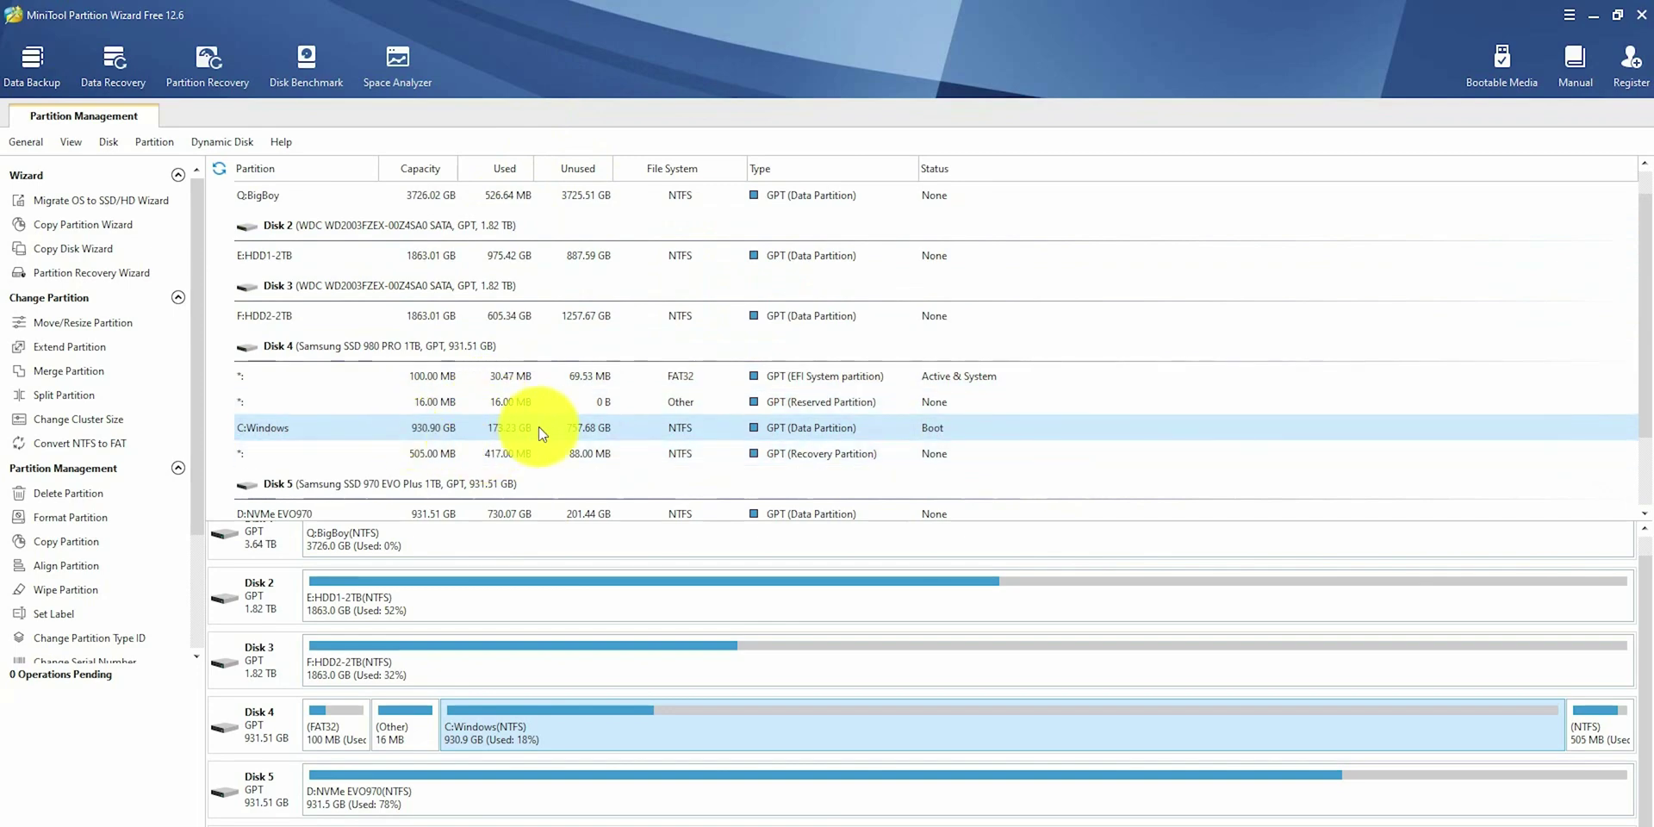
scroll(690, 422, "down", 2)
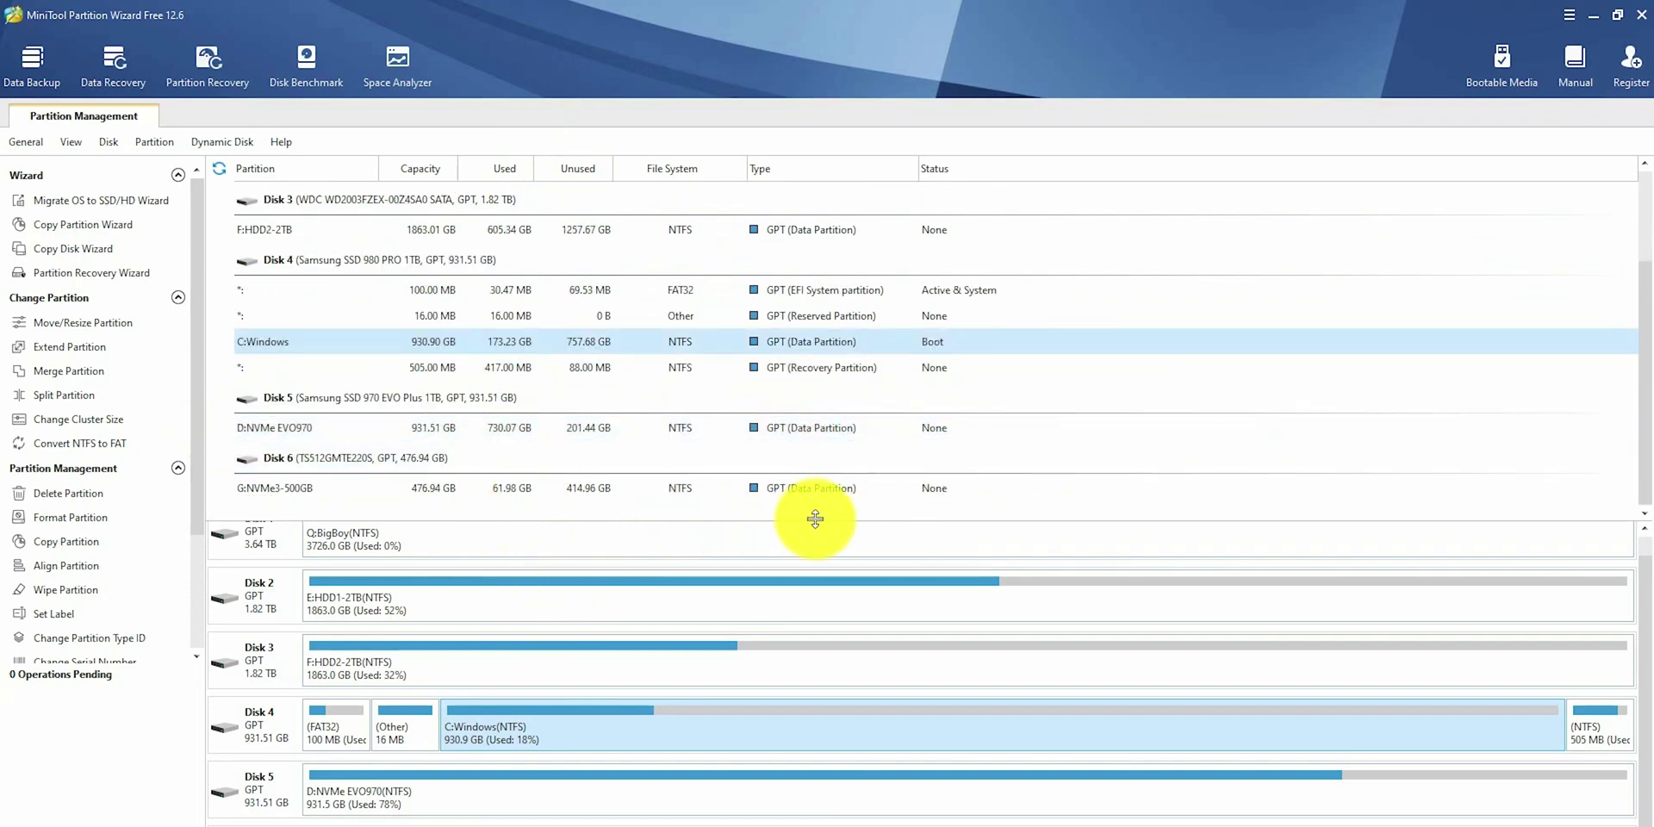
Enlarge the graphical disk map to view all disks, select the Q:BigBoy partition, and restore the map's smaller height
left_click_drag(816, 519, 808, 319)
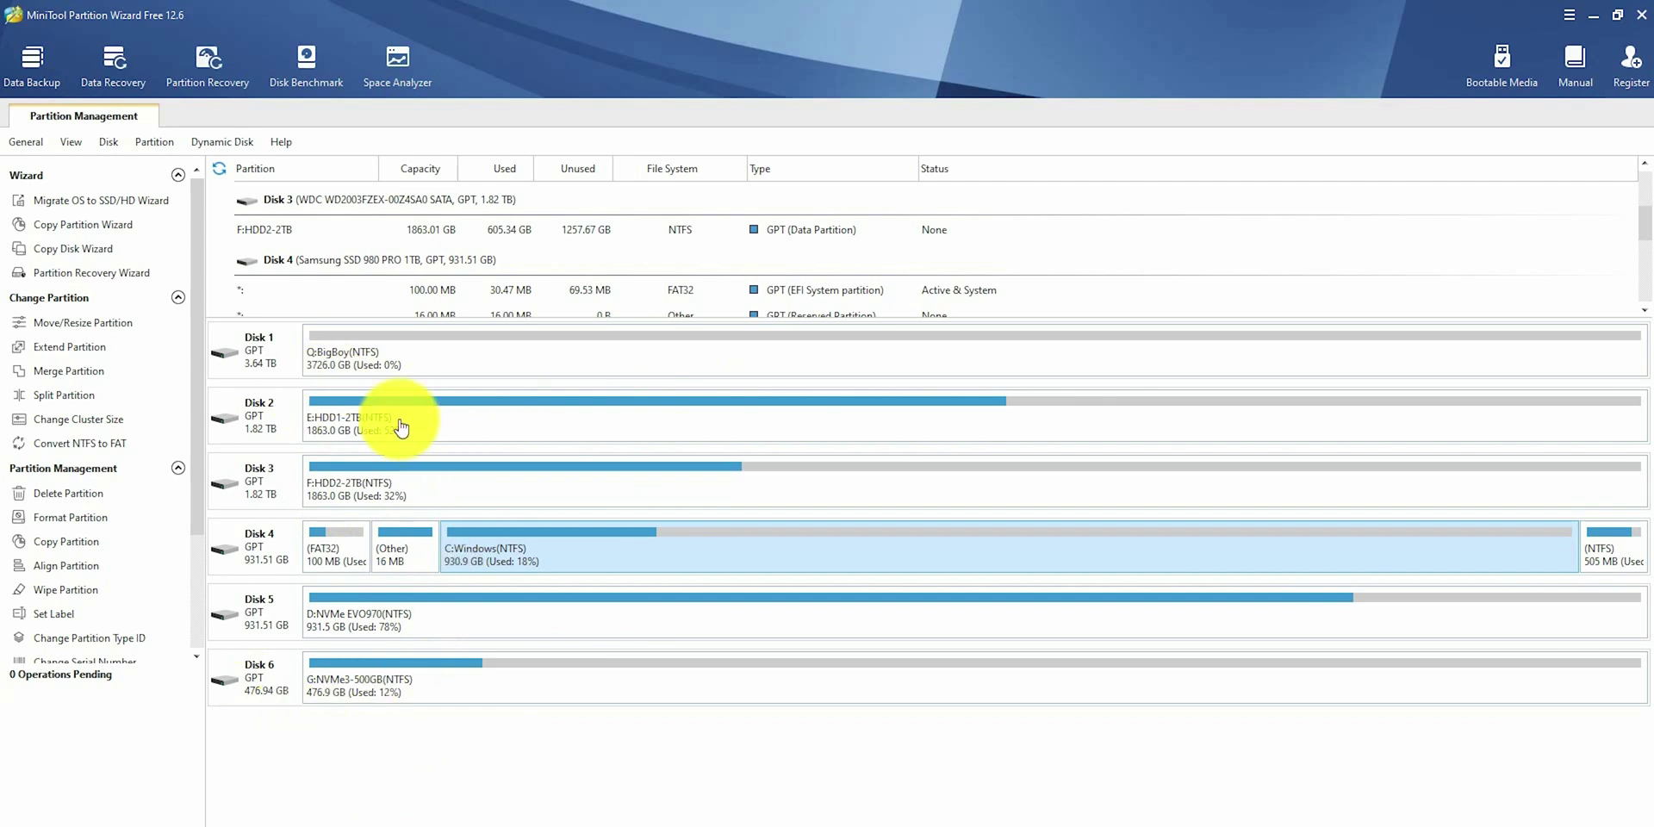
left_click(405, 363)
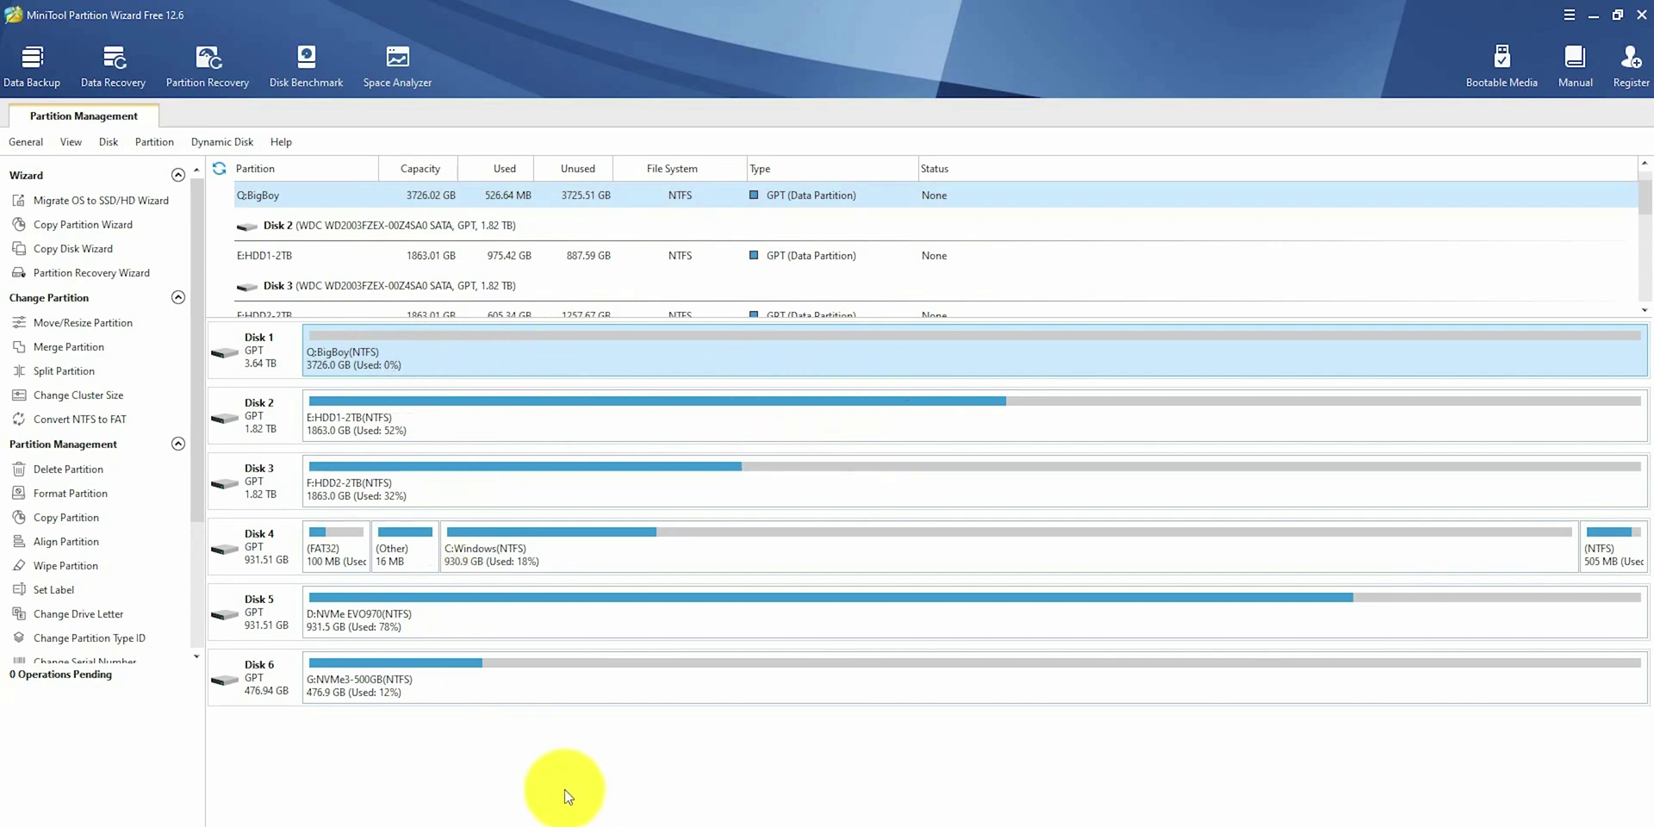
left_click(476, 781)
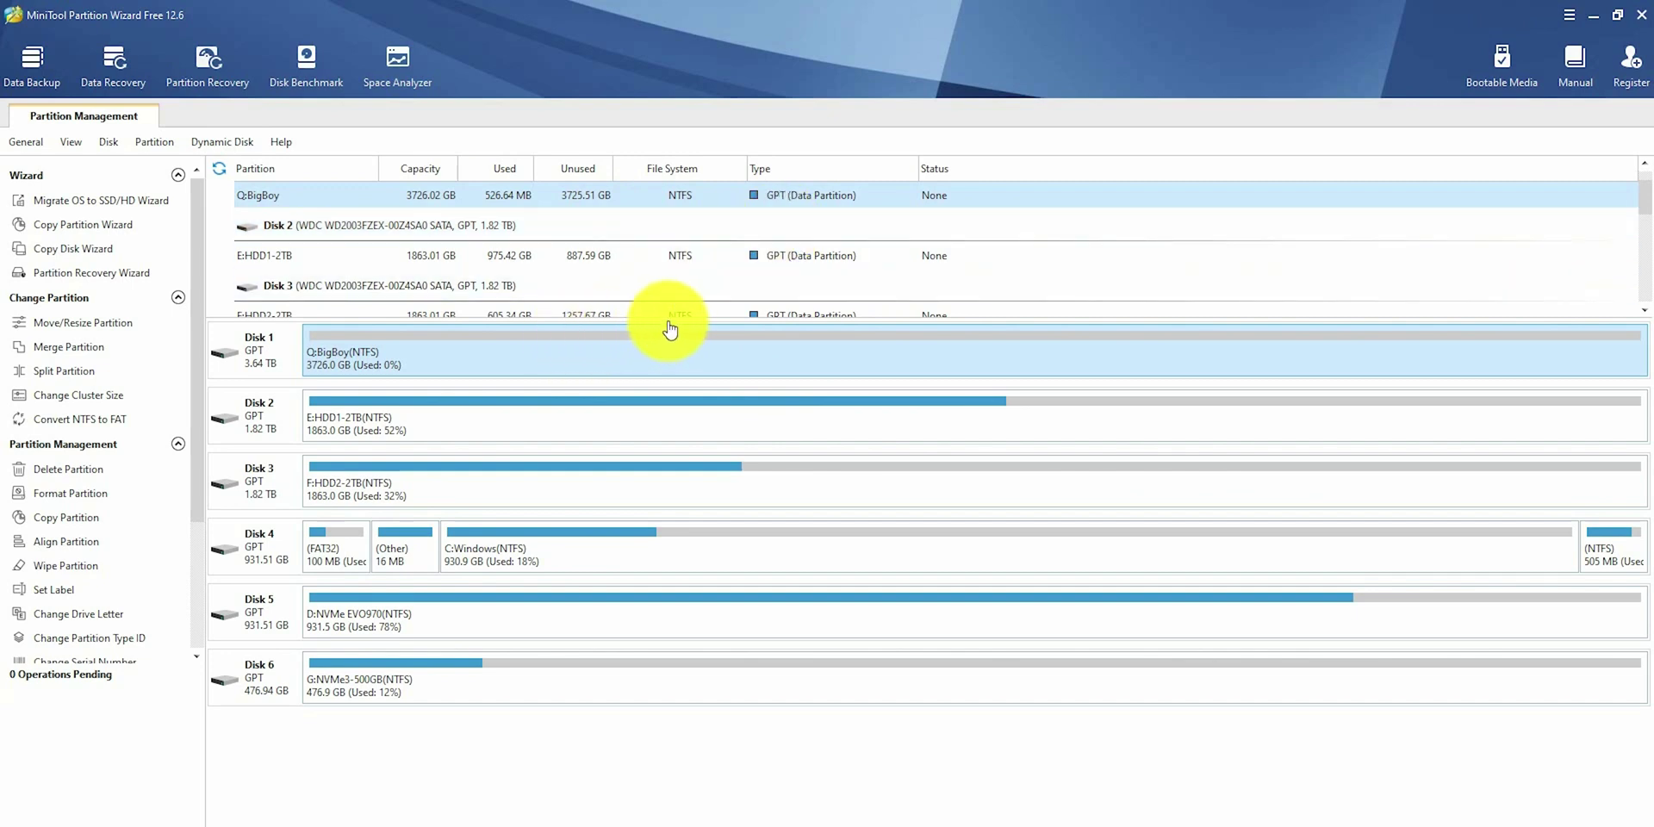
left_click_drag(667, 323, 712, 525)
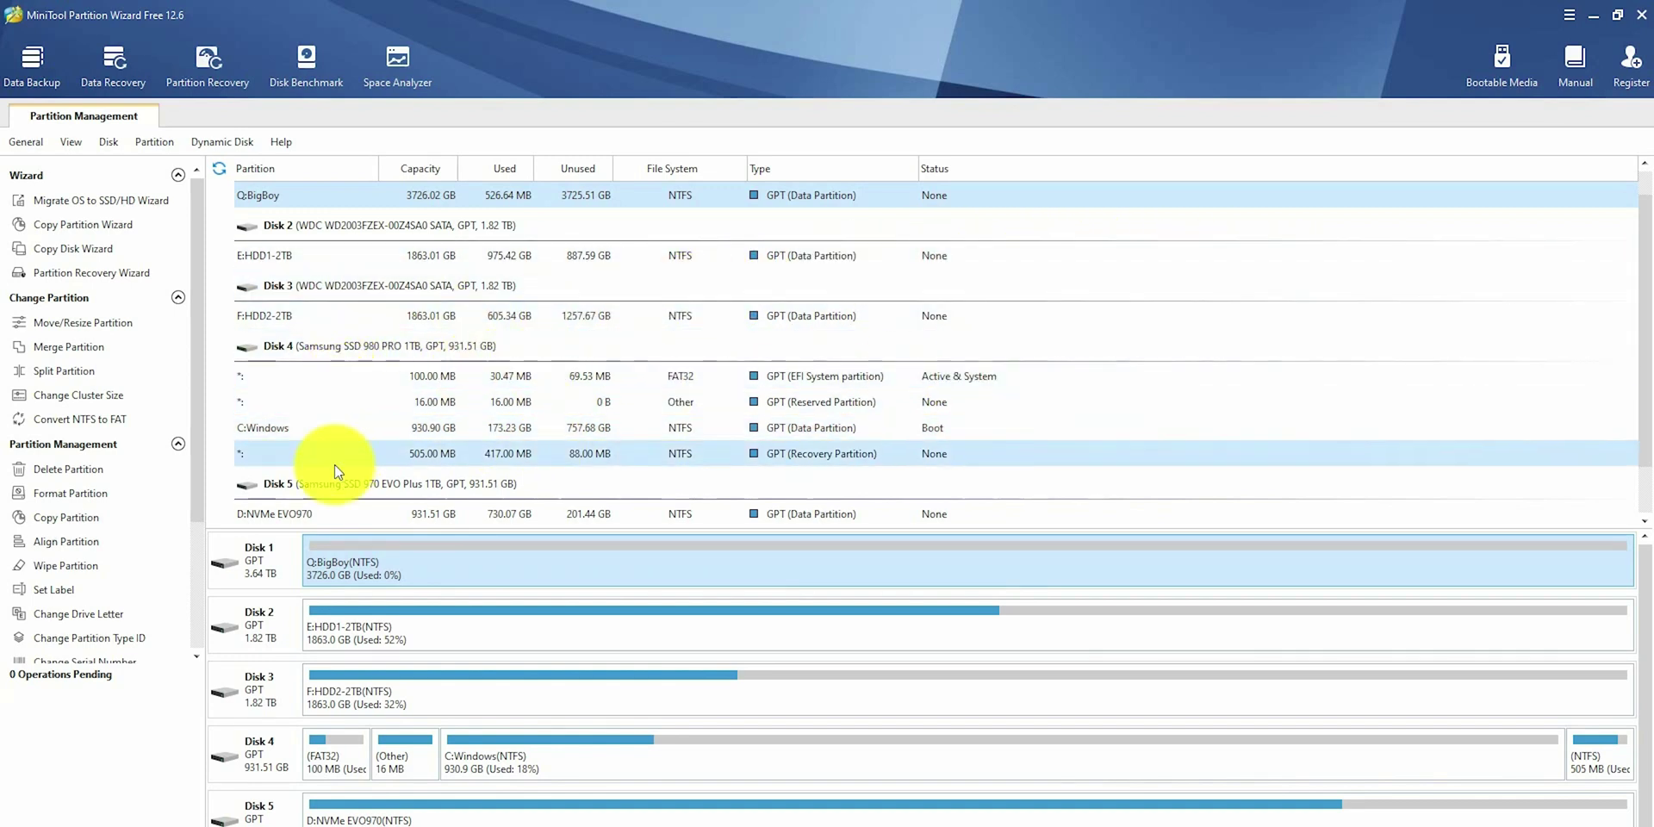
Try to convert the C:Windows partition from NTFS to FAT and dismiss the registration offer
right_click(267, 428)
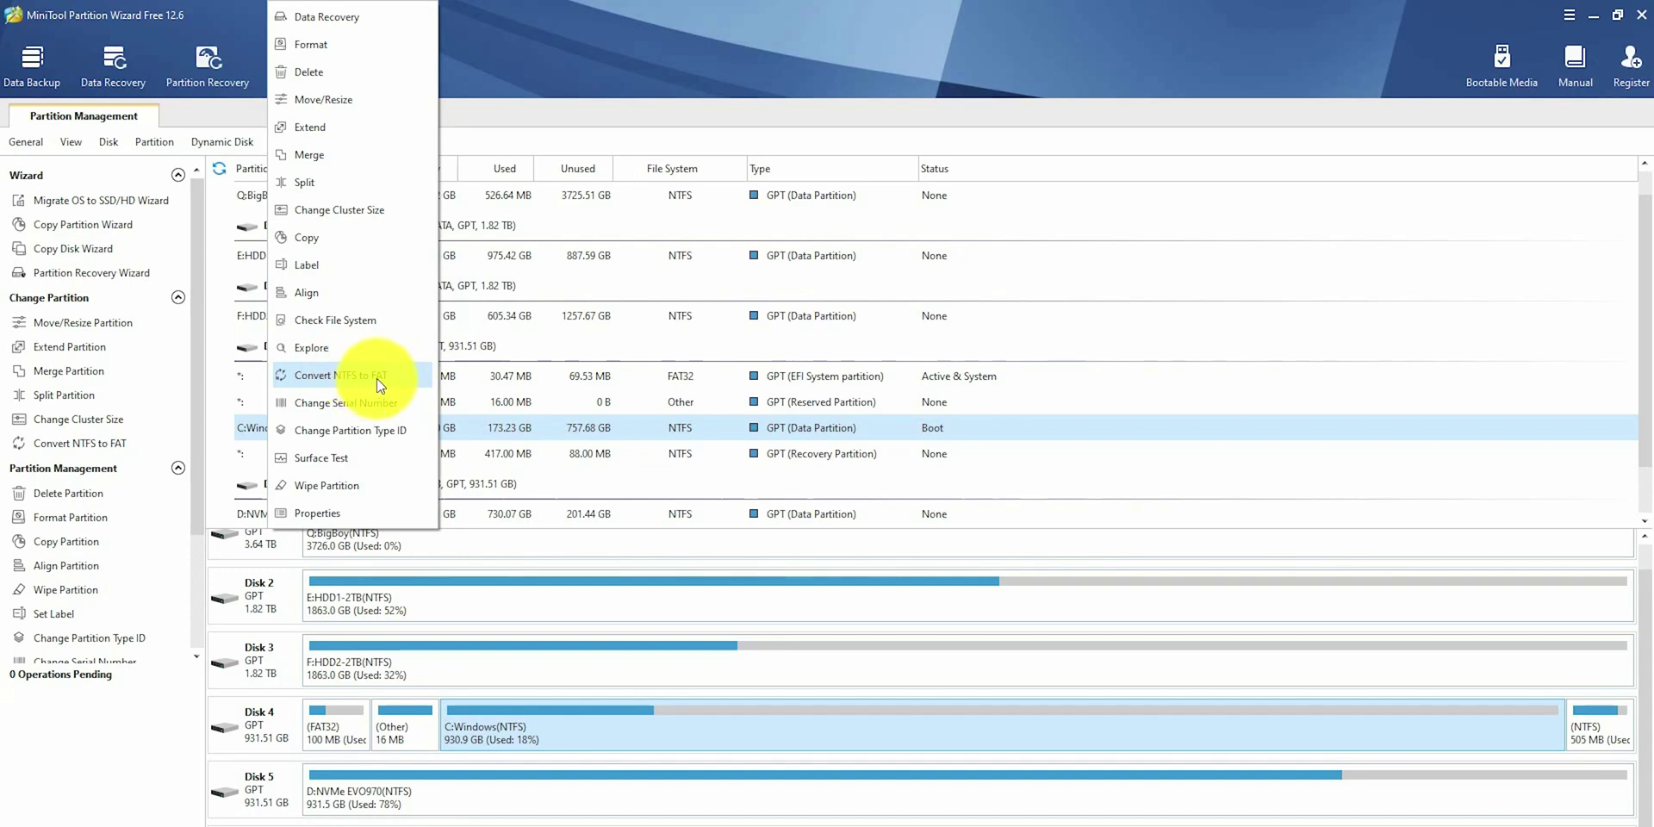
left_click(375, 379)
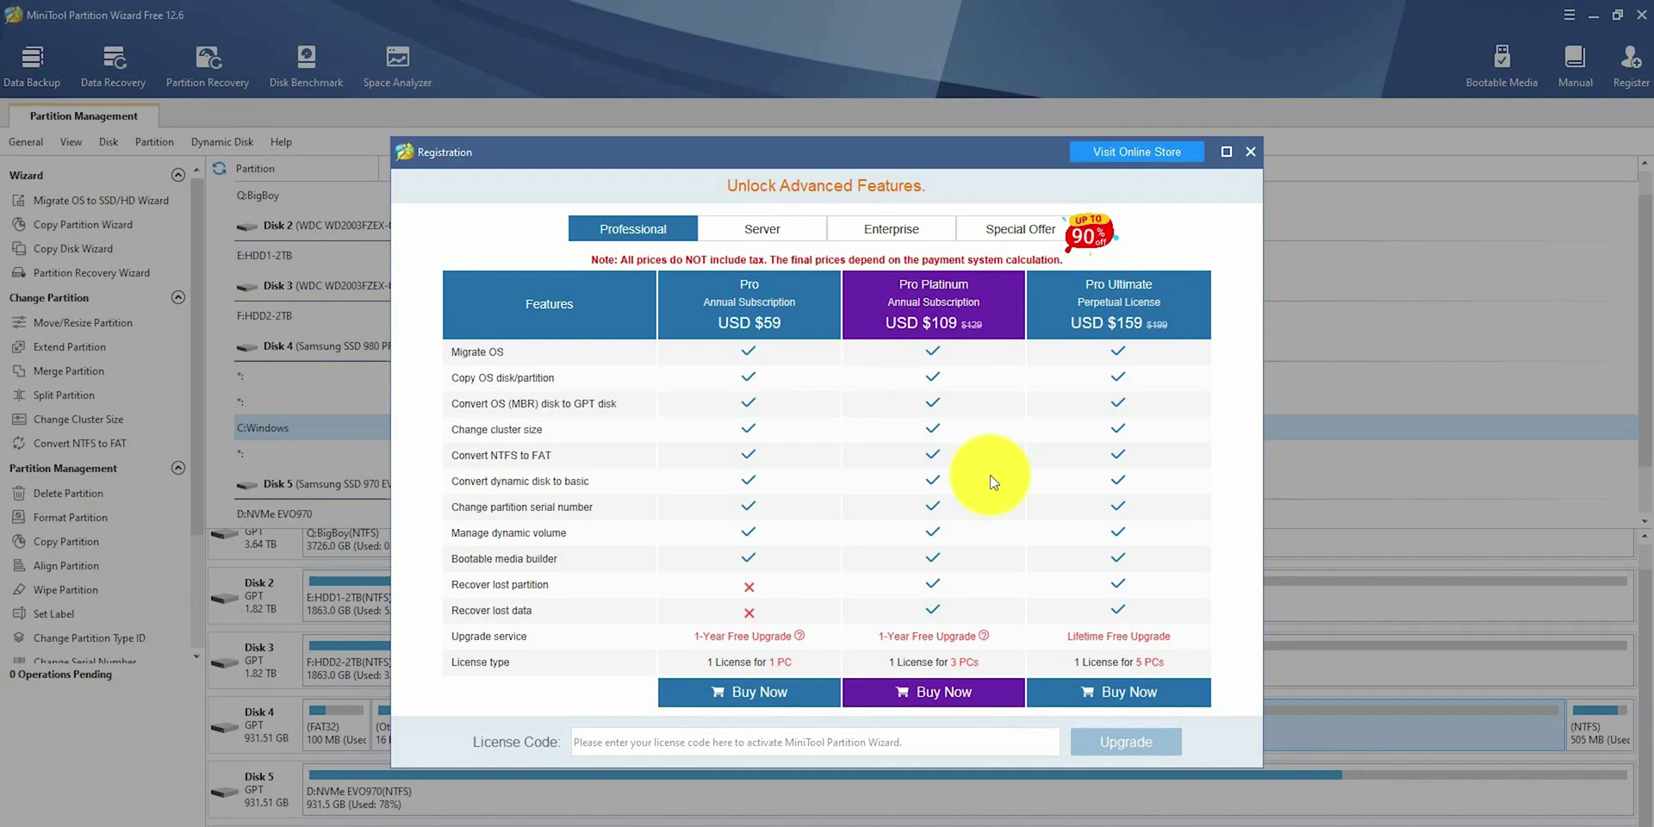
left_click(1252, 154)
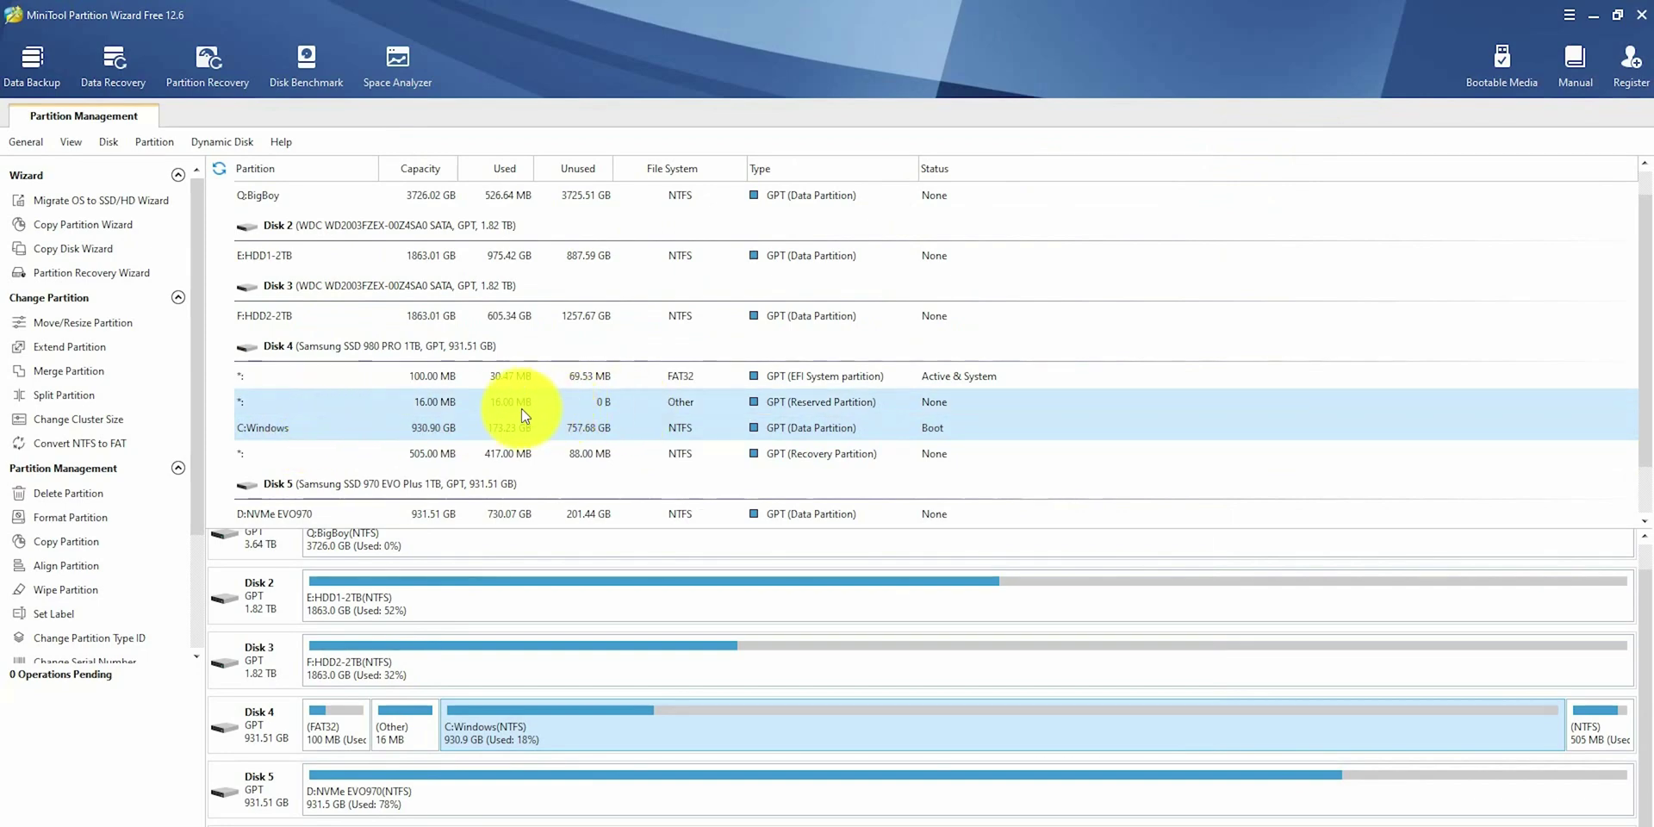
Try resizing the C:Windows partition to 918.18 GB with 12.72 GB unallocated after it, and discard the change
right_click(307, 426)
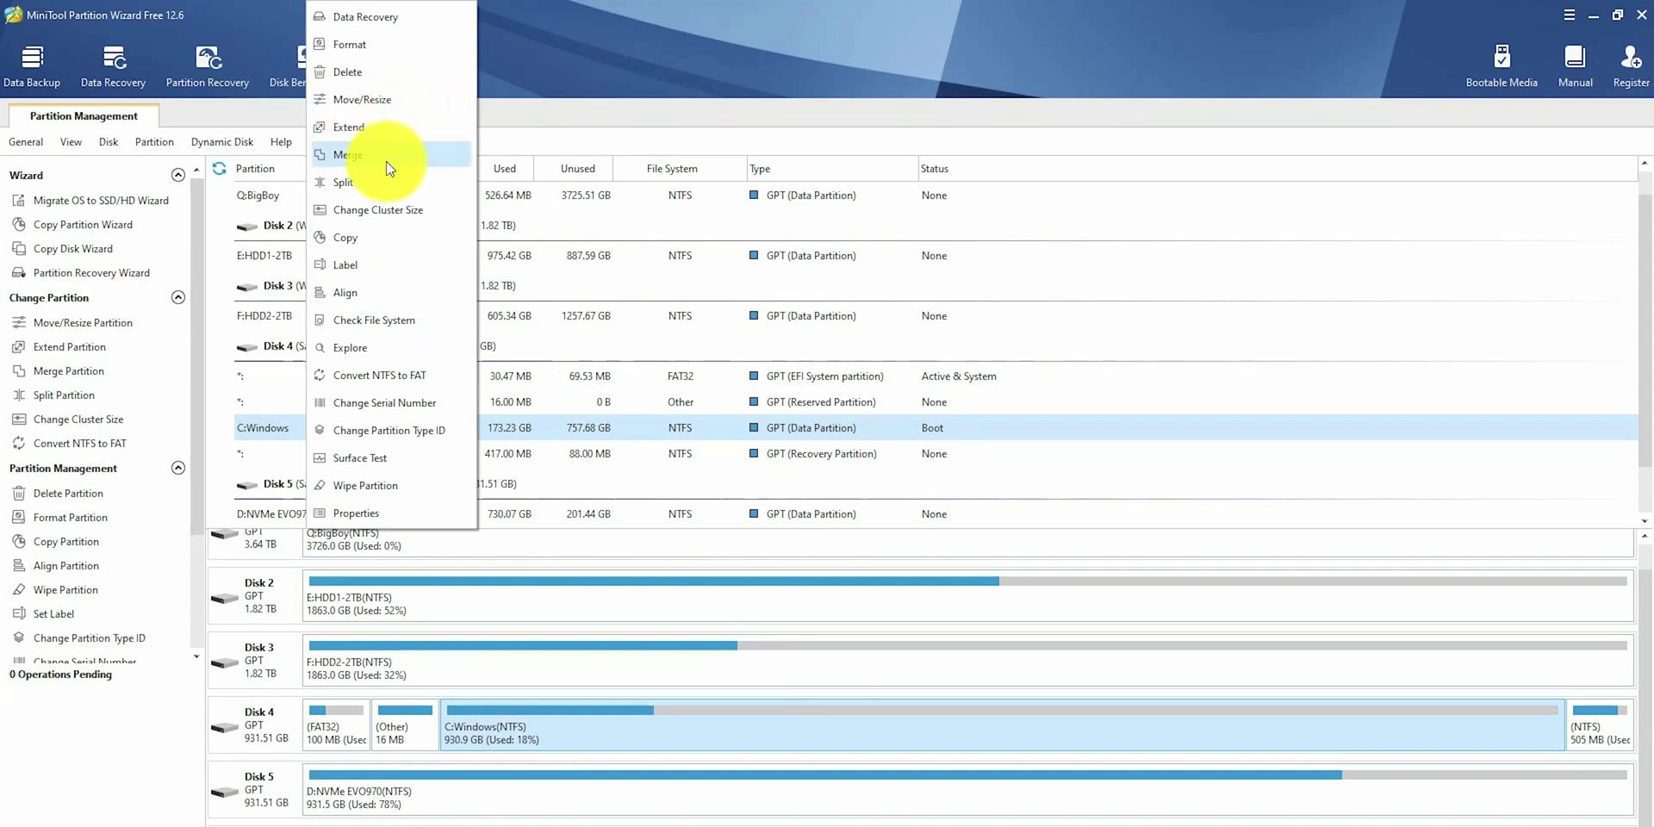
left_click(396, 102)
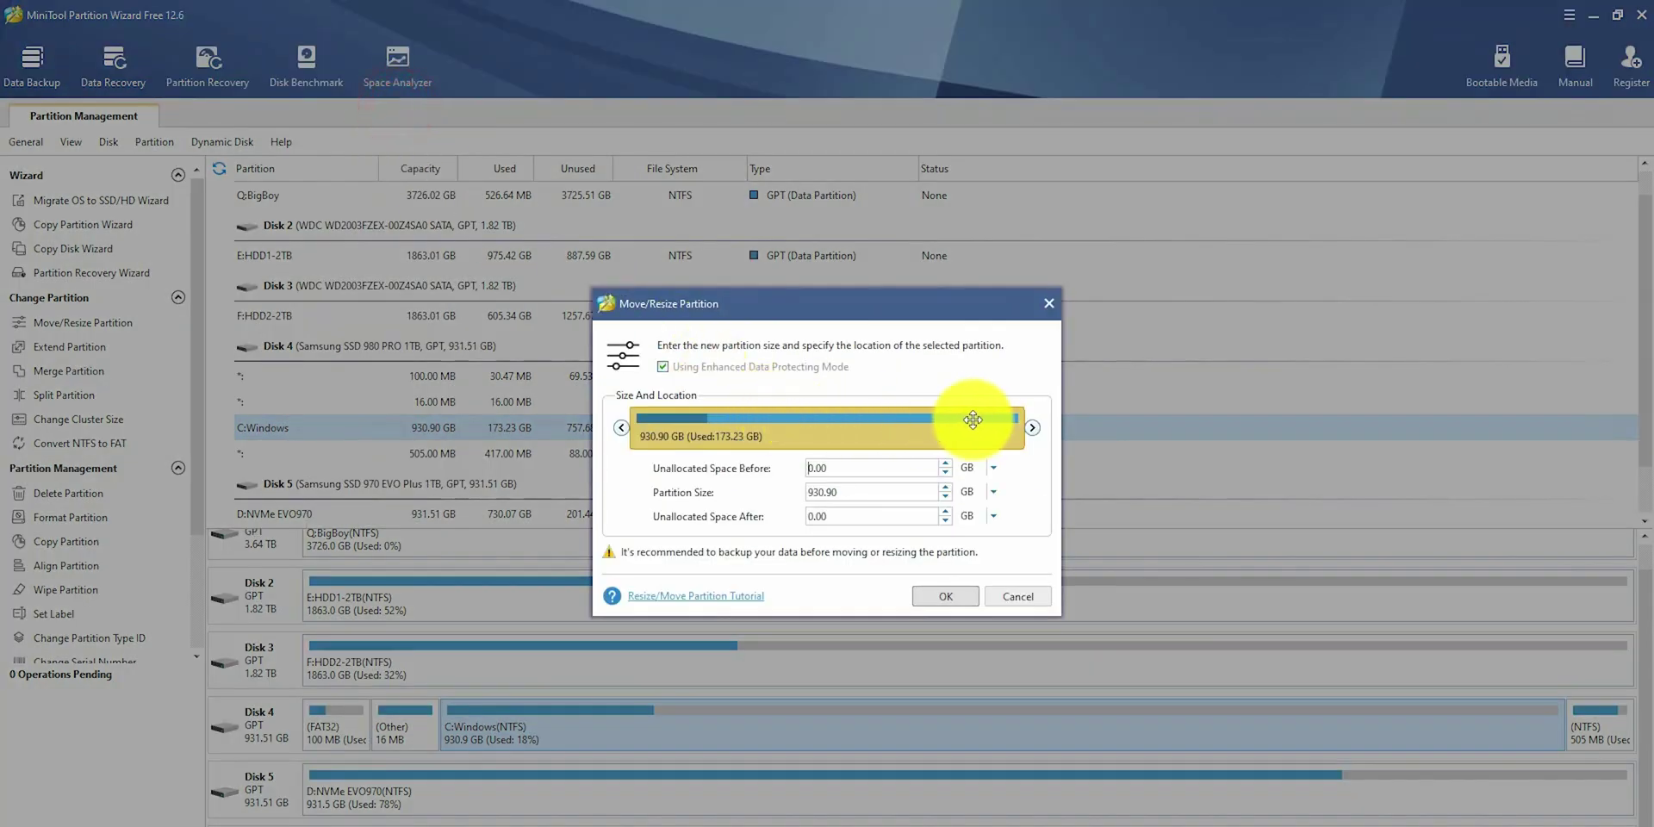
left_click_drag(1032, 428, 1030, 428)
left_click(971, 598)
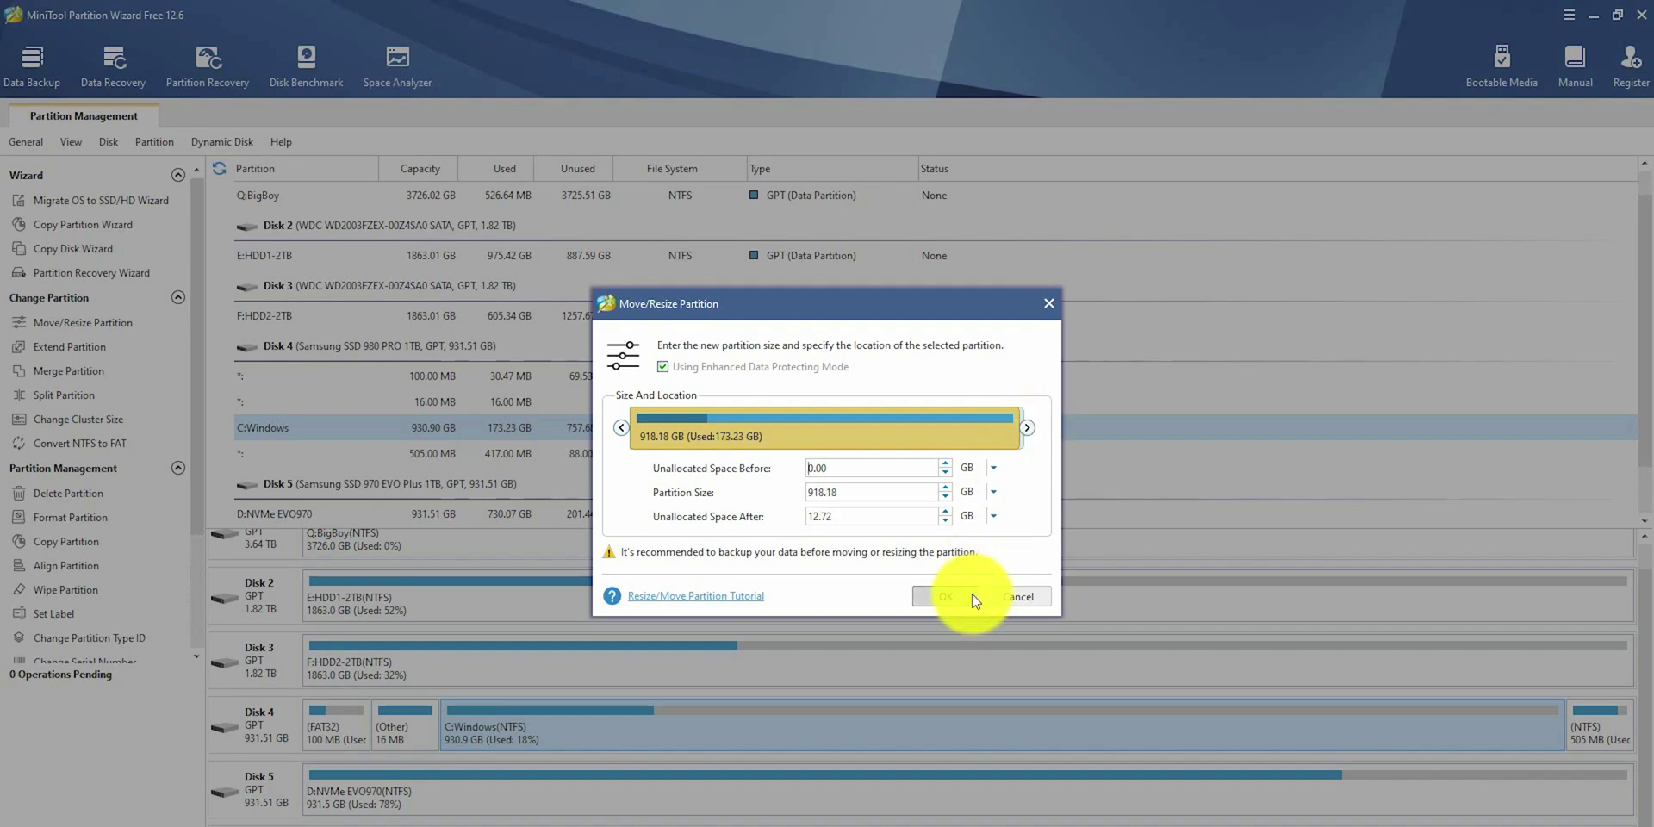
left_click(1021, 597)
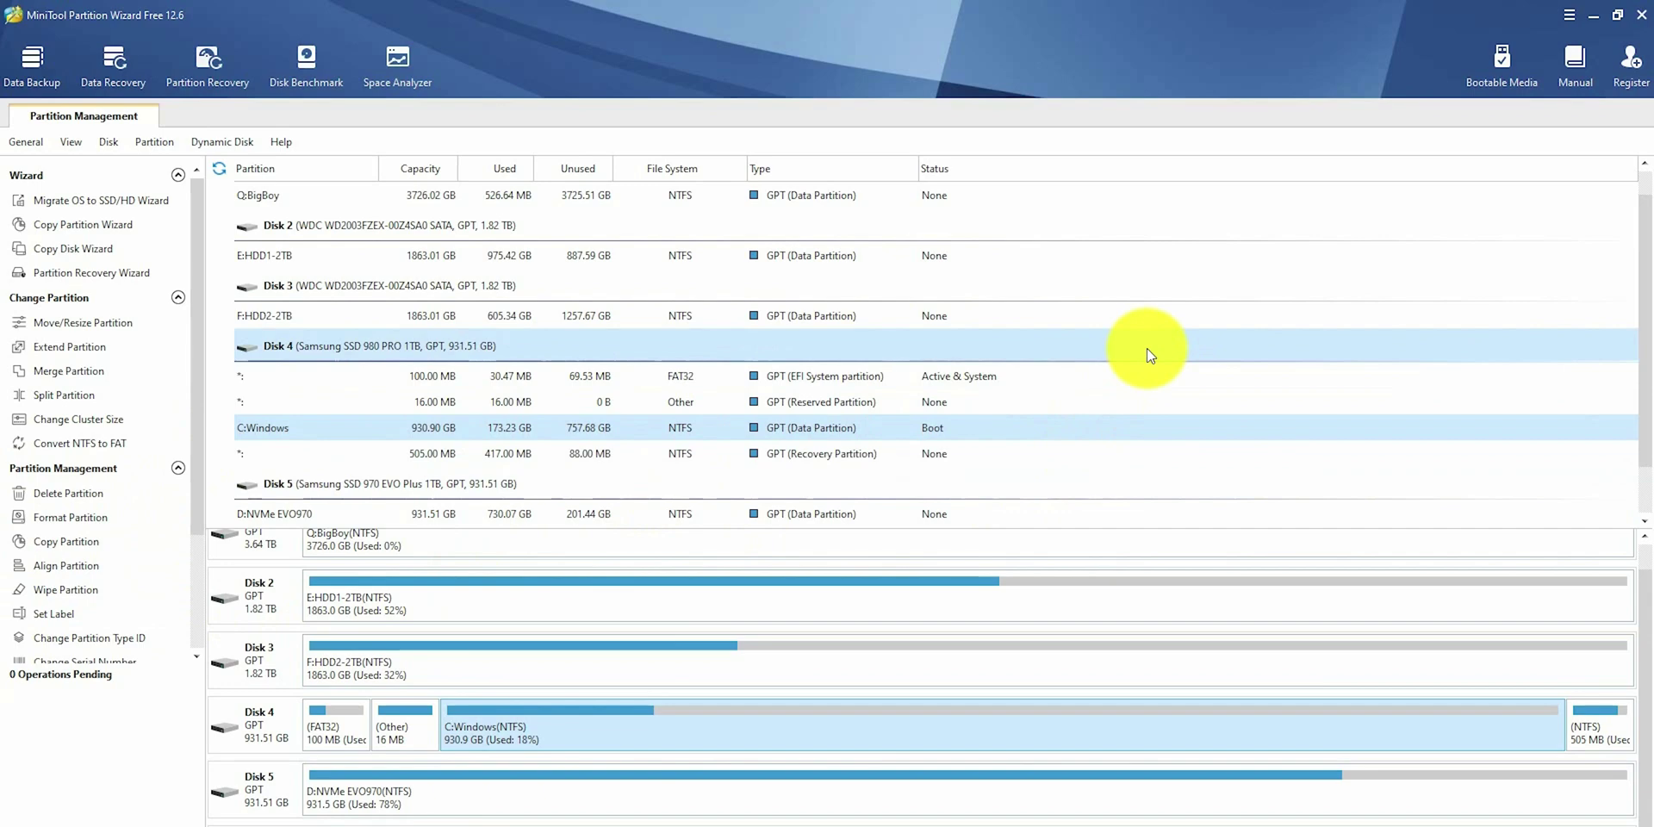
Try to open the bootable media builder and dismiss the registration offer
left_click(1503, 62)
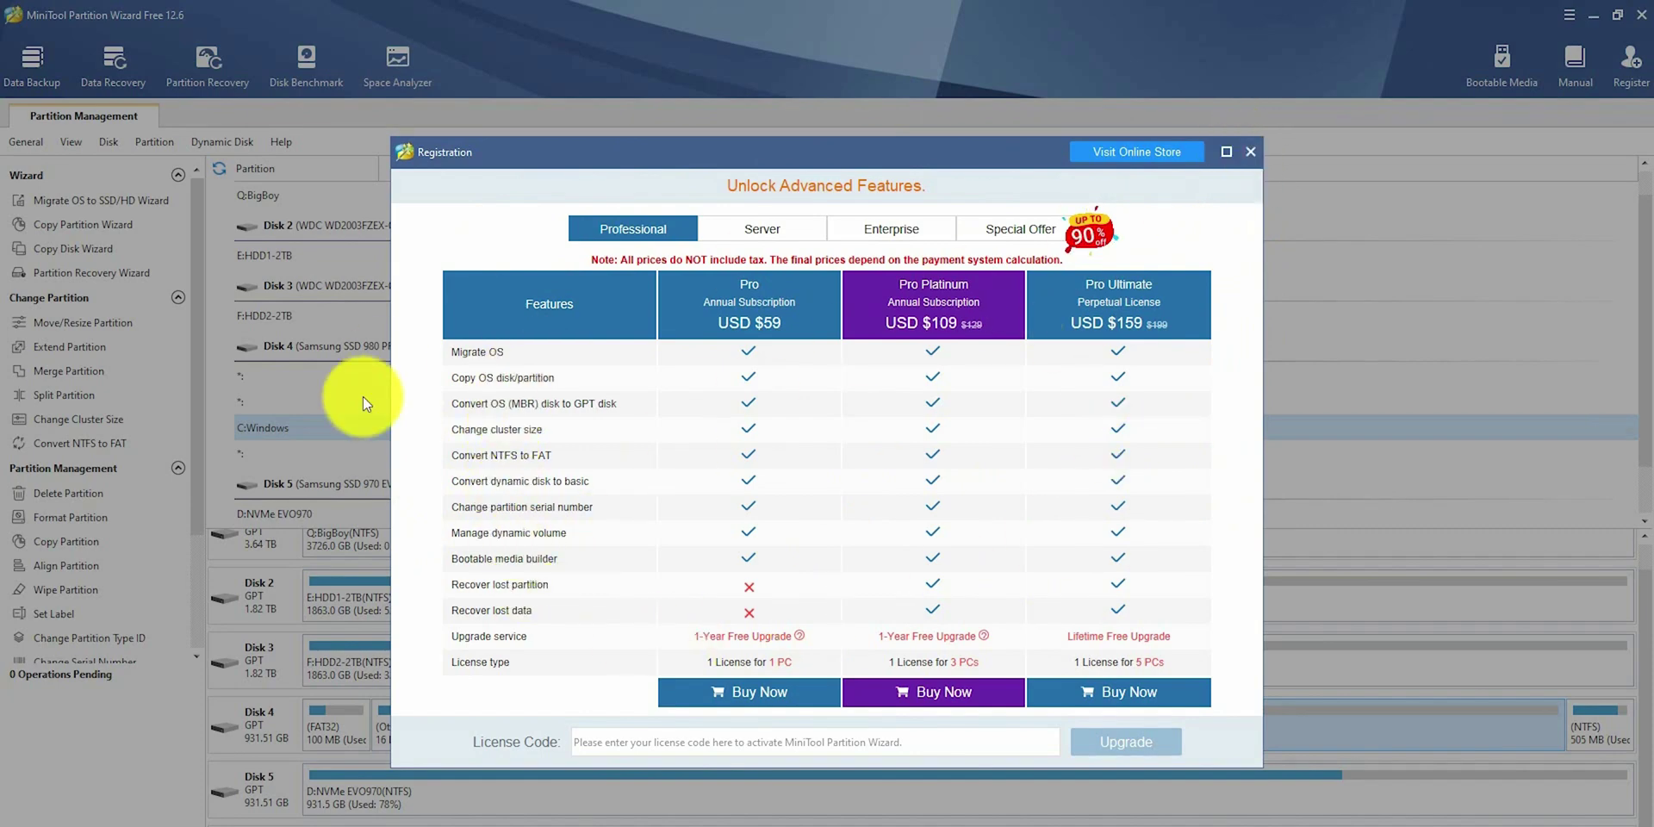
left_click(1251, 152)
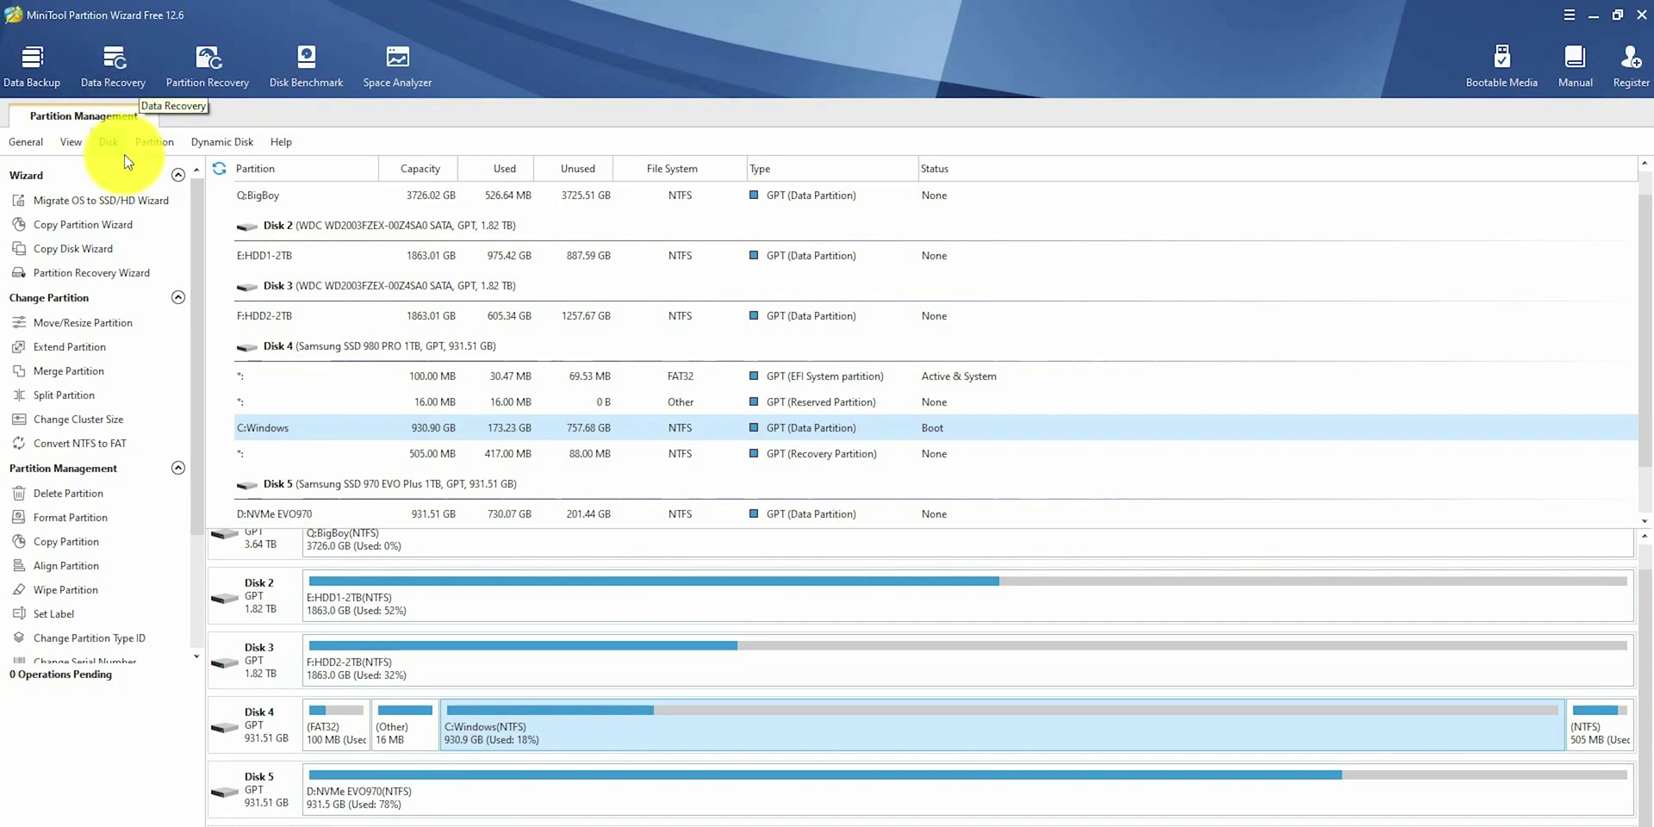
Start a Data Recovery scan of the NVMe3-500GB (G:) logical drive
left_click(116, 68)
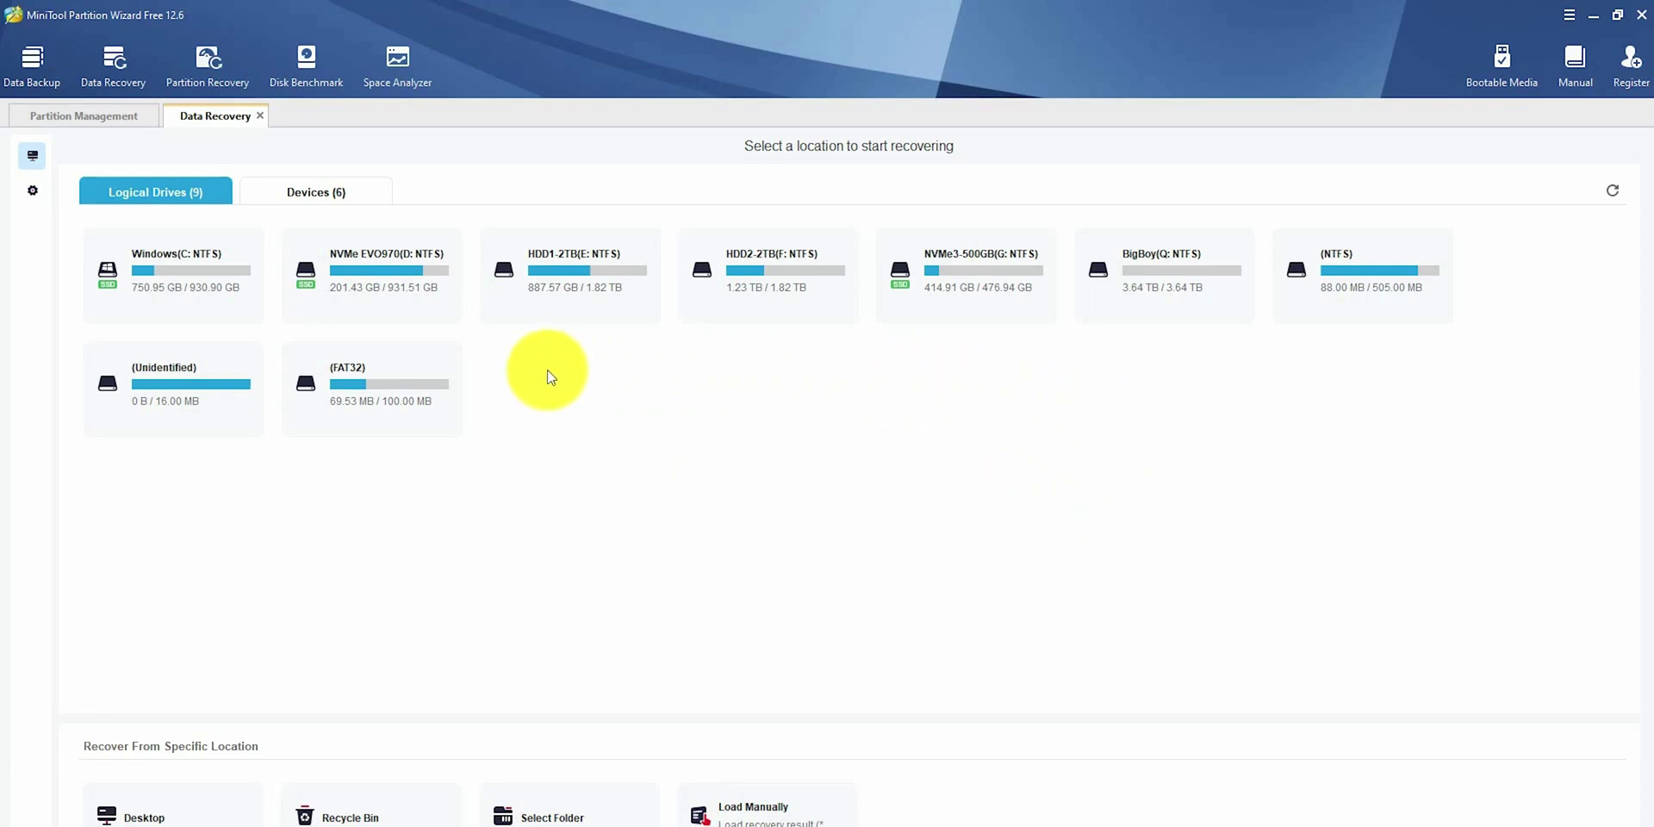
mouse_move(953, 283)
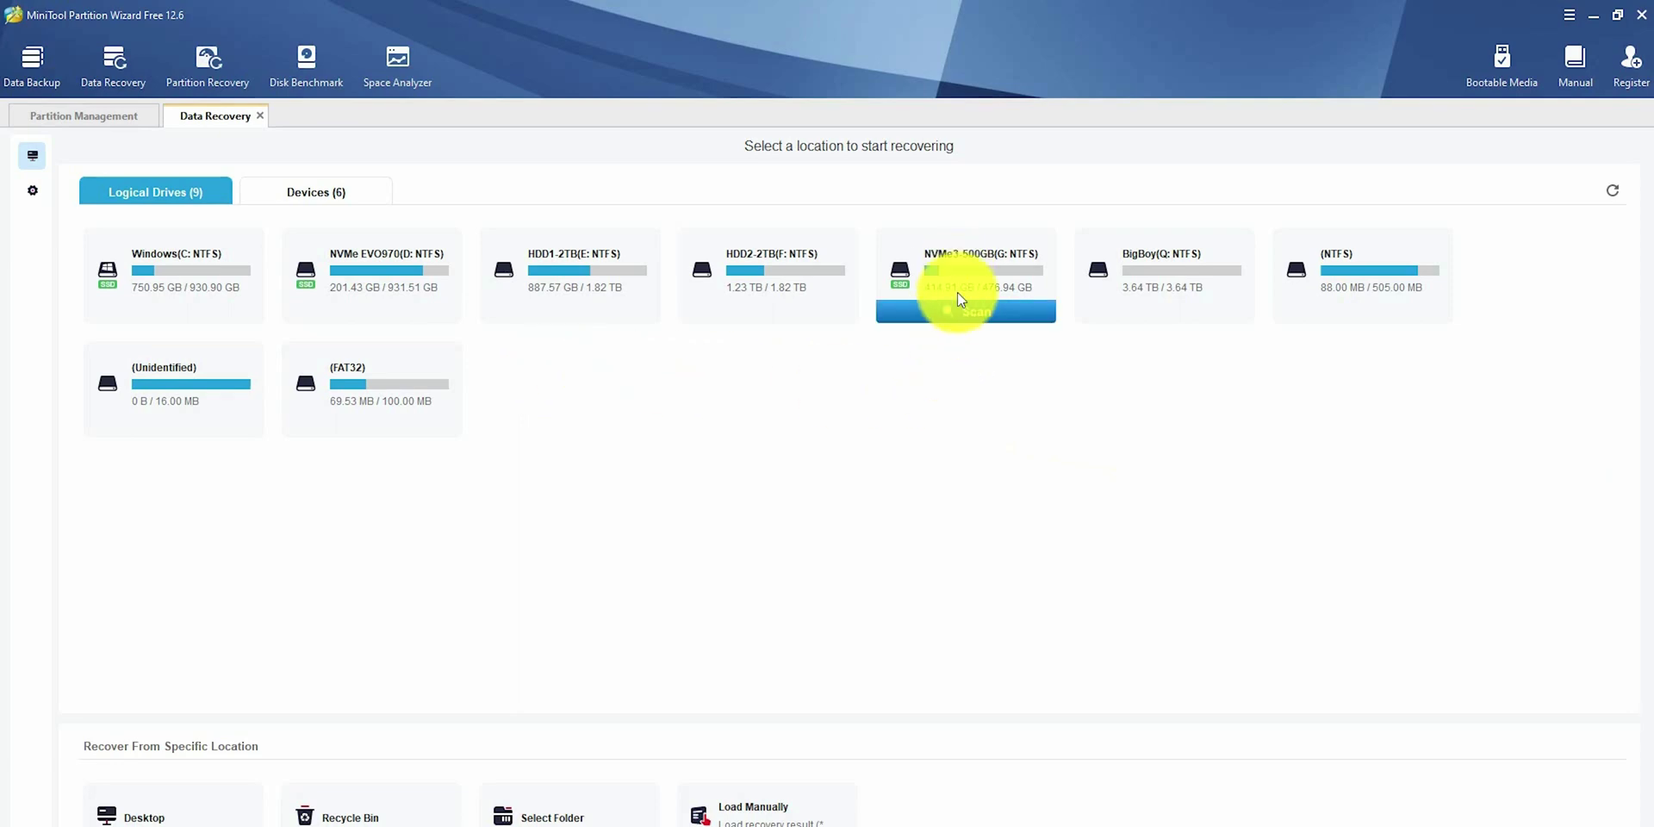
left_click(960, 310)
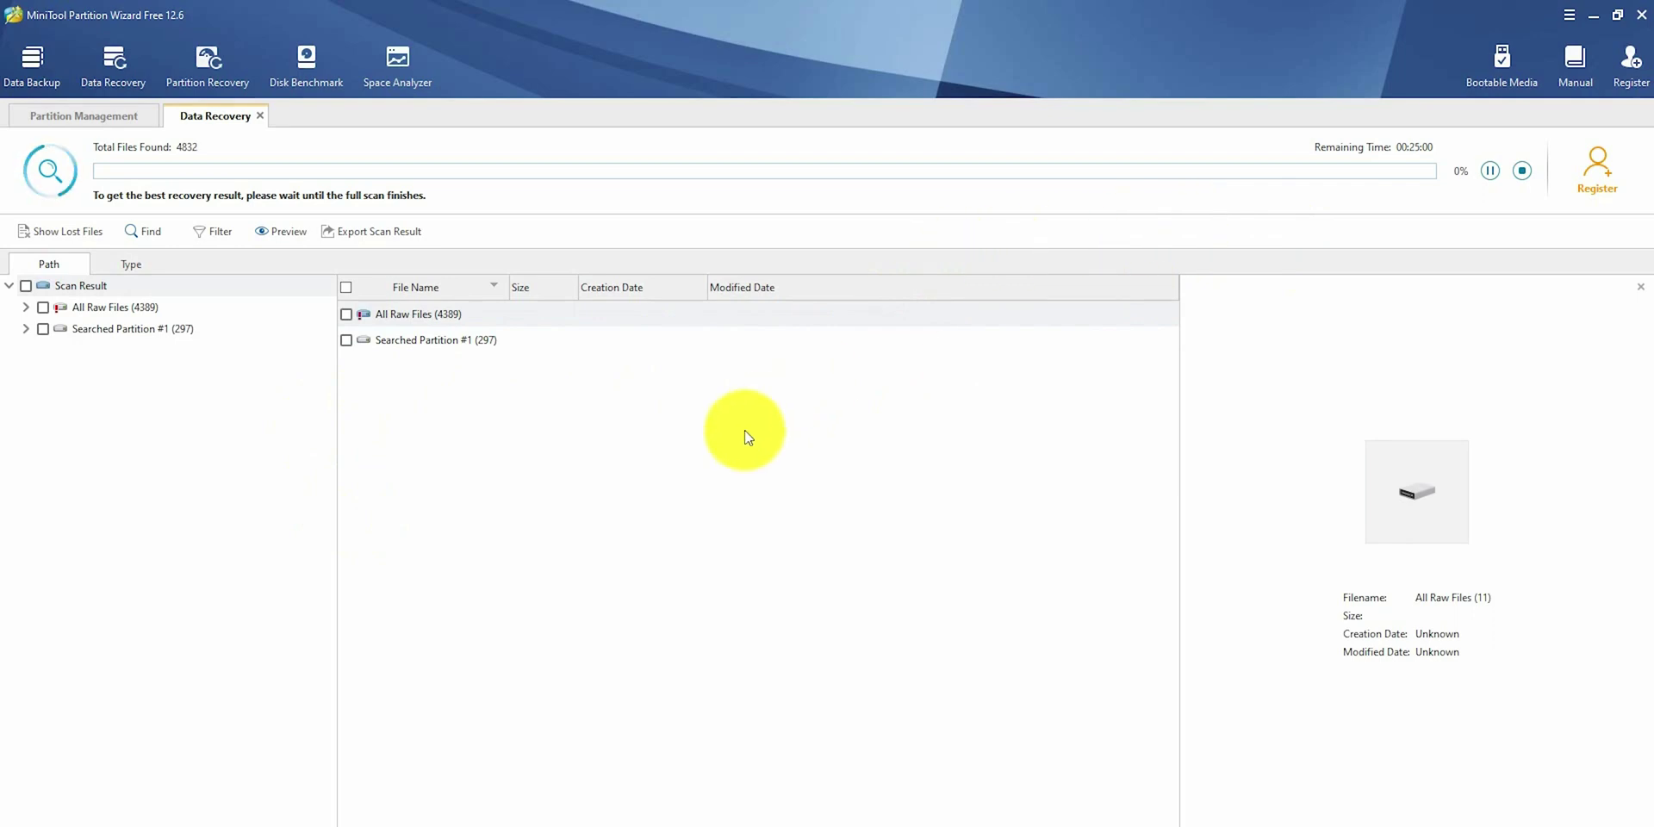
Browse into the NTFS volume of Searched Partition #1 and stop the running scan
double_click(438, 339)
double_click(417, 314)
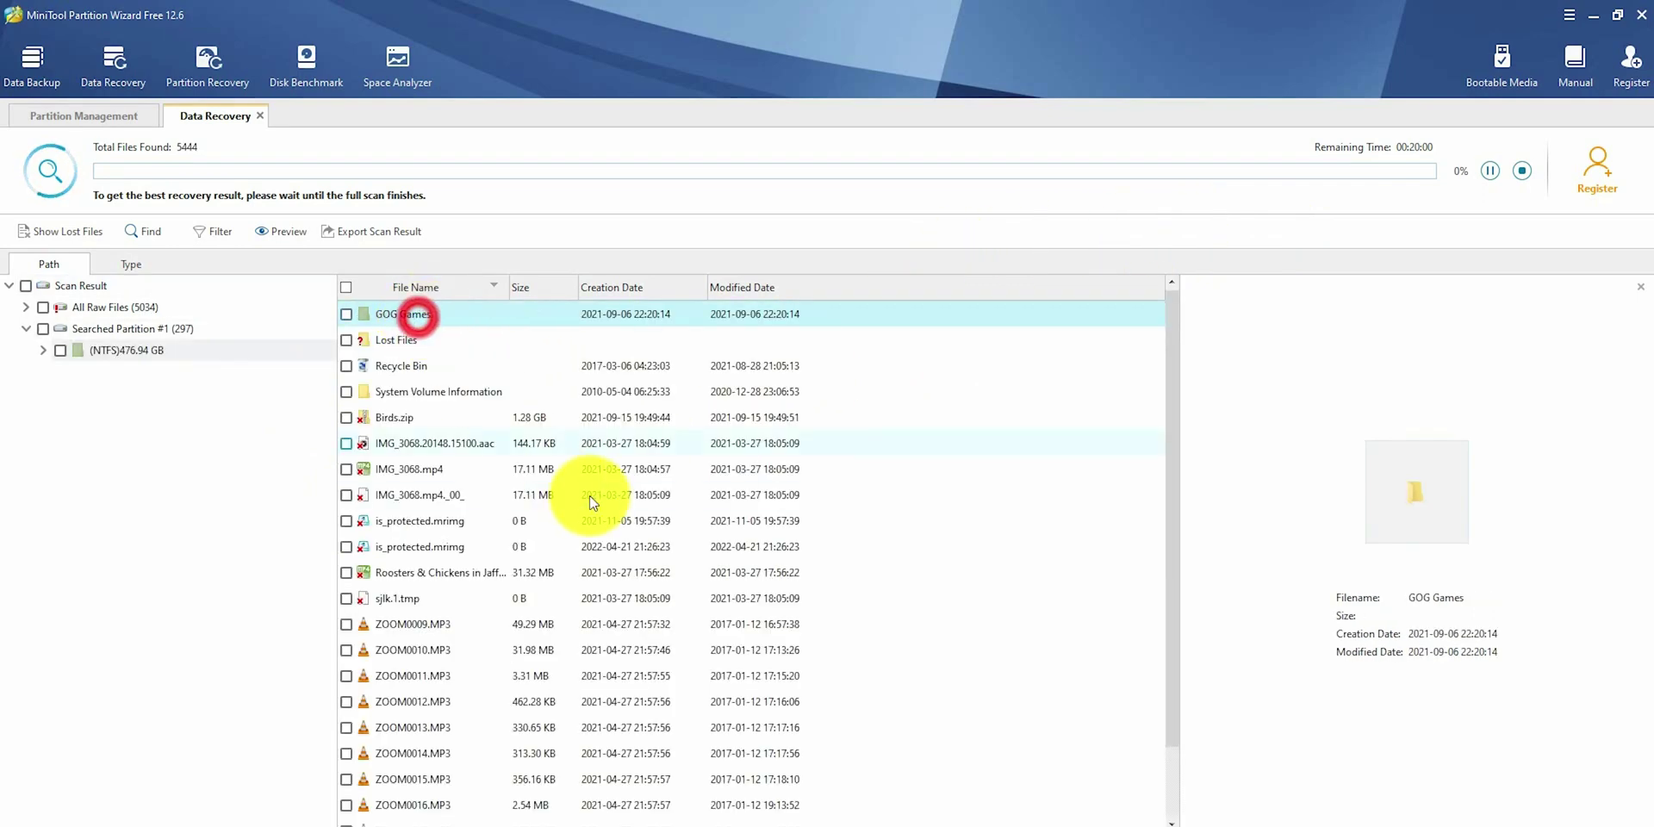
left_click(1520, 171)
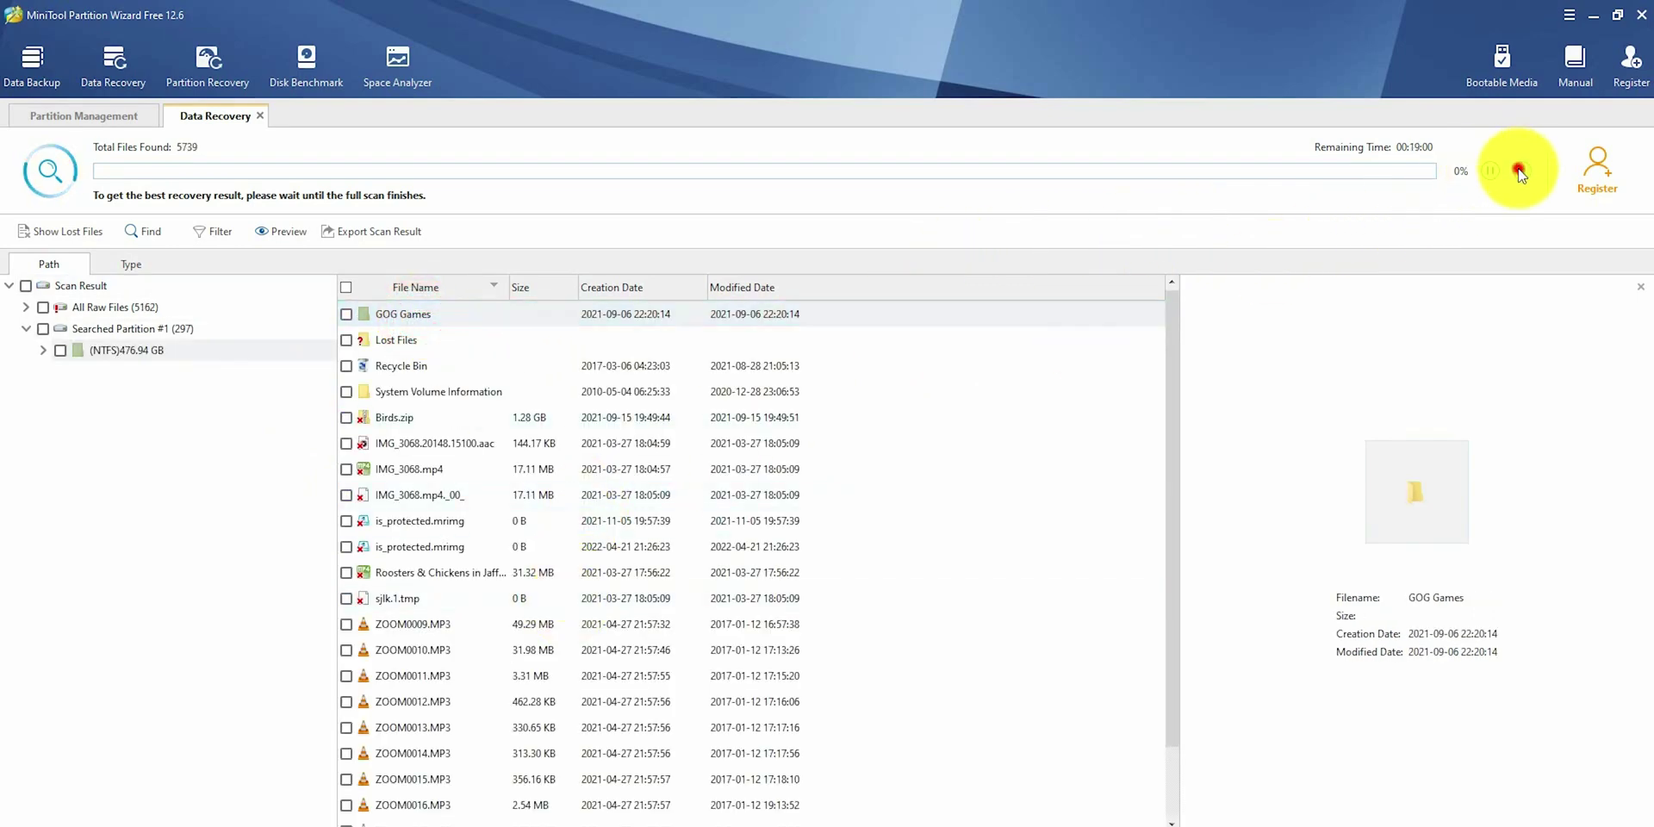
left_click(821, 502)
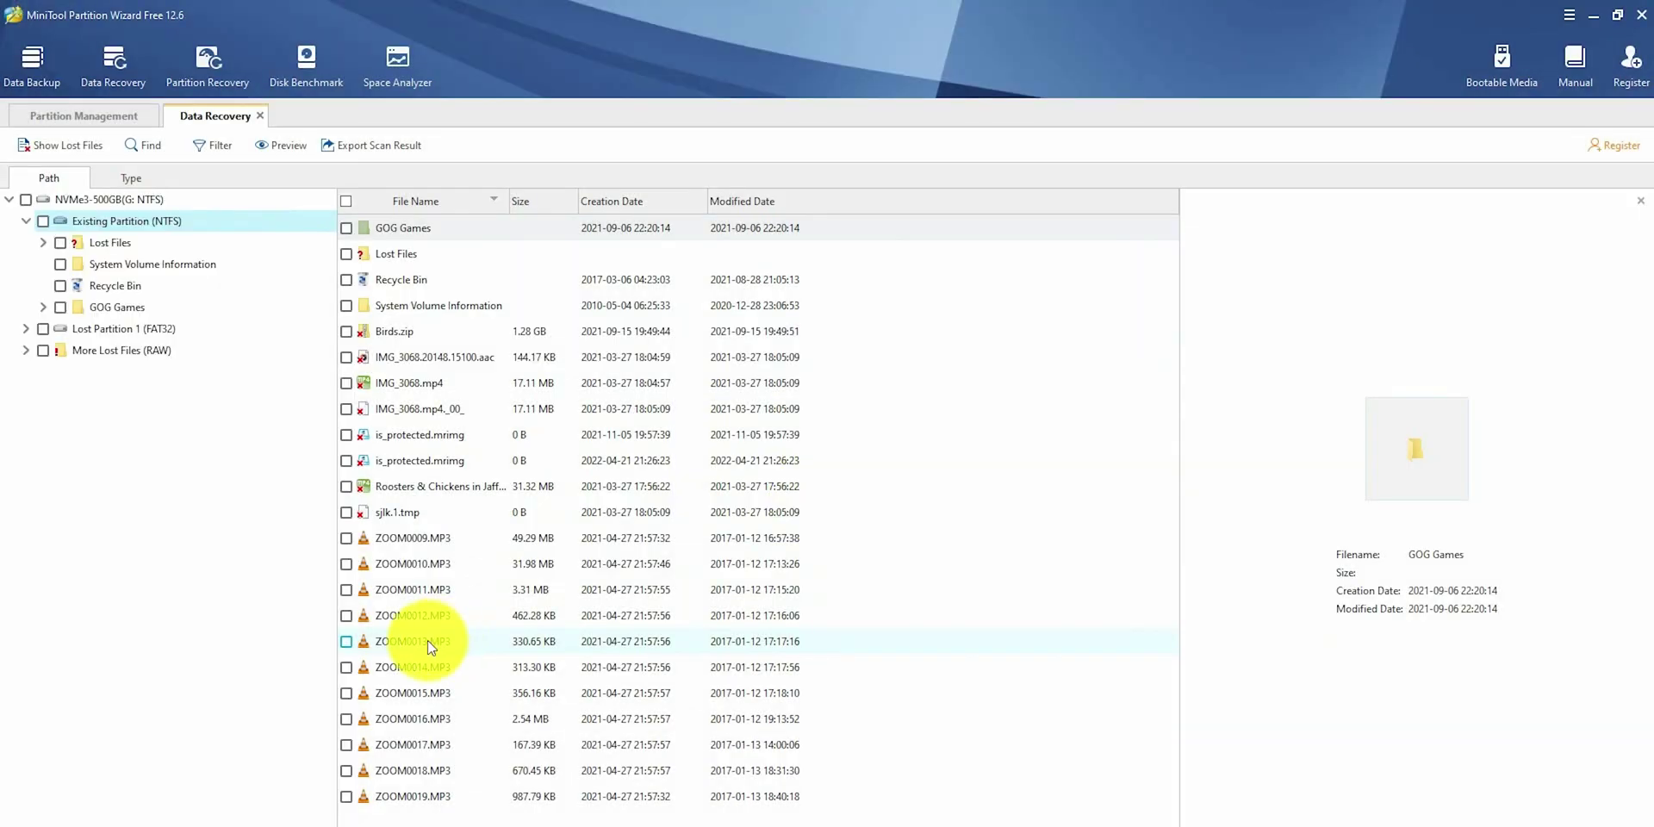
Try to recover ZOOM0013.MP3 from the scan results, dismiss the registration offer, and exit the Data Recovery module
left_click(346, 642)
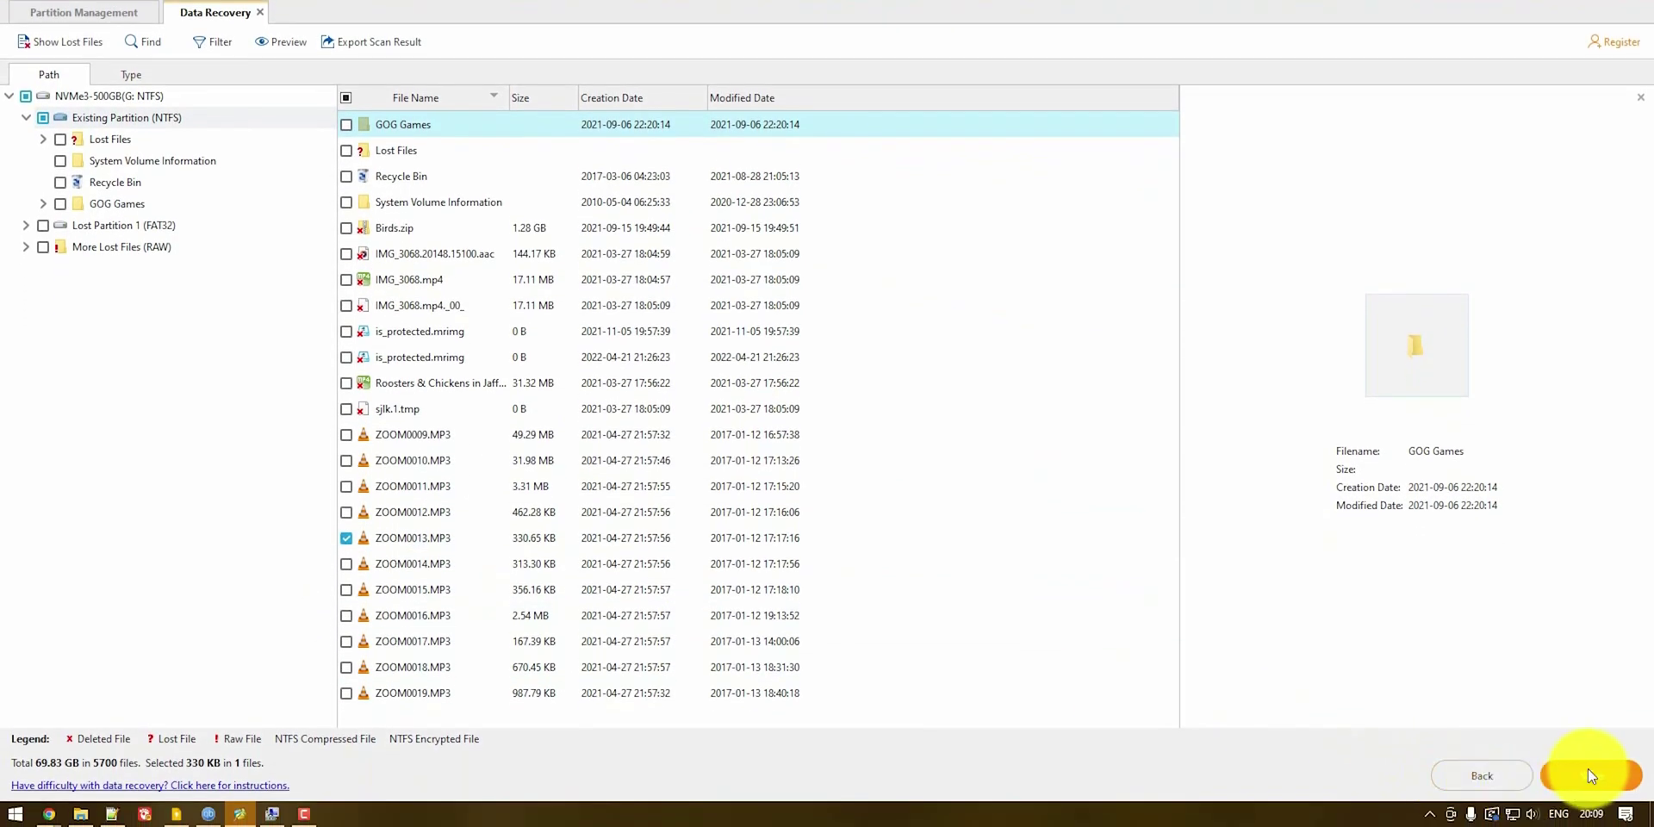
left_click(390, 538)
right_click(396, 538)
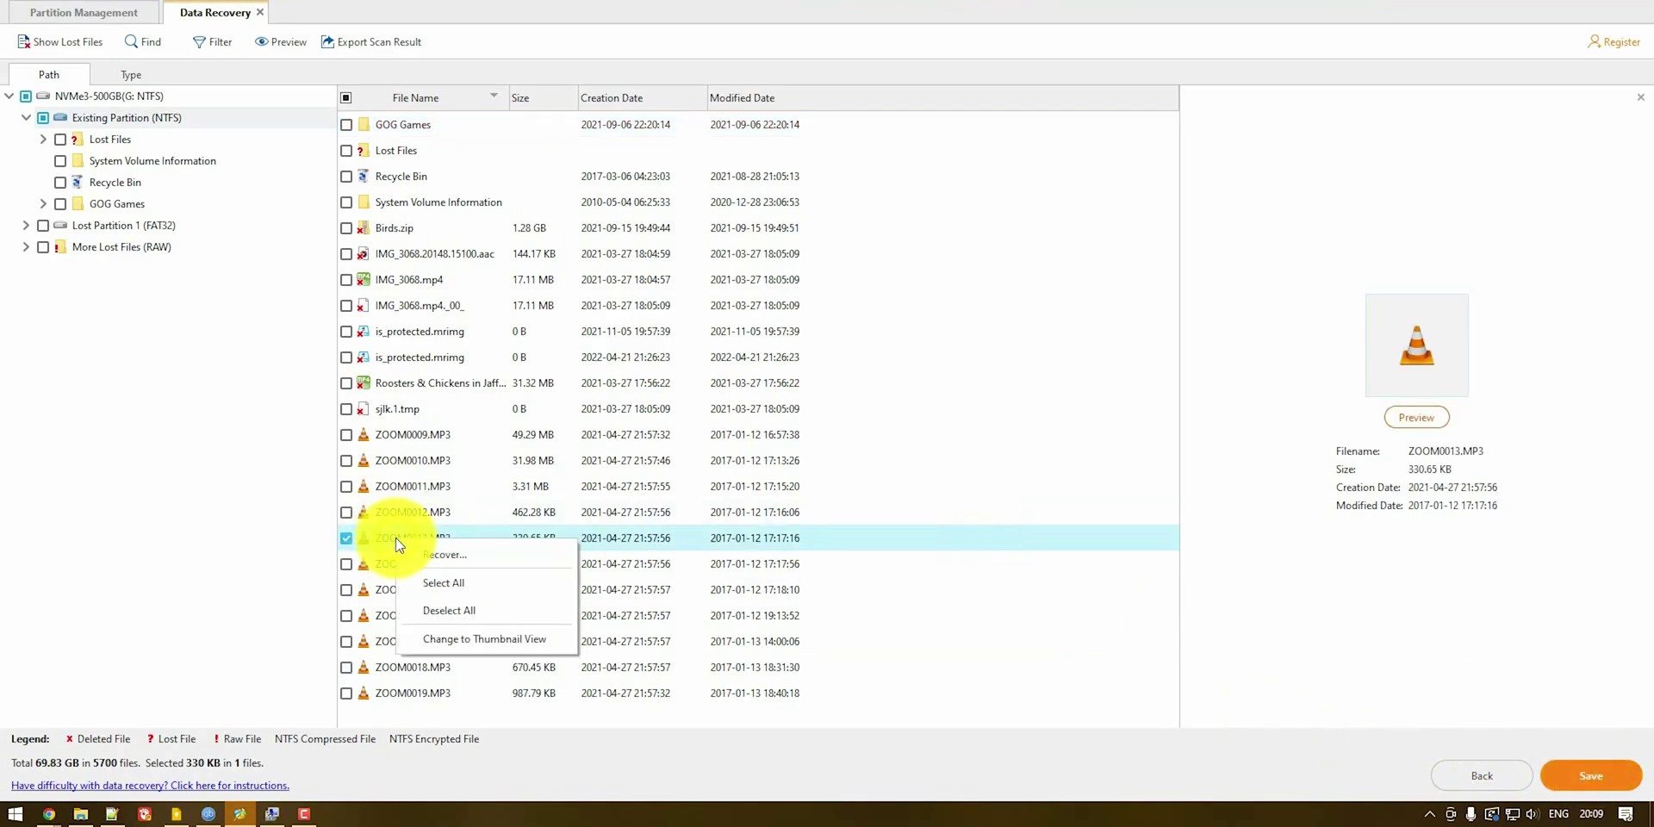
left_click(508, 588)
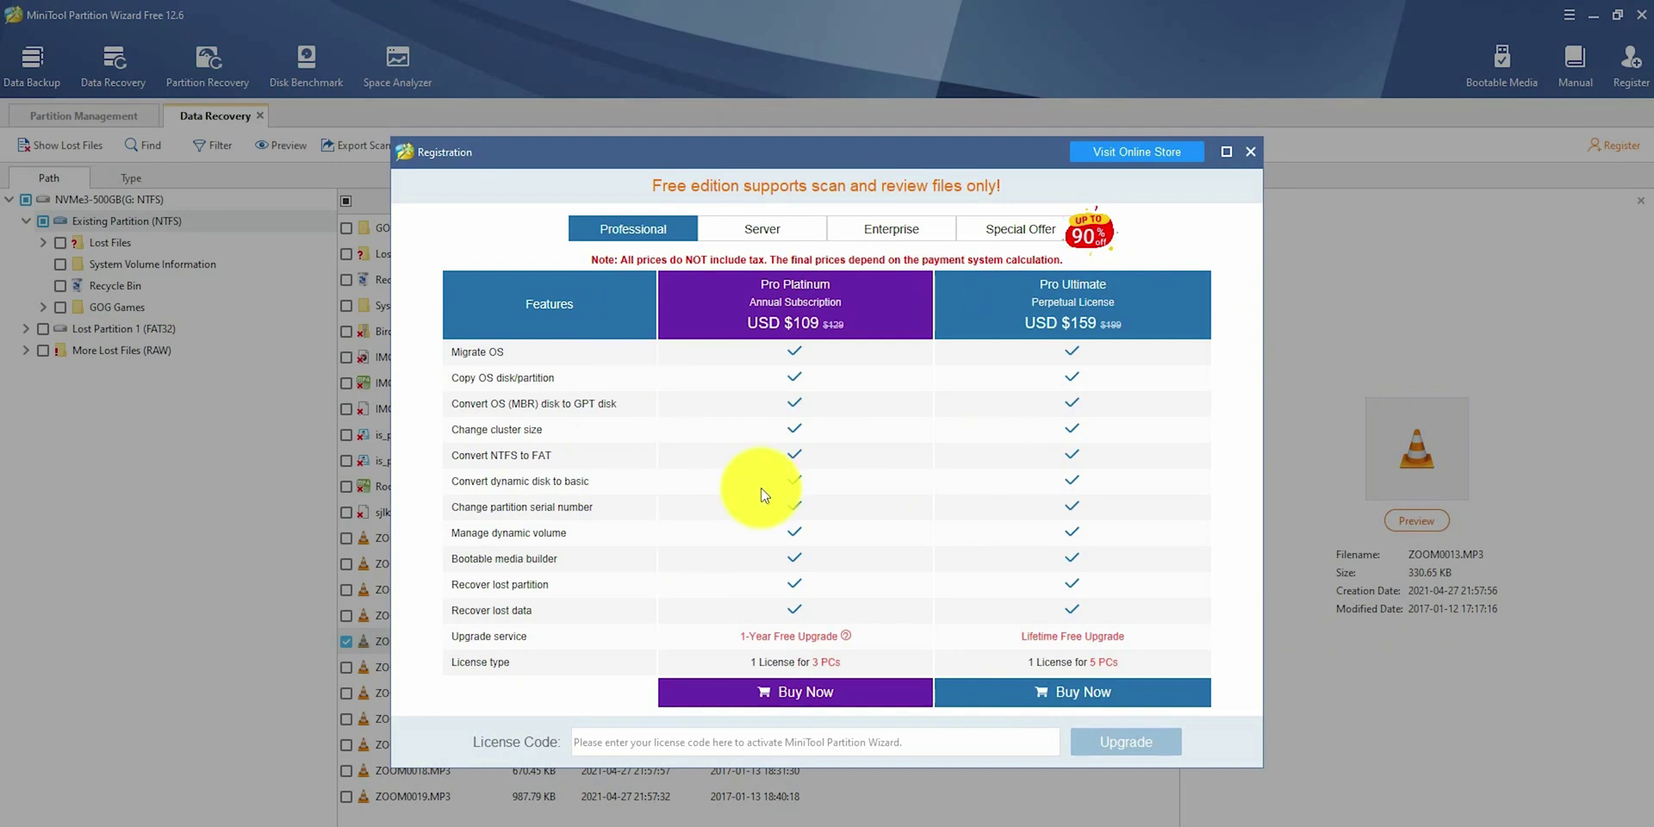
left_click(1247, 153)
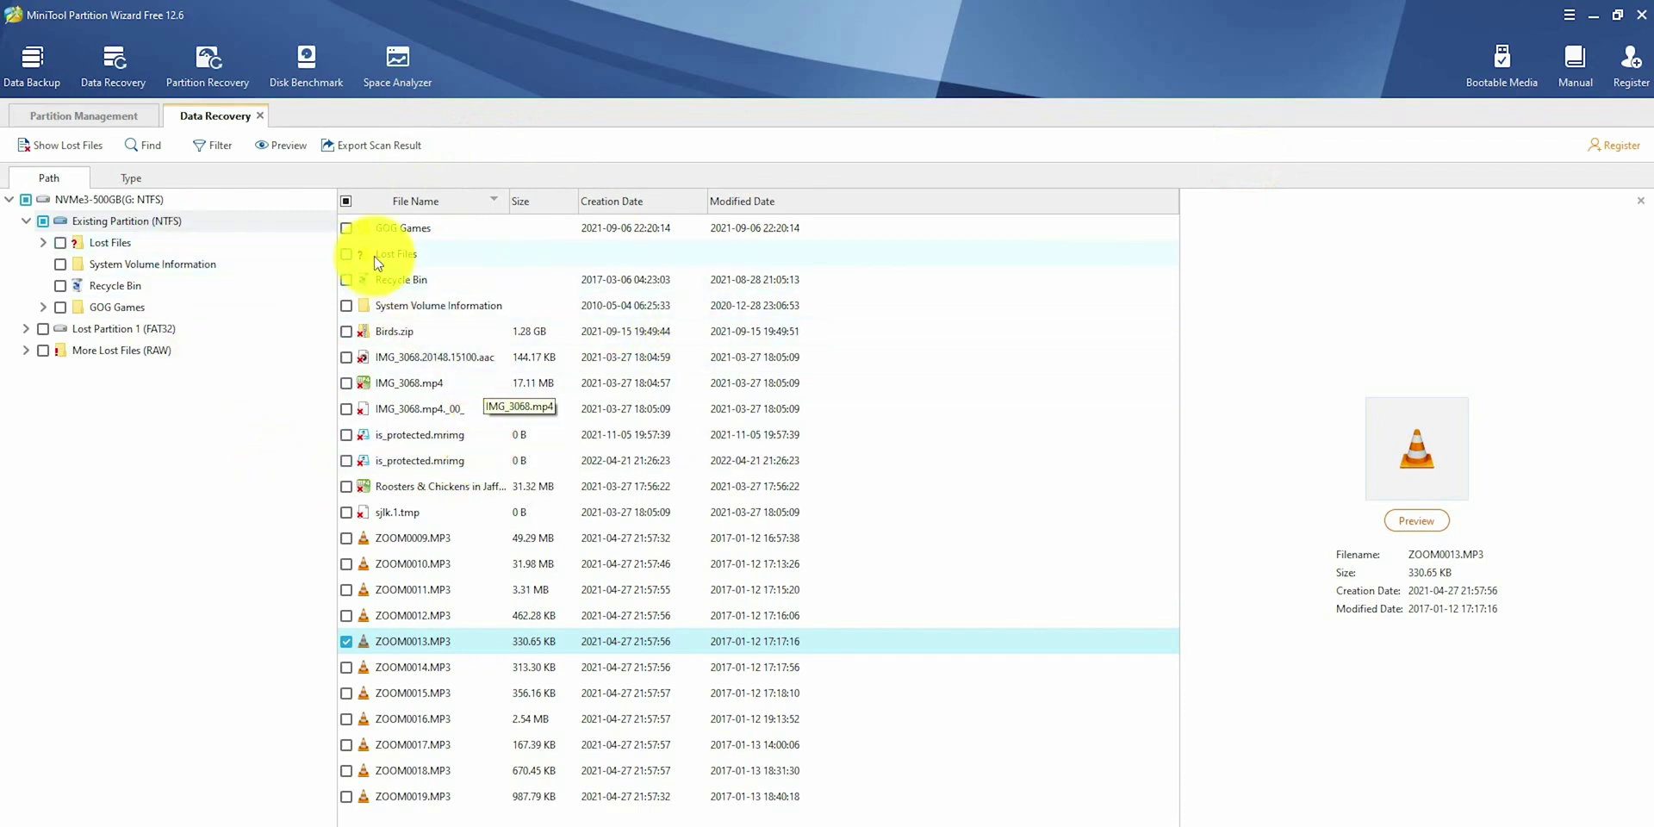
left_click(259, 115)
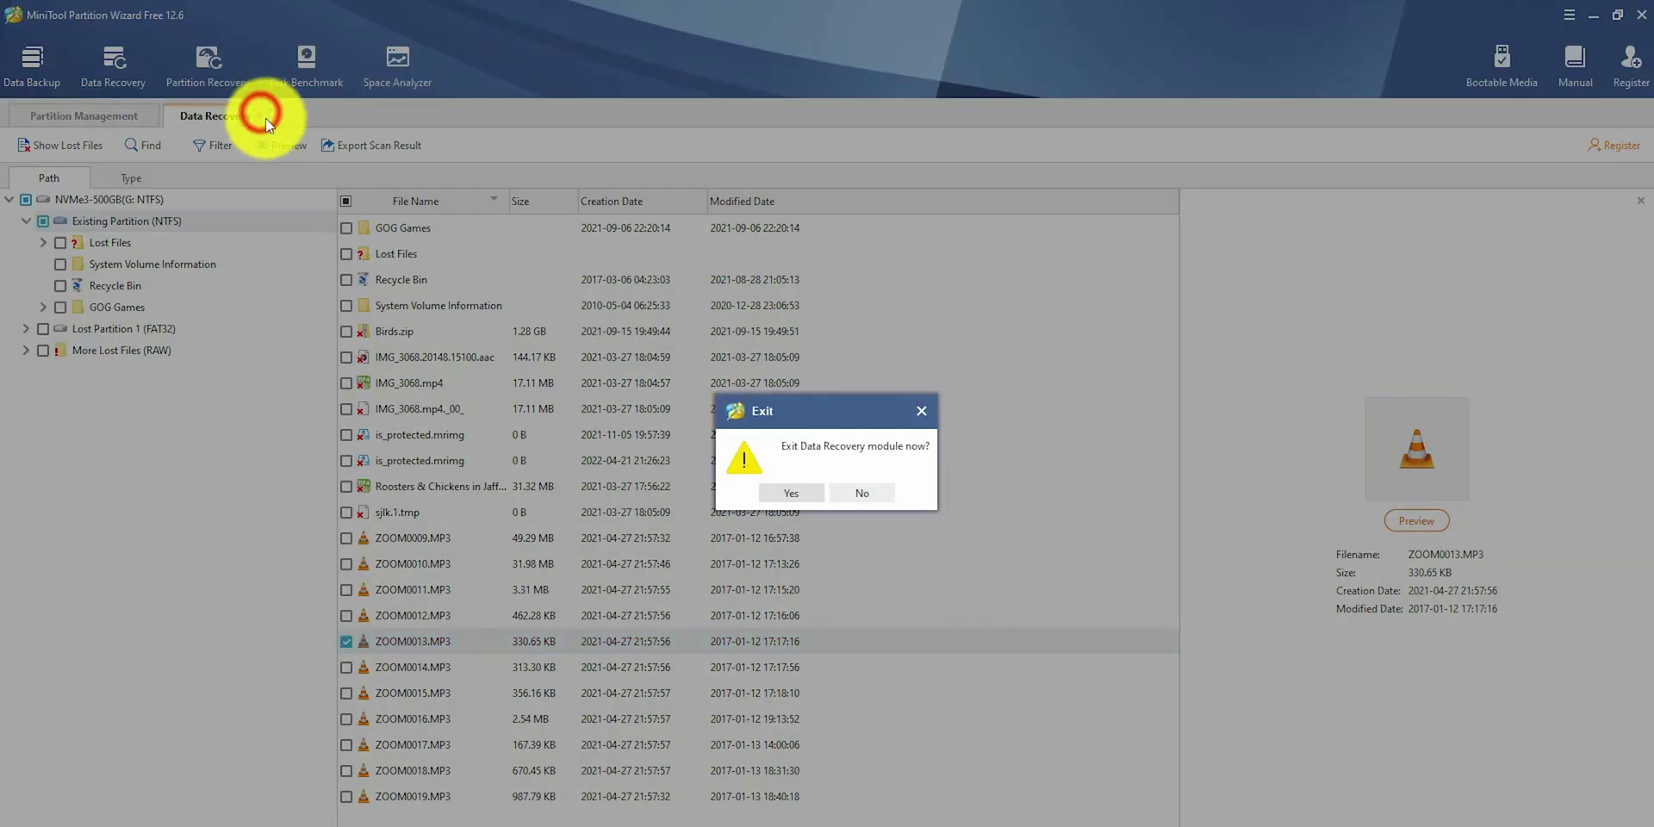
left_click(789, 496)
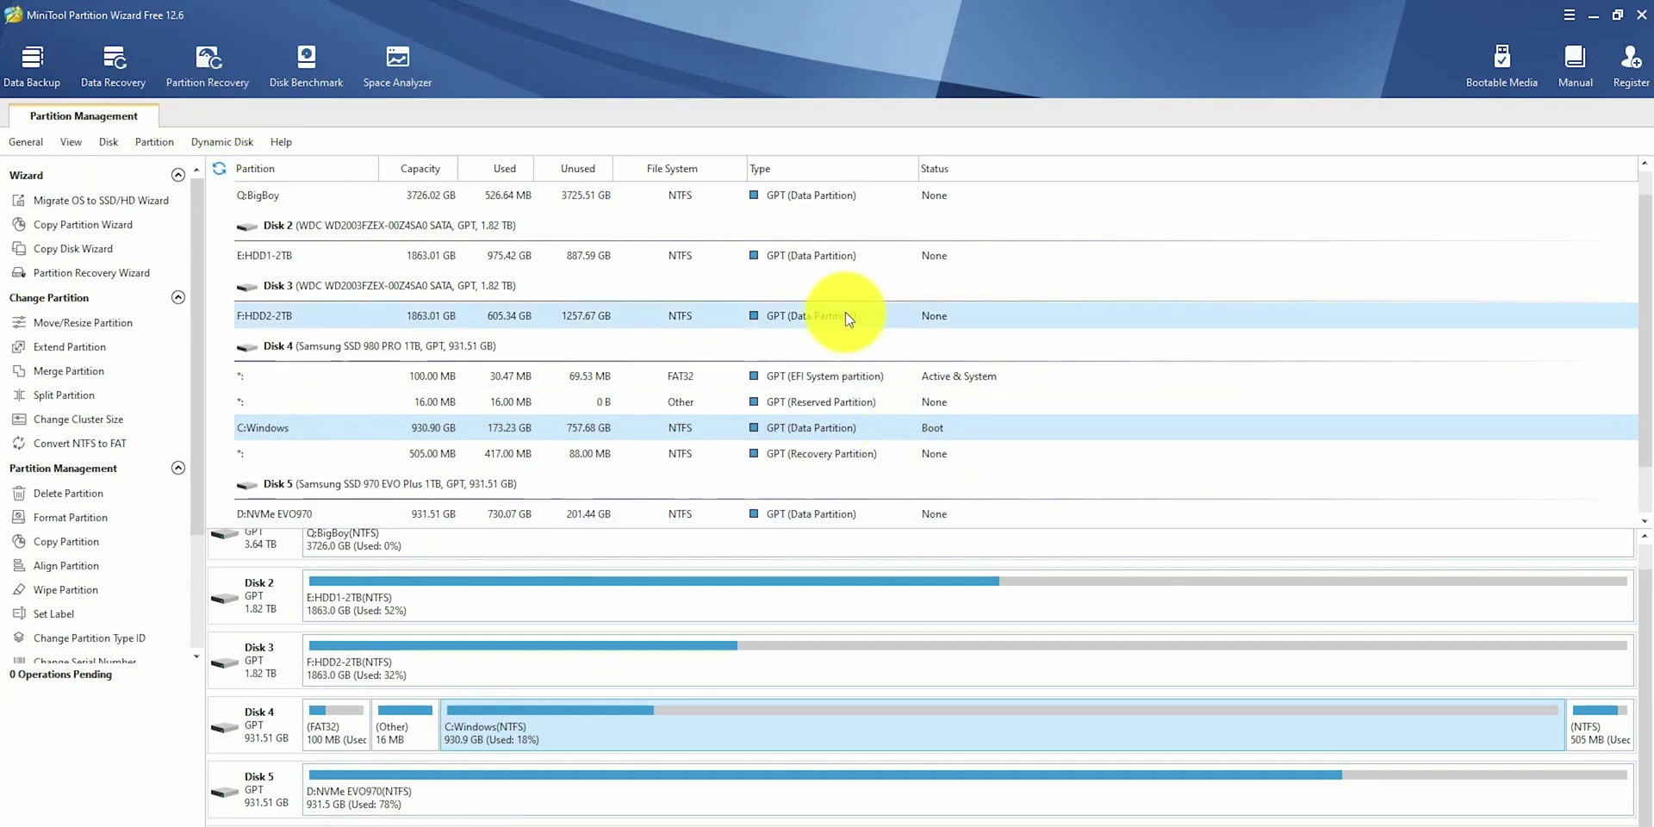
View the Partition Recovery Wizard's welcome page and exit the wizard
left_click(219, 72)
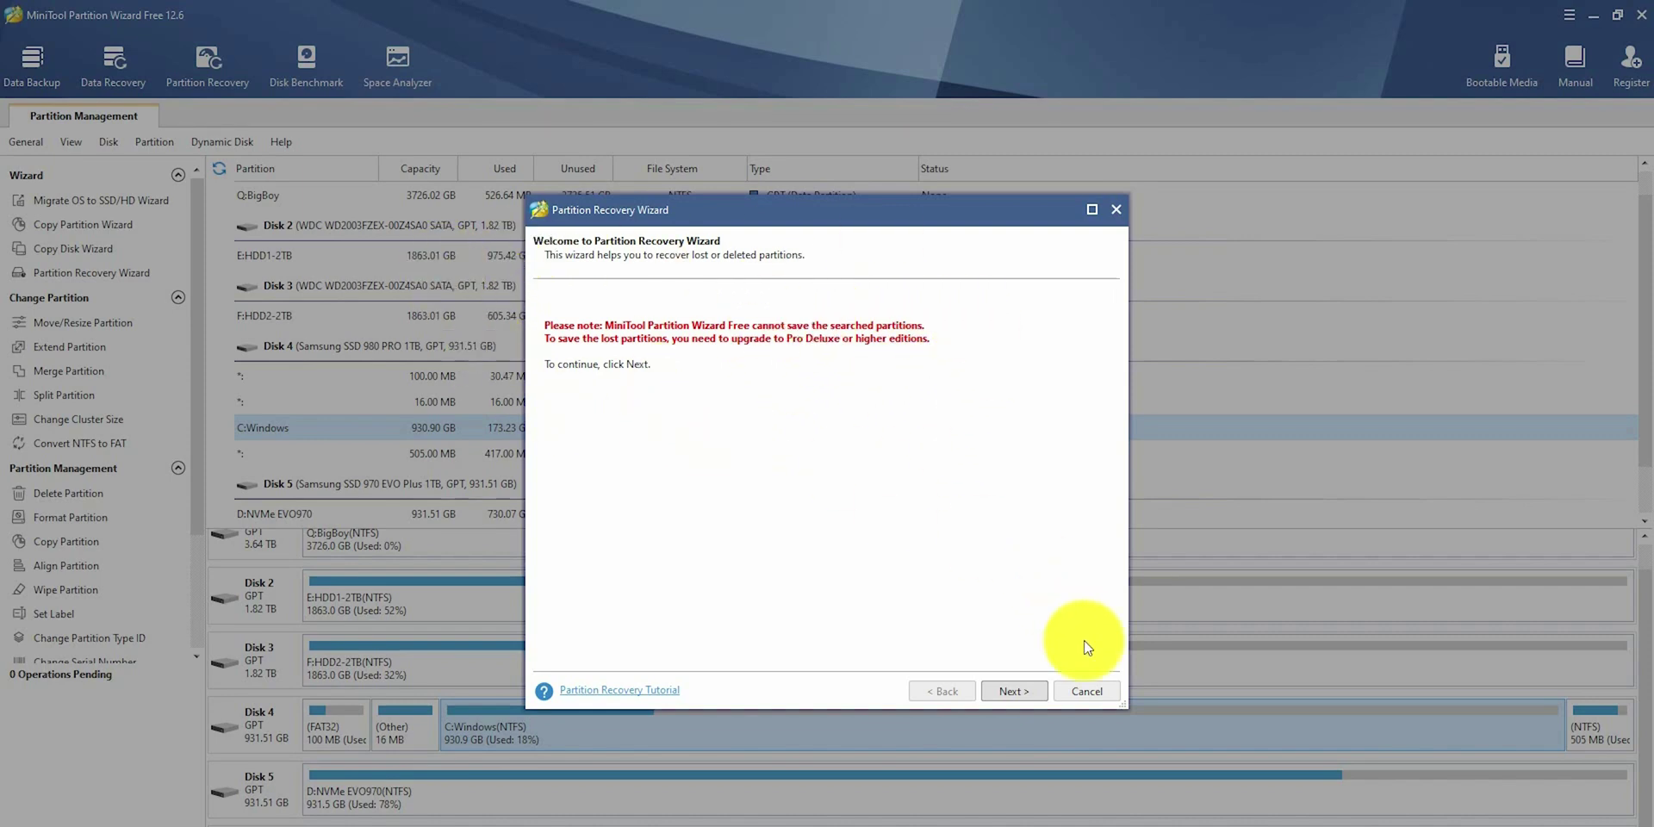
left_click(1089, 696)
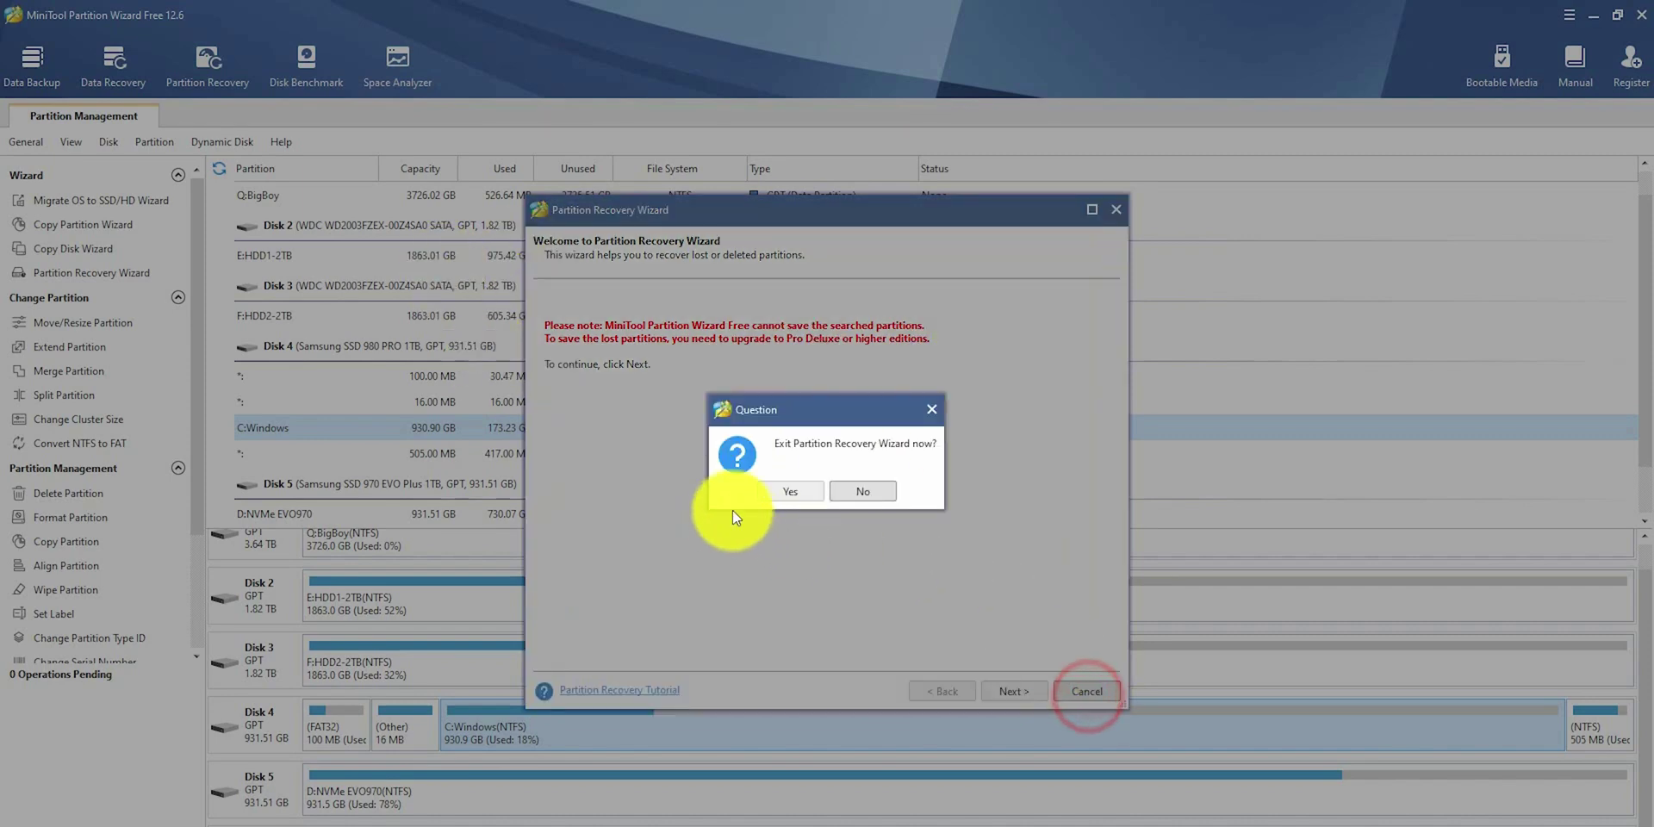
left_click(761, 491)
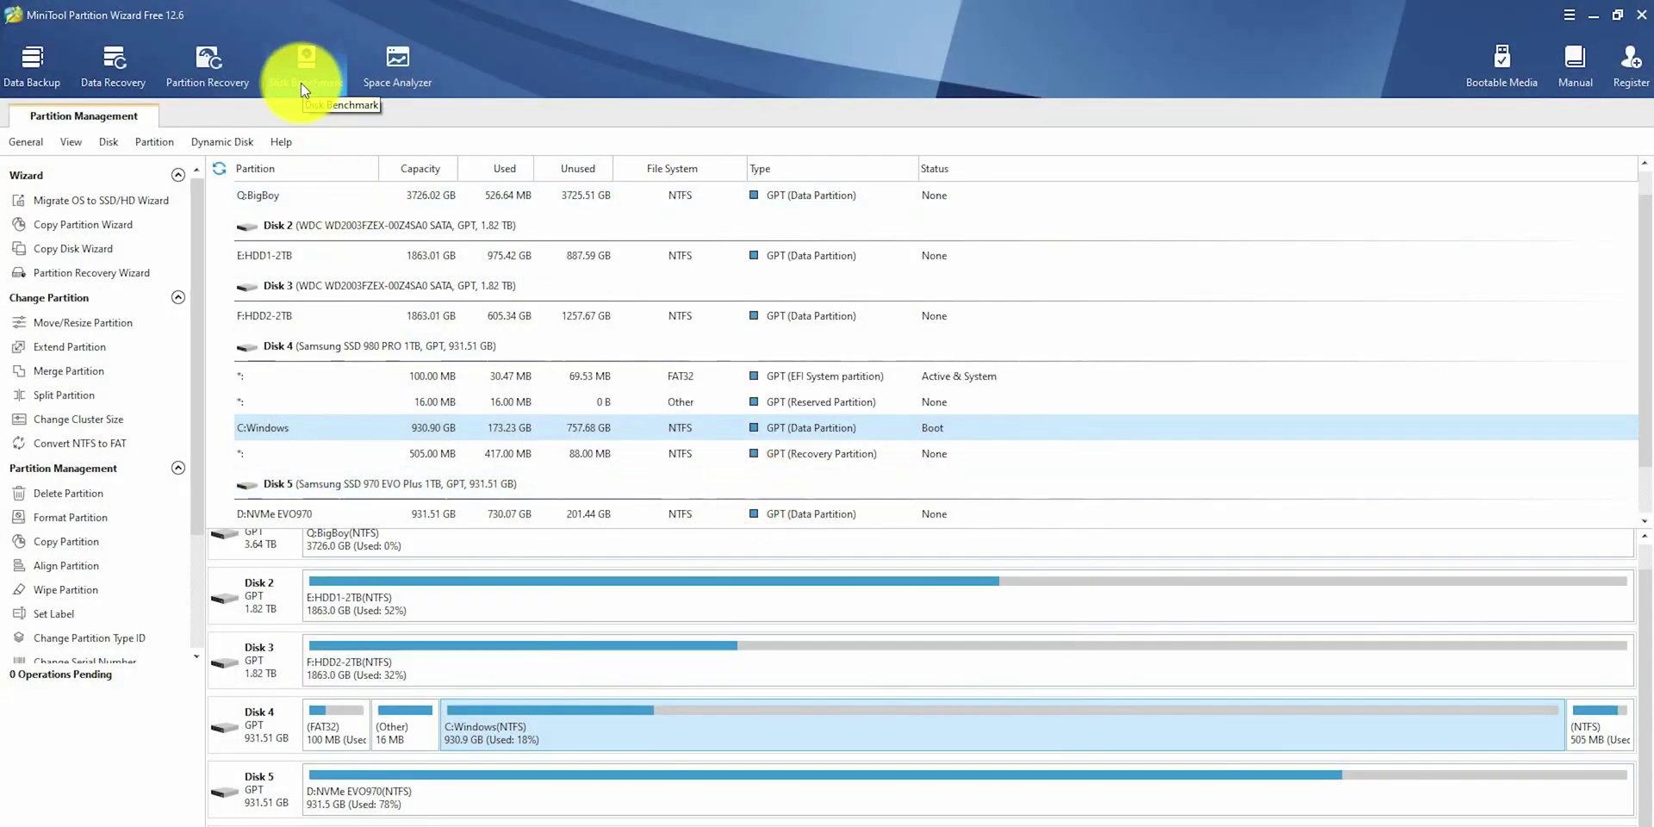
Open the Disk Benchmark tool and the Space Analyzer to view their options
left_click(304, 80)
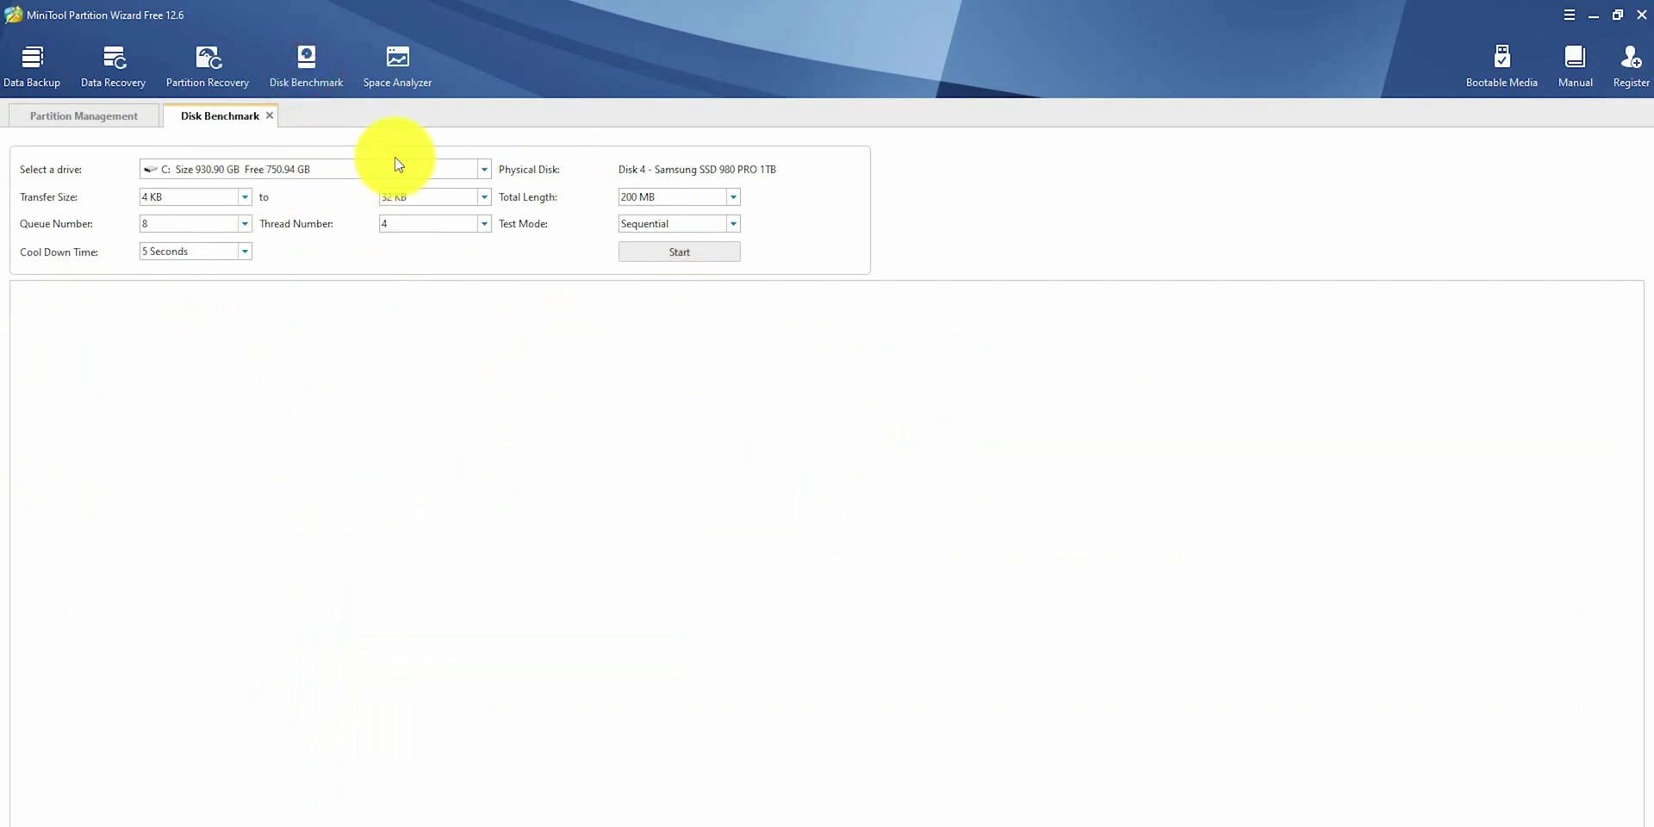
left_click(390, 78)
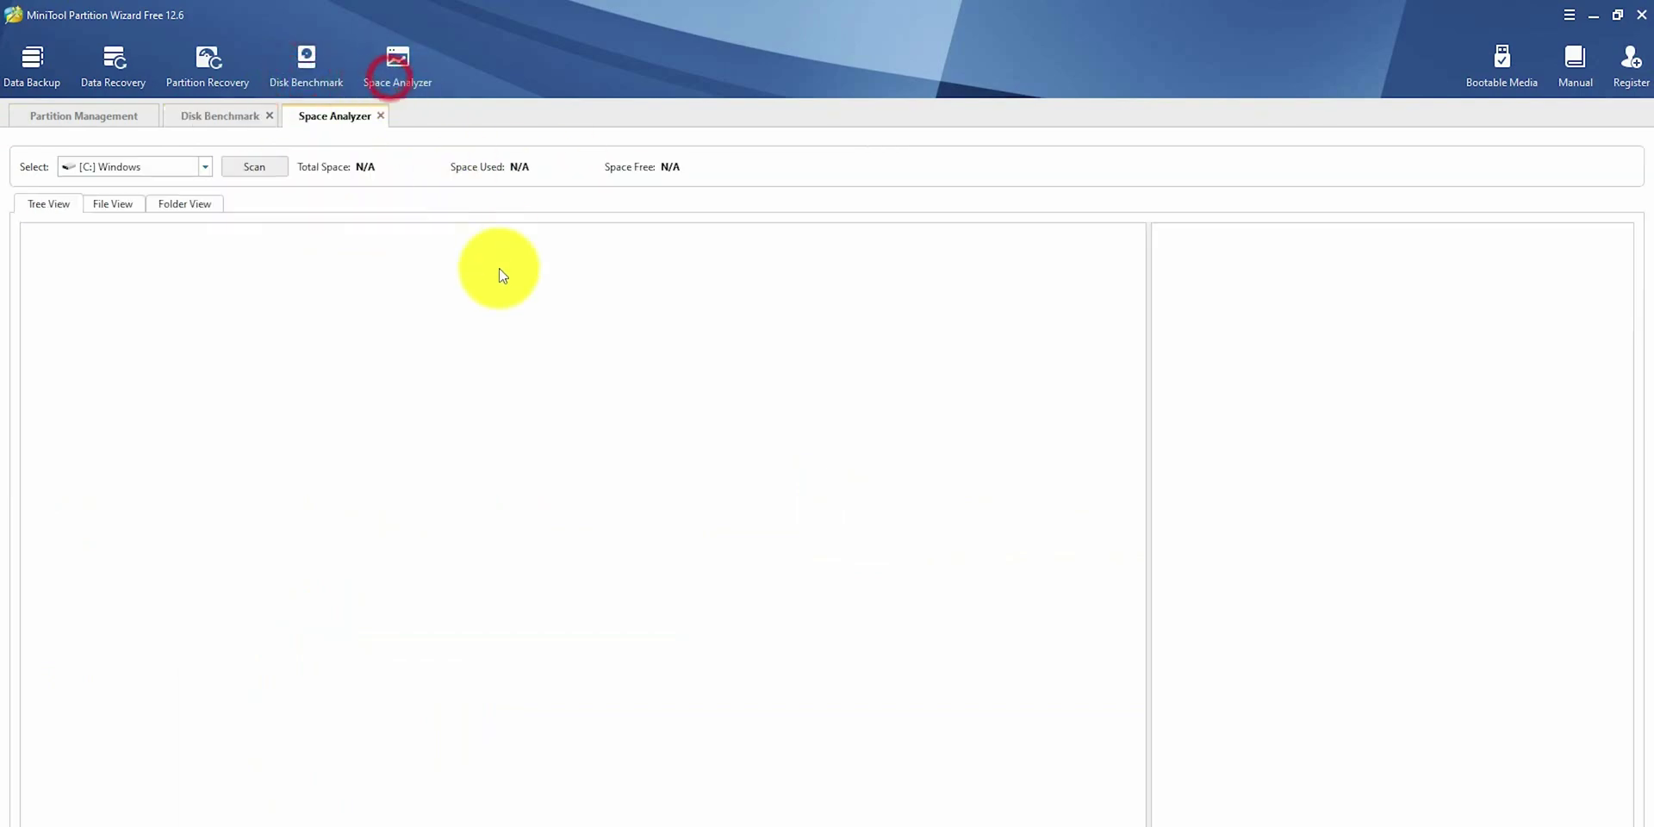
Analyze the space usage of drive G: NVMe3-500GB with the Space Analyzer
left_click(200, 168)
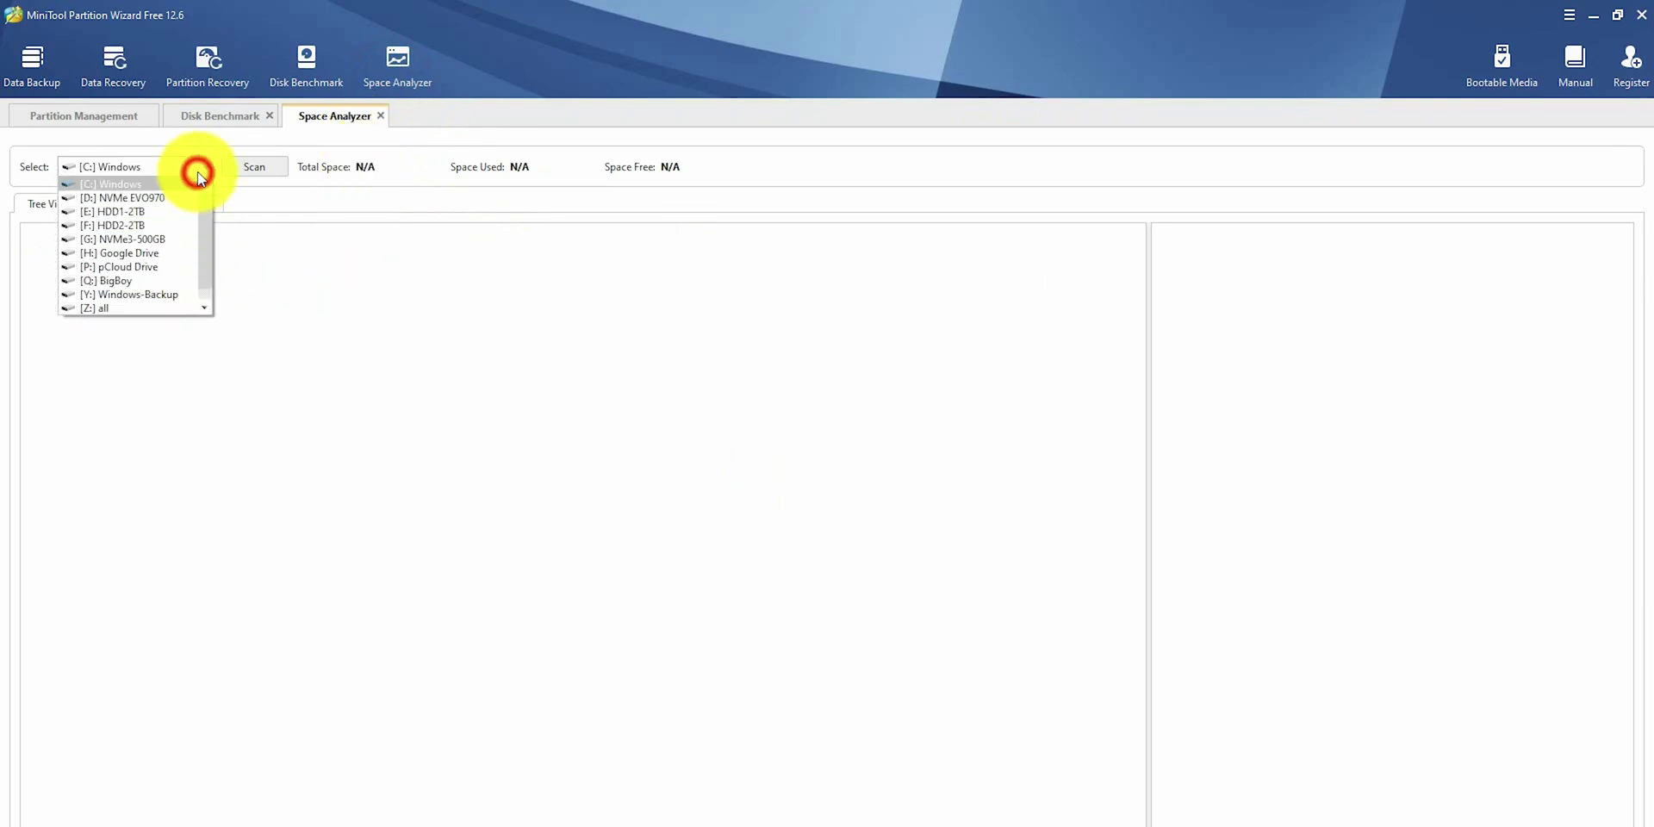
left_click(163, 239)
left_click(192, 430)
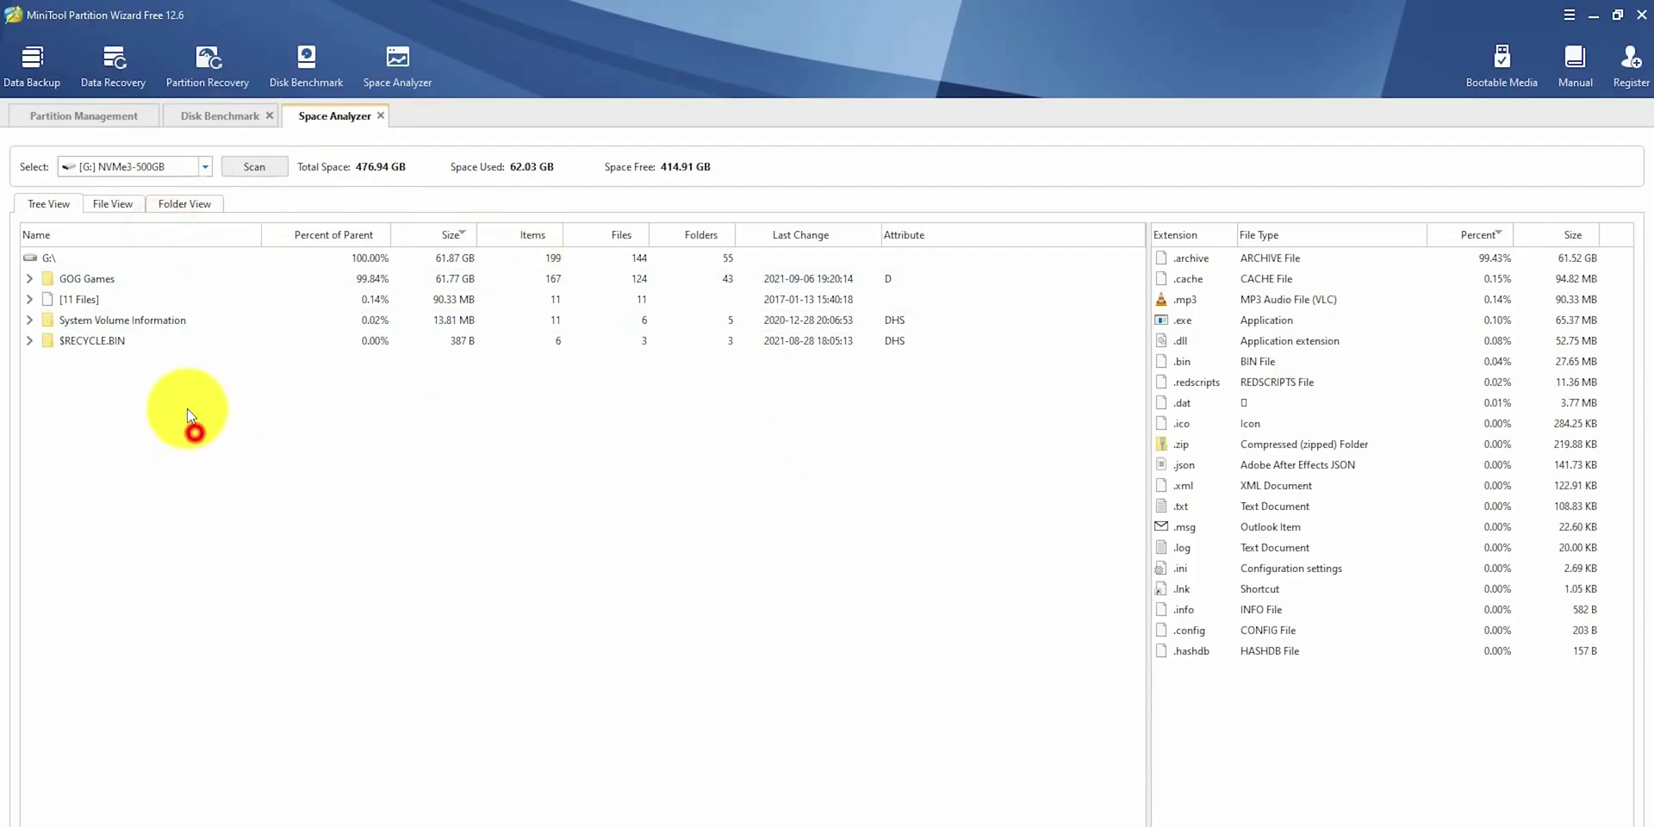
Look through the scanned drive's contents as a file list and a folder list, and return to the tree view
left_click(109, 204)
left_click(190, 204)
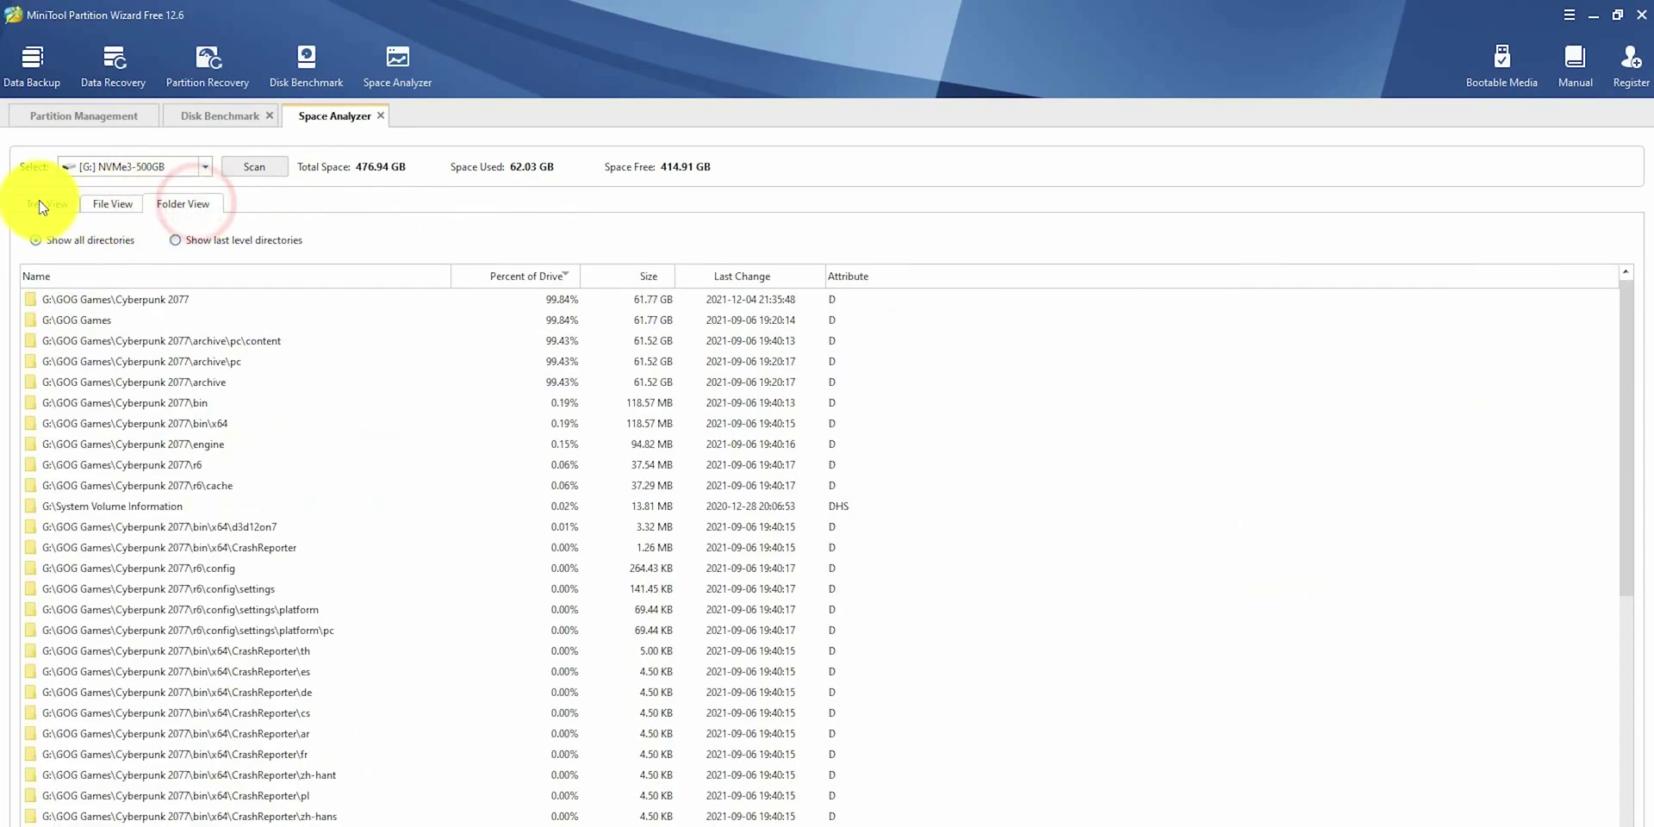
left_click(47, 204)
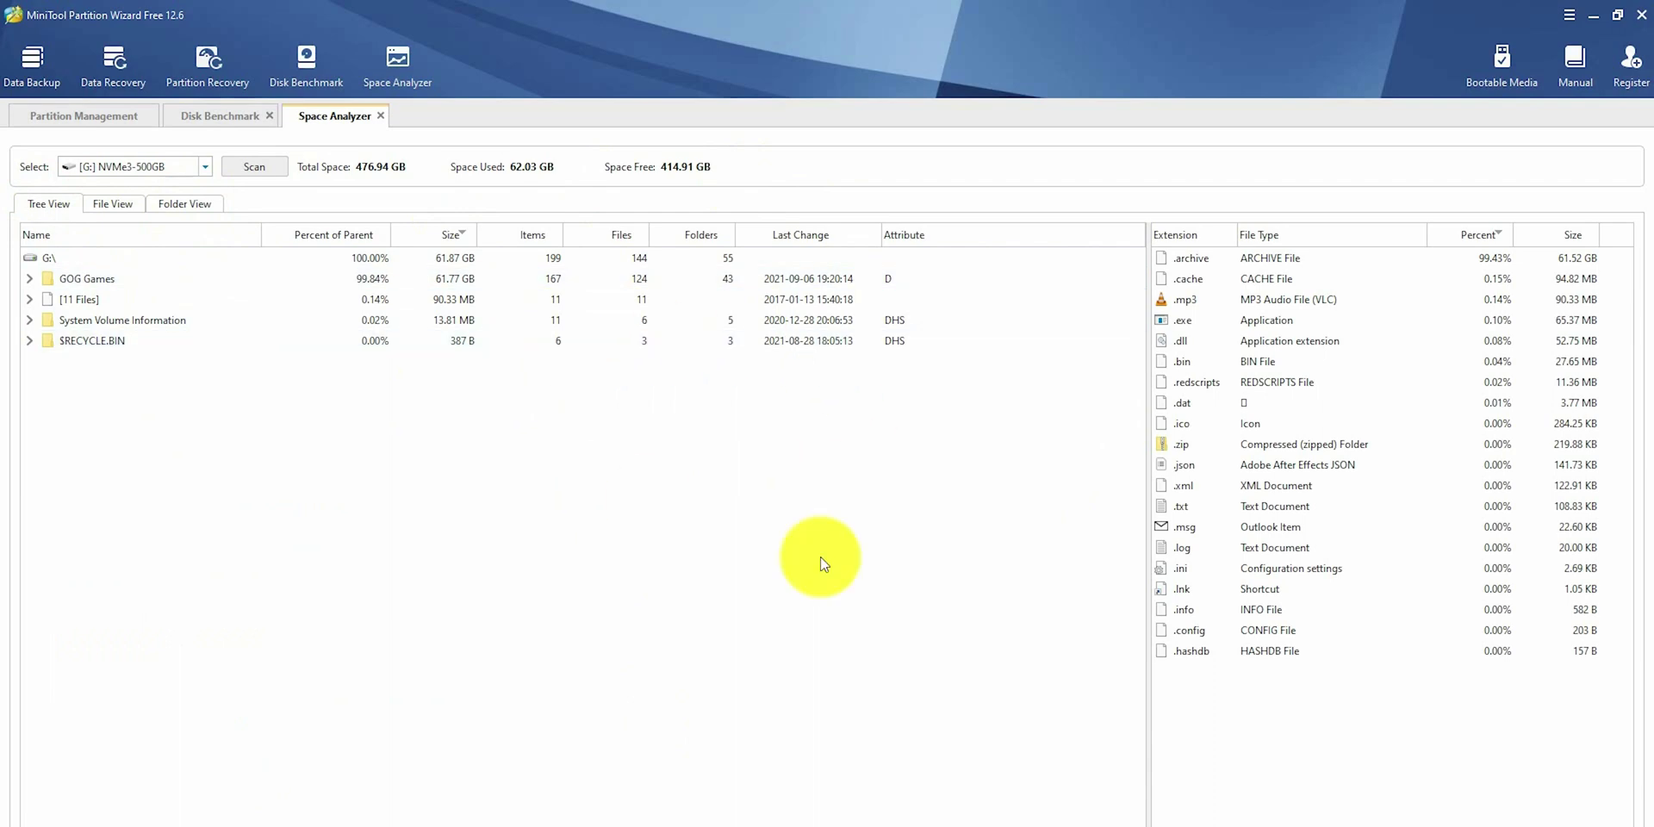
left_click(496, 276)
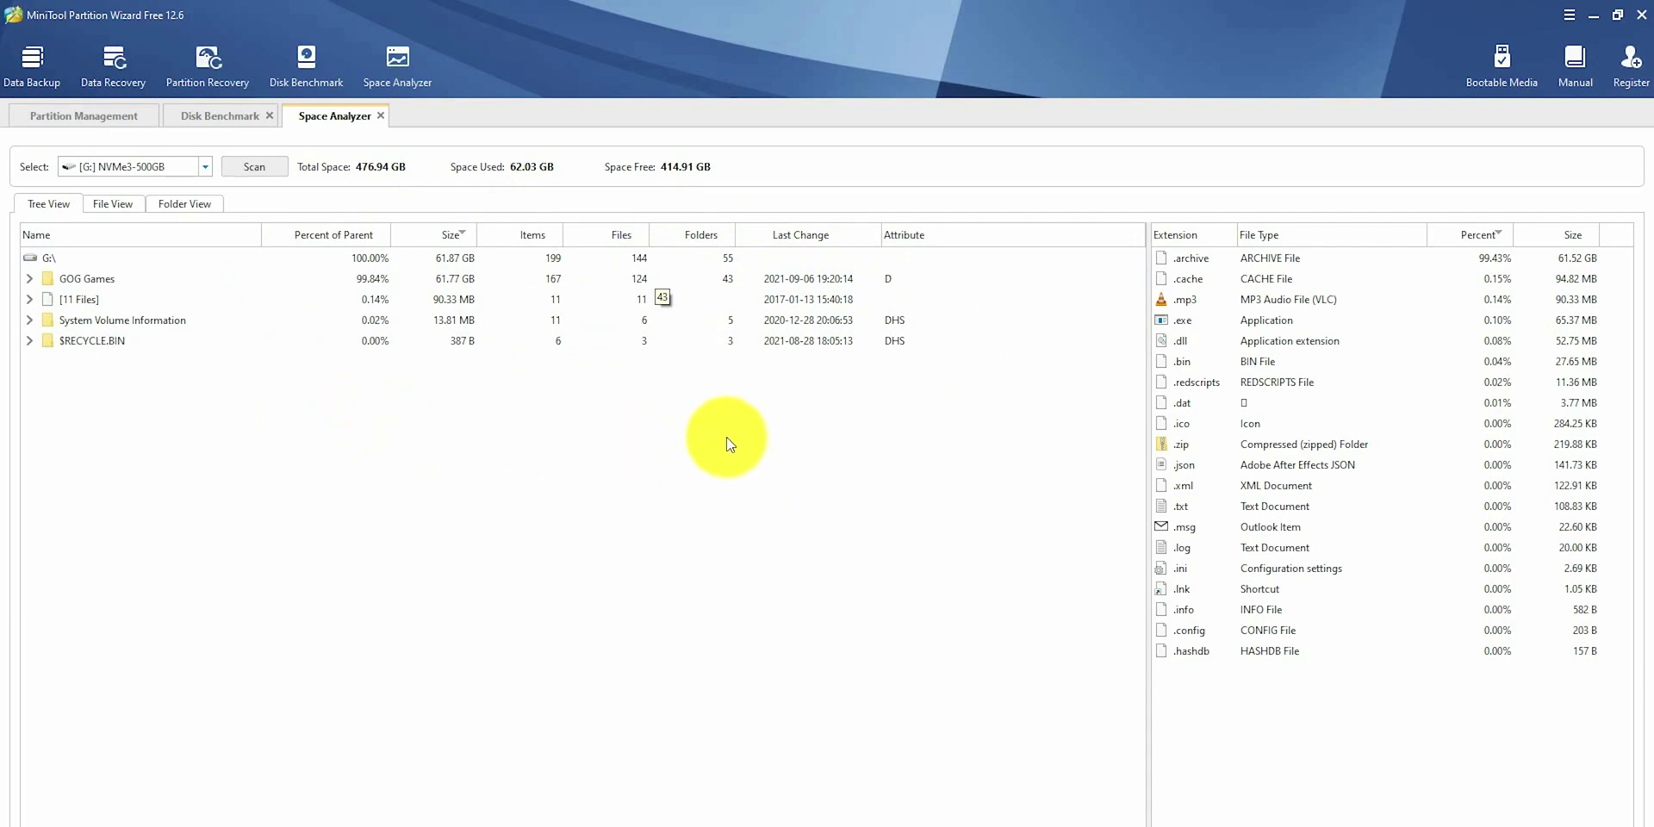
View the actions offered for the GOG Games folder in the scan results without applying any
right_click(31, 254)
left_click(334, 477)
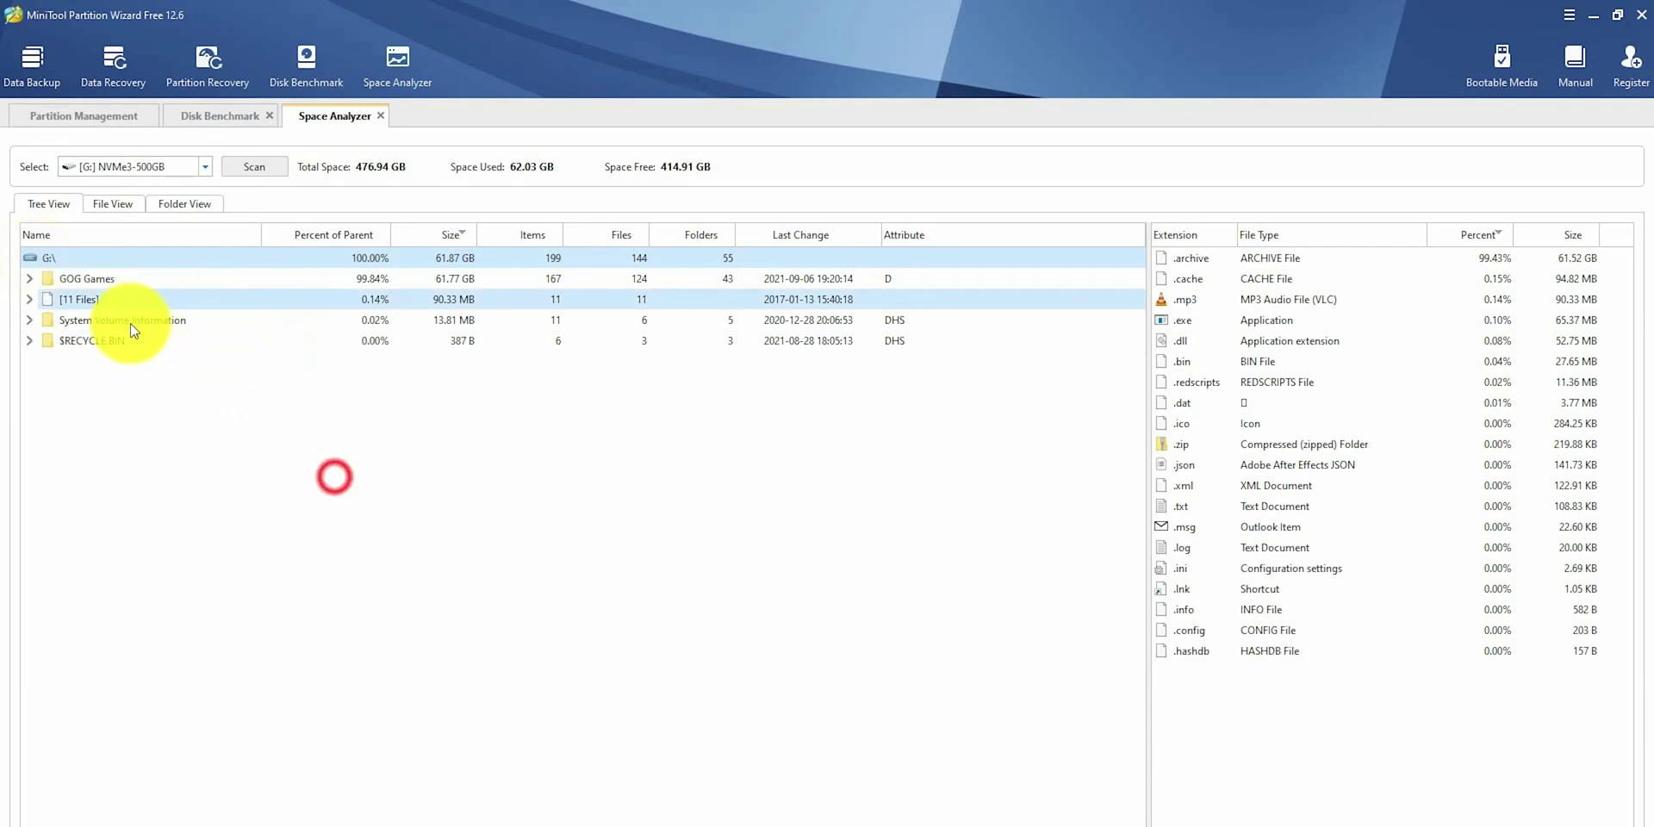
right_click(79, 275)
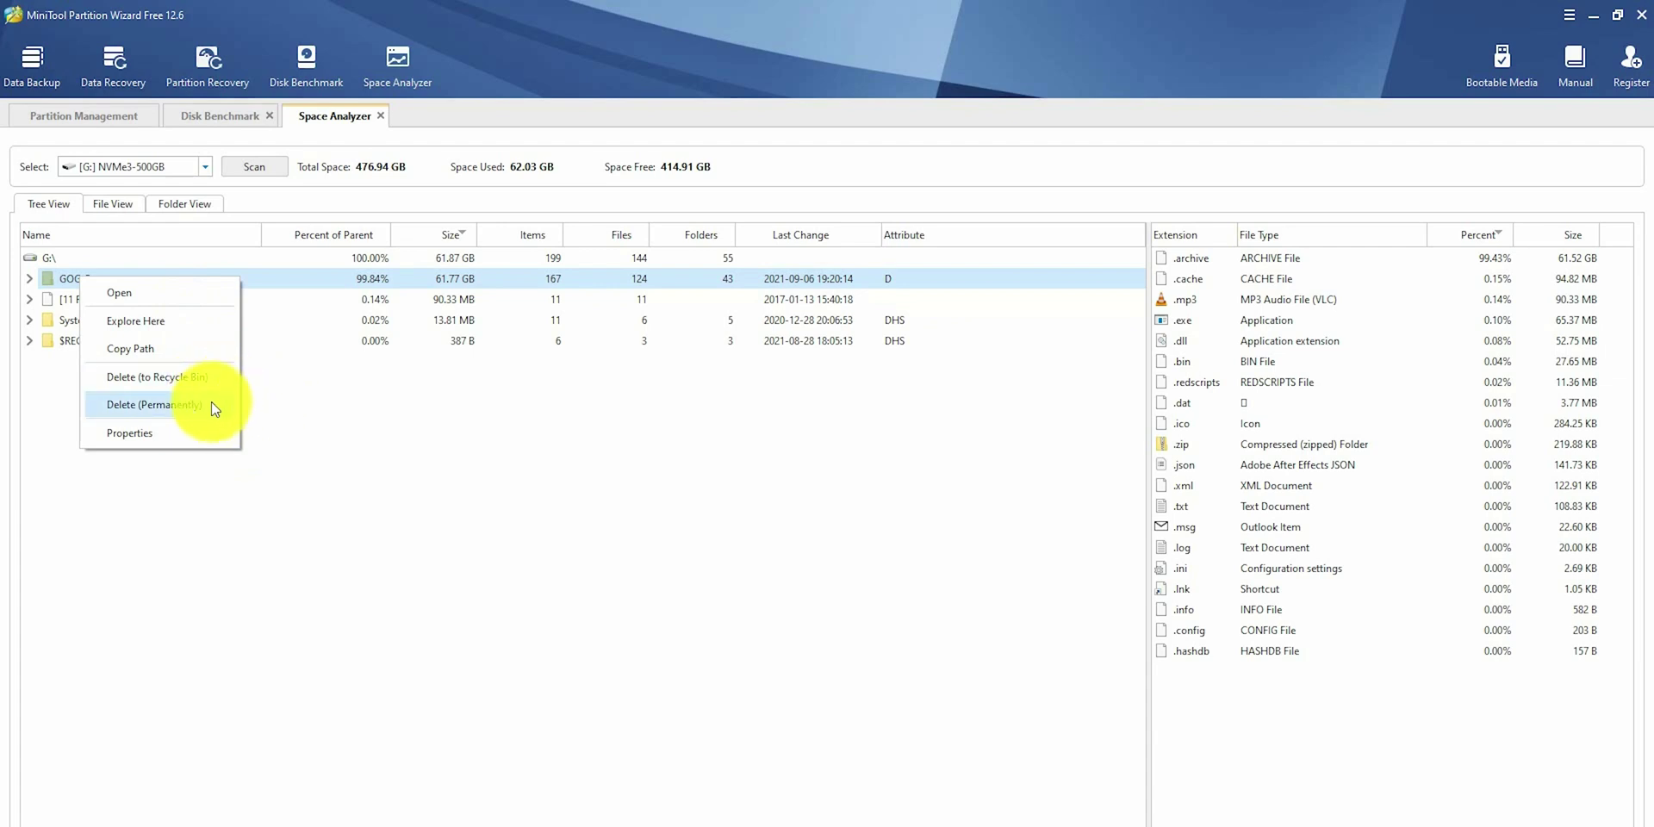
left_click(581, 432)
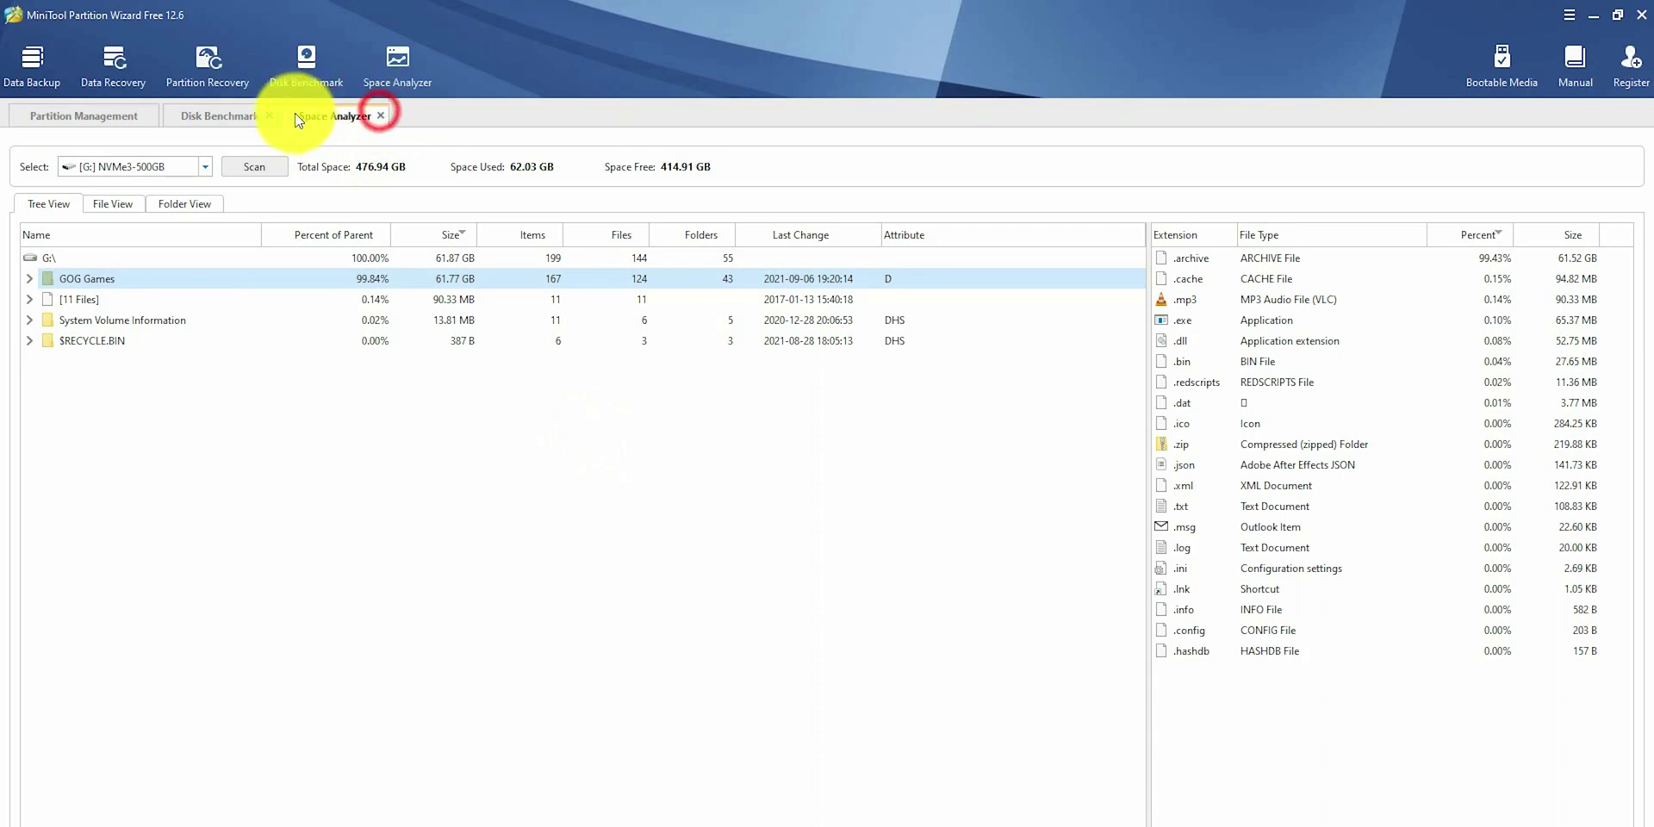
Exit the Space Analyzer and Disk Benchmark tools, confirming each exit
left_click(384, 118)
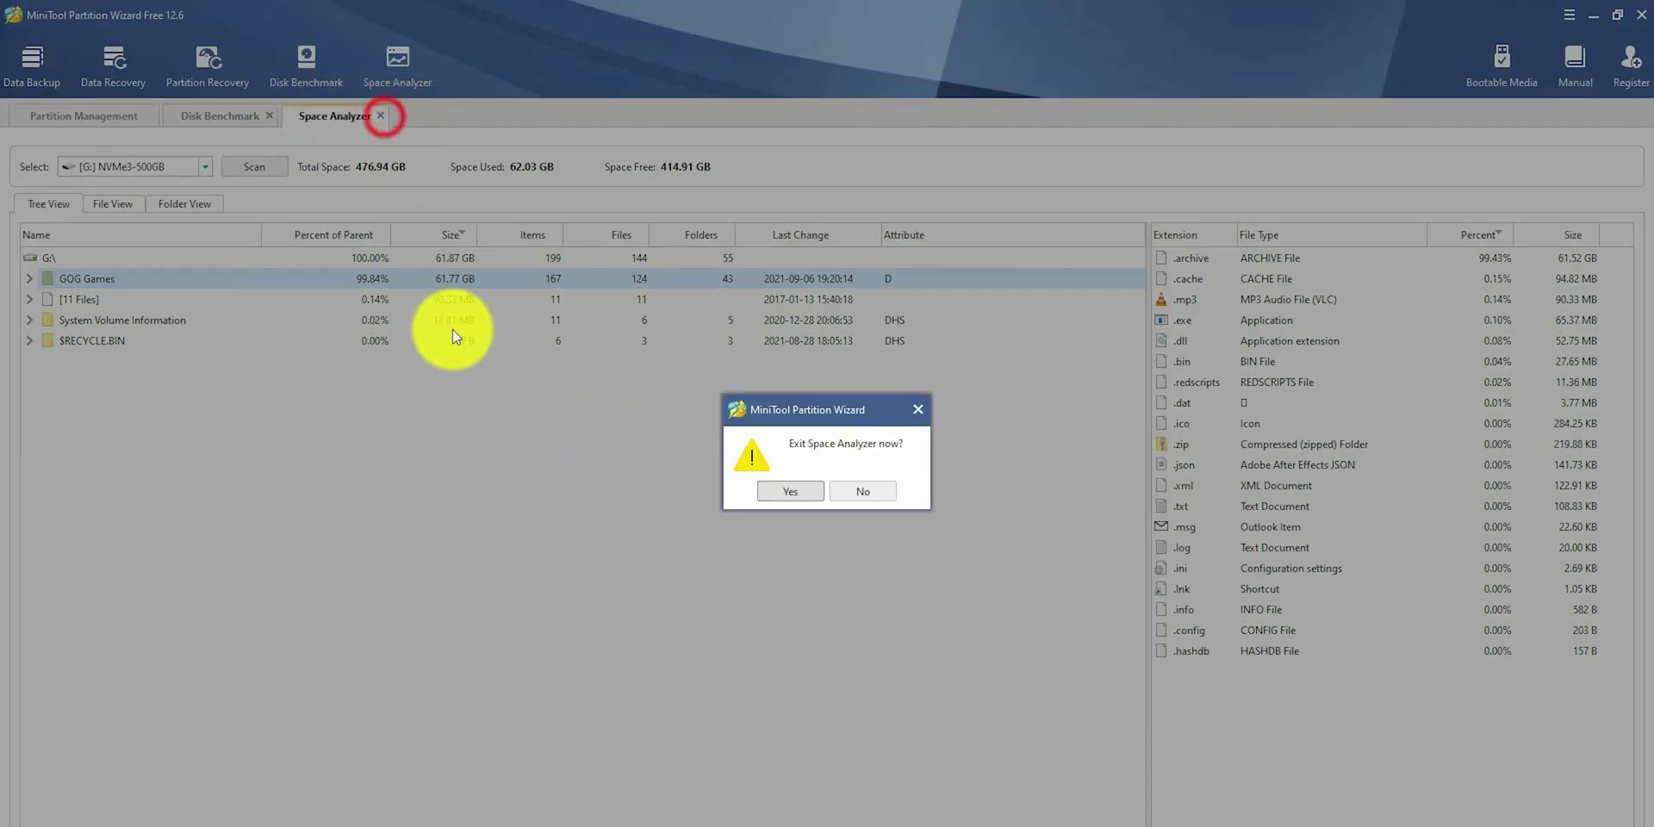
left_click(814, 494)
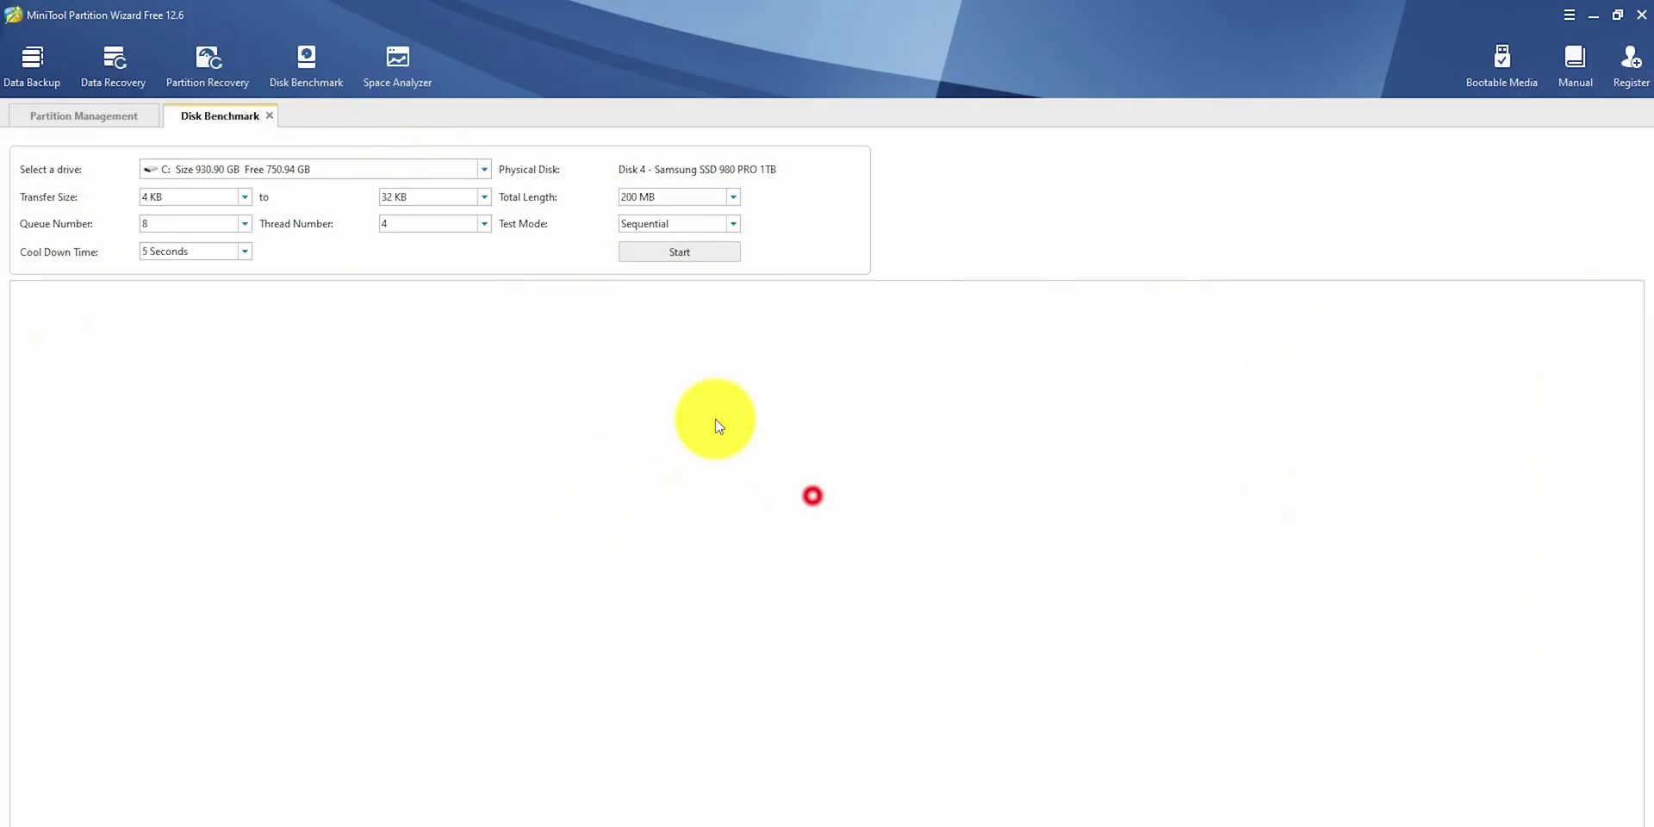
left_click(270, 116)
left_click(804, 496)
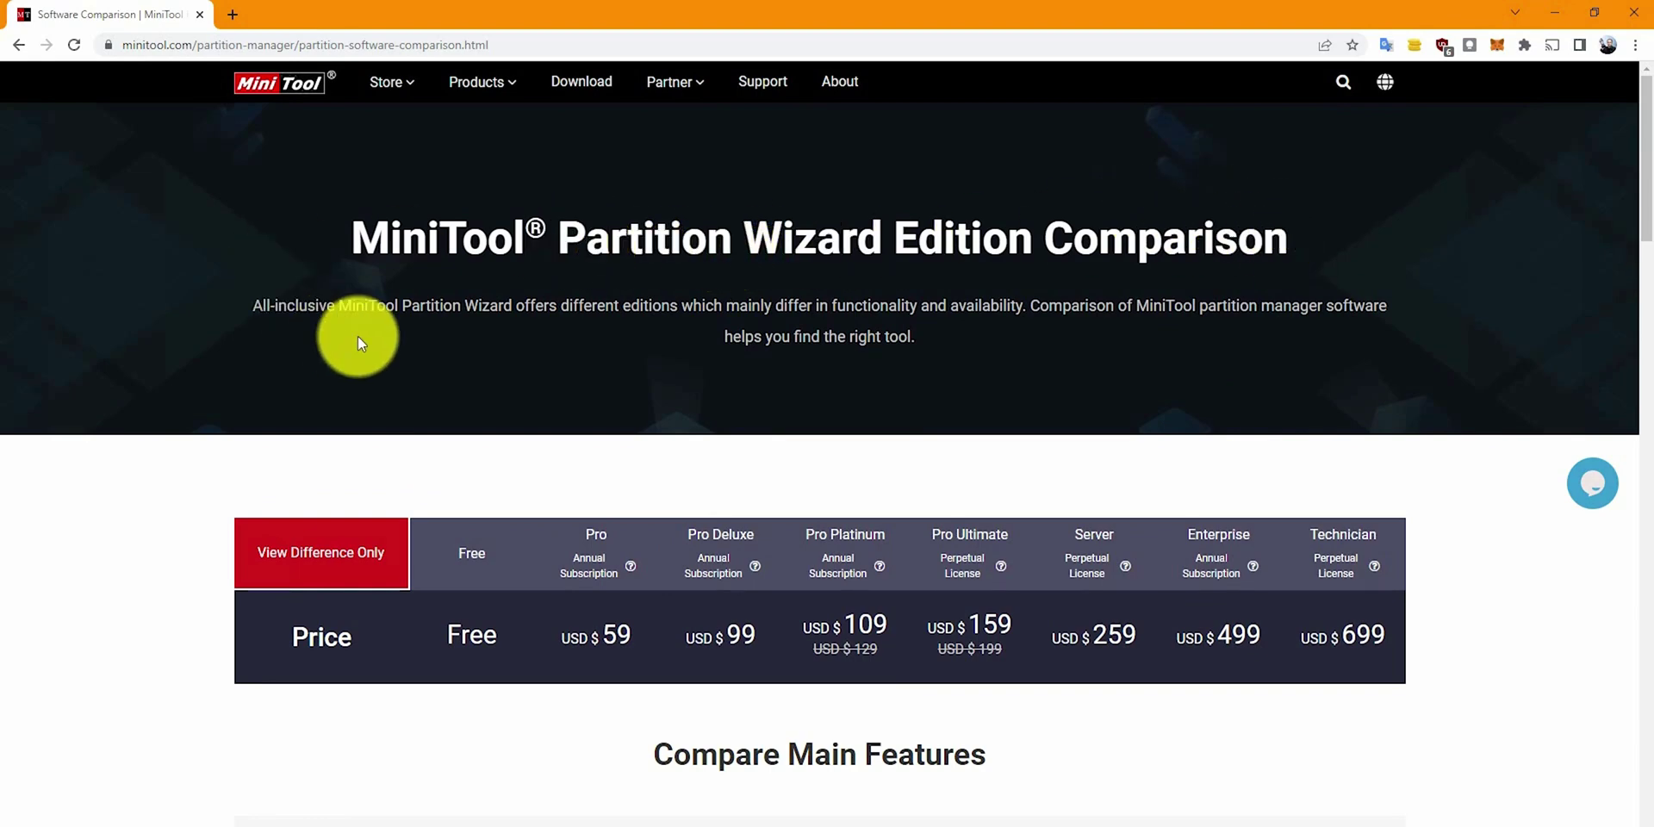
On MiniTool's edition comparison web page, show only the differing features and point out the Pro Ultimate edition
scroll(359, 336, "down", 2)
scroll(595, 307, "down", 2)
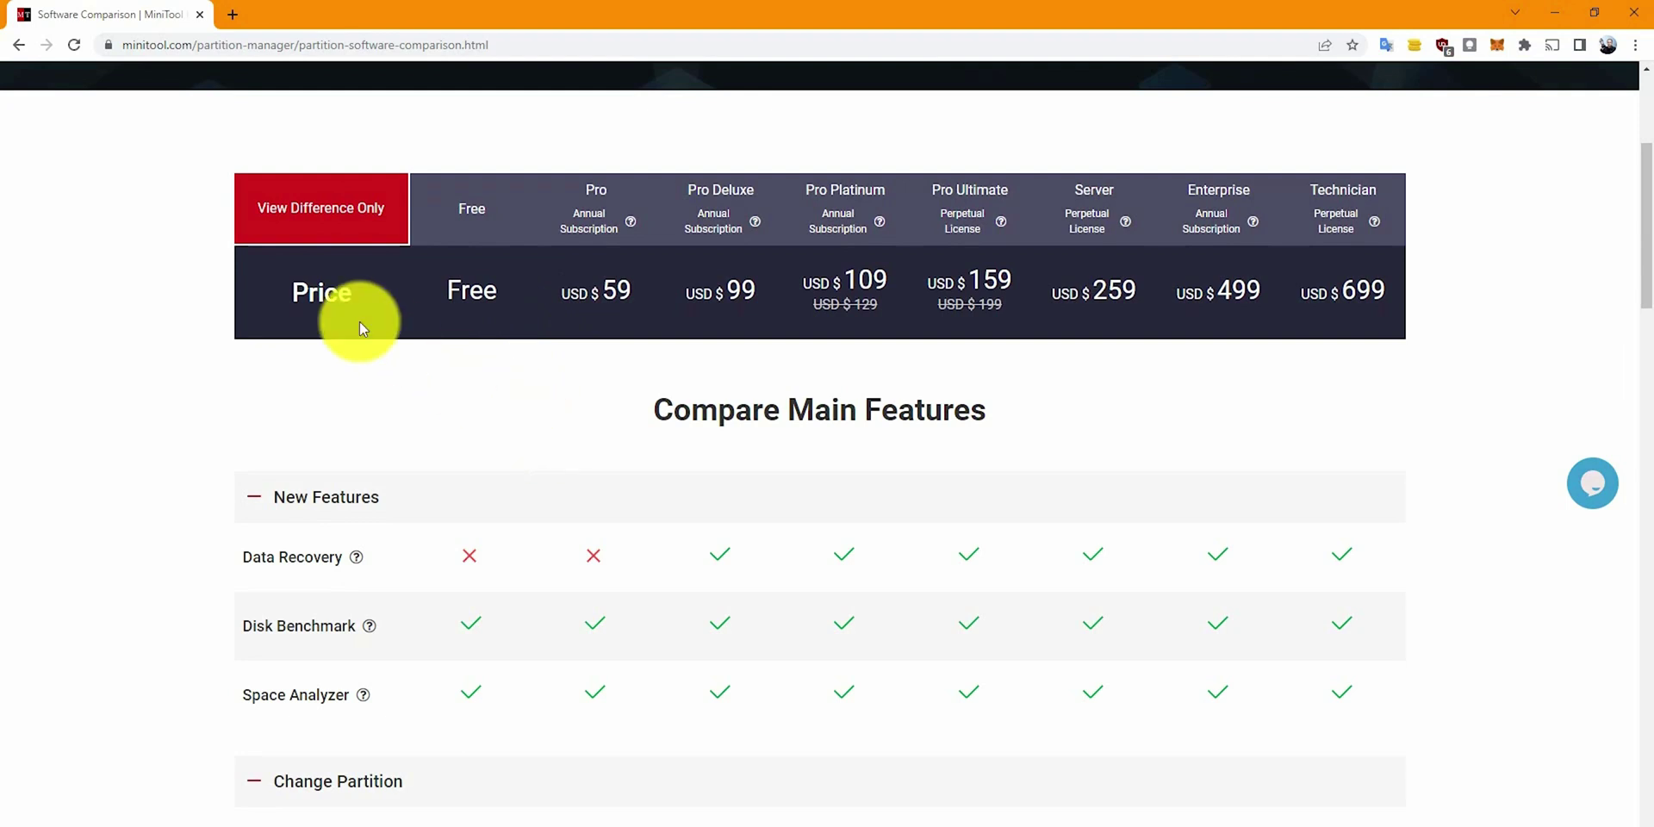
left_click(347, 229)
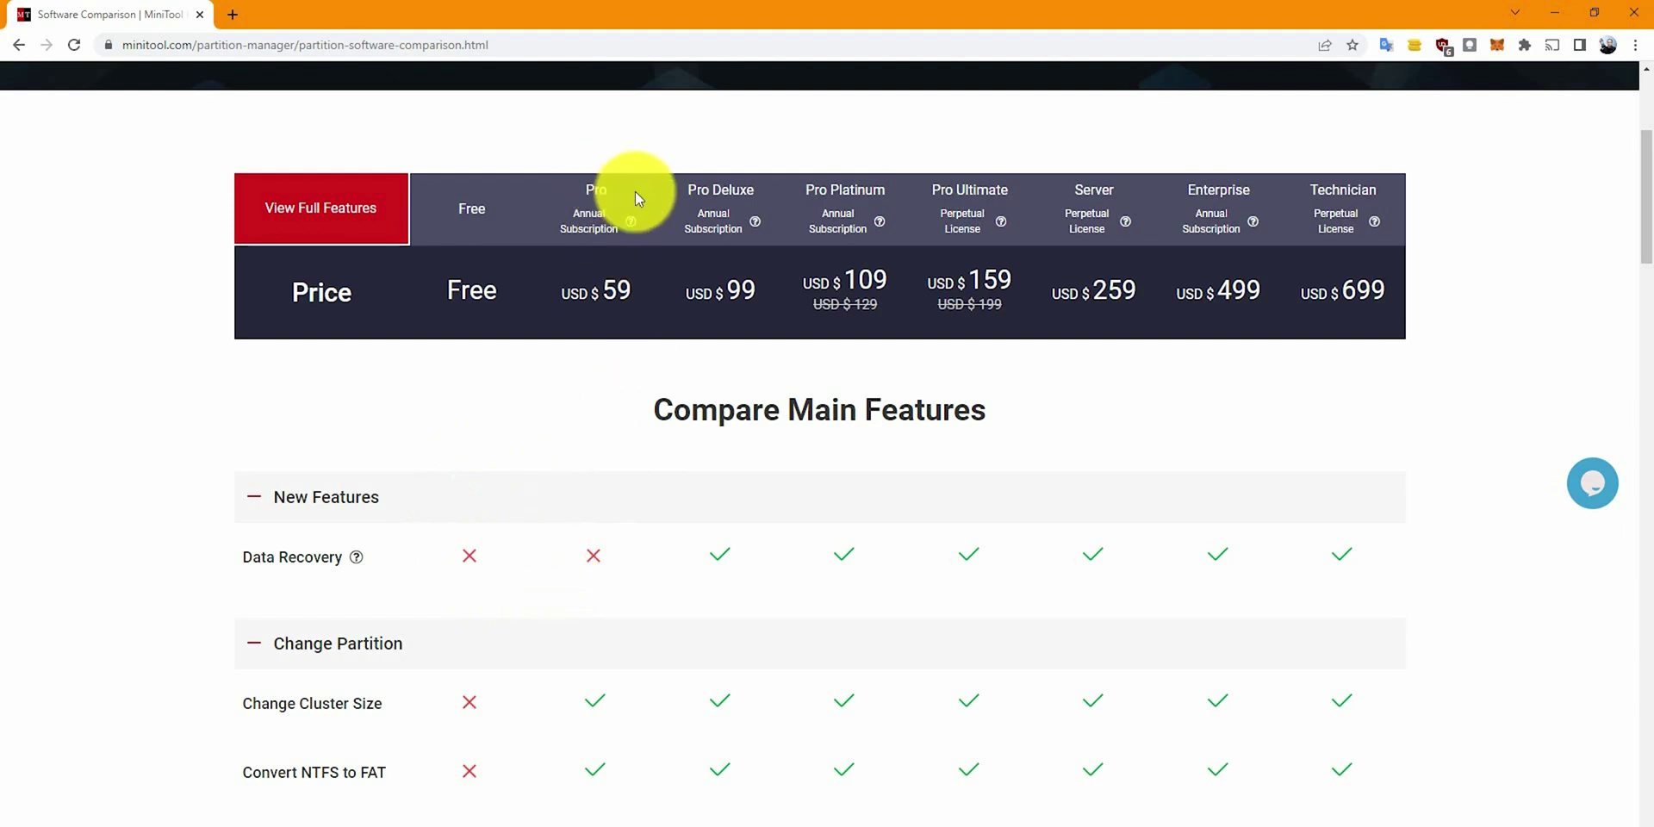
double_click(956, 193)
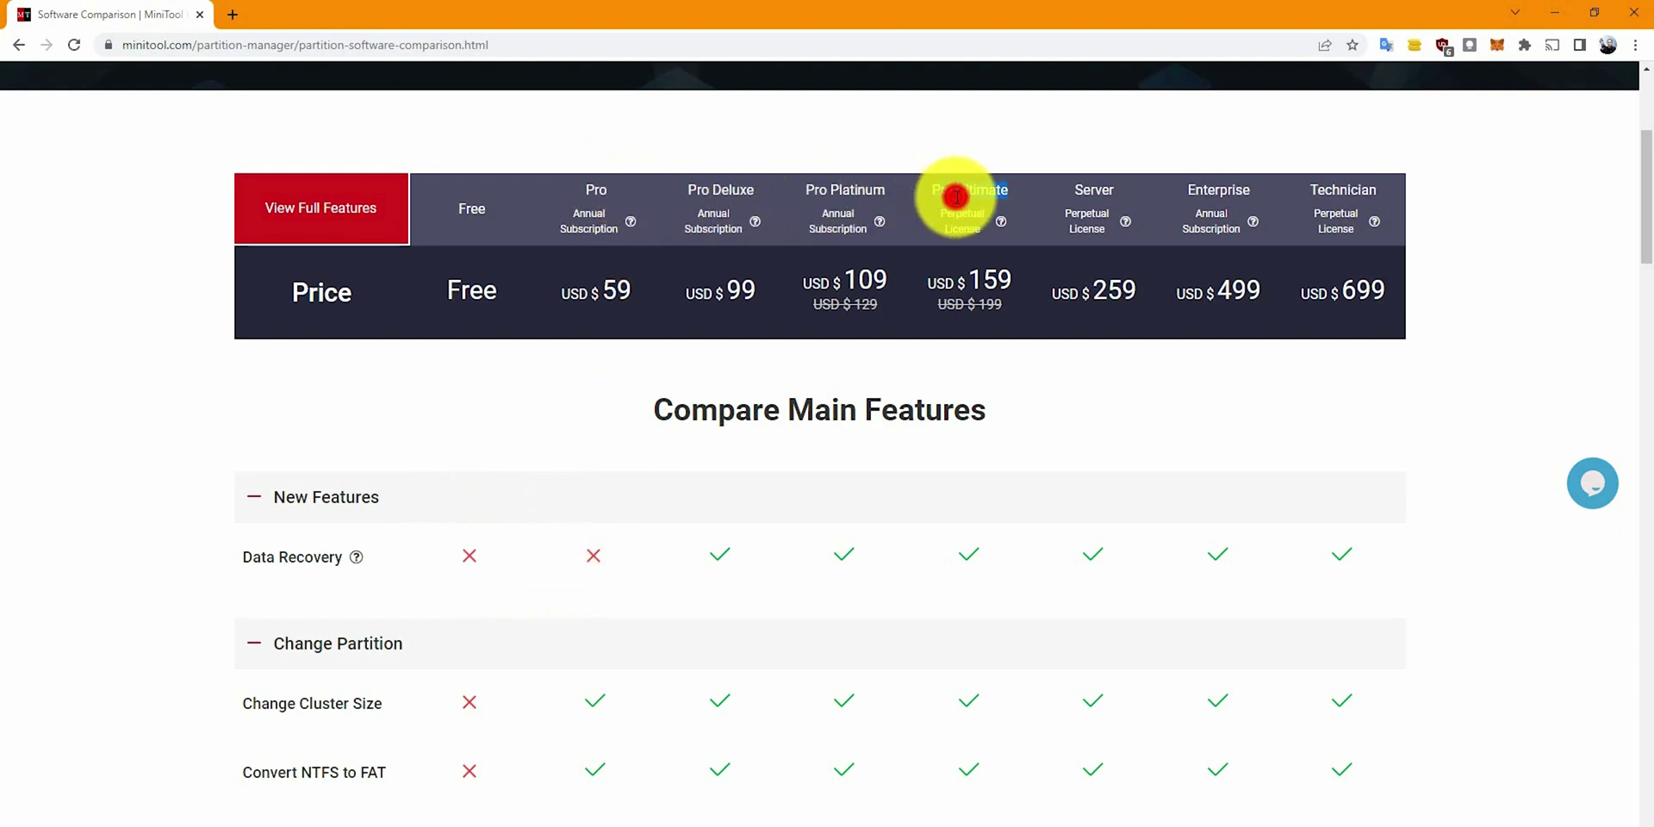
triple_click(950, 191)
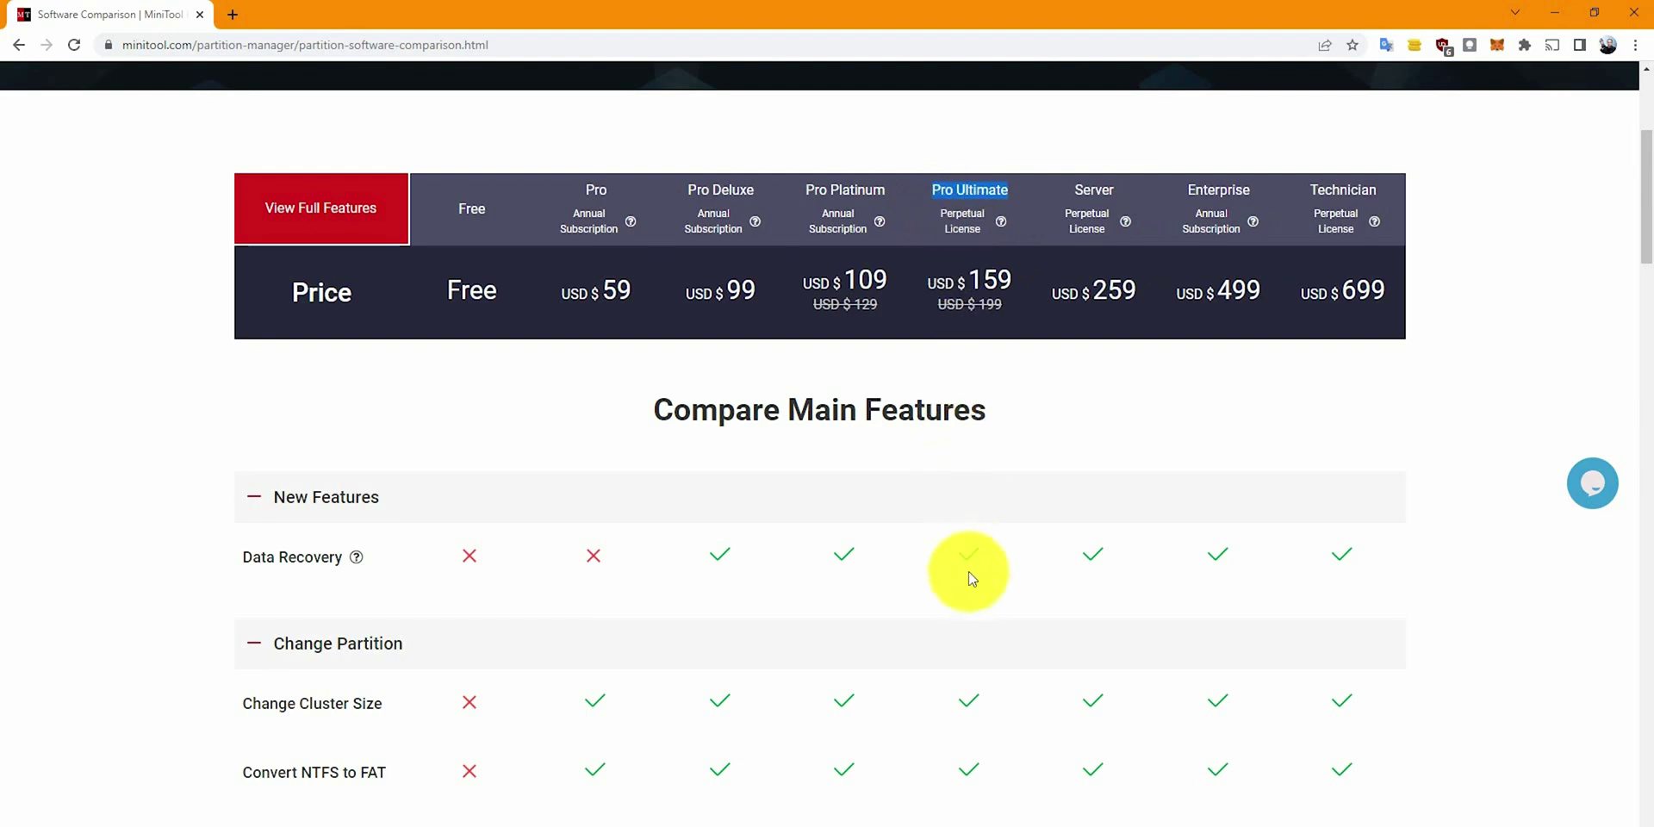
left_click(1525, 360)
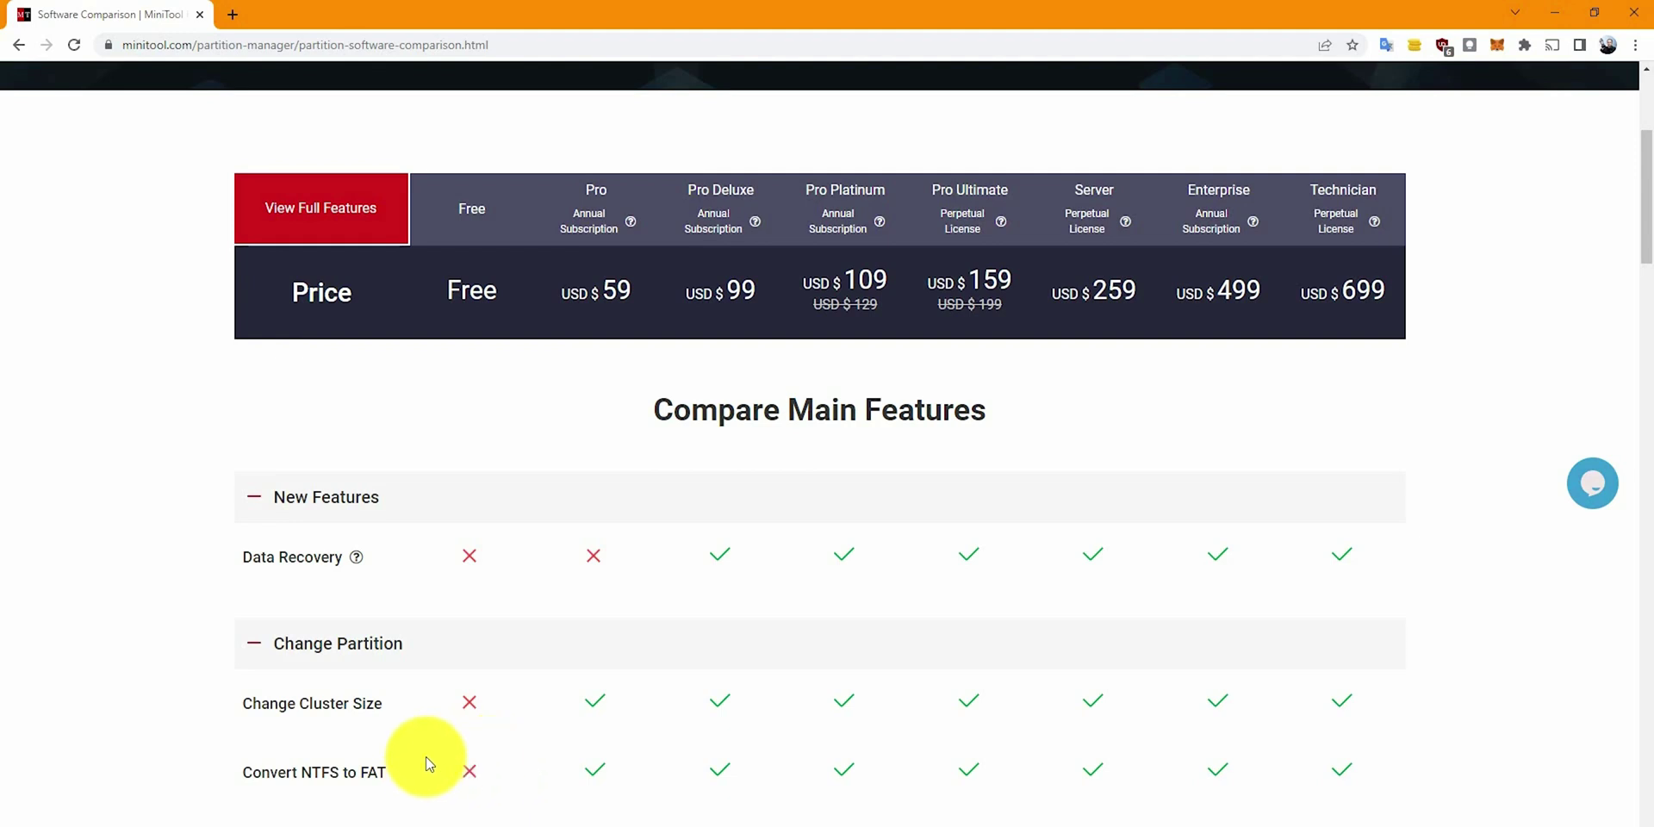
Examine the edition differences for partition changes, partition management, disk conversion, disk copying, partition recovery and dynamic disk management
scroll(428, 763, "down", 4)
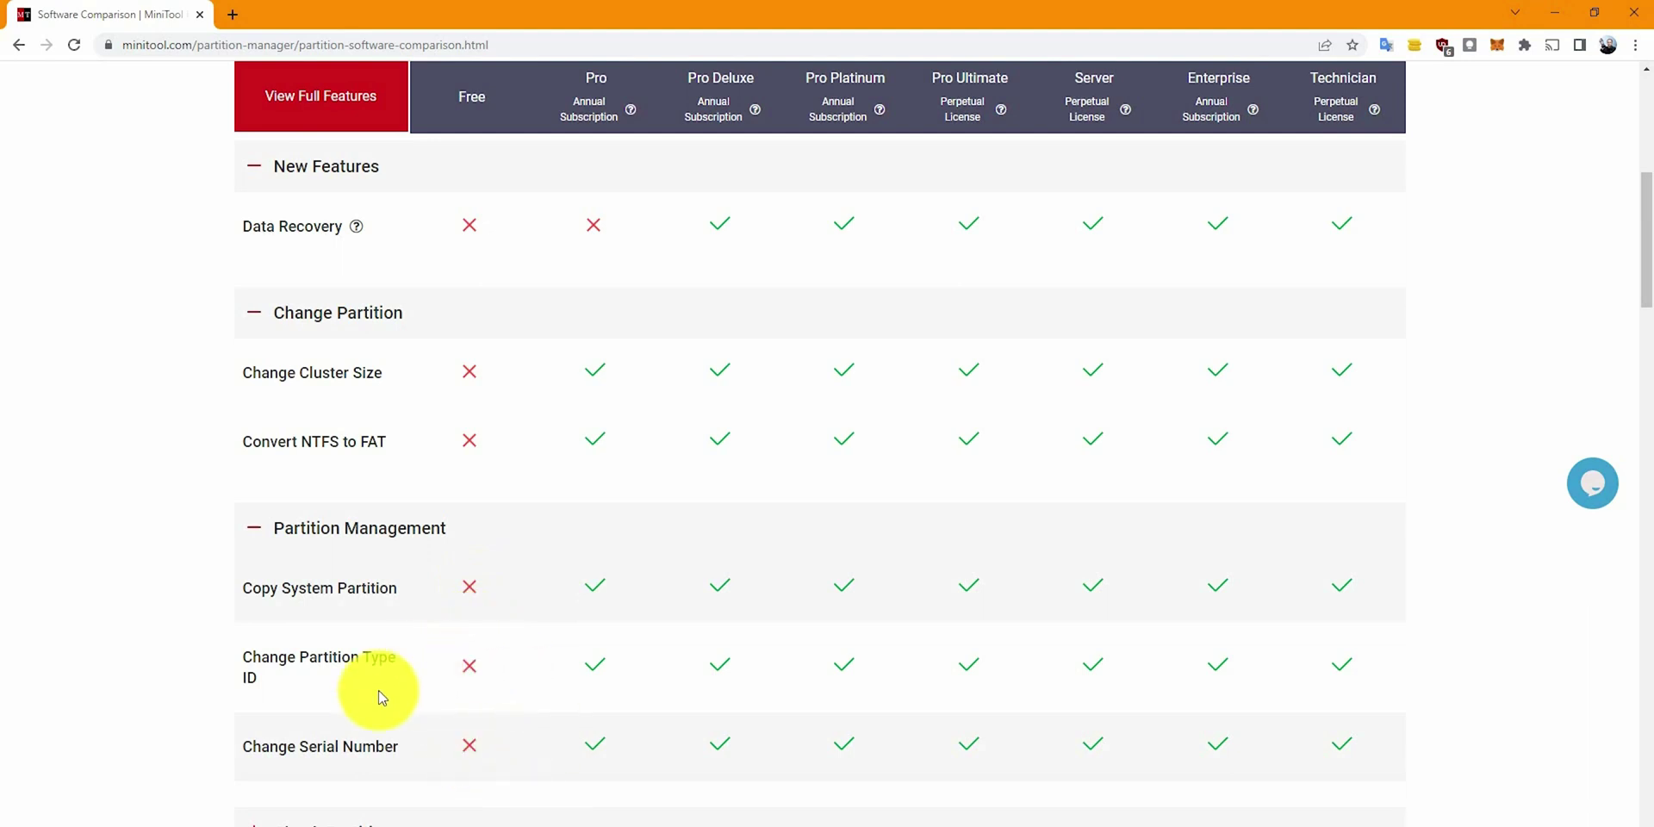
scroll(441, 673, "down", 5)
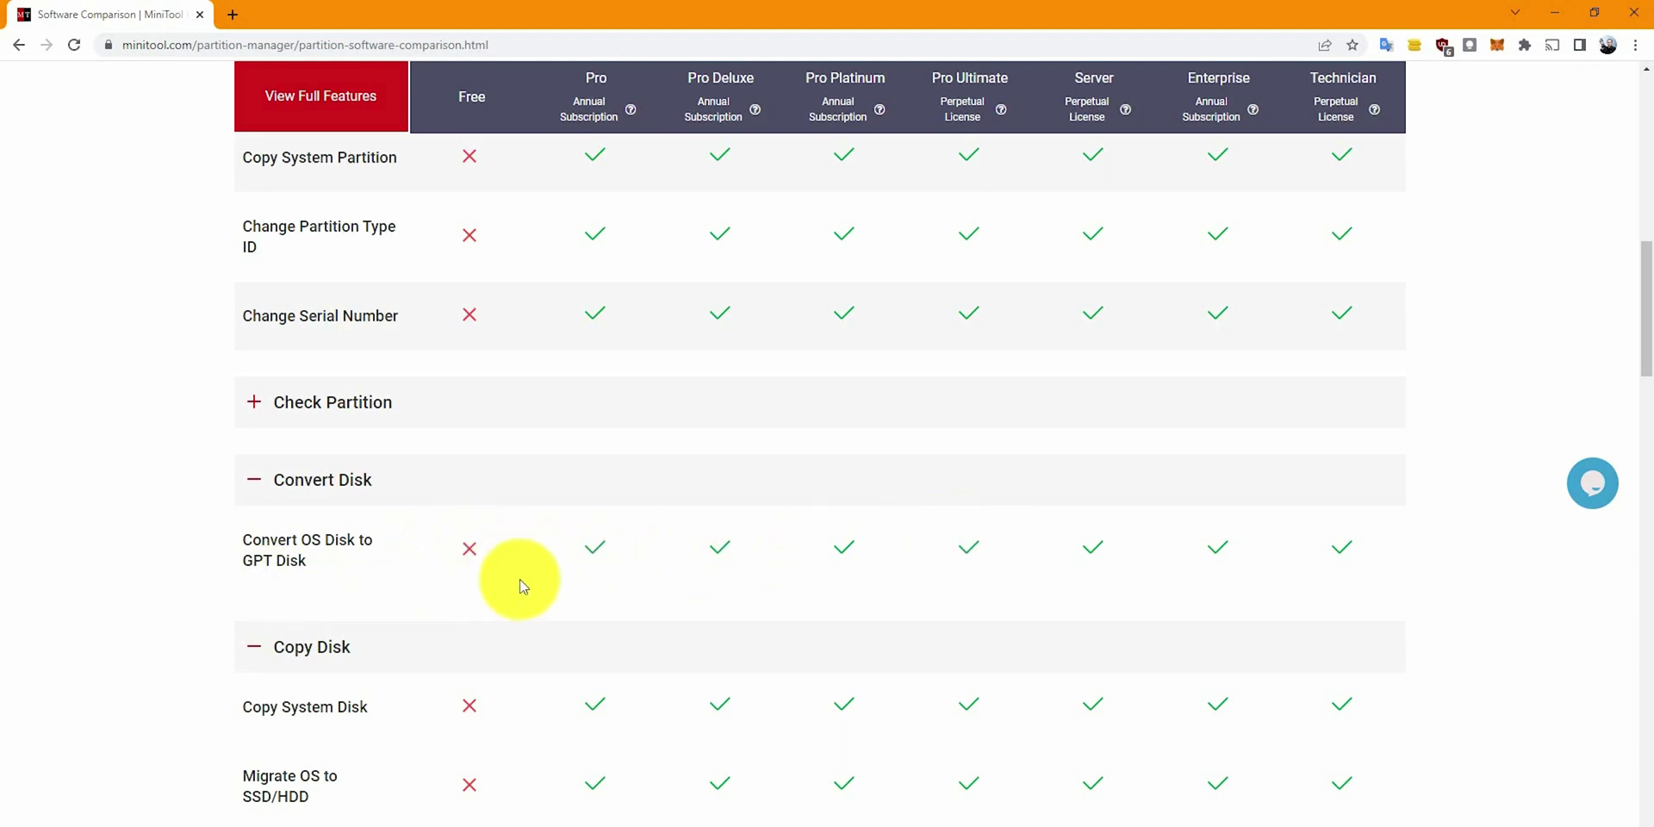
scroll(502, 576, "down", 2)
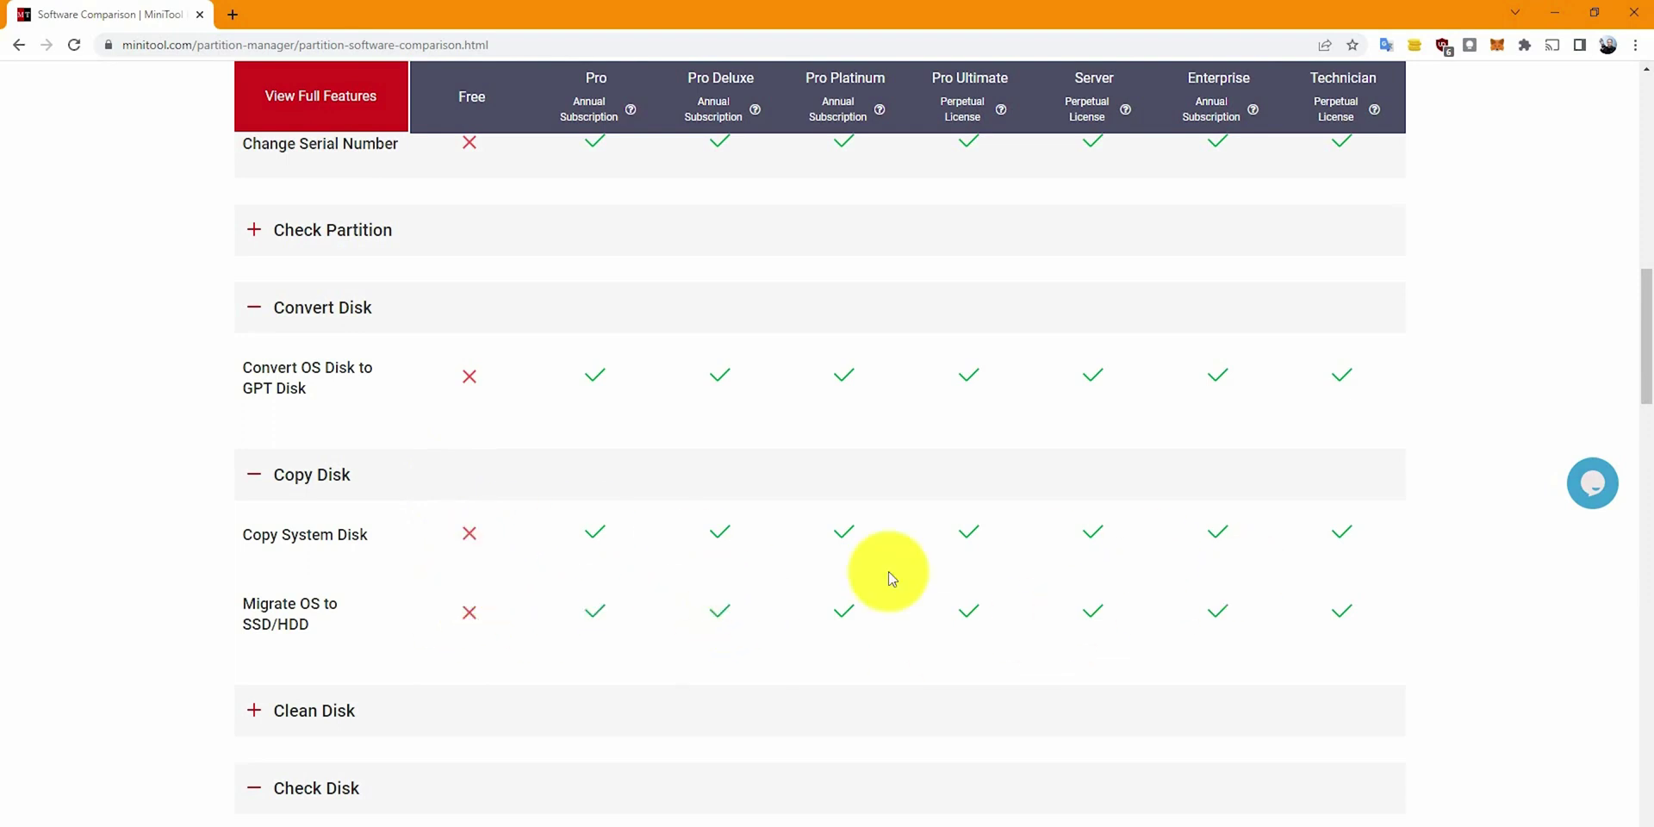
scroll(530, 616, "down", 4)
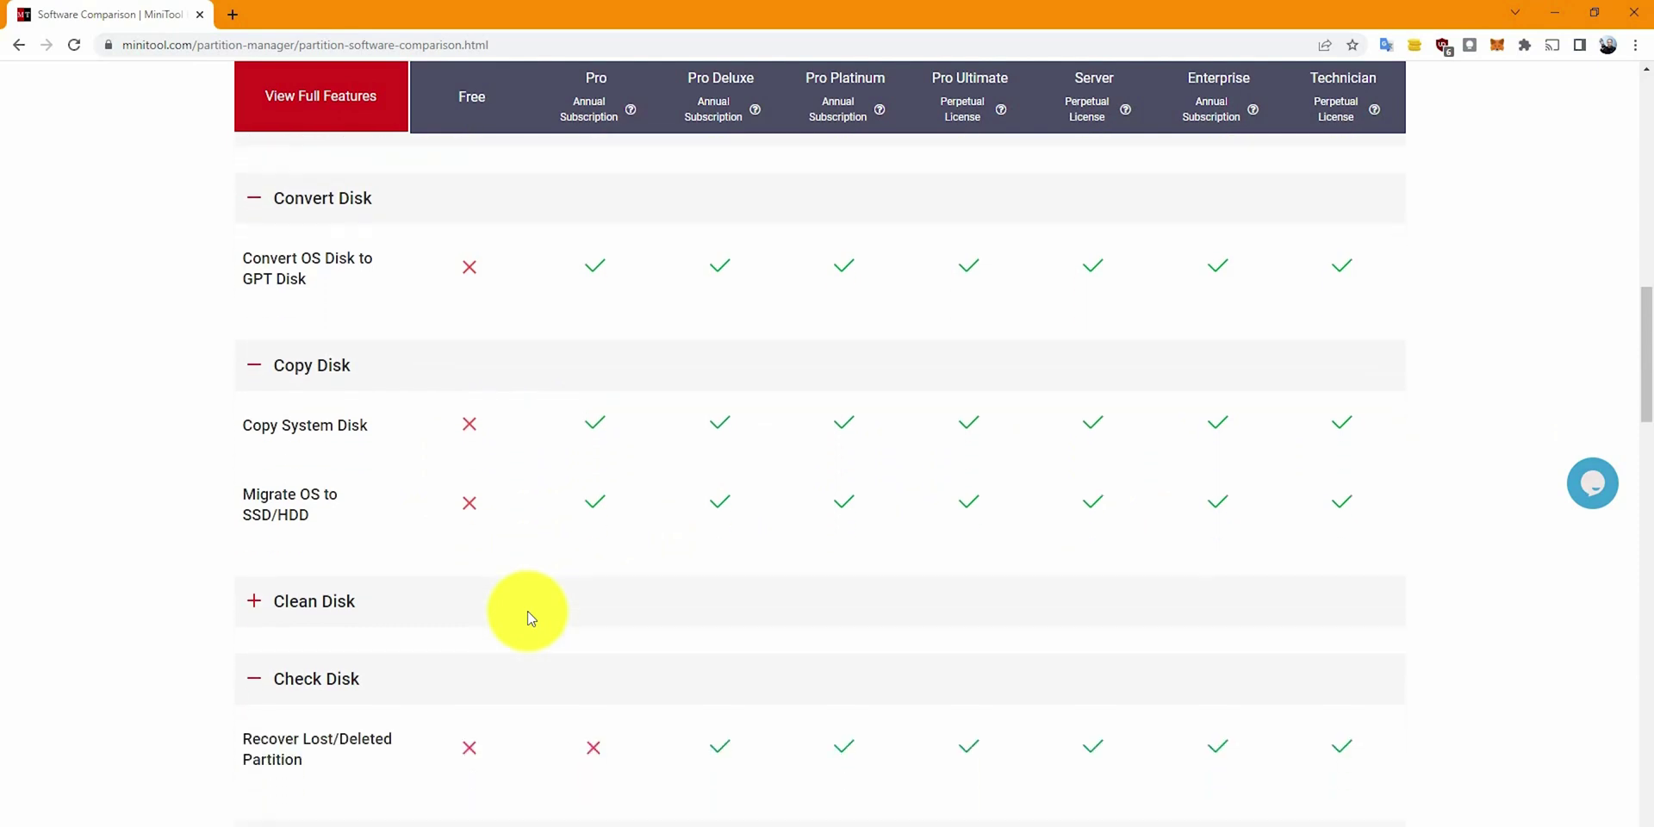
scroll(534, 593, "down", 1)
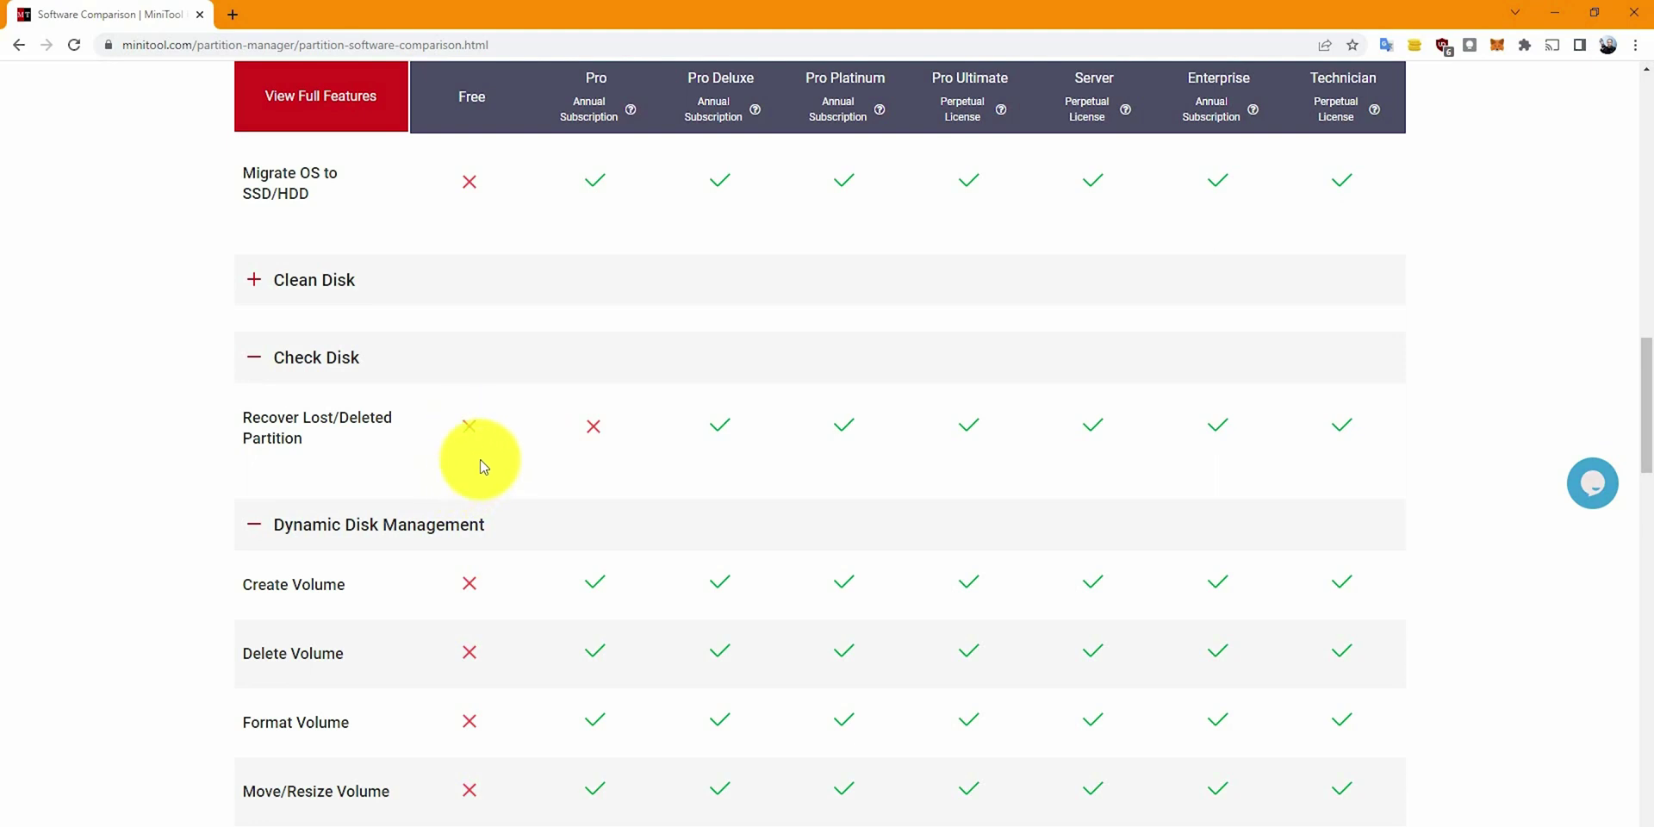
scroll(478, 291, "down", 3)
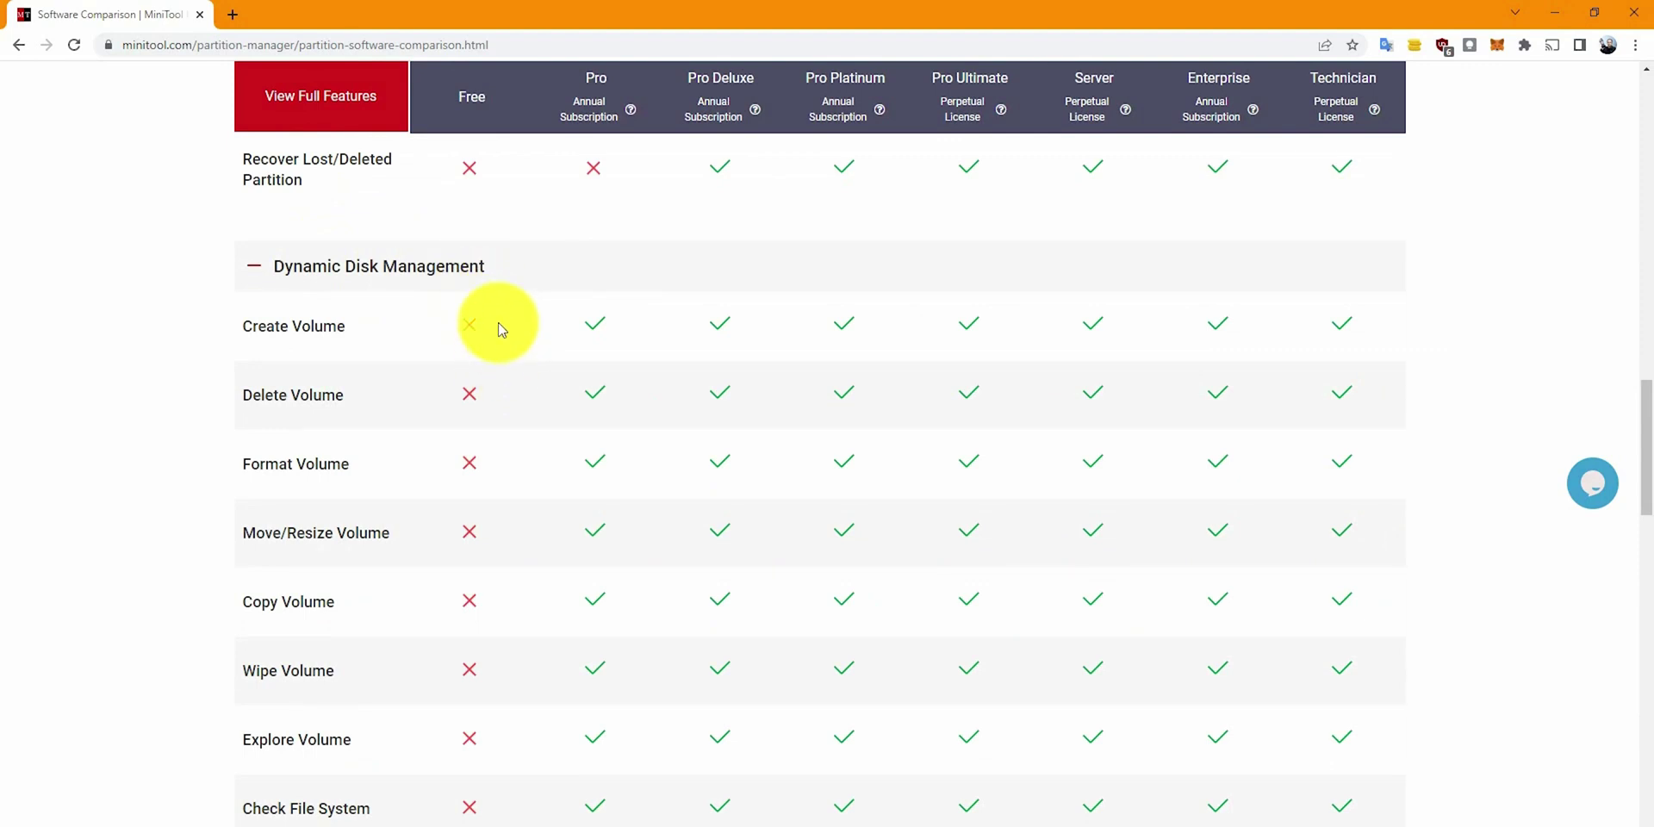
scroll(457, 302, "down", 1)
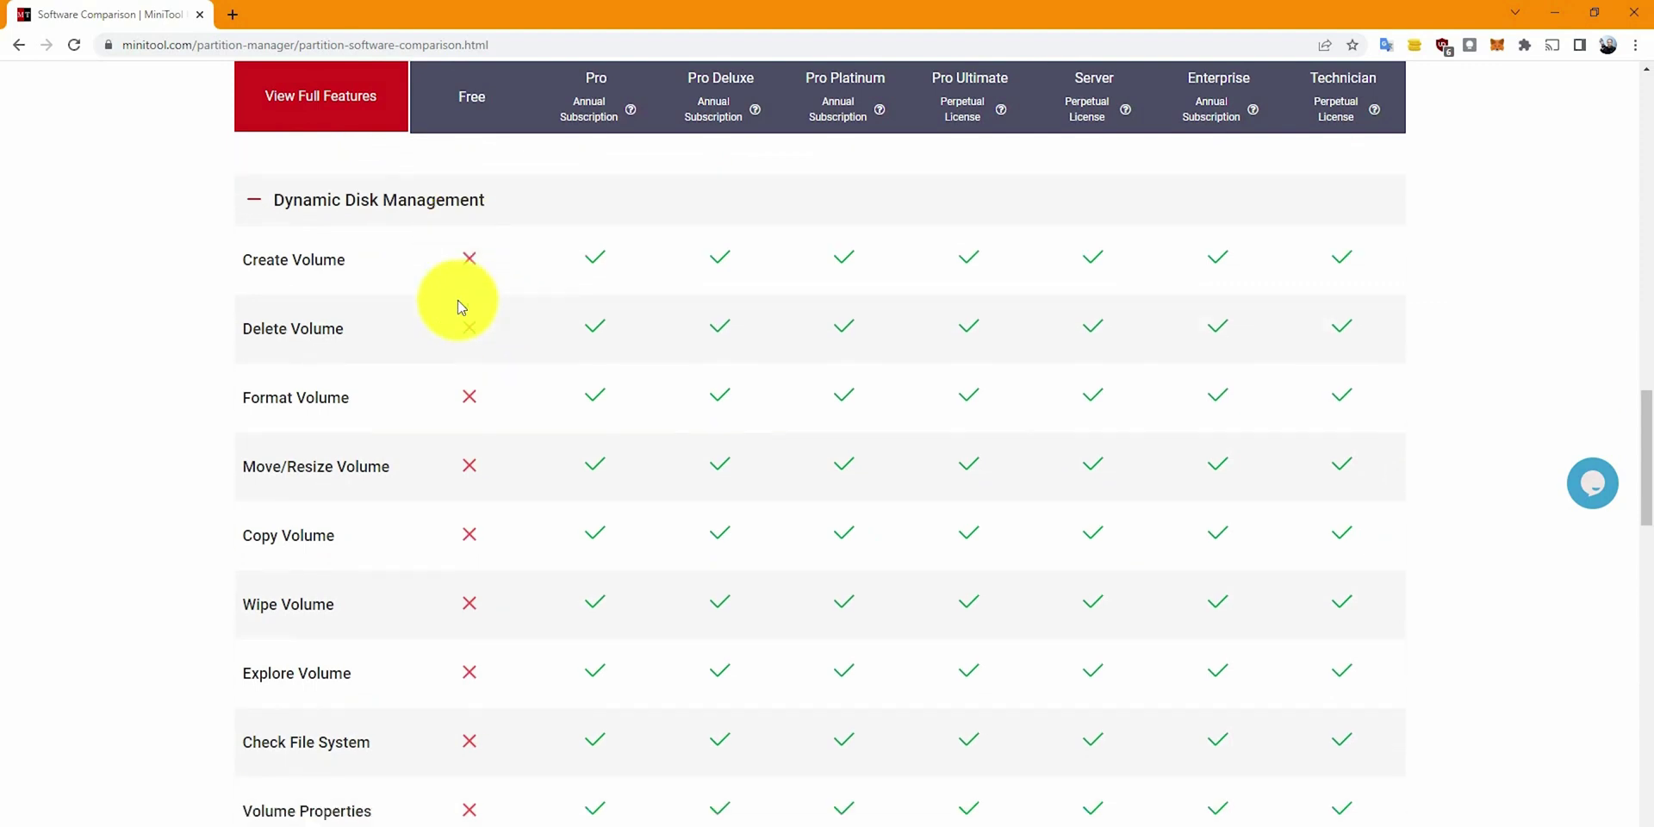
scroll(461, 306, "down", 1)
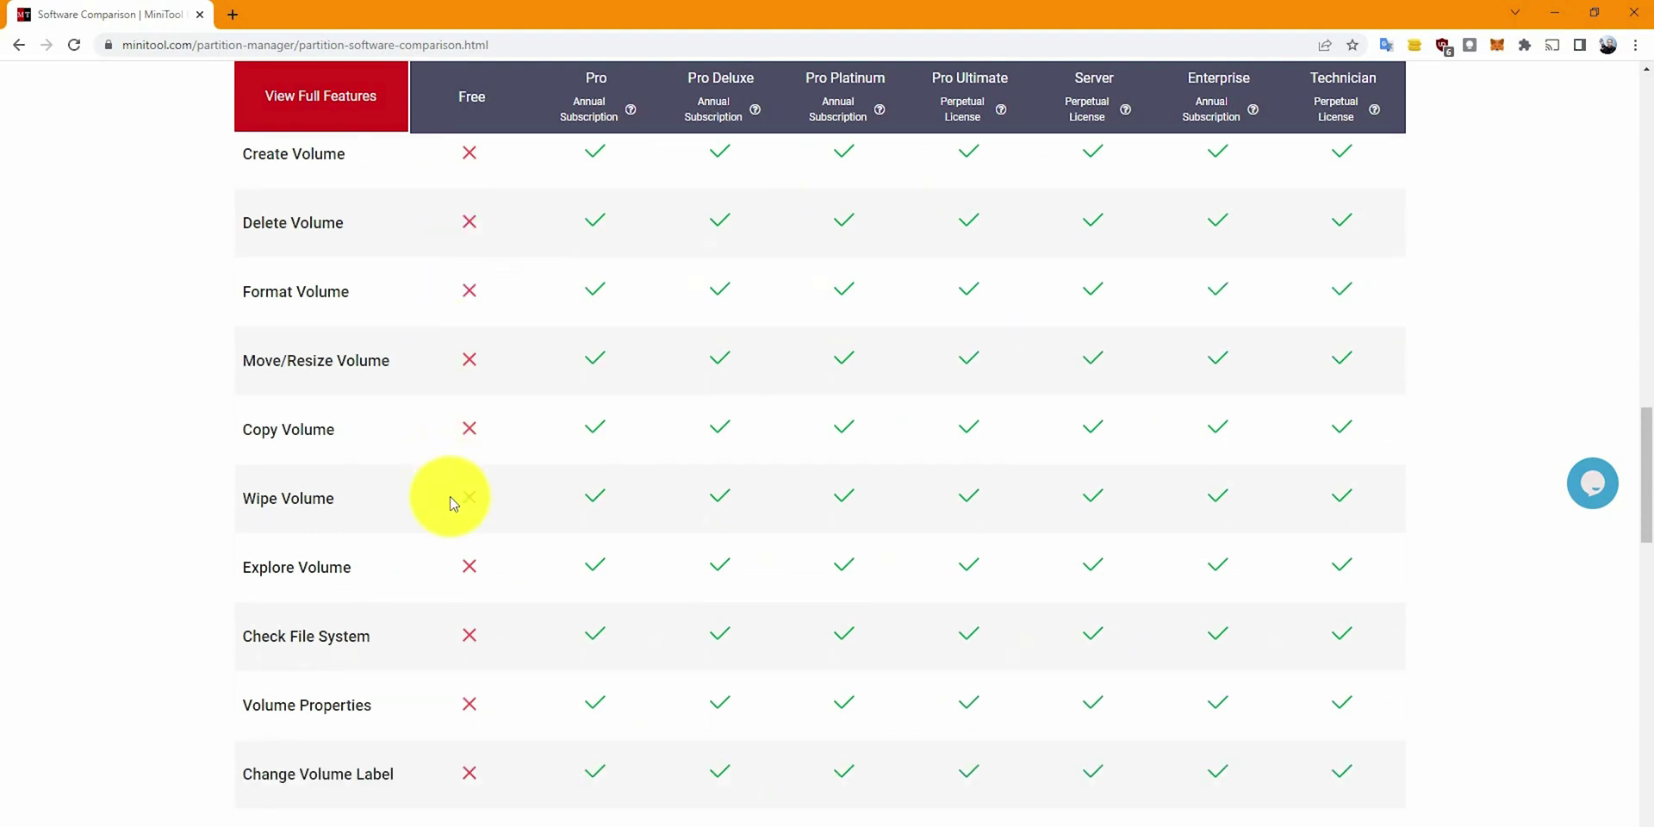
scroll(454, 510, "down", 5)
scroll(460, 504, "up", 4)
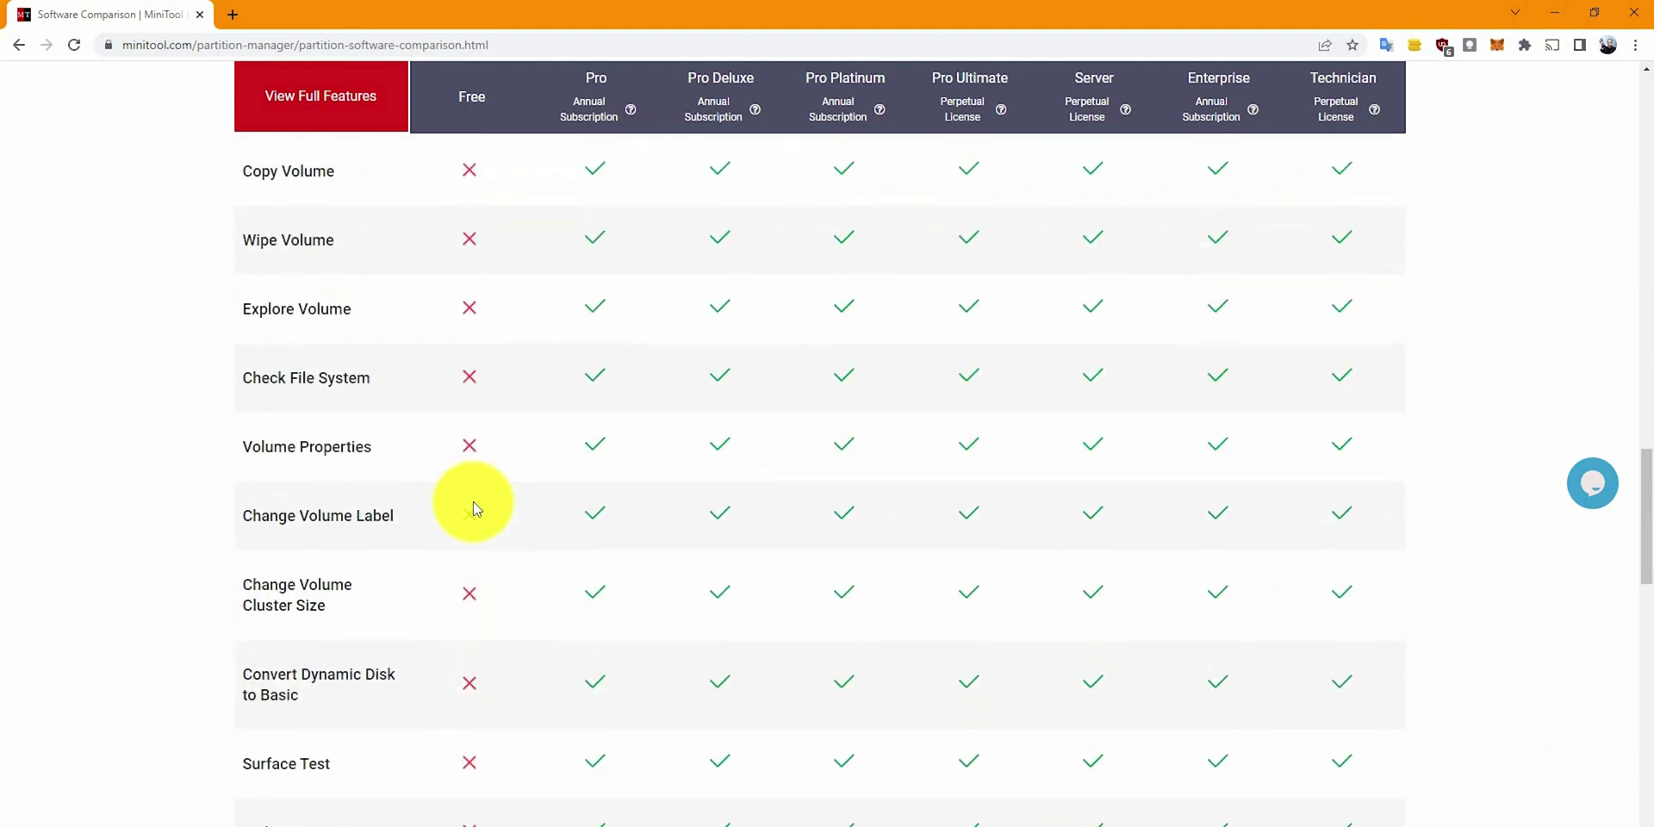
scroll(449, 285, "up", 2)
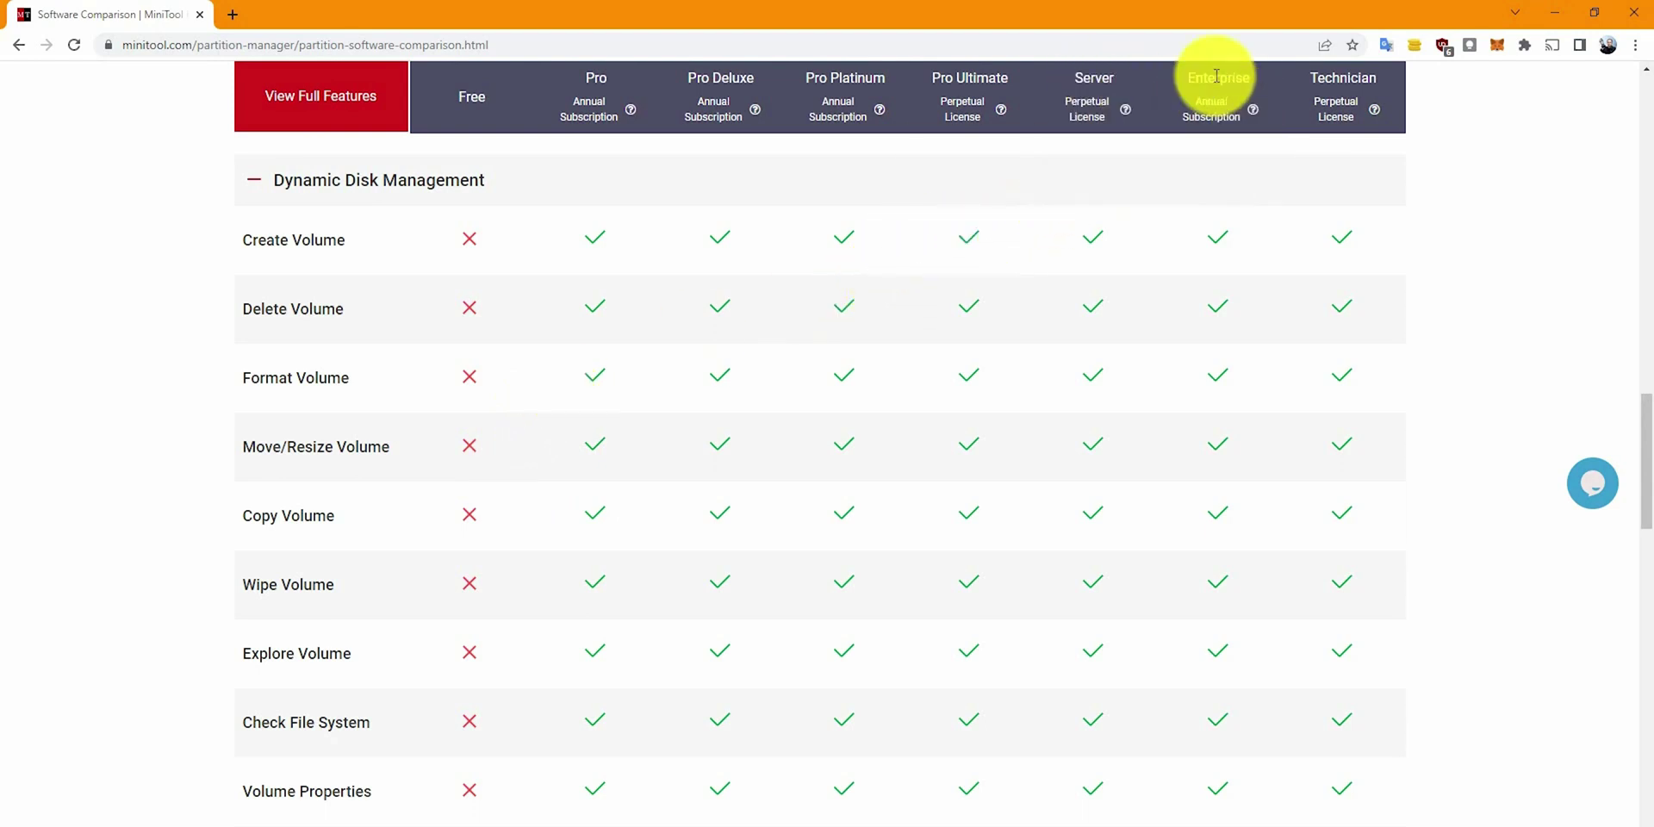
Point out the Technician edition and review the remaining feature differences down to Win-PE Based Bootable Media
double_click(1340, 78)
left_click(1343, 81)
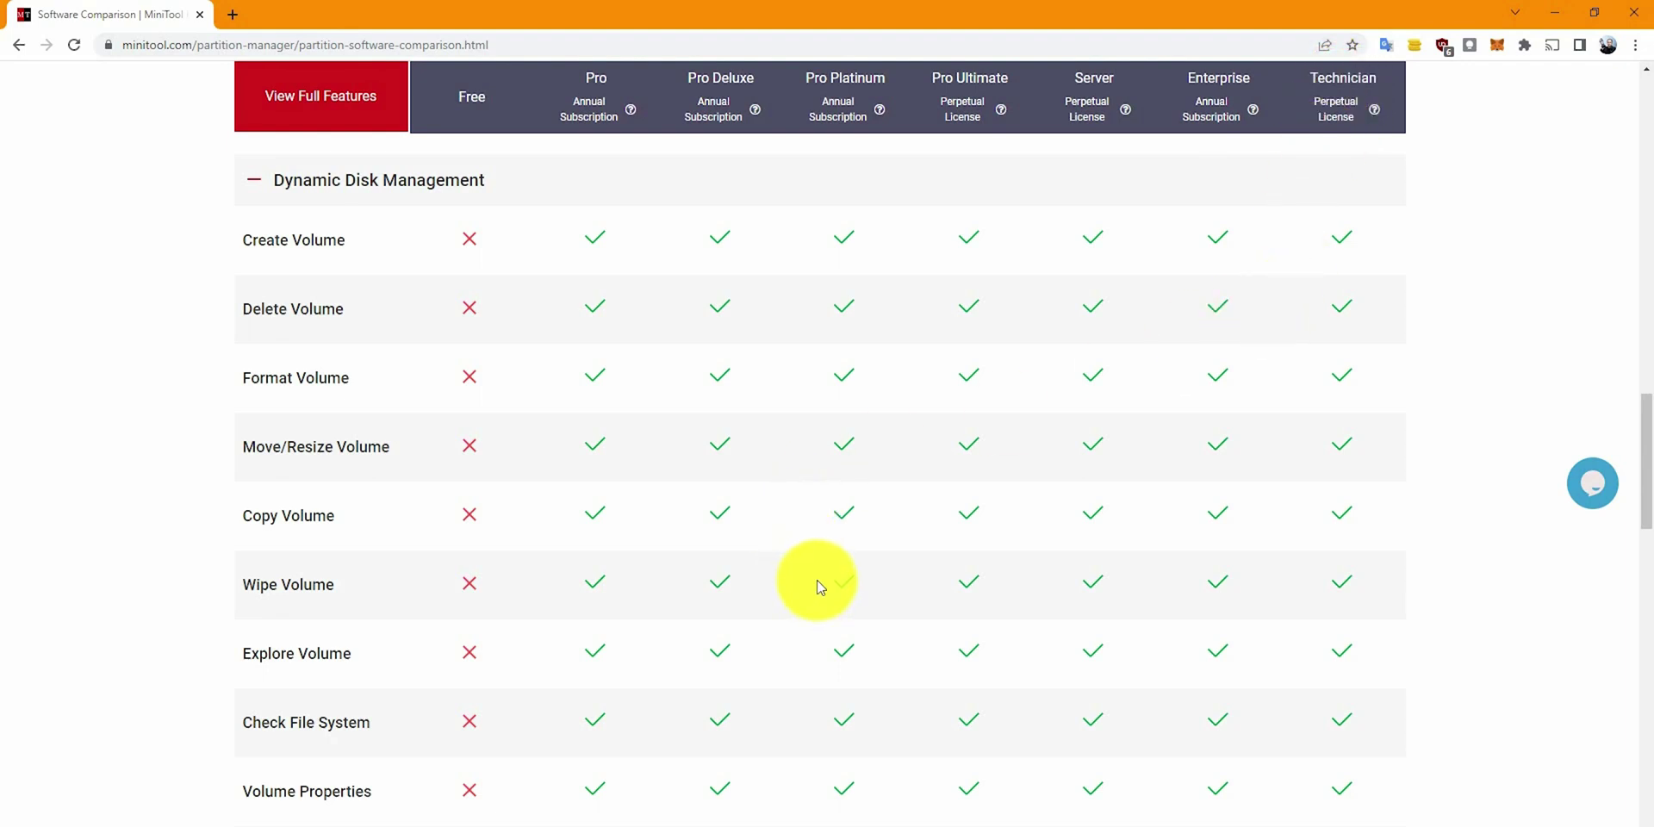
scroll(820, 588, "down", 6)
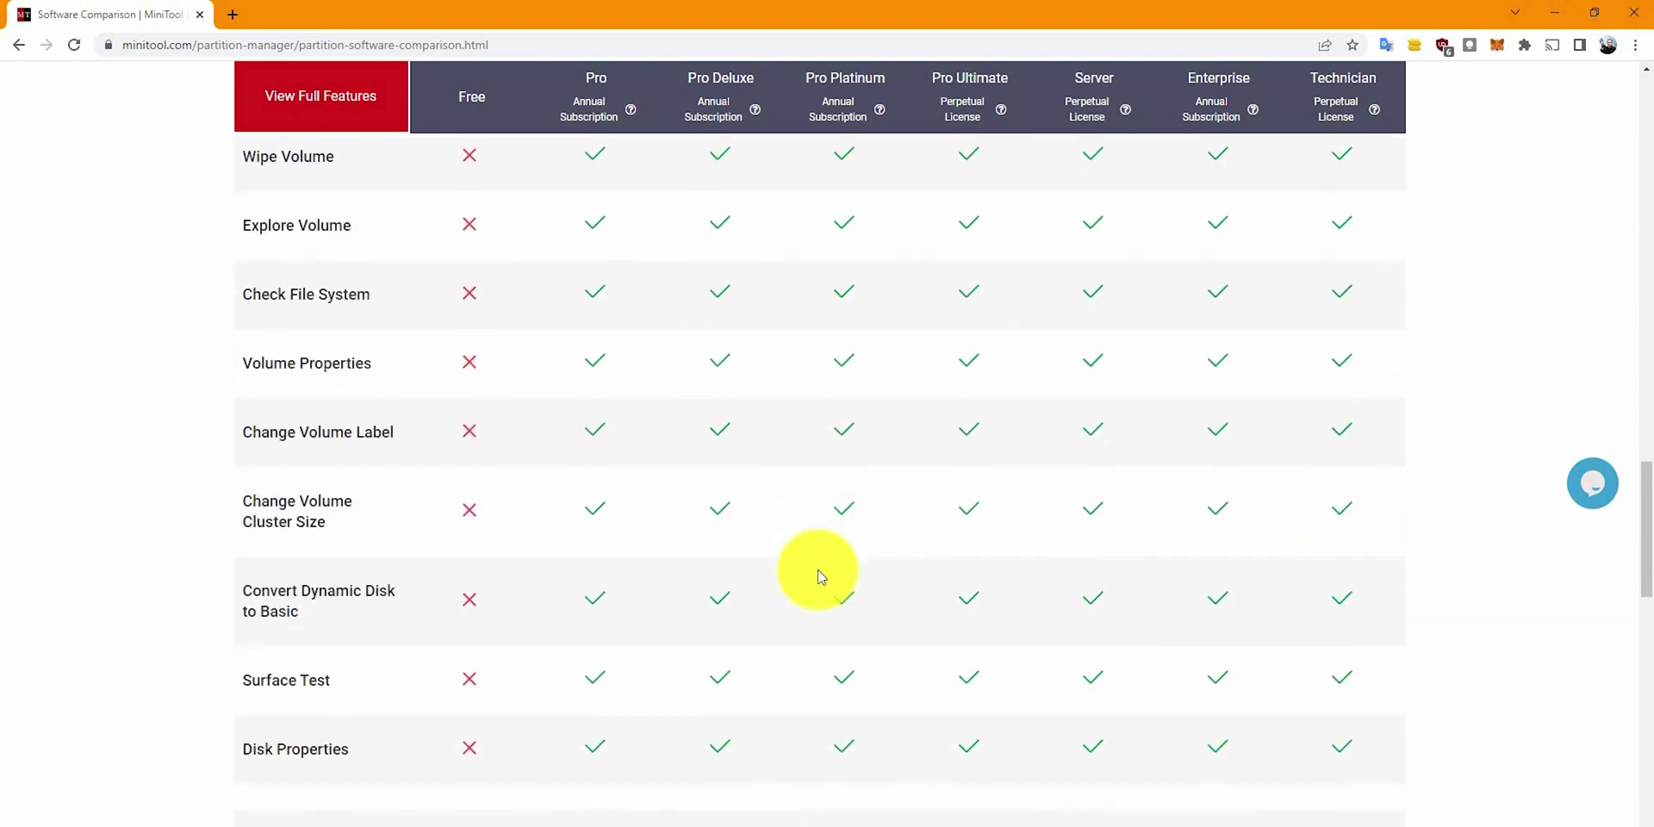
scroll(603, 539, "down", 3)
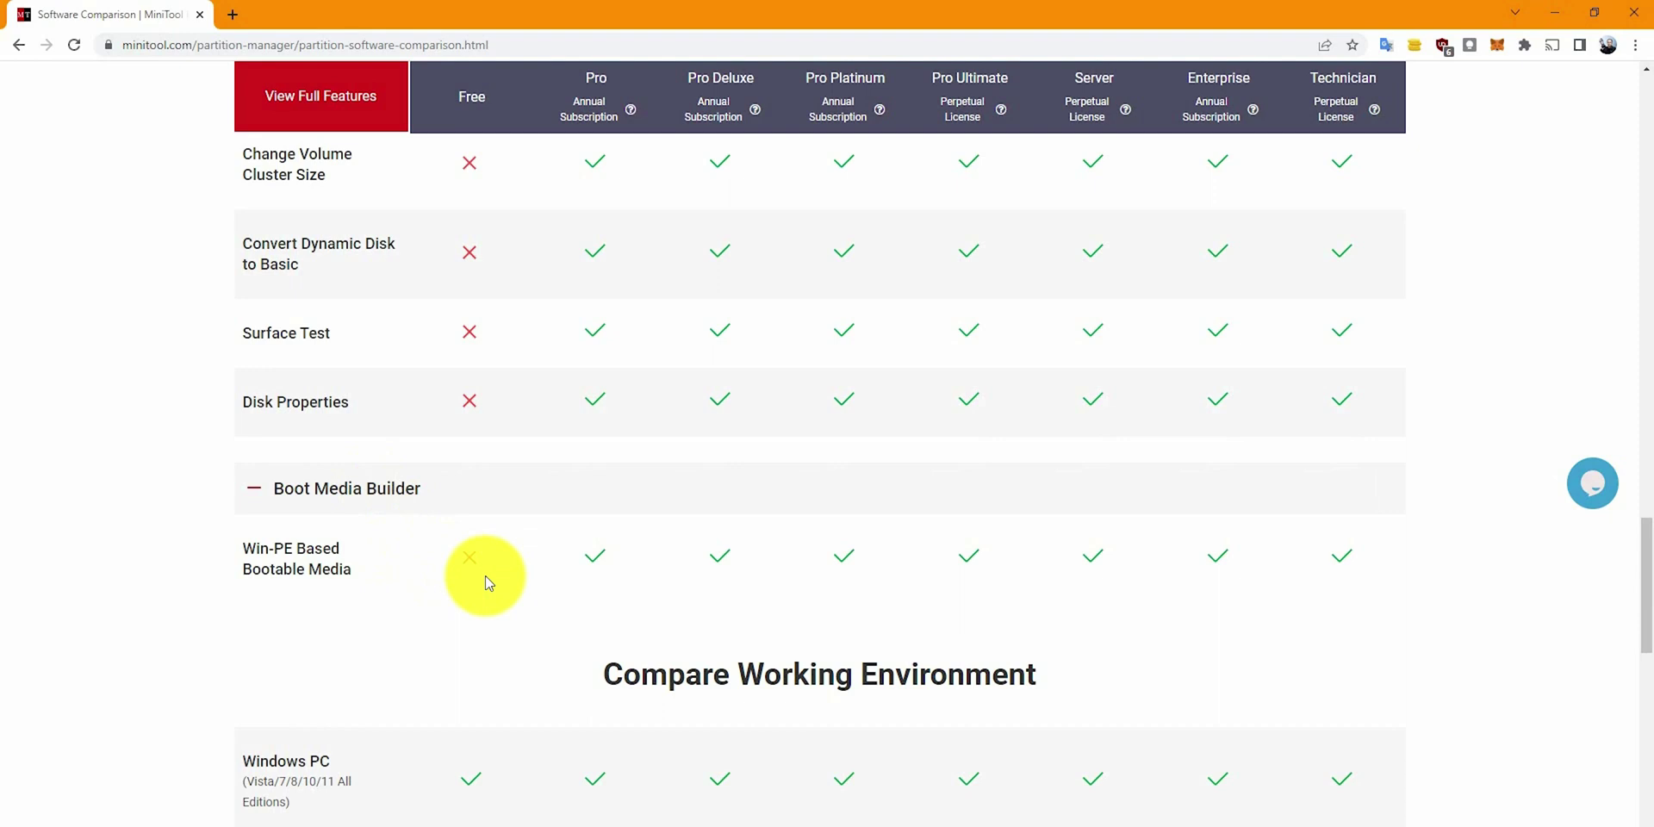
double_click(312, 550)
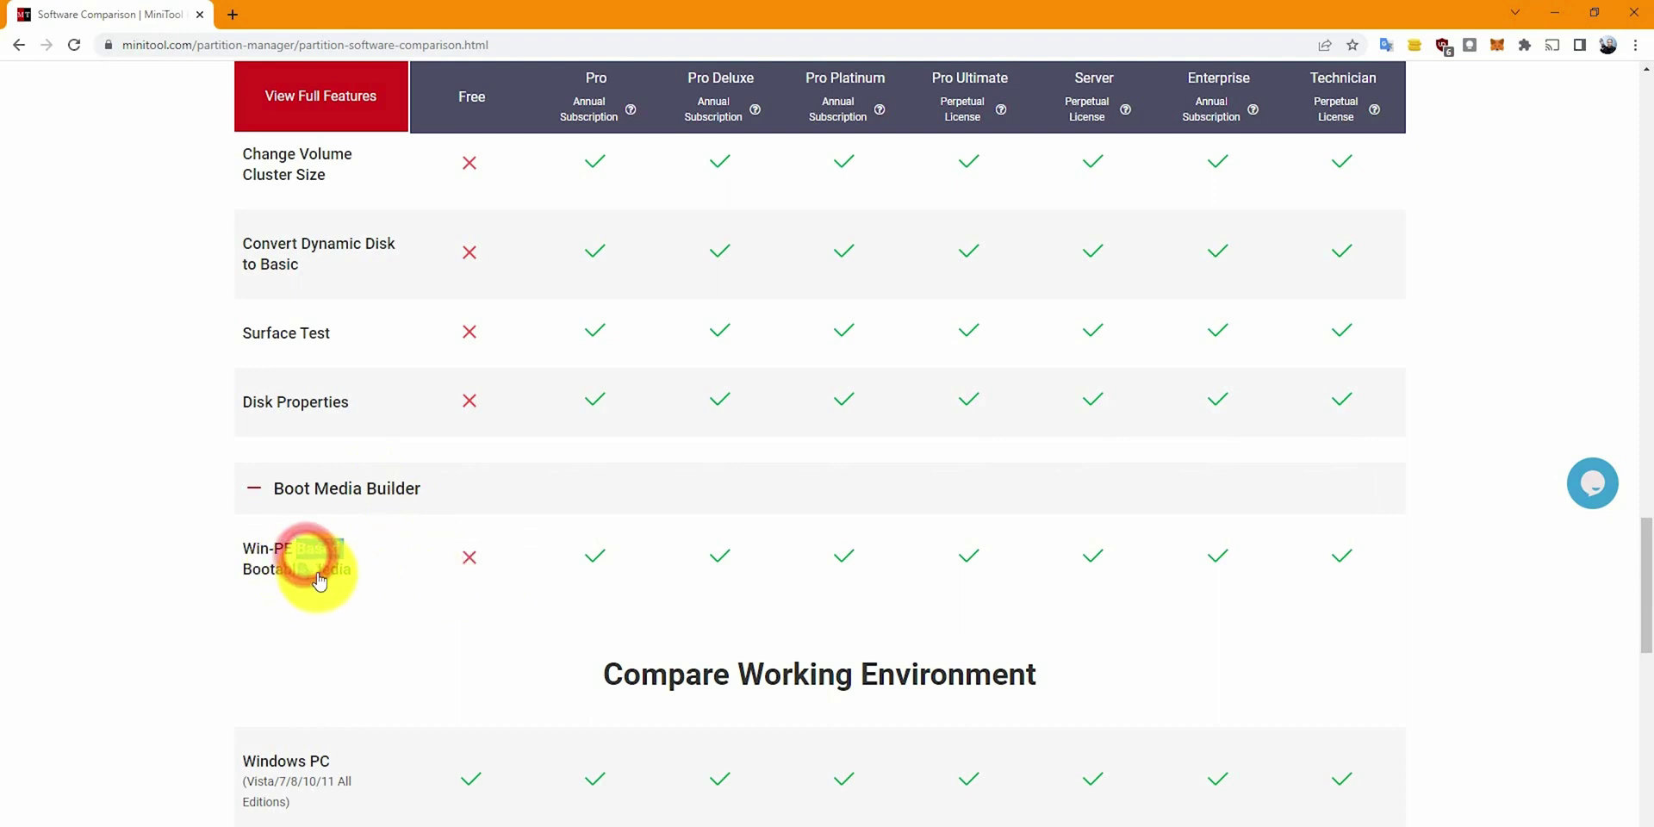
left_click(274, 568)
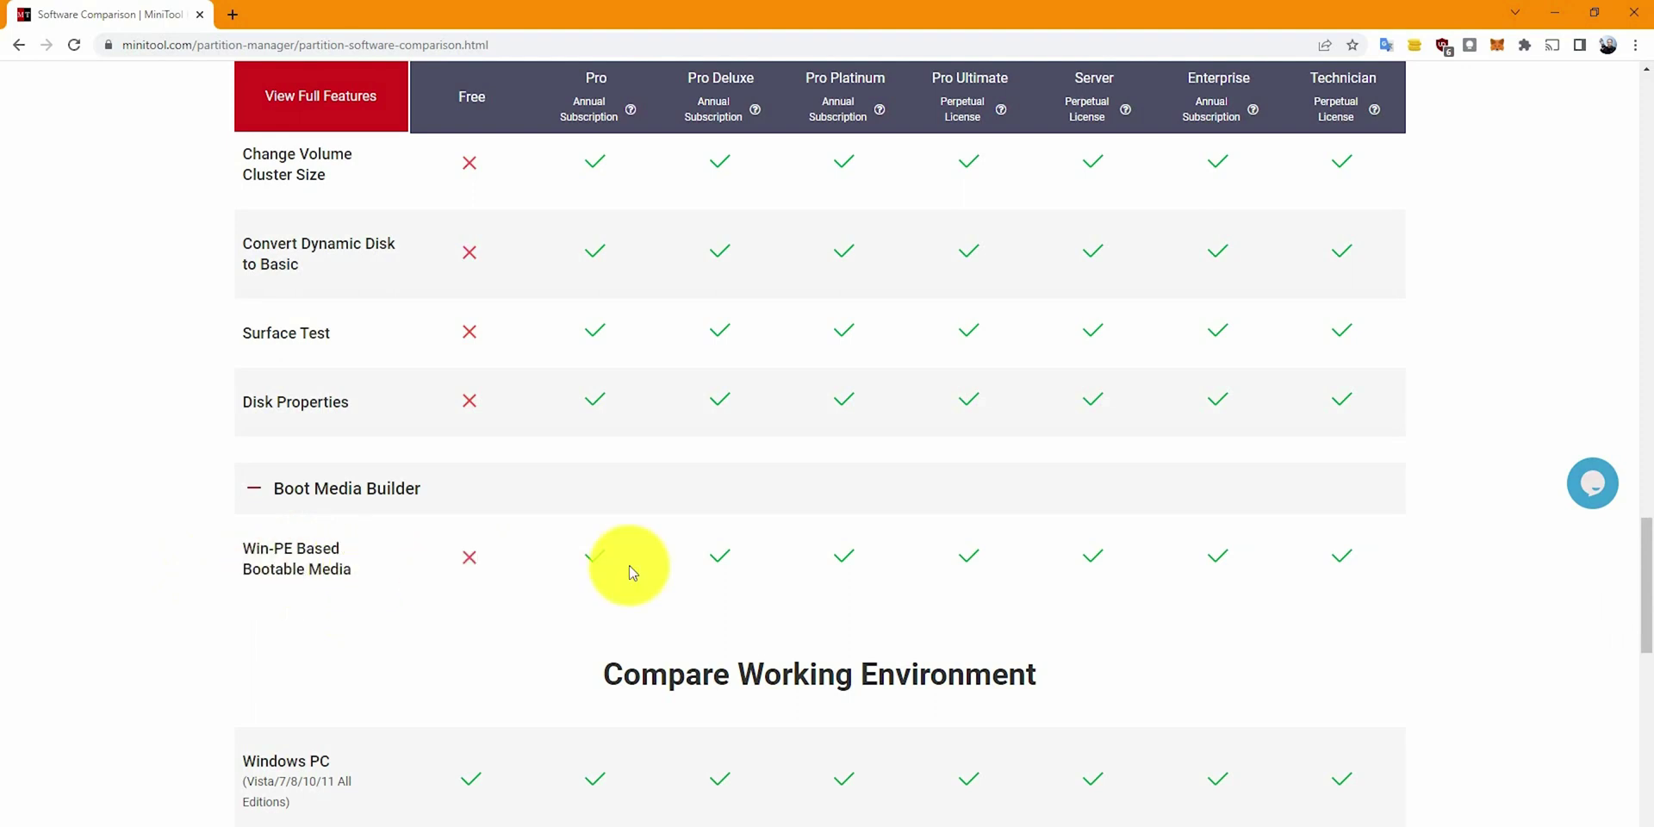
Examine the Compare Working Environment section, covering Windows Server support, business use, upgrade service, license types and tech support
scroll(469, 561, "down", 2)
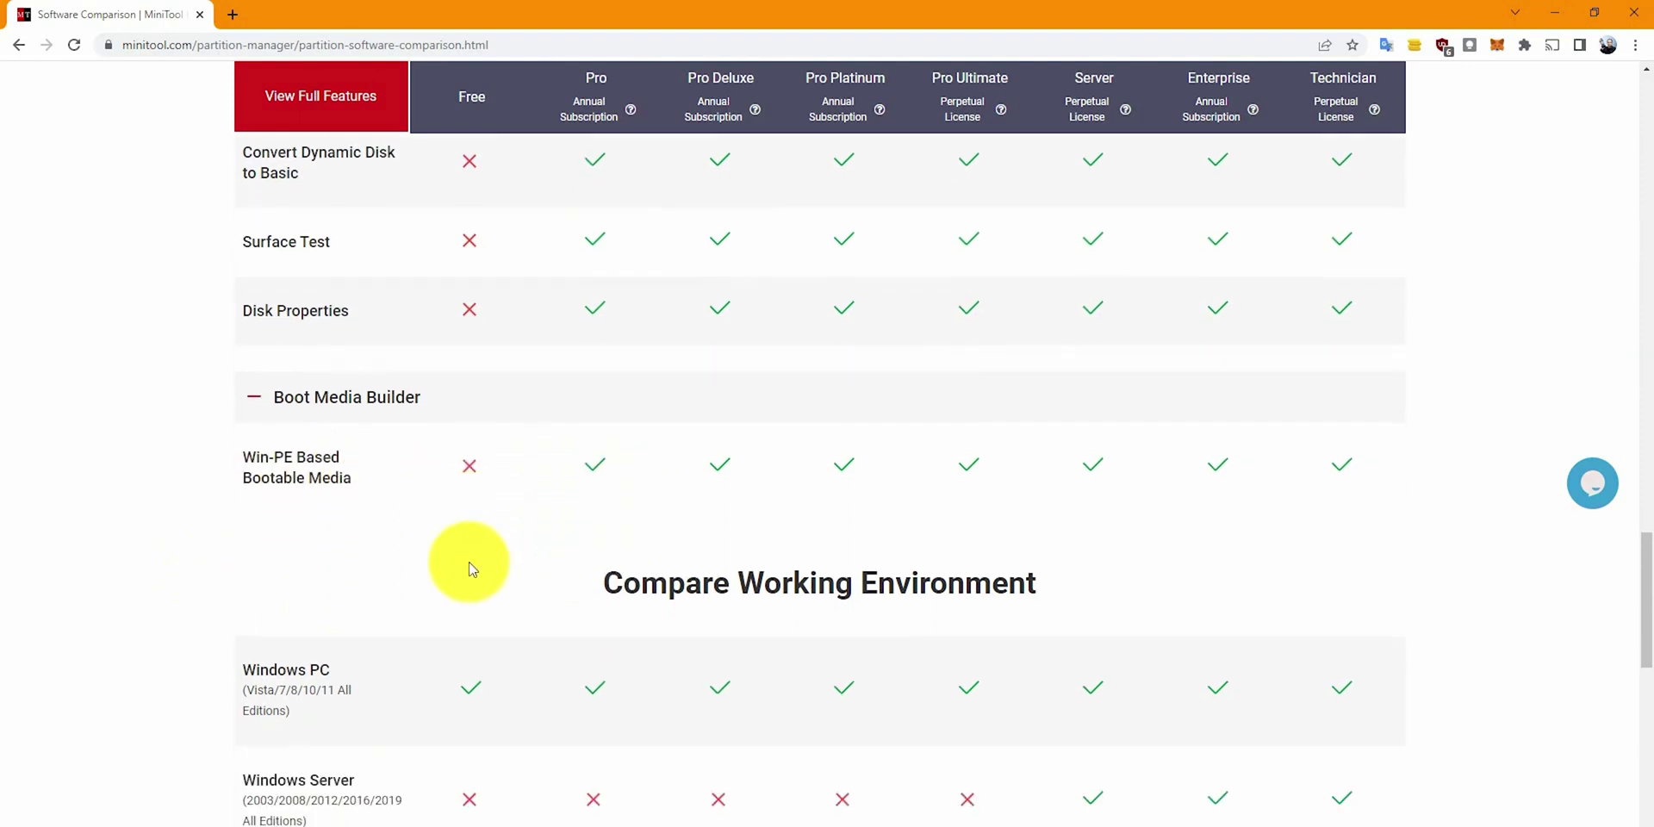
scroll(469, 564, "down", 4)
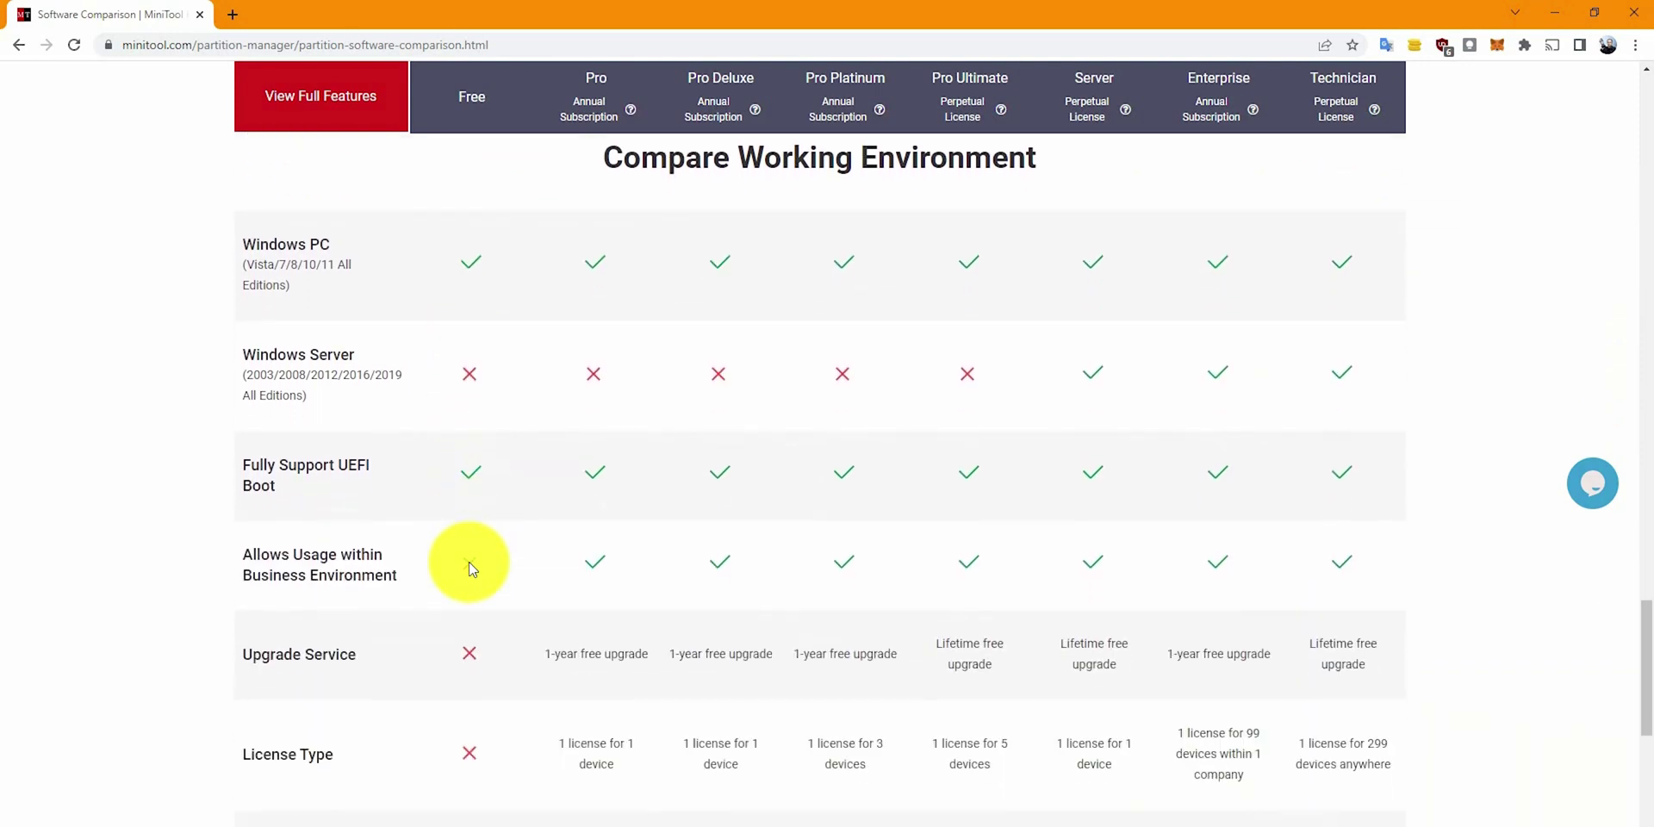
triple_click(296, 355)
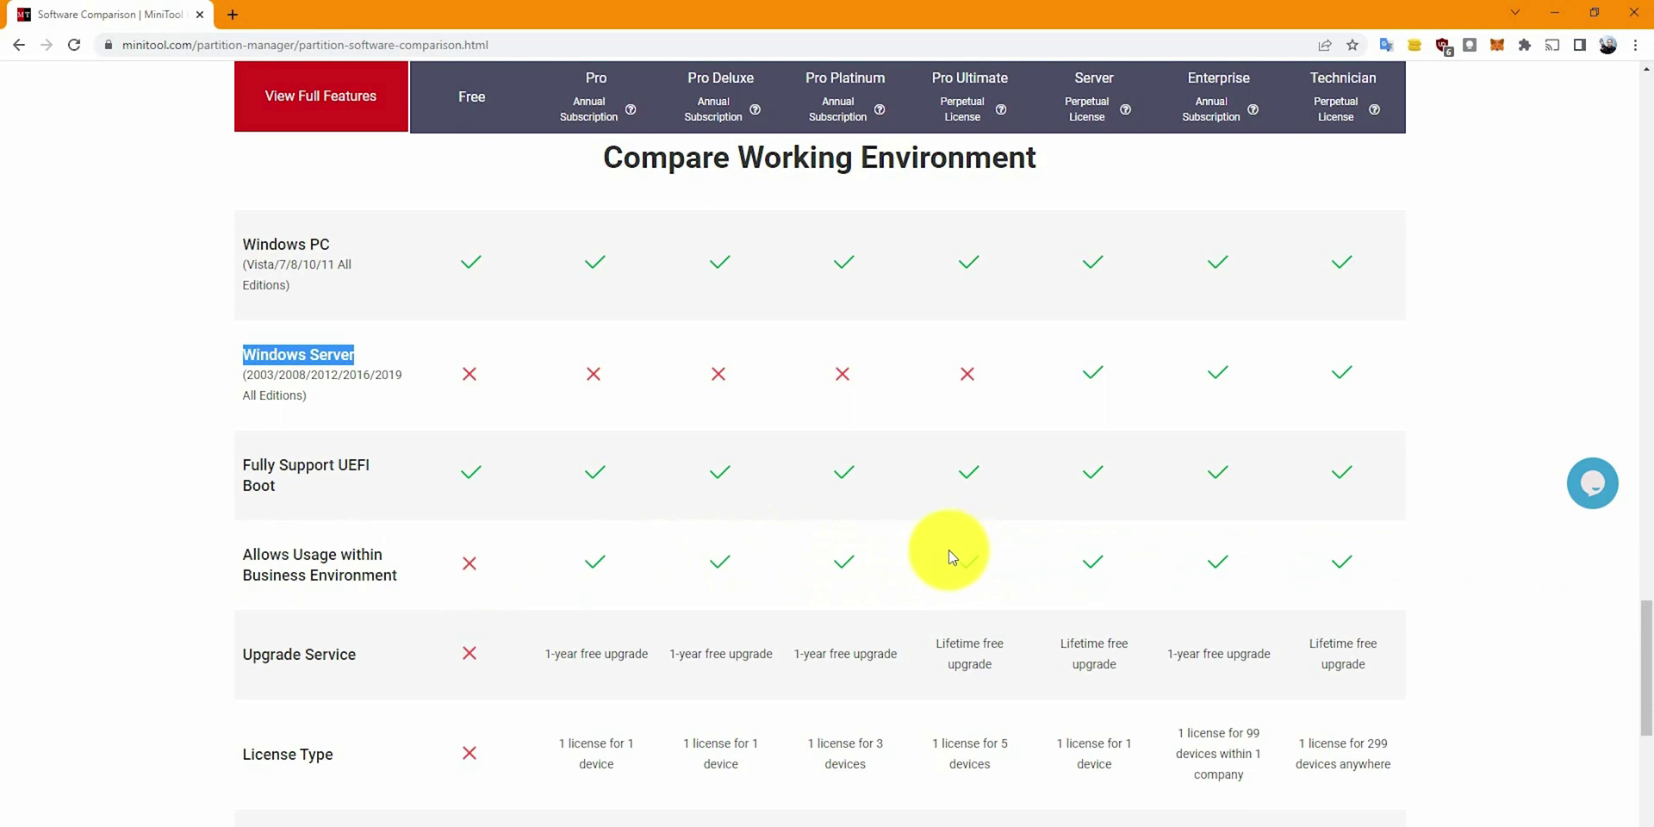
left_click(380, 658)
scroll(529, 651, "down", 2)
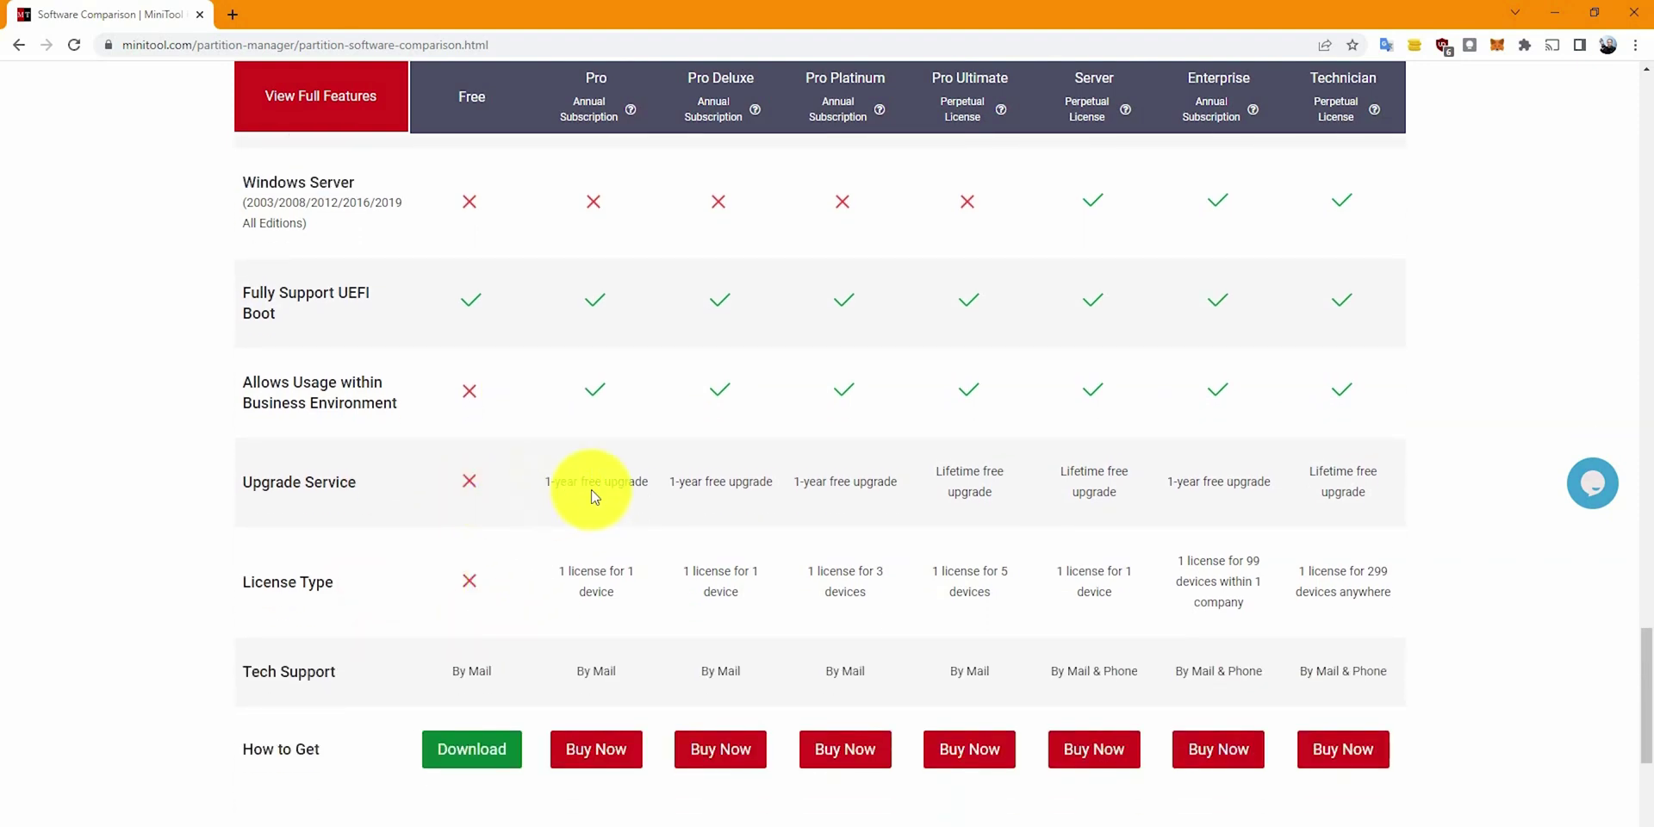
Point out the Pro edition's upgrade service, the Pro Ultimate license type and the Technician edition's tech support in the comparison table
double_click(560, 480)
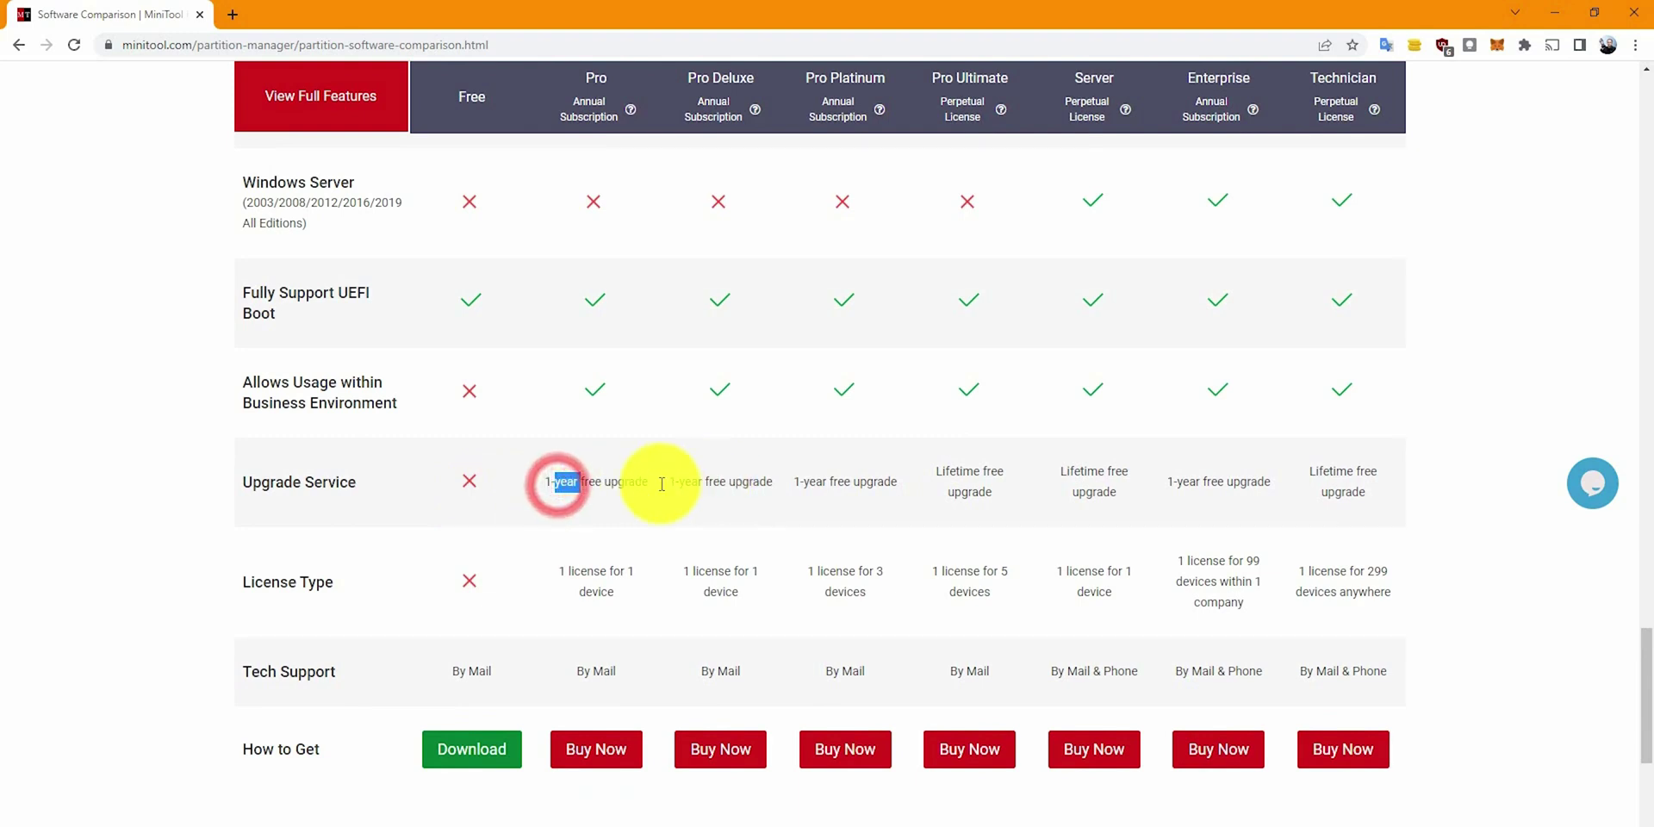
left_click(618, 484)
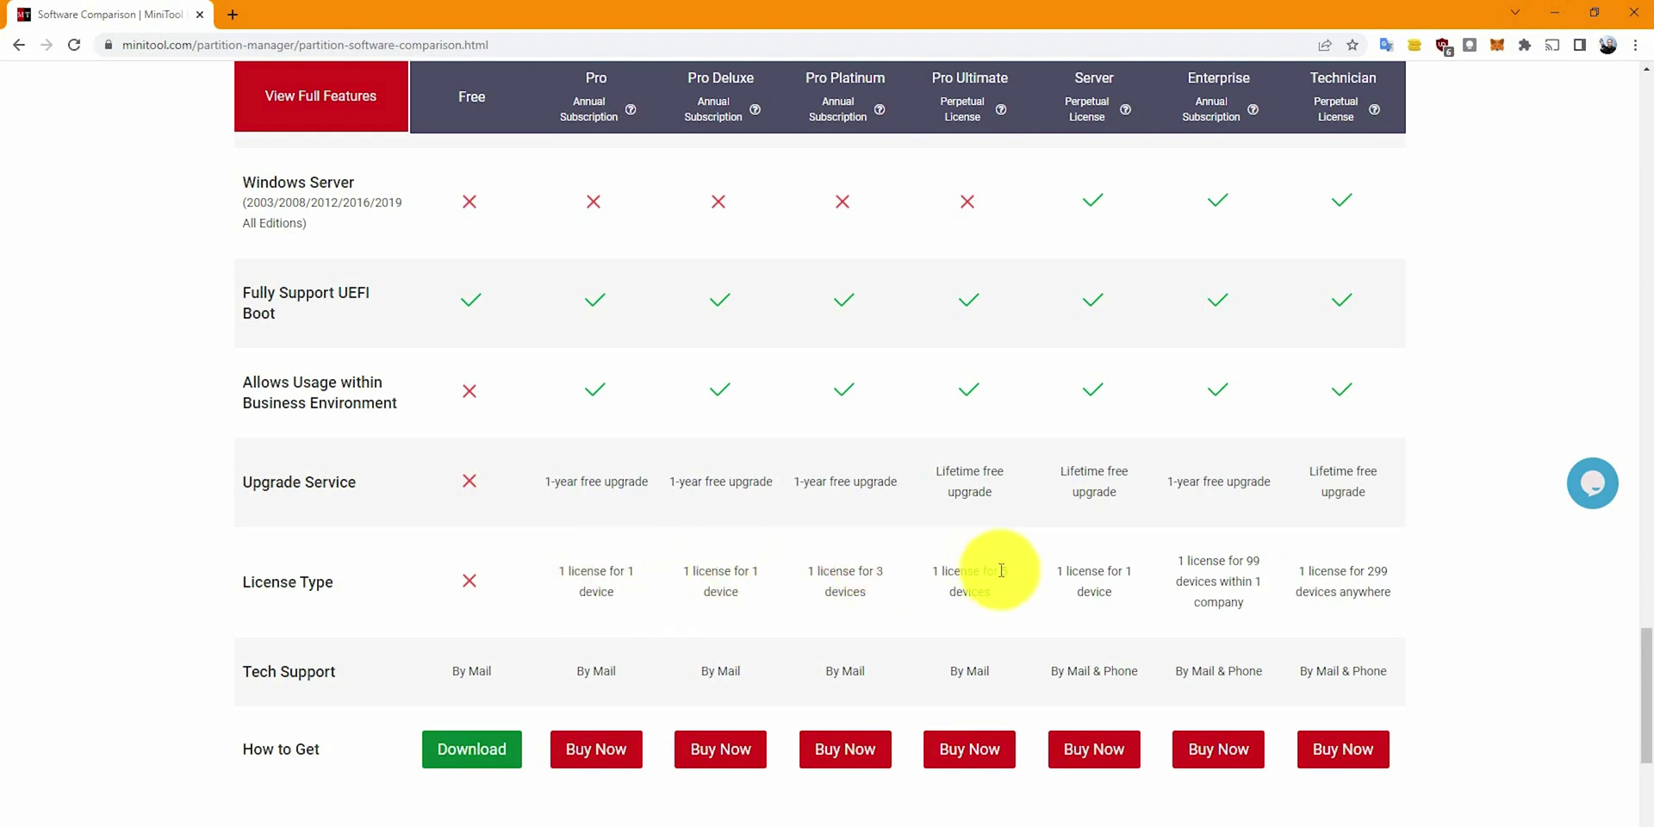
triple_click(969, 568)
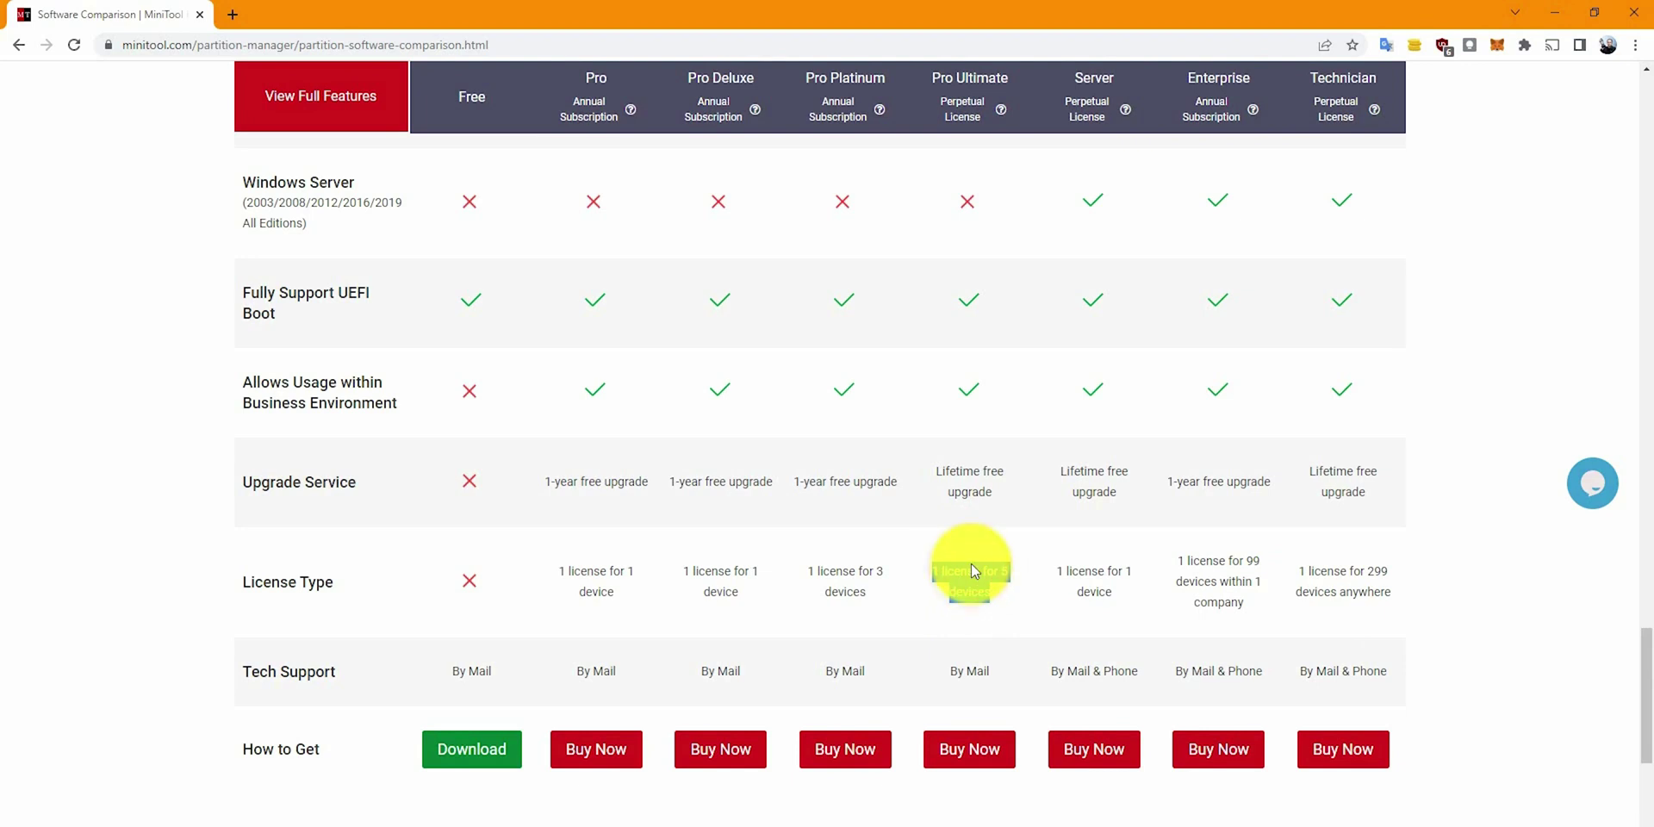
left_click(973, 556)
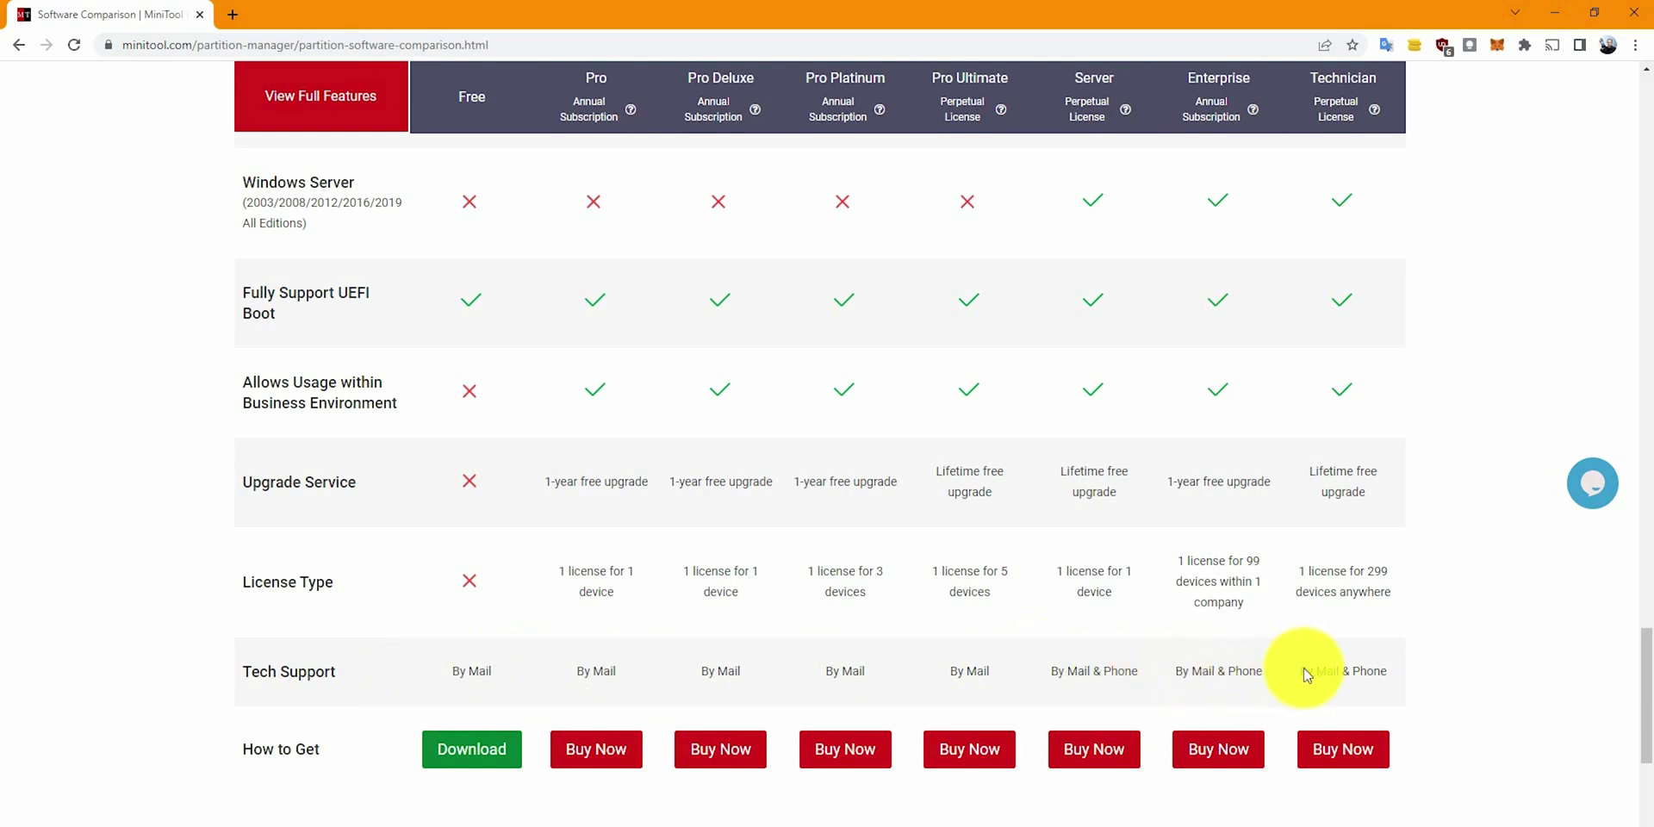
triple_click(1373, 672)
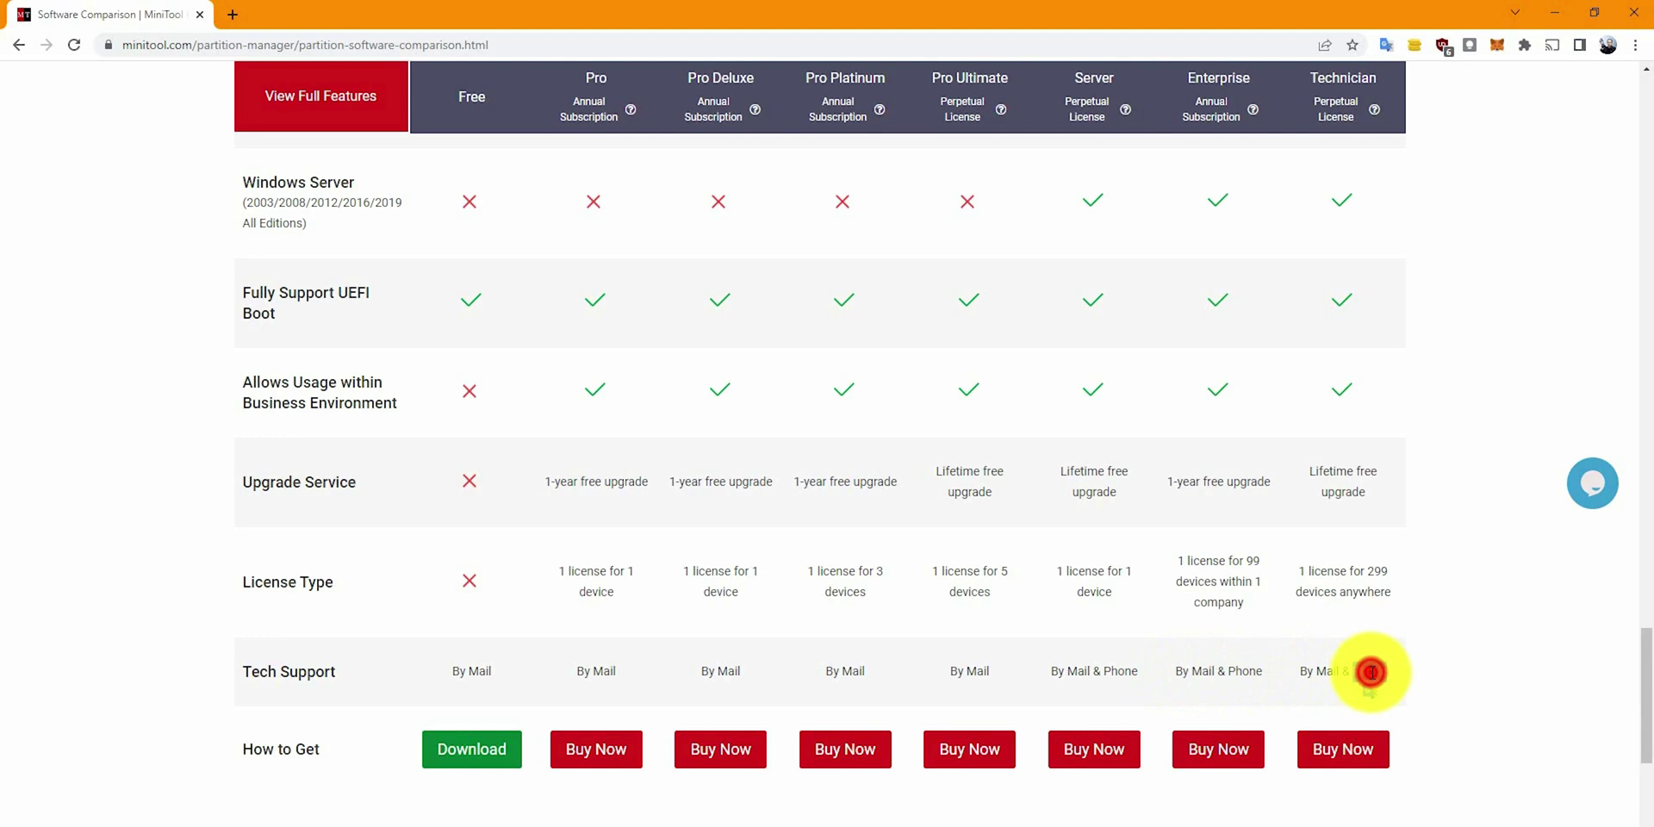
left_click(1275, 671)
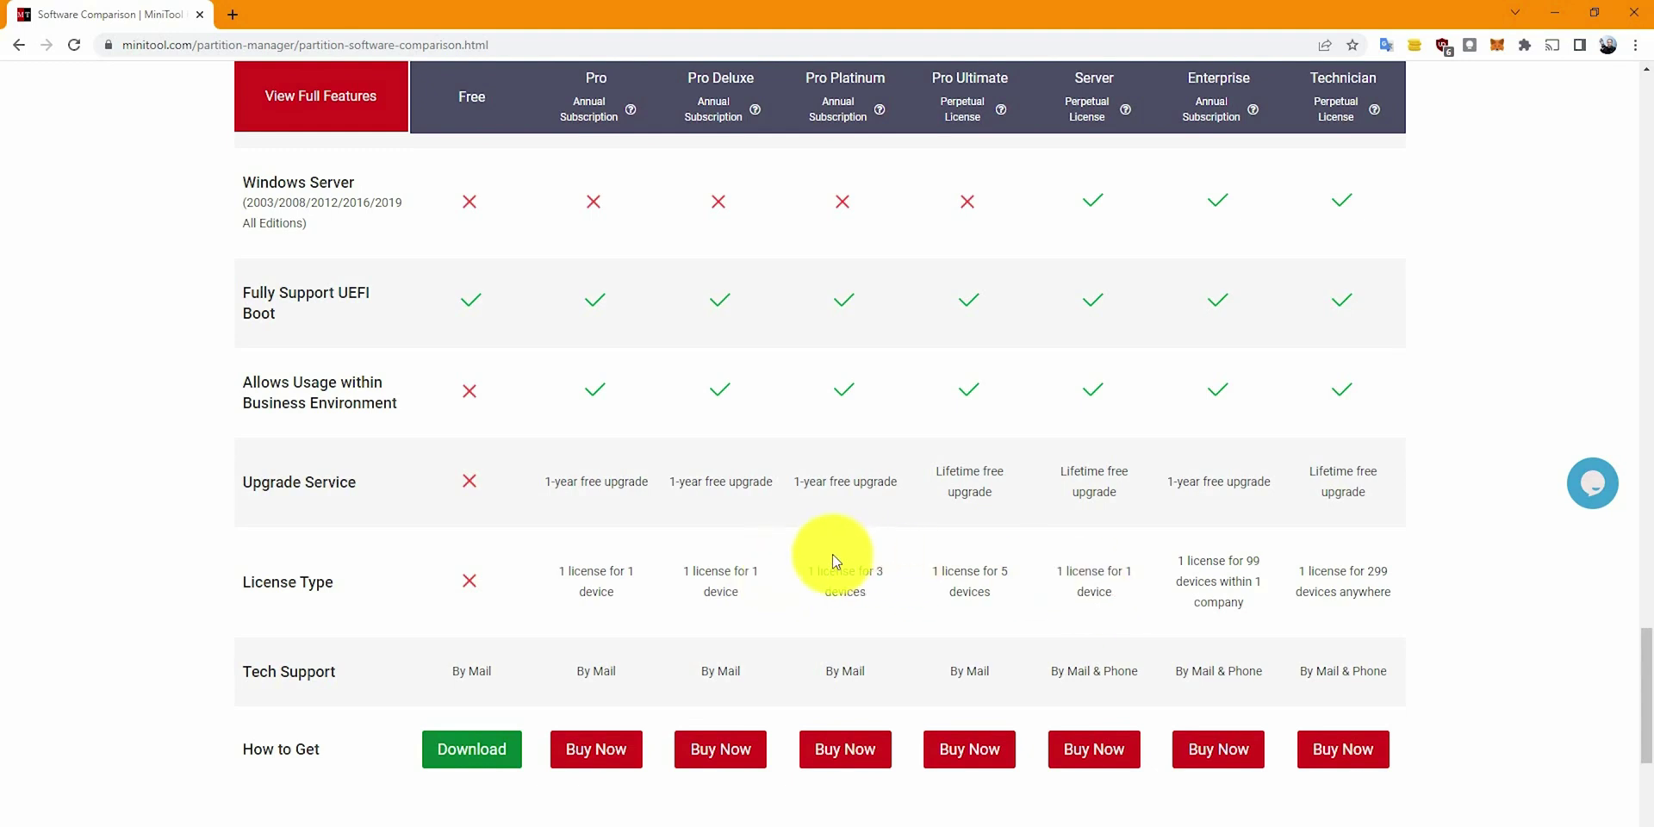
scroll(793, 557, "down", 1)
scroll(789, 554, "up", 3)
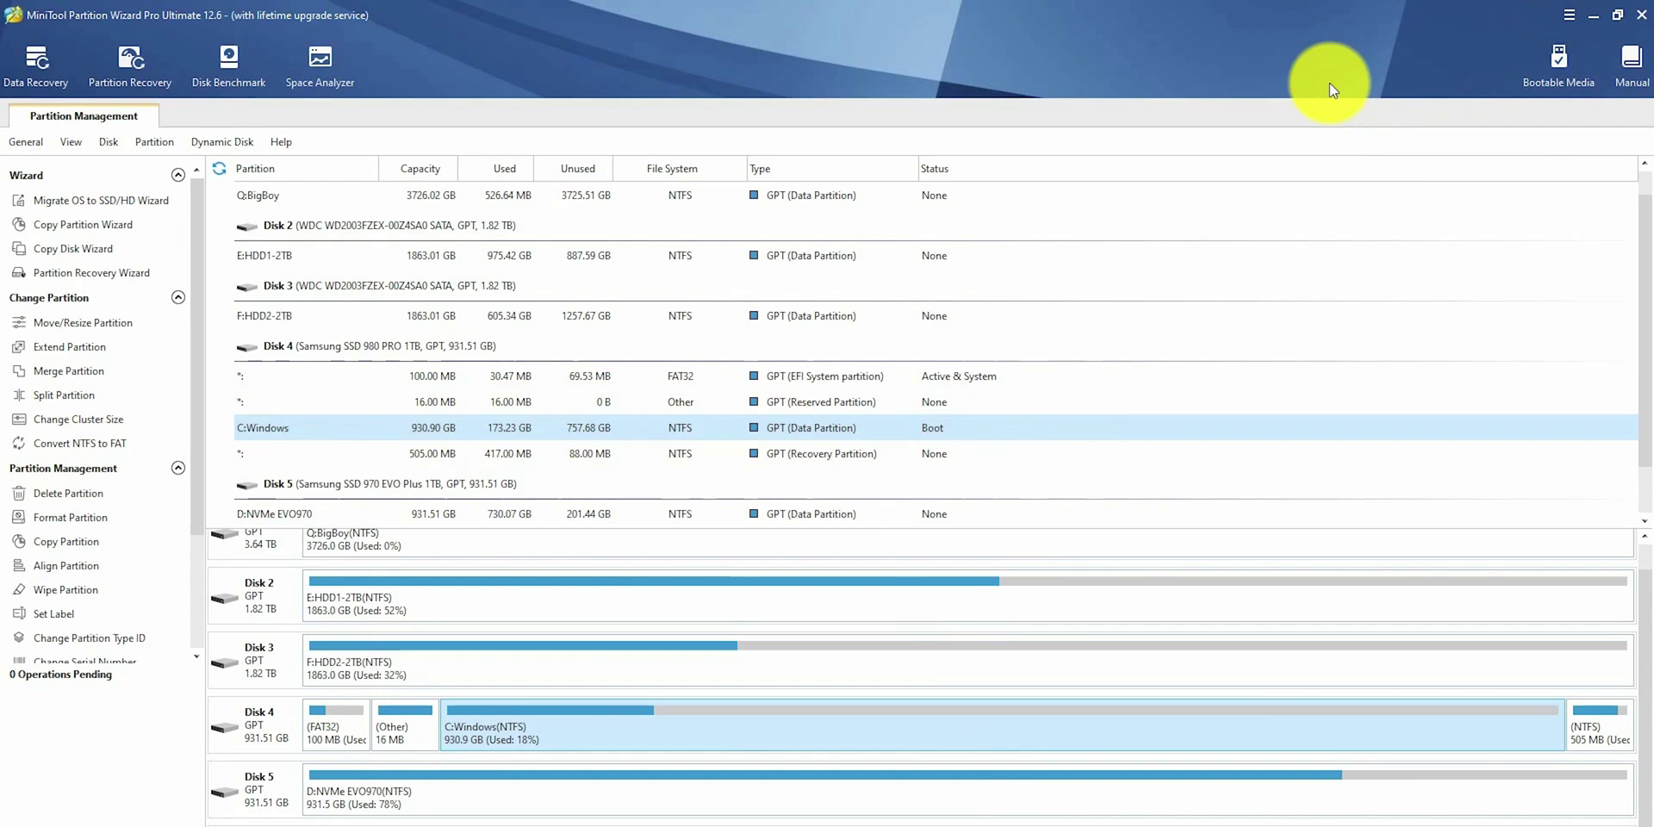
Switch to MiniTool Partition Wizard, view the destination choices for WinPE-based bootable media and return to the media type choice
left_click(1570, 58)
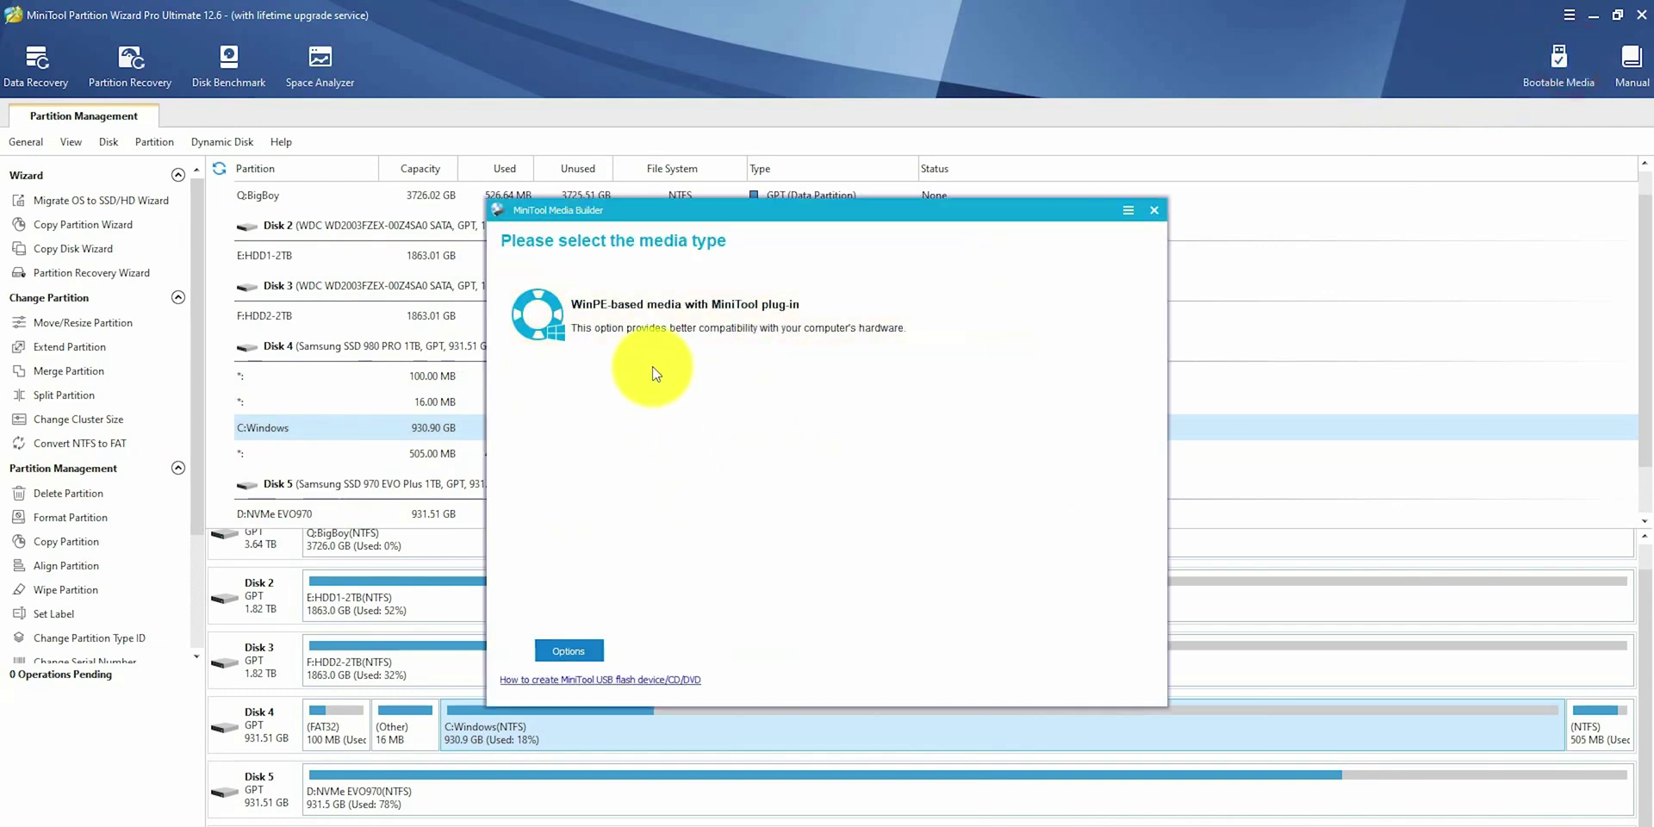
left_click(829, 327)
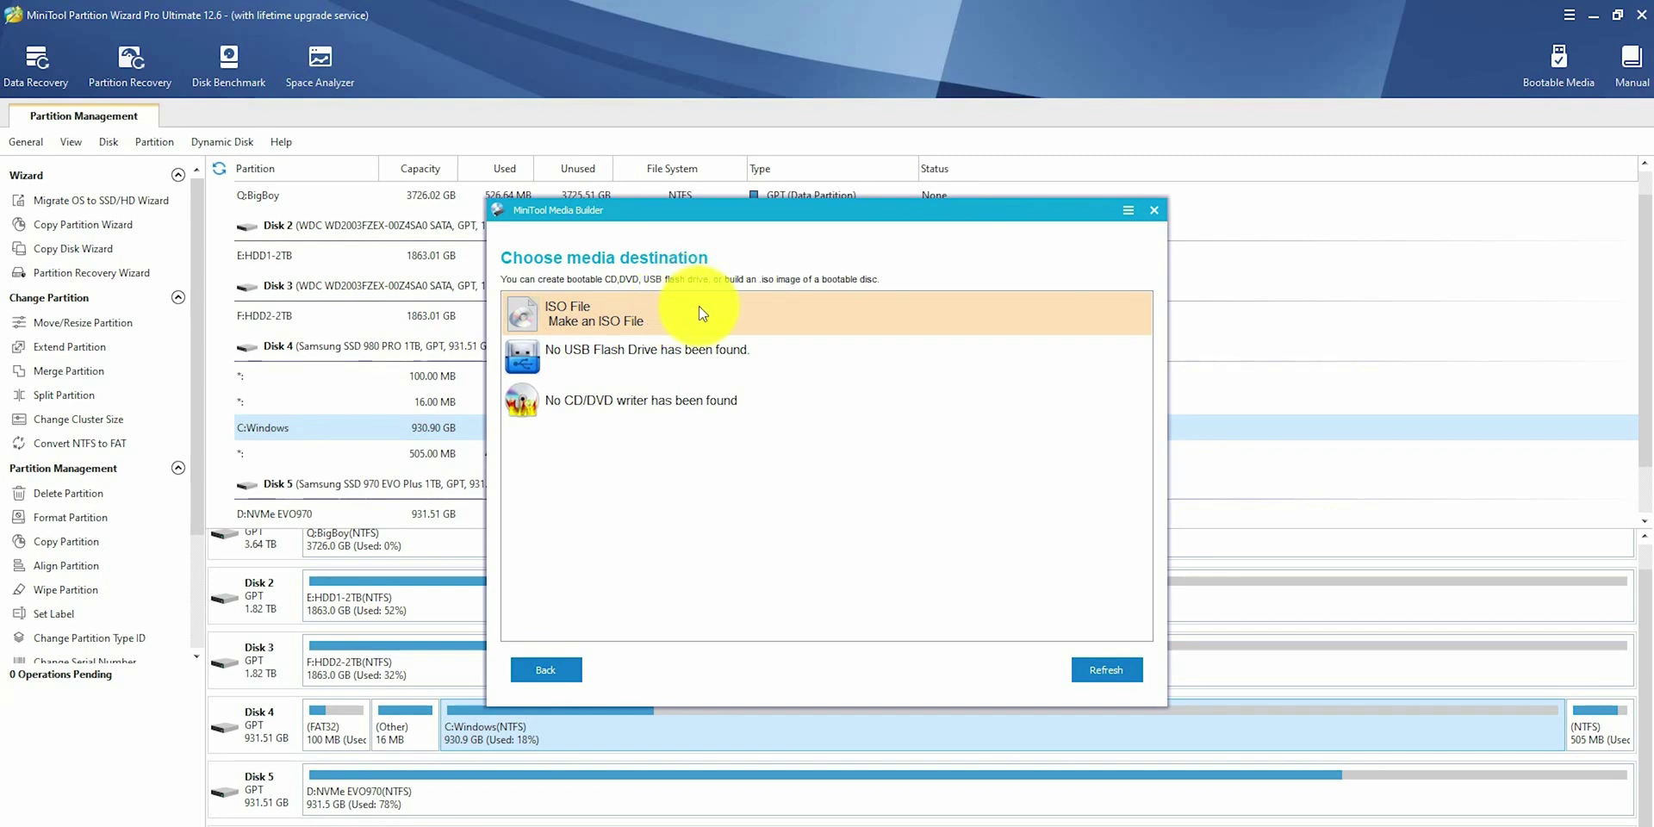
left_click(560, 670)
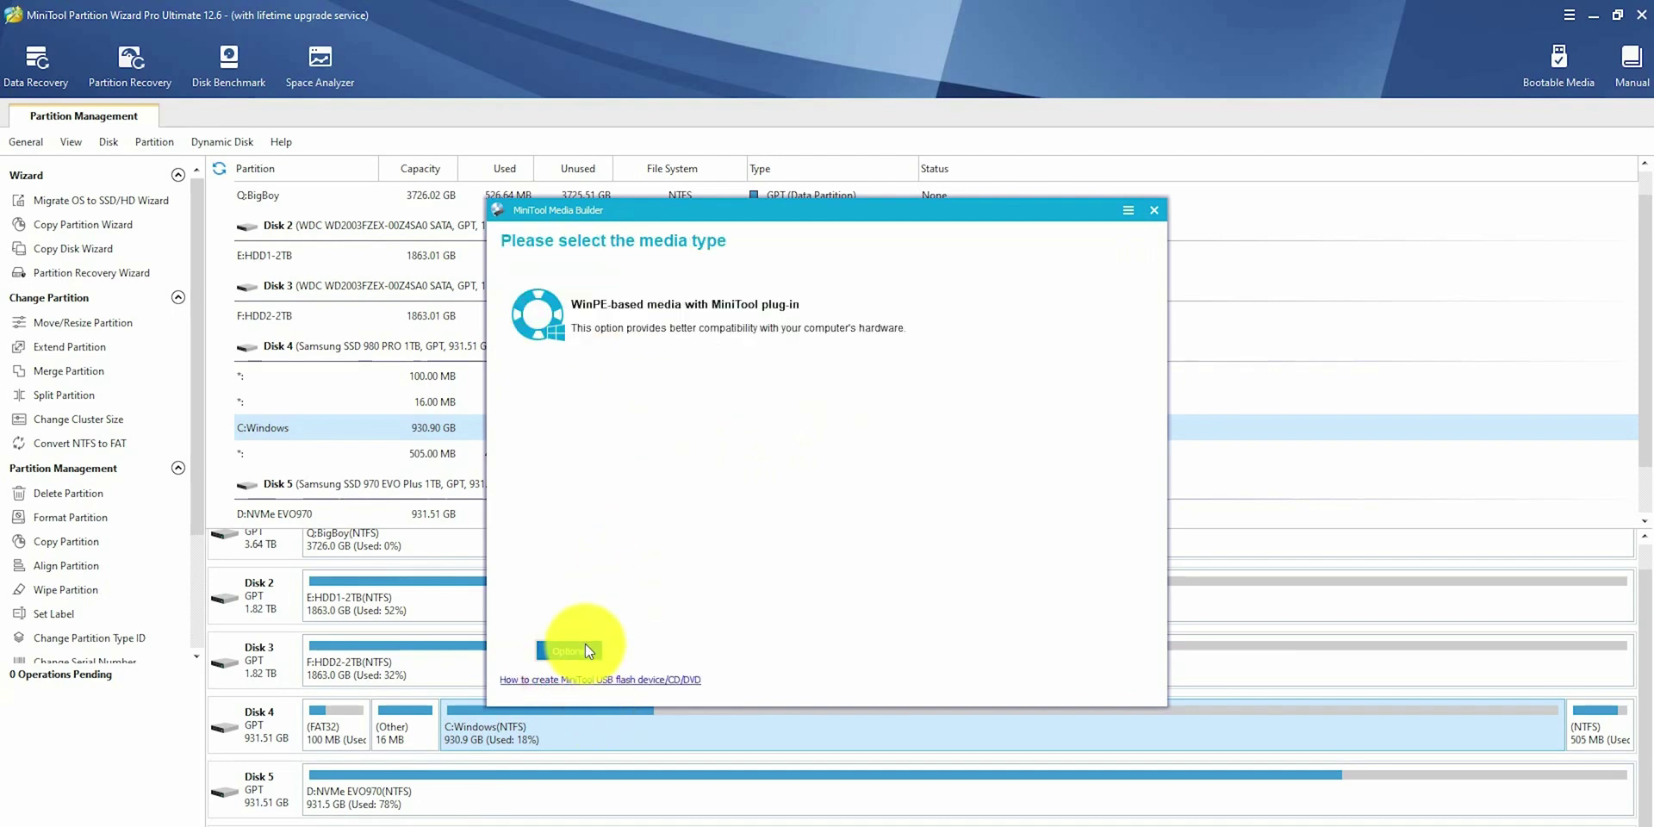
Review the drivers available for integration in the WinPE boot disk, widen the Name column, and close the Media Builder
left_click(575, 652)
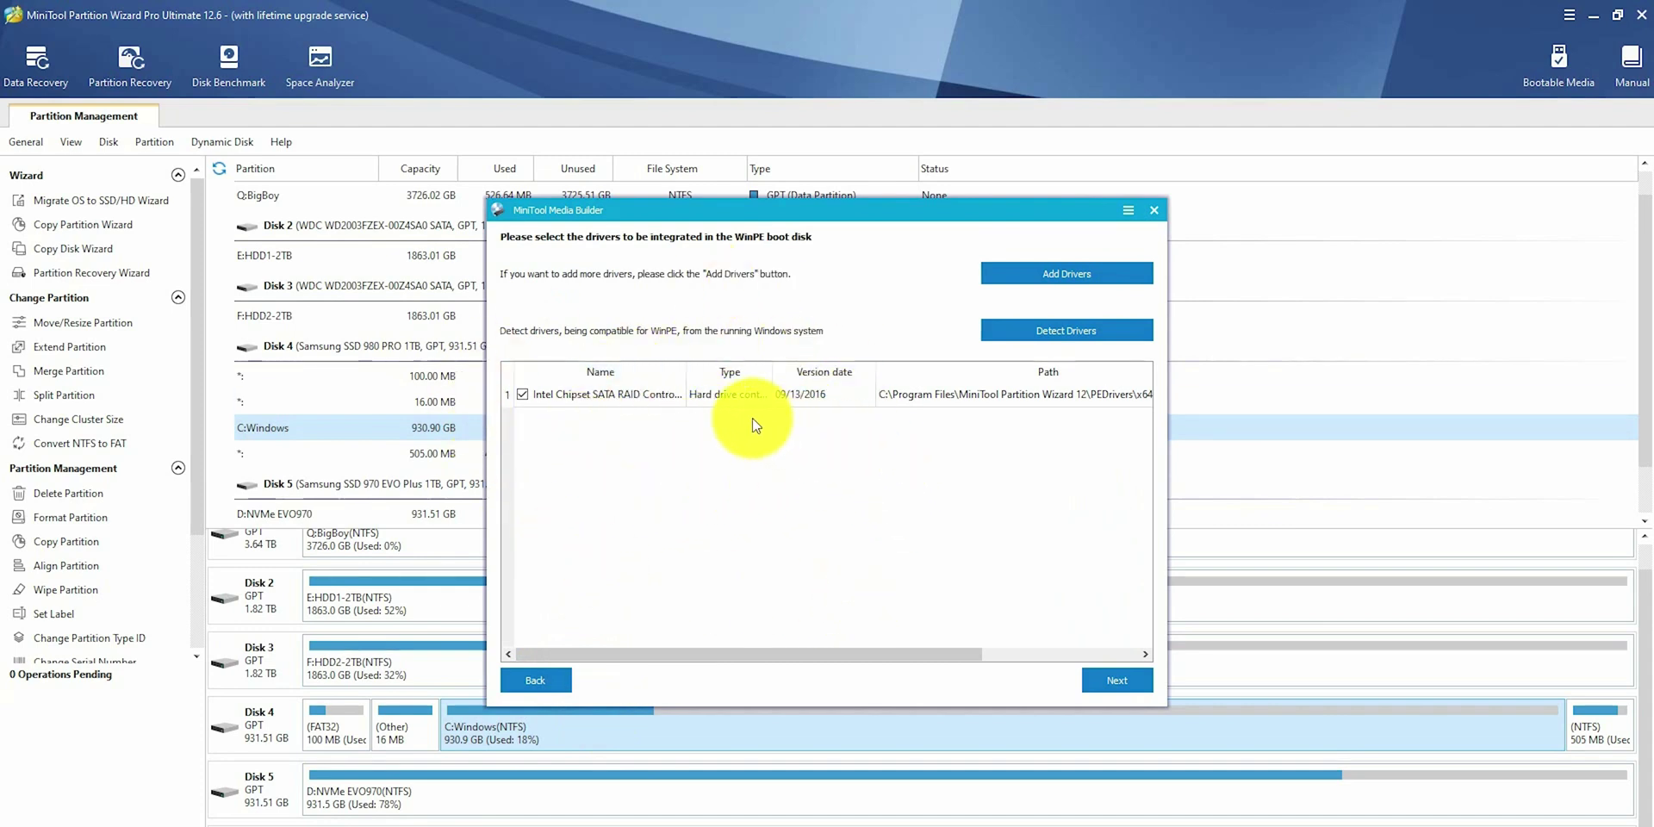
left_click(868, 498)
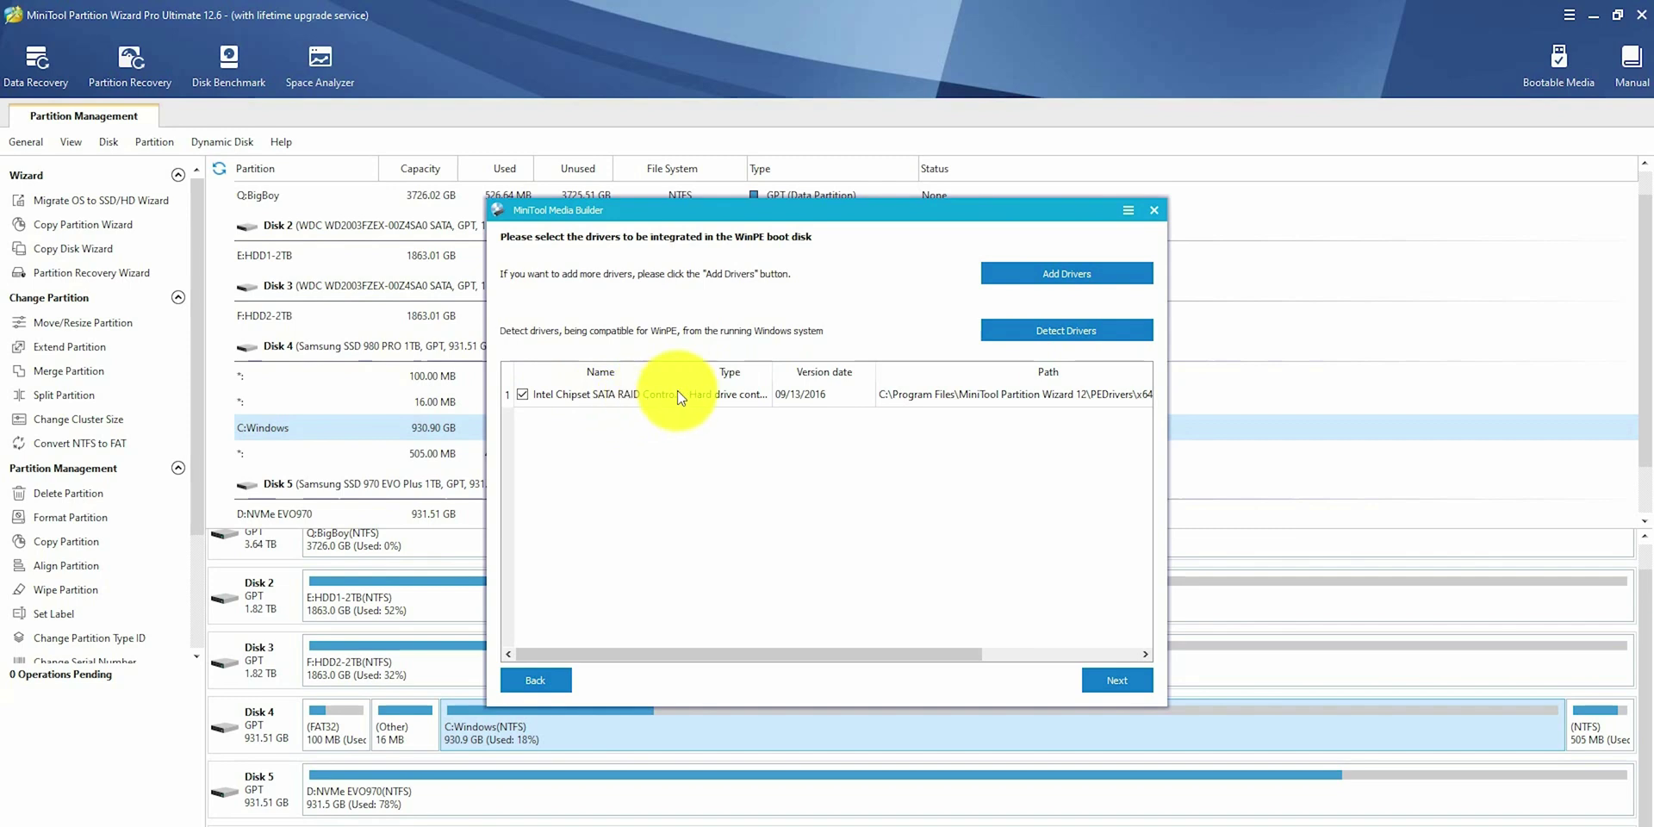
left_click_drag(686, 371, 701, 372)
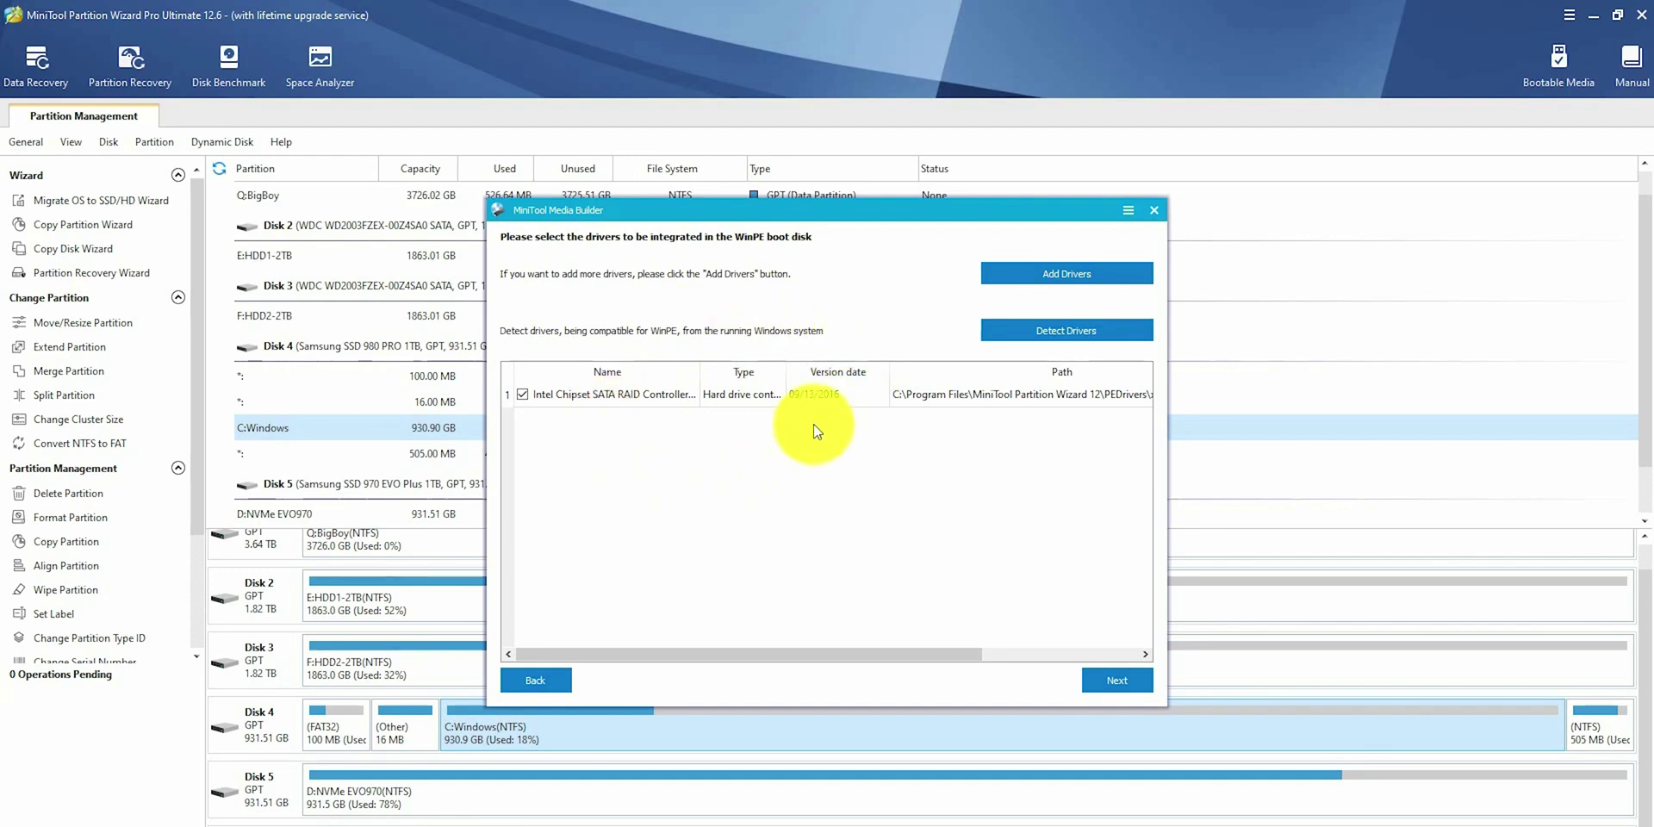
left_click(1153, 212)
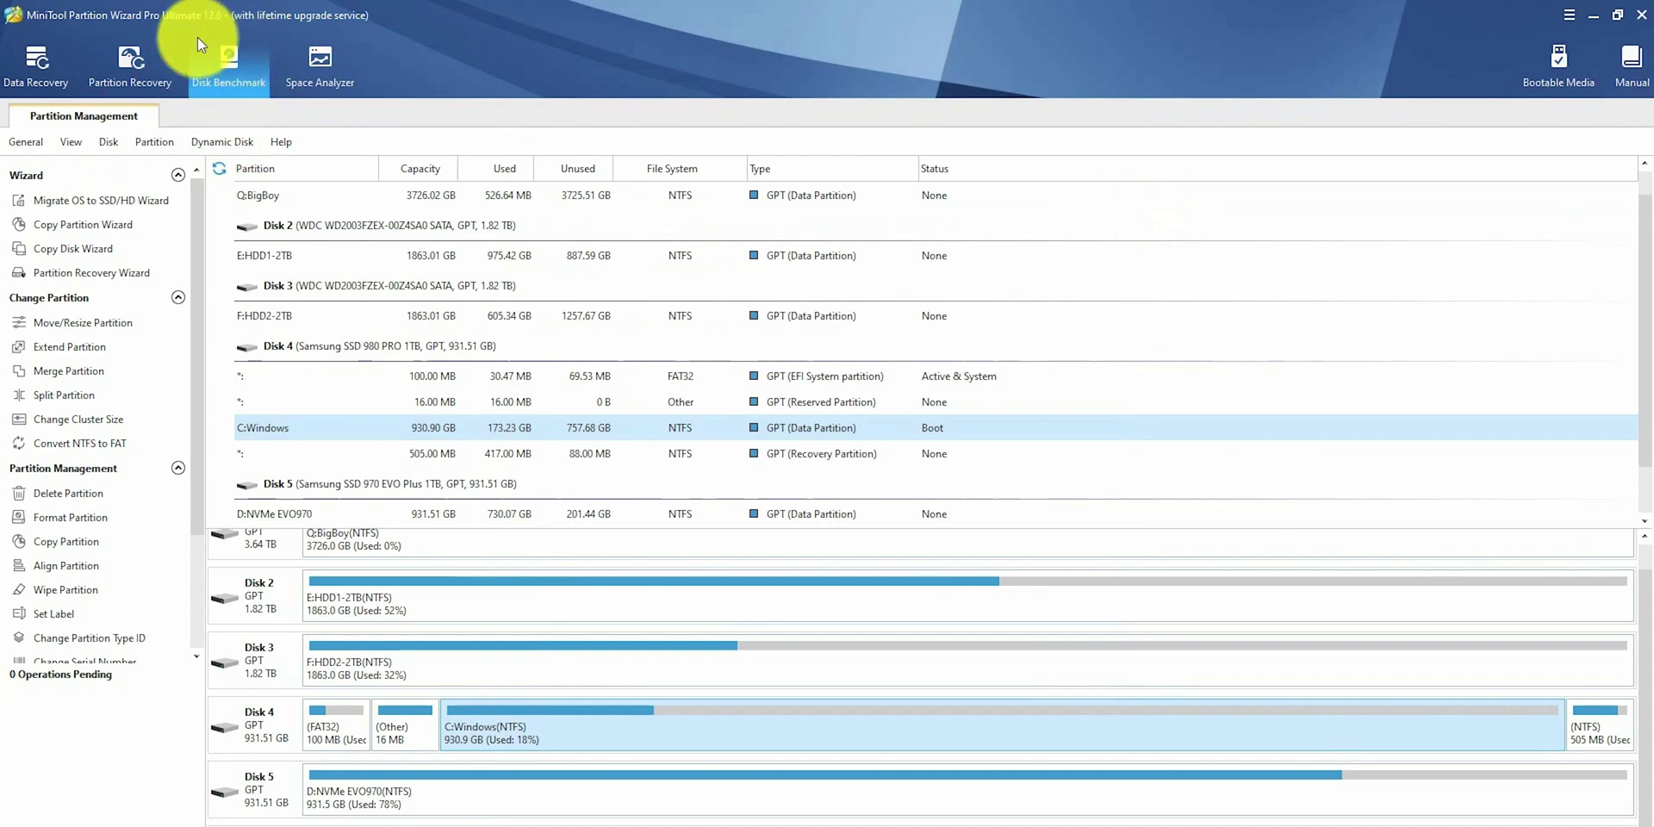
Show the Partition Recovery Wizard's welcome page and exit the wizard
left_click(142, 55)
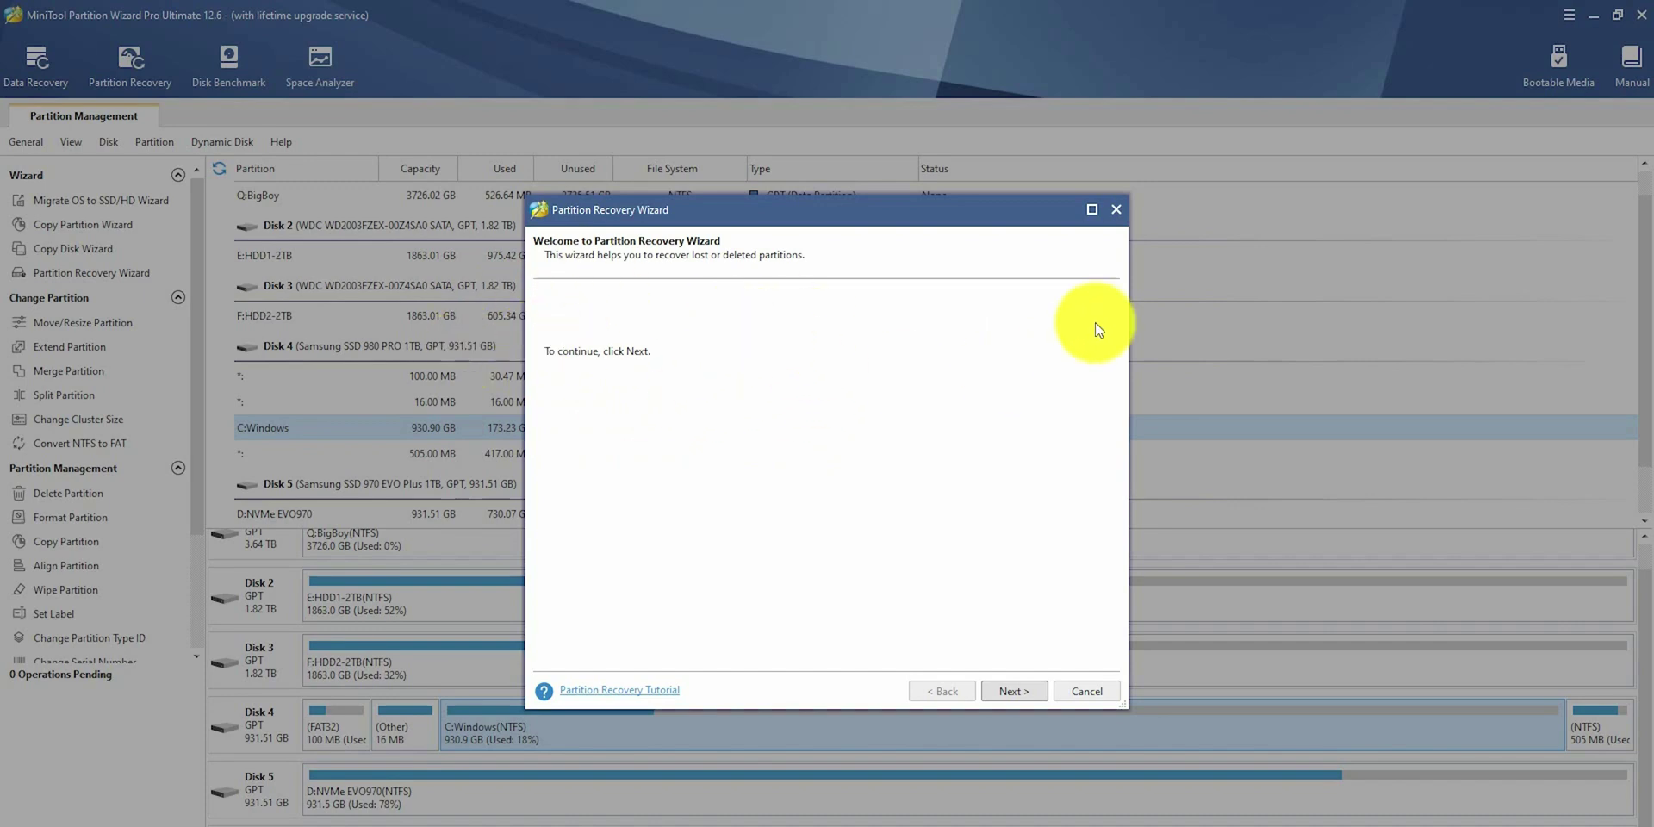
left_click(1116, 210)
left_click(798, 484)
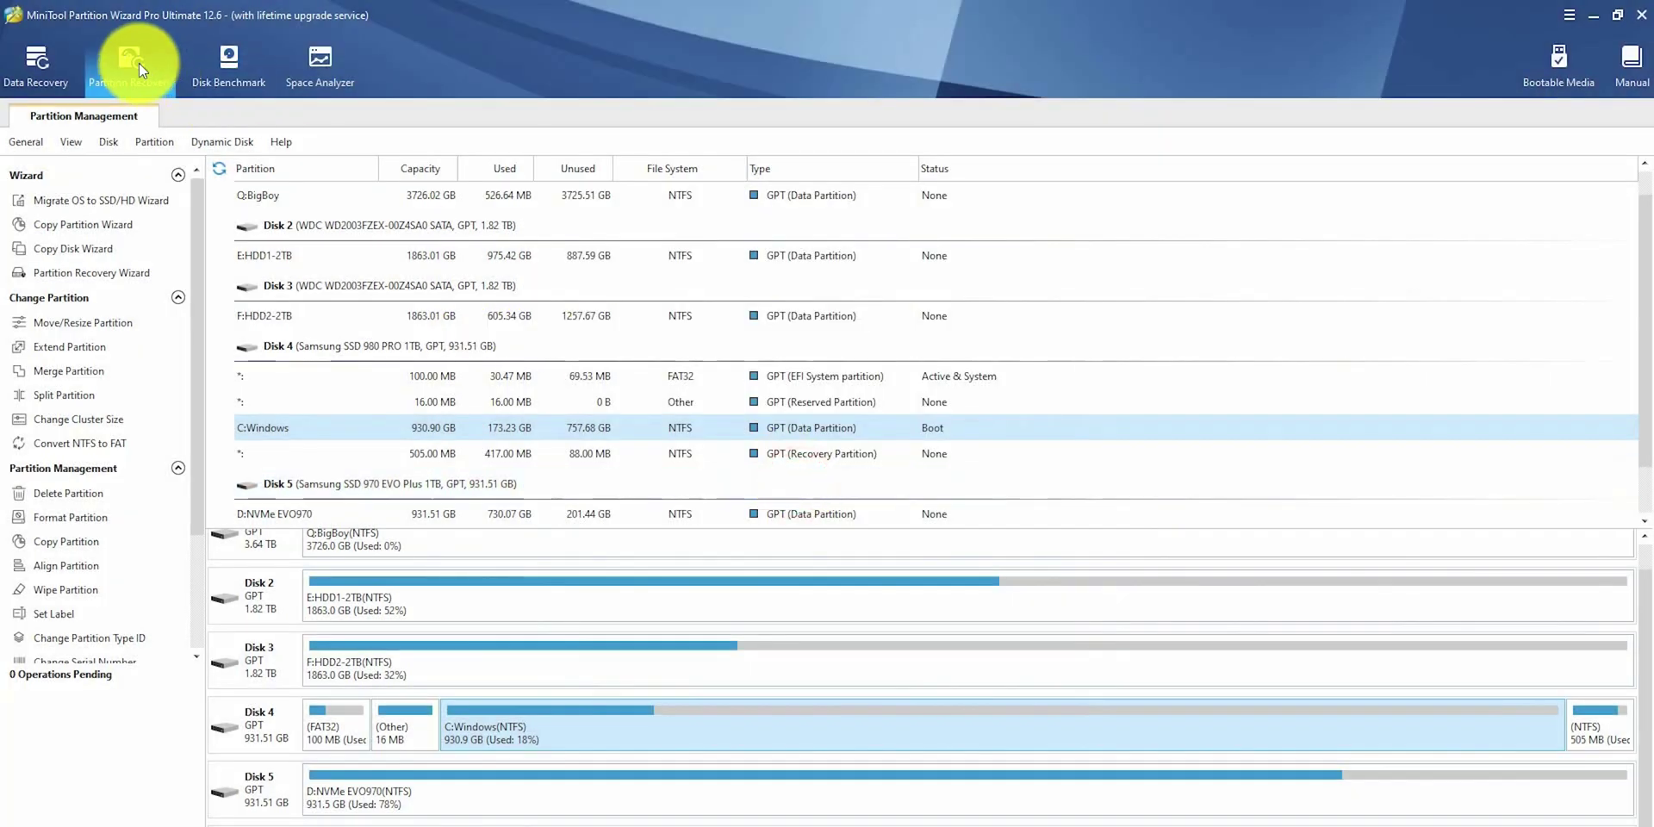
Start a Data Recovery scan of the NVMe3-500GB (G:) drive and stop it early
left_click(25, 60)
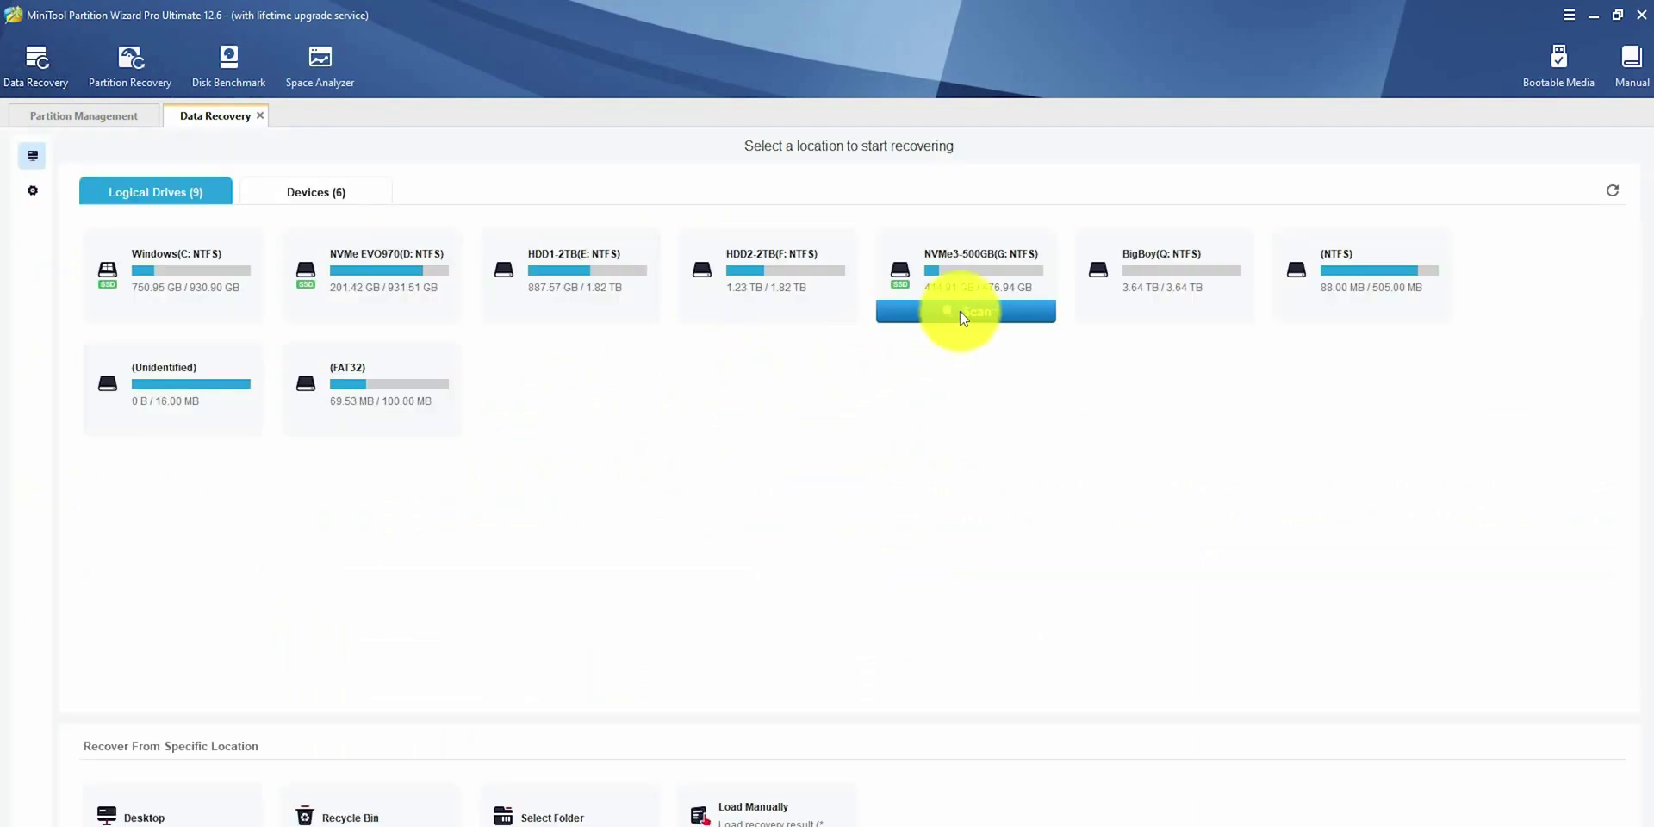
left_click(959, 312)
left_click(1520, 173)
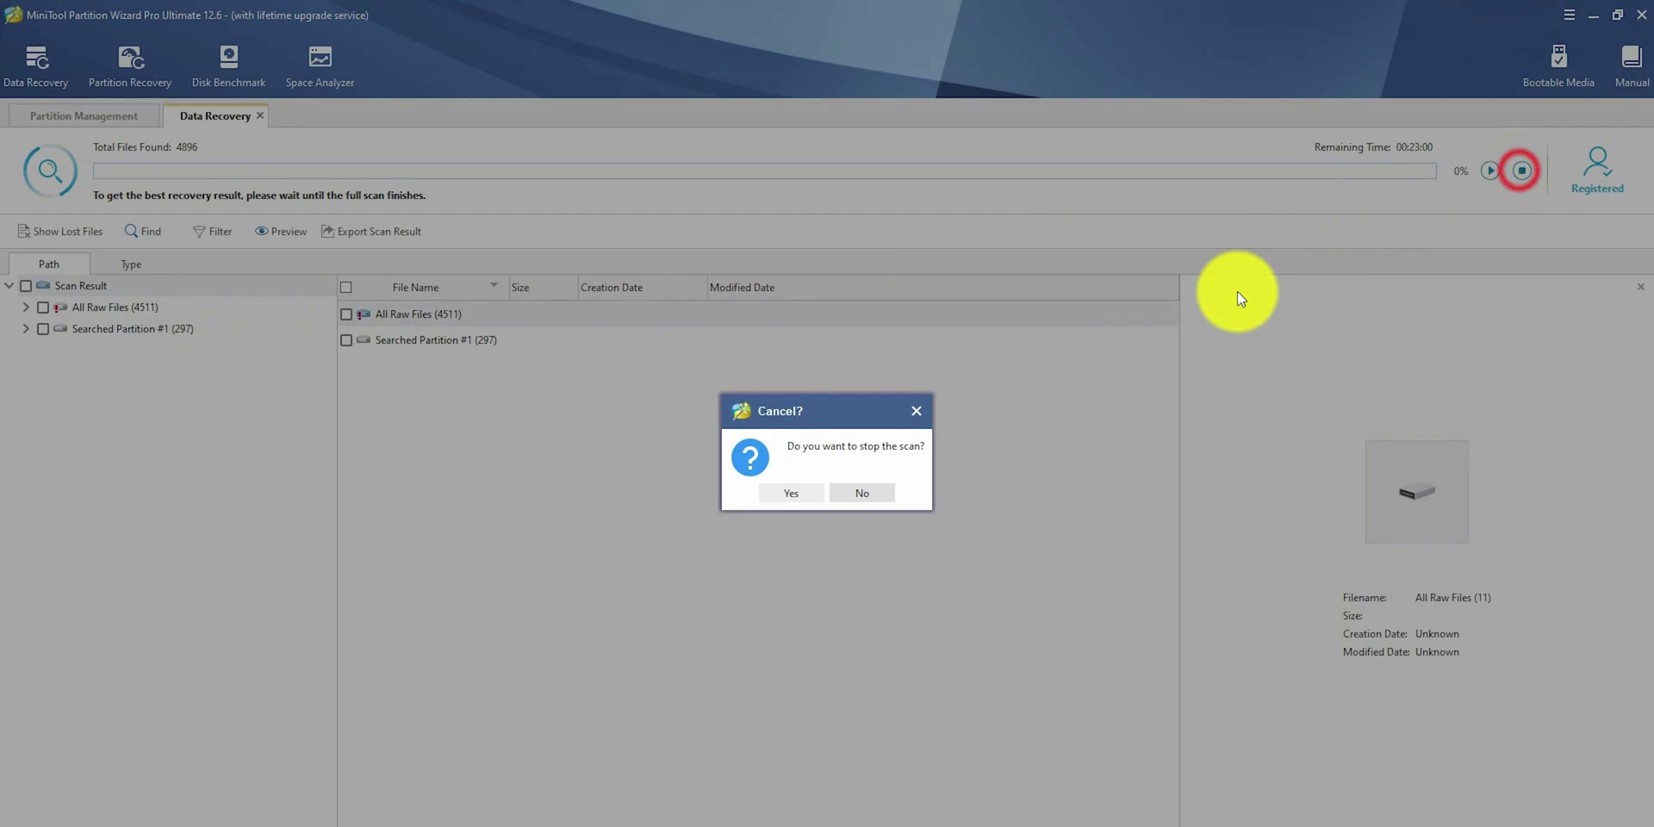
left_click(779, 493)
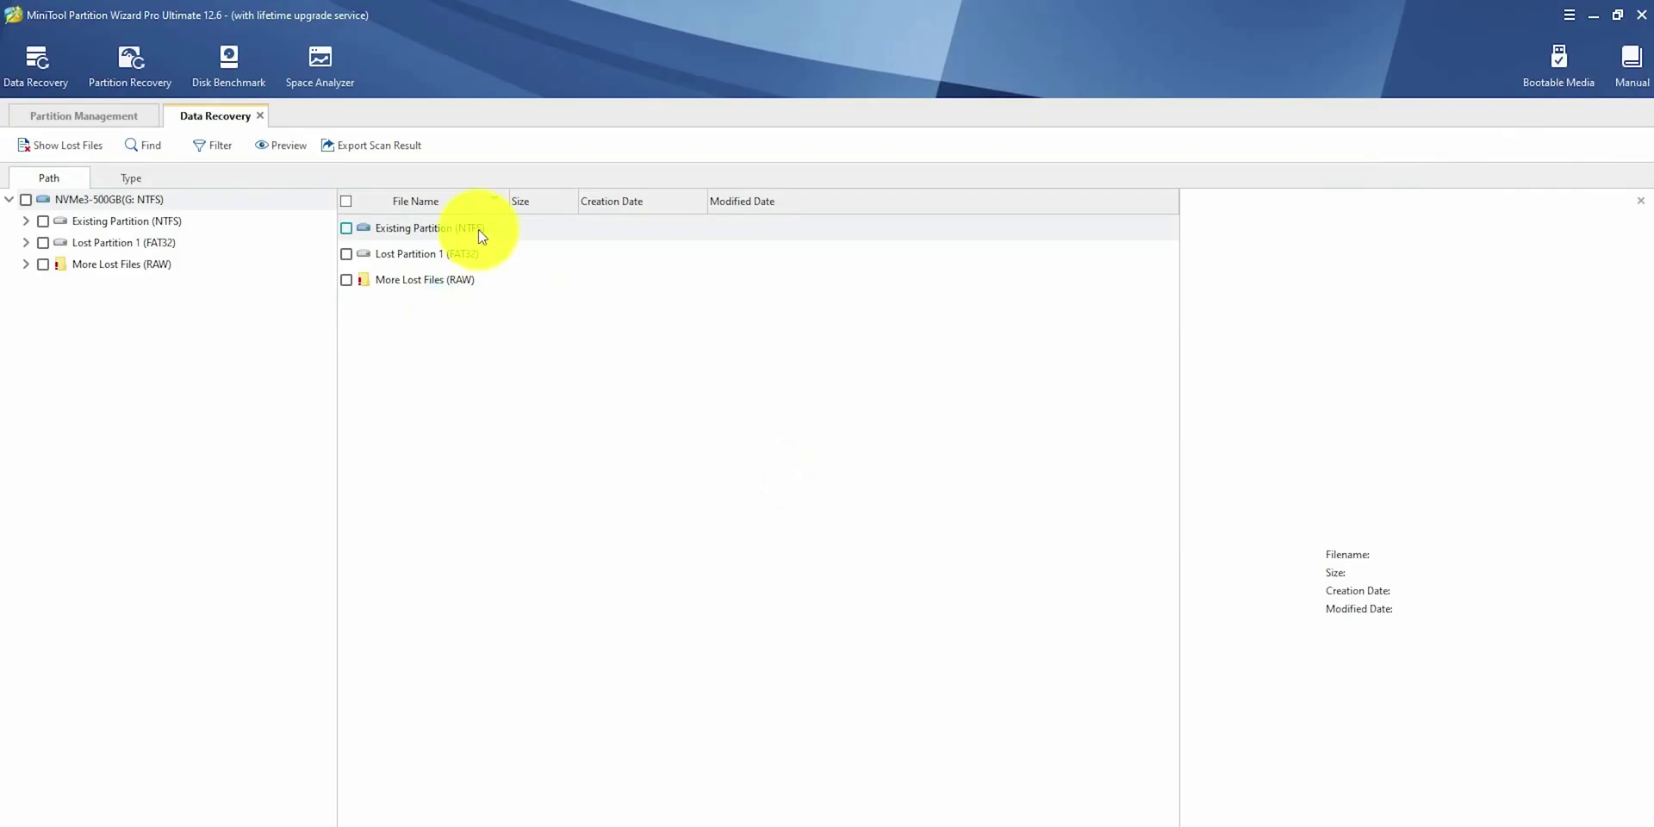
Recover ZOOM0010.MP3 from Existing Partition (NTFS) to the Desktop and dismiss the completion notice
double_click(467, 229)
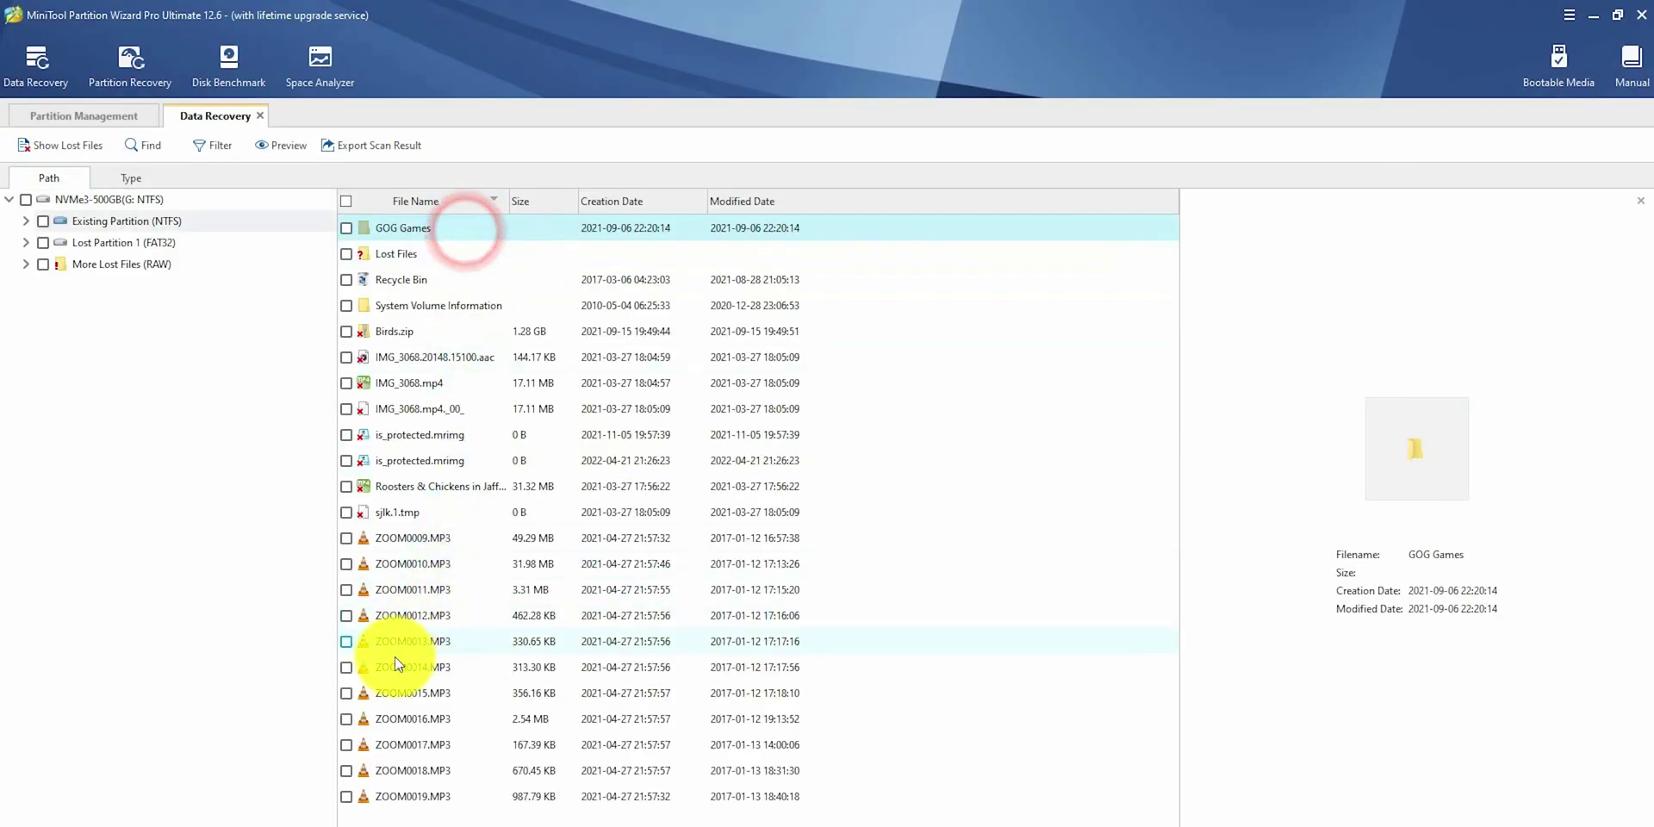
left_click(346, 563)
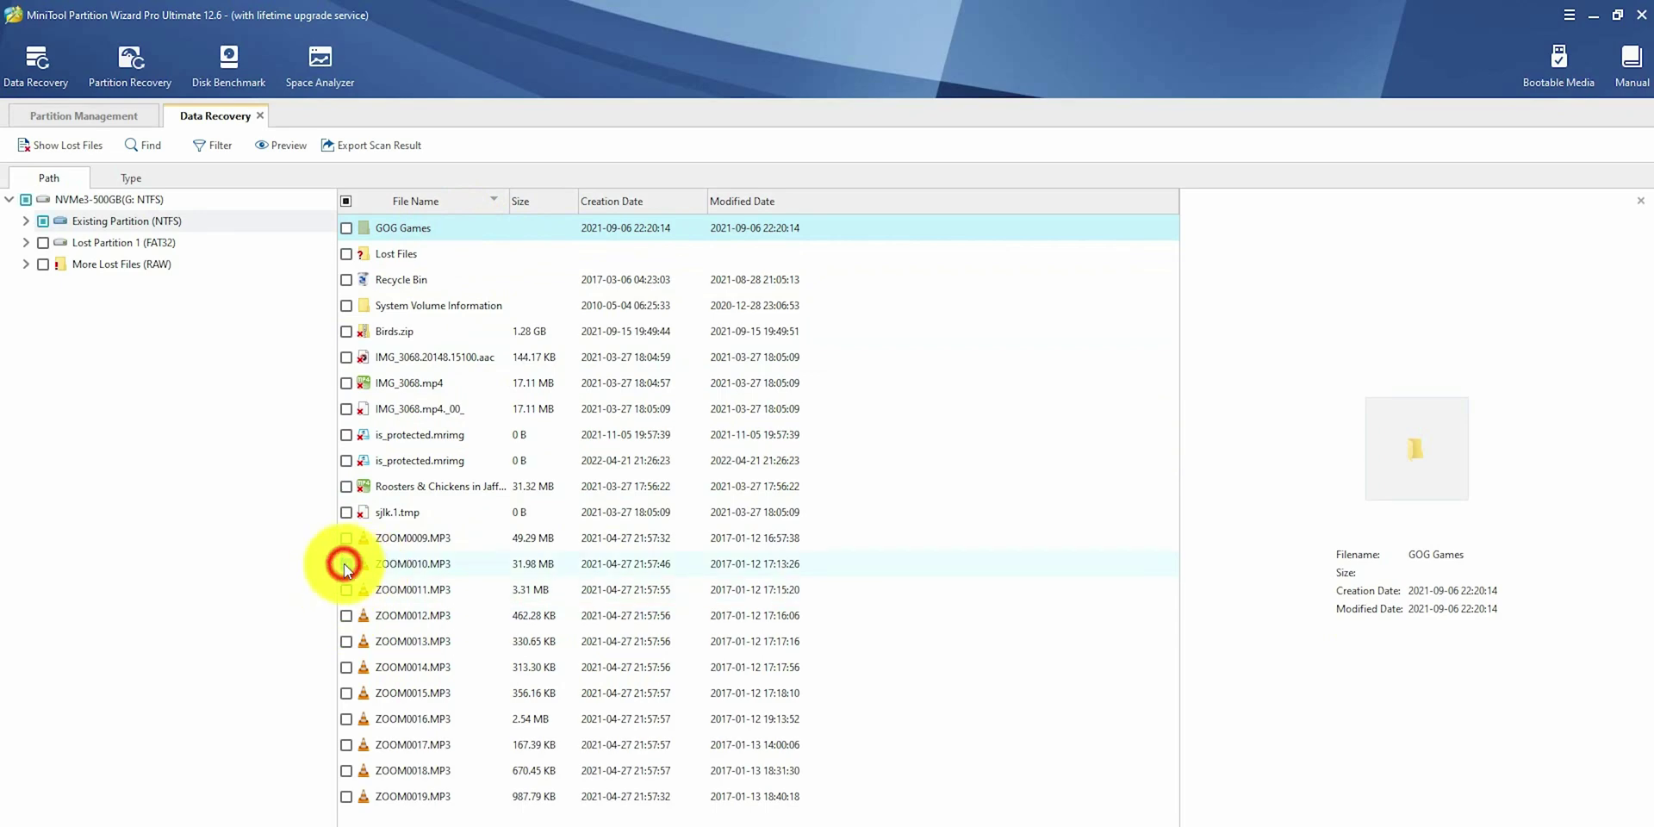
right_click(412, 561)
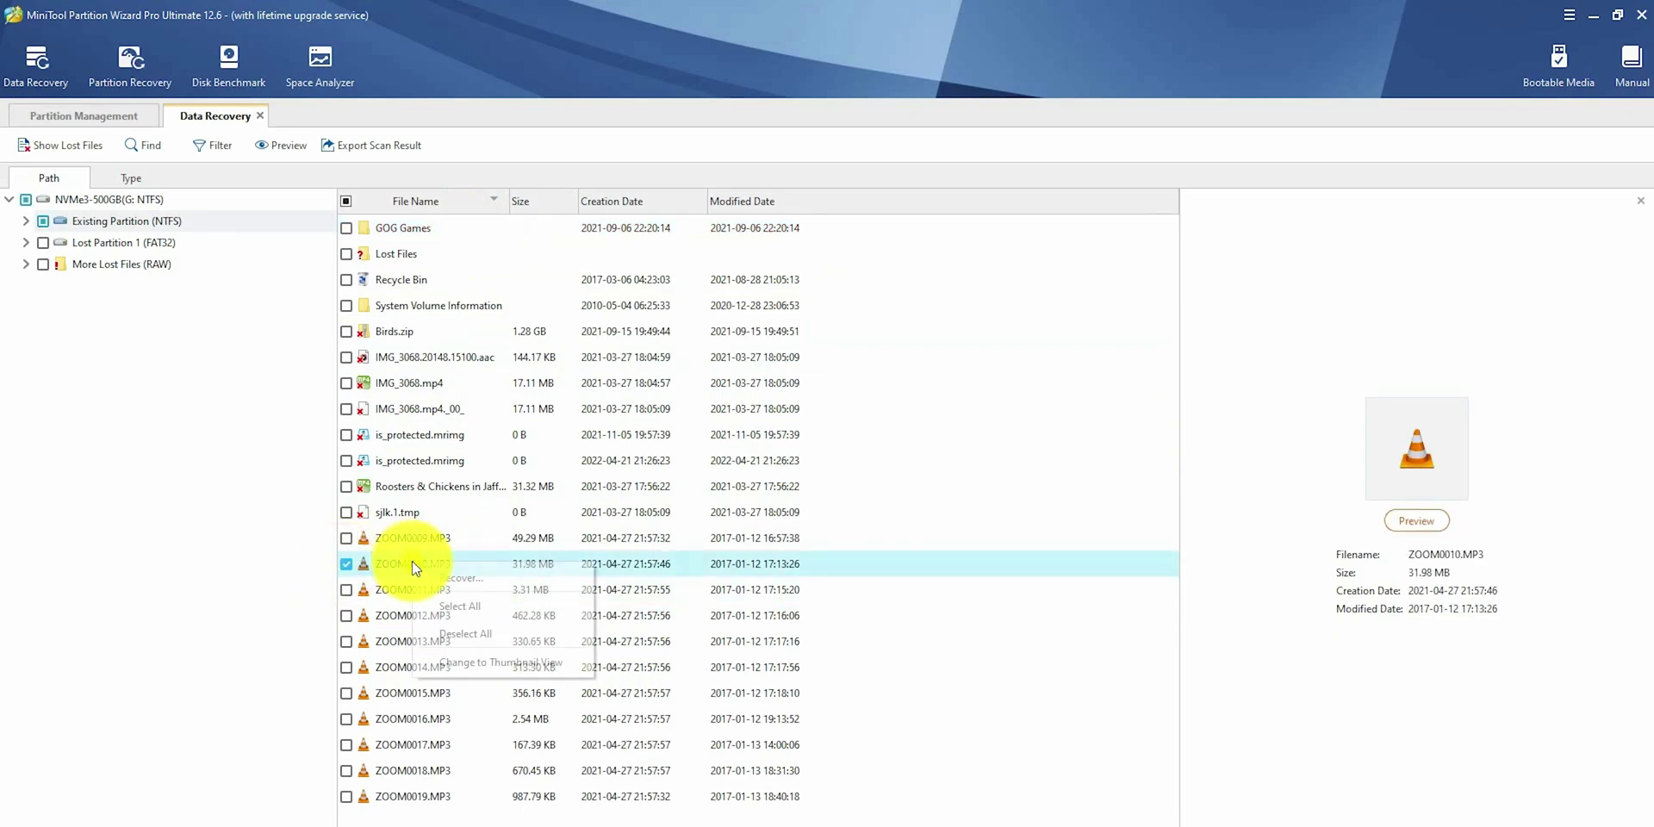
left_click(457, 578)
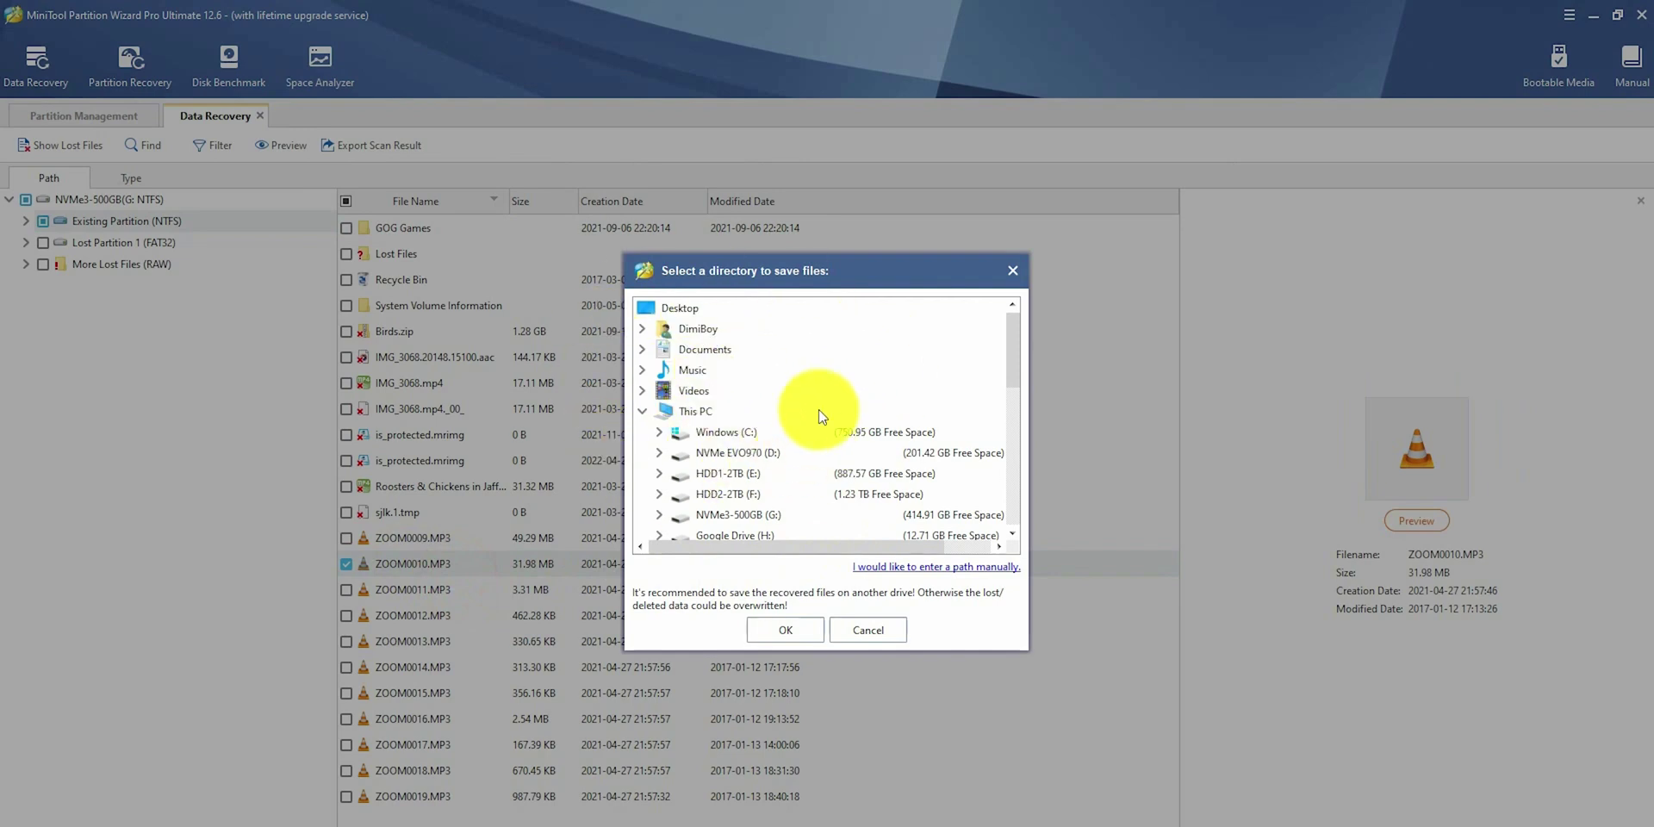
left_click(684, 308)
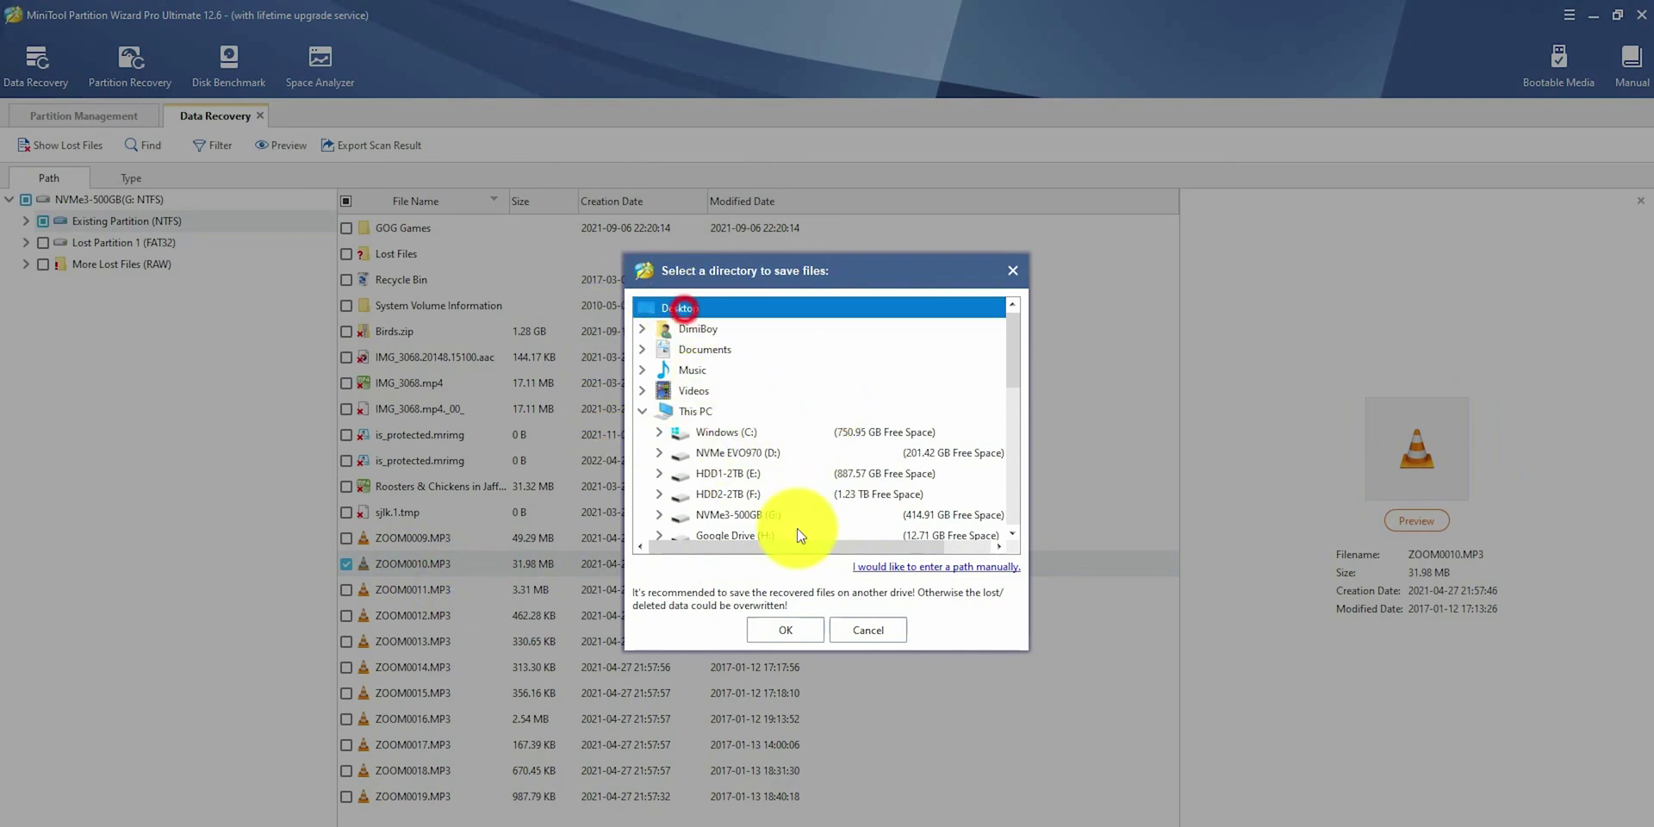
left_click(787, 629)
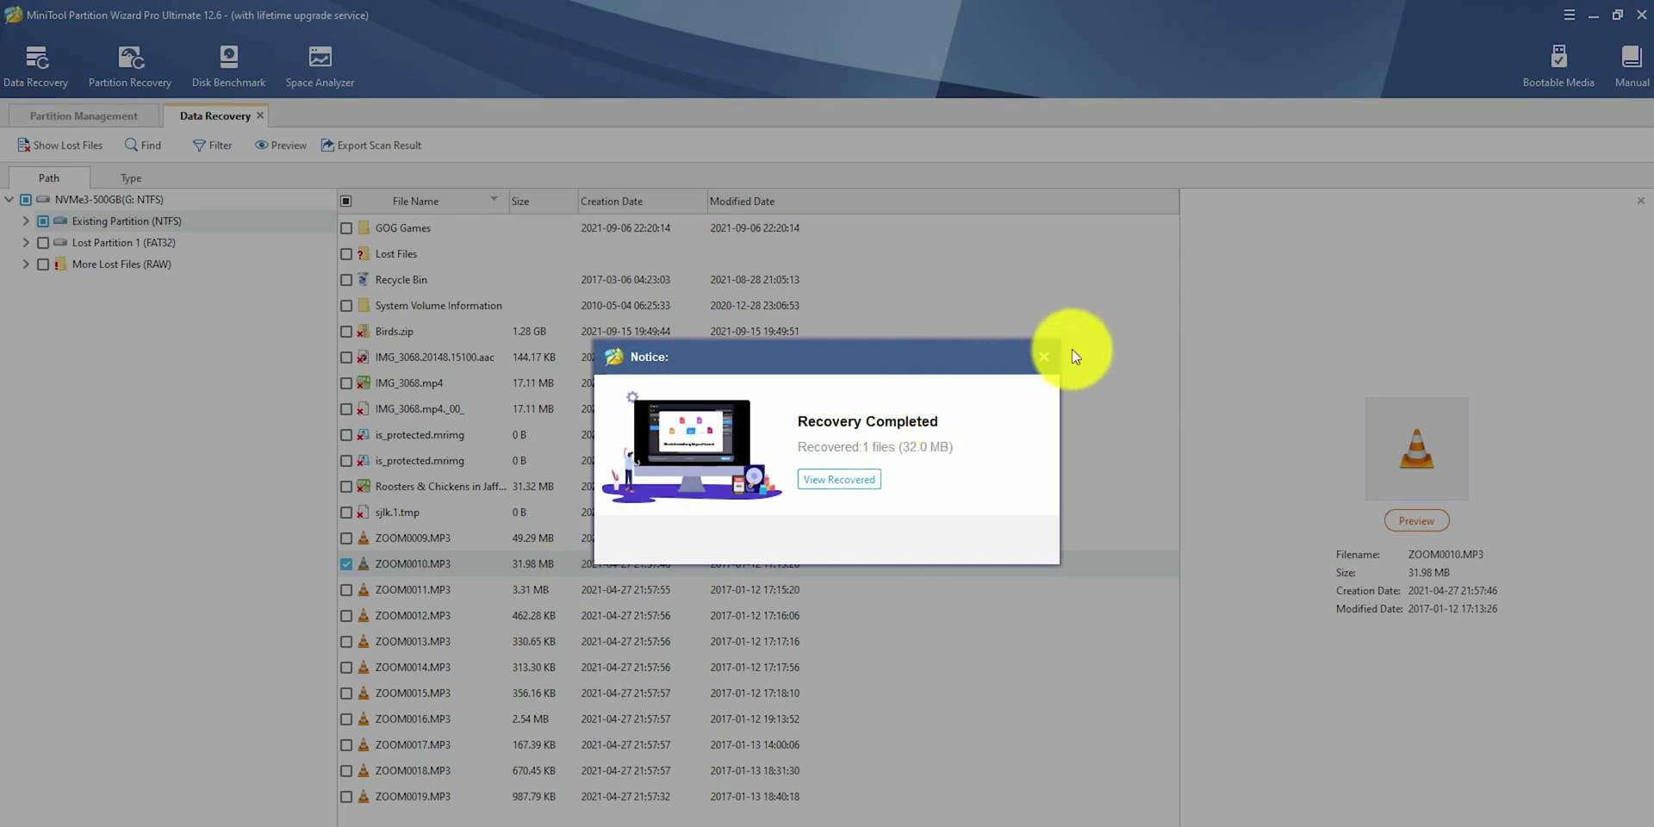
left_click(1043, 356)
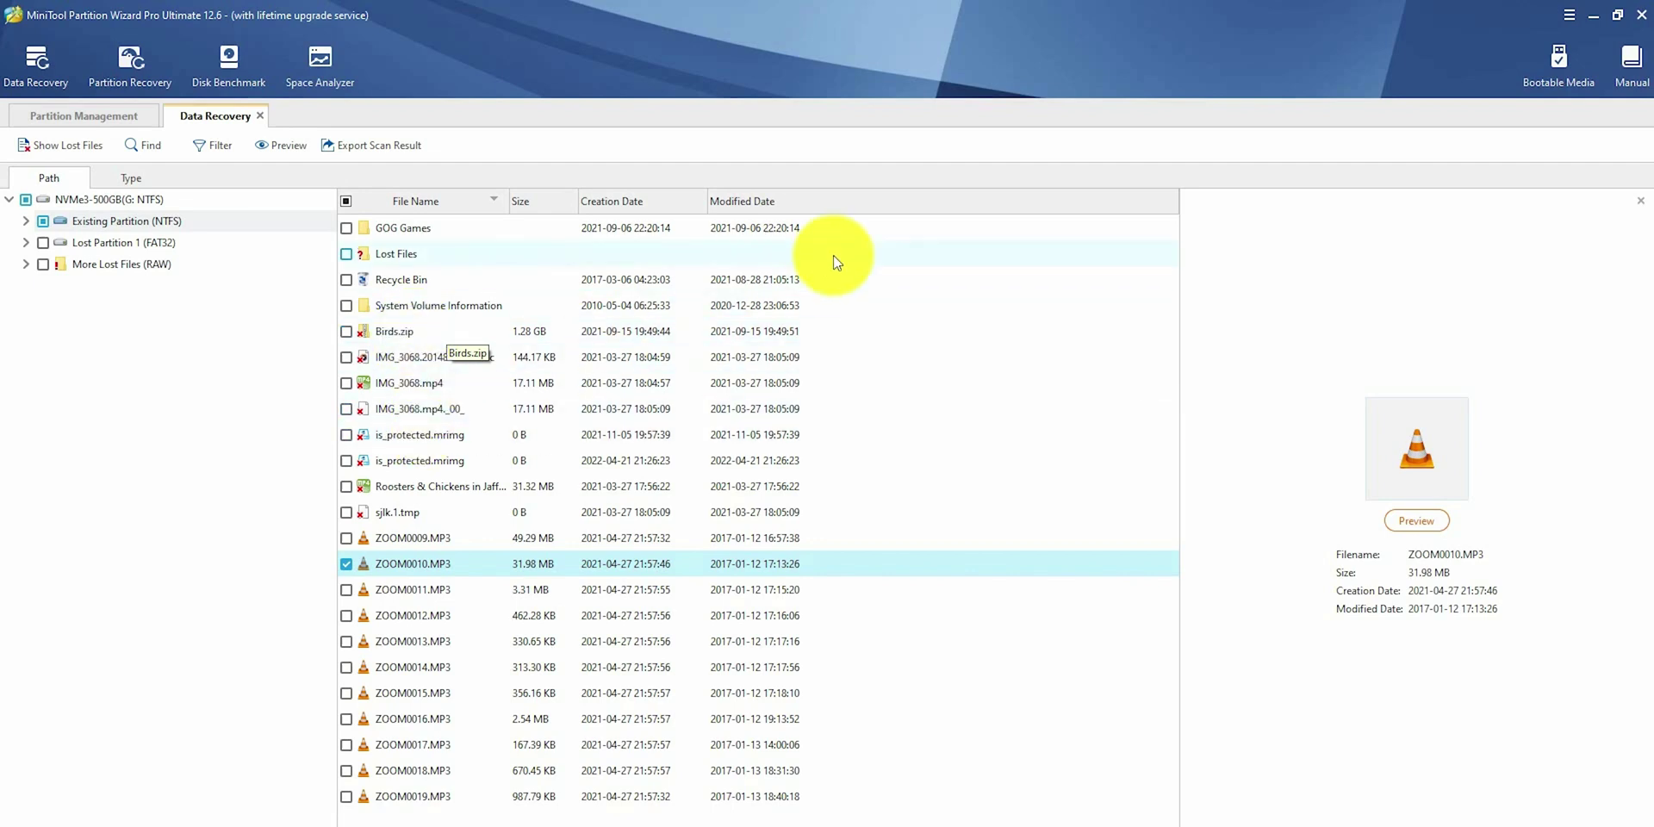
Close the Data Recovery session and return to Partition Management
left_click(112, 117)
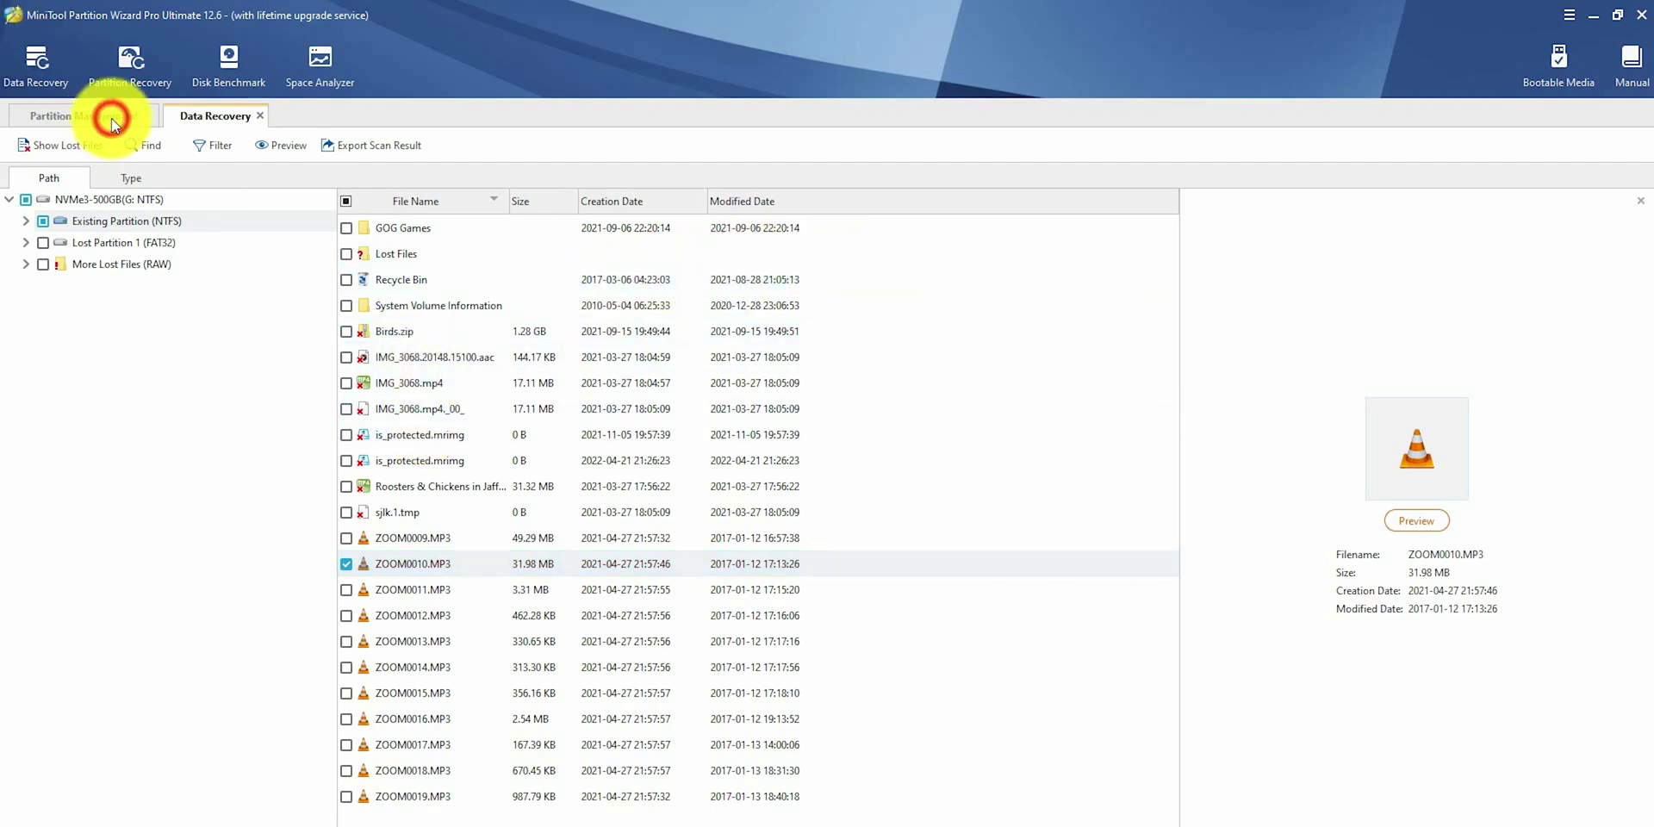
left_click(259, 115)
left_click(797, 498)
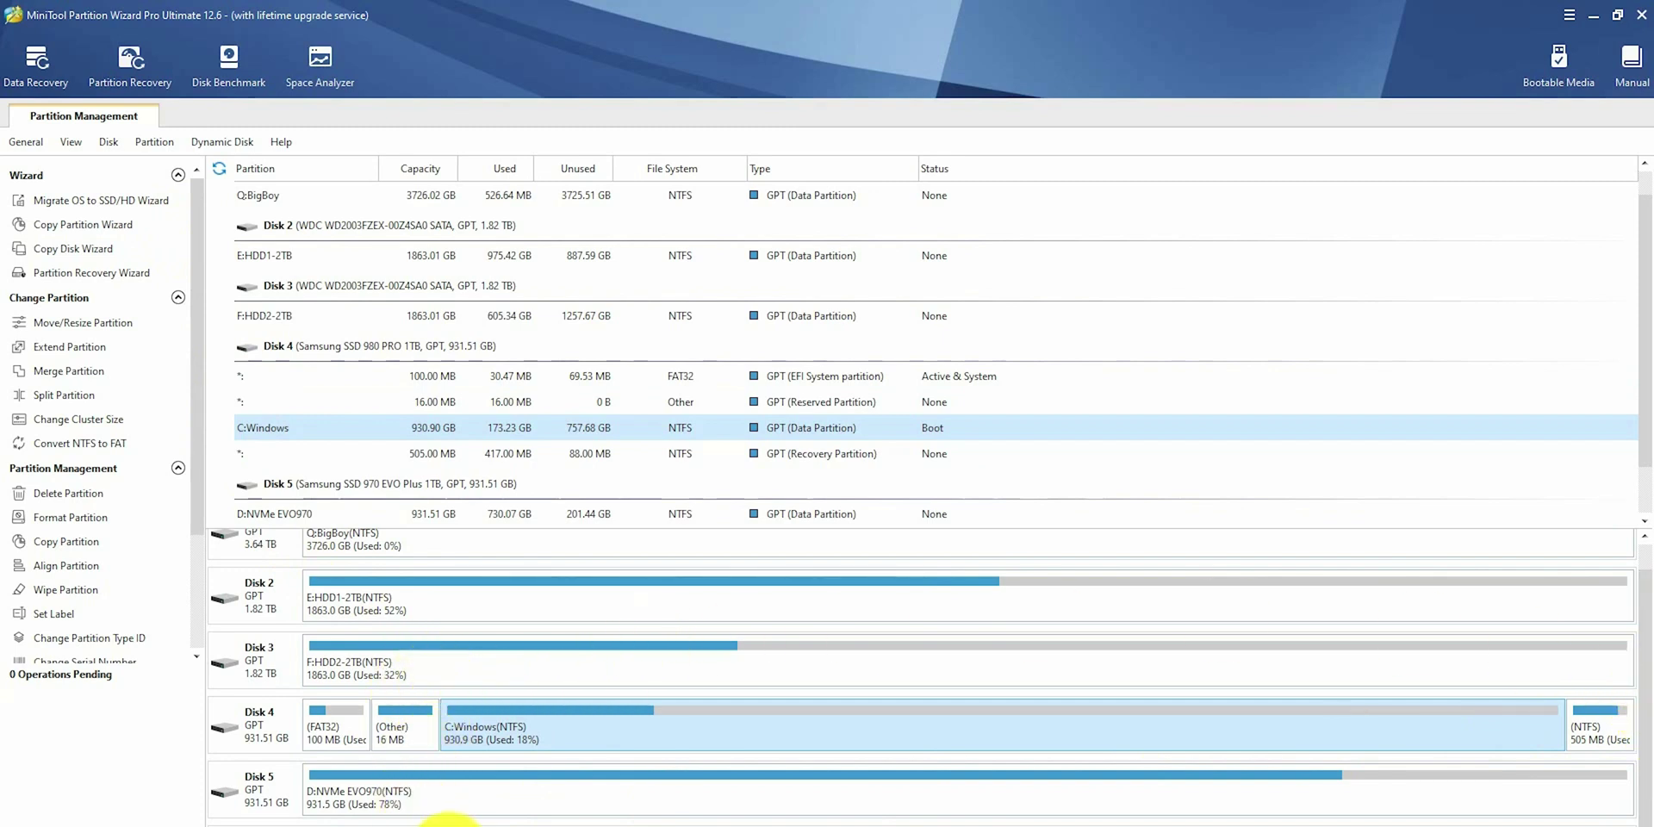
Select the G:NVMe3-500GB partition, view the migration methods in the Migrate OS to SSD/HD Wizard, and close the wizard
left_click(448, 823)
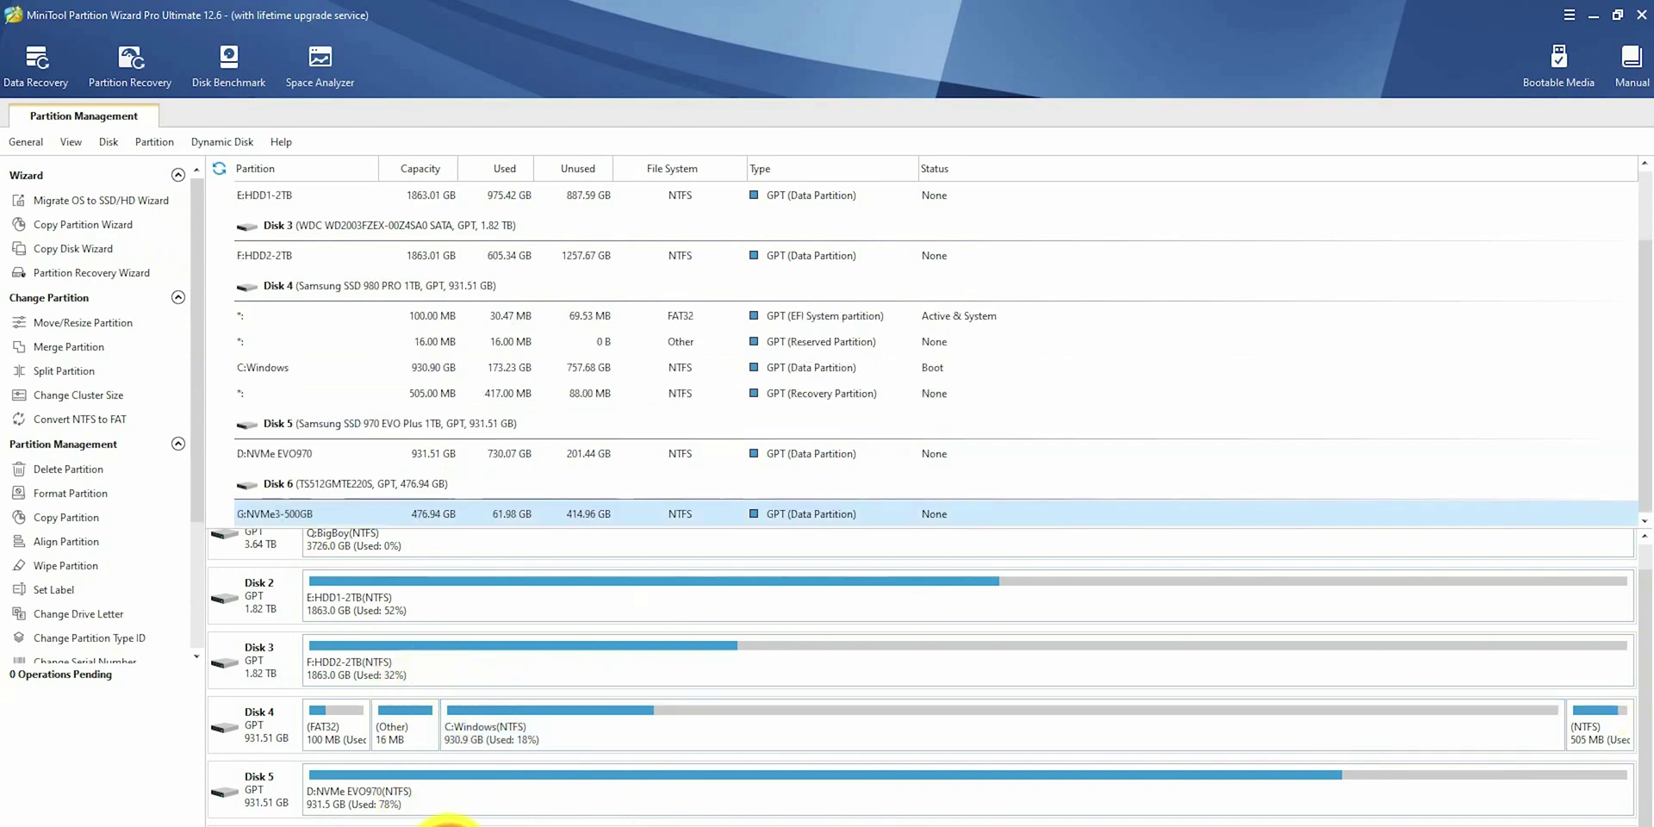
left_click(137, 207)
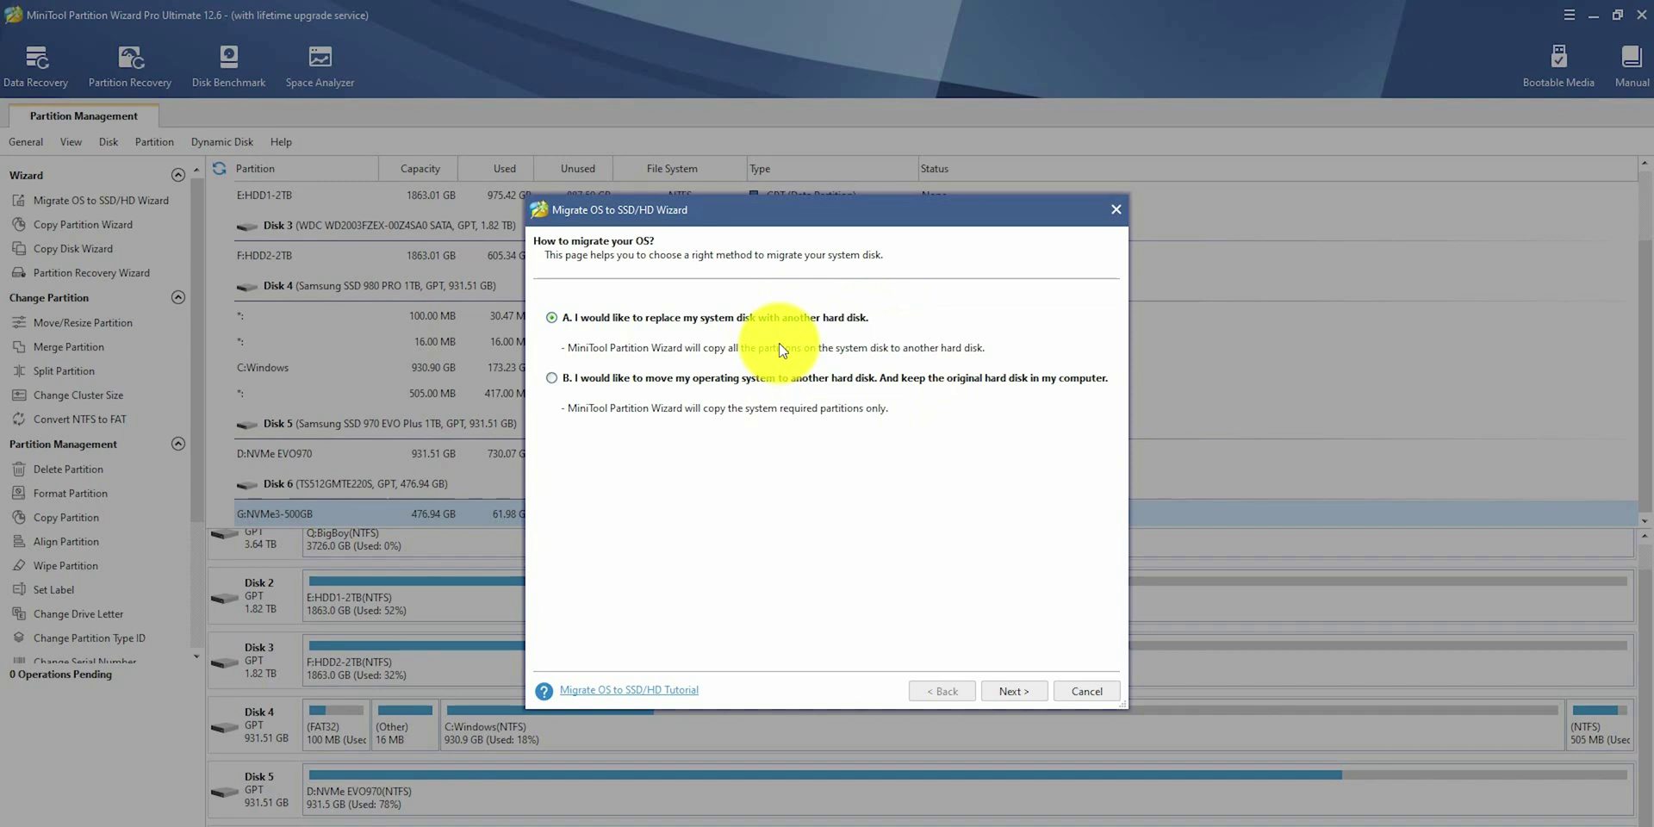
left_click(1118, 210)
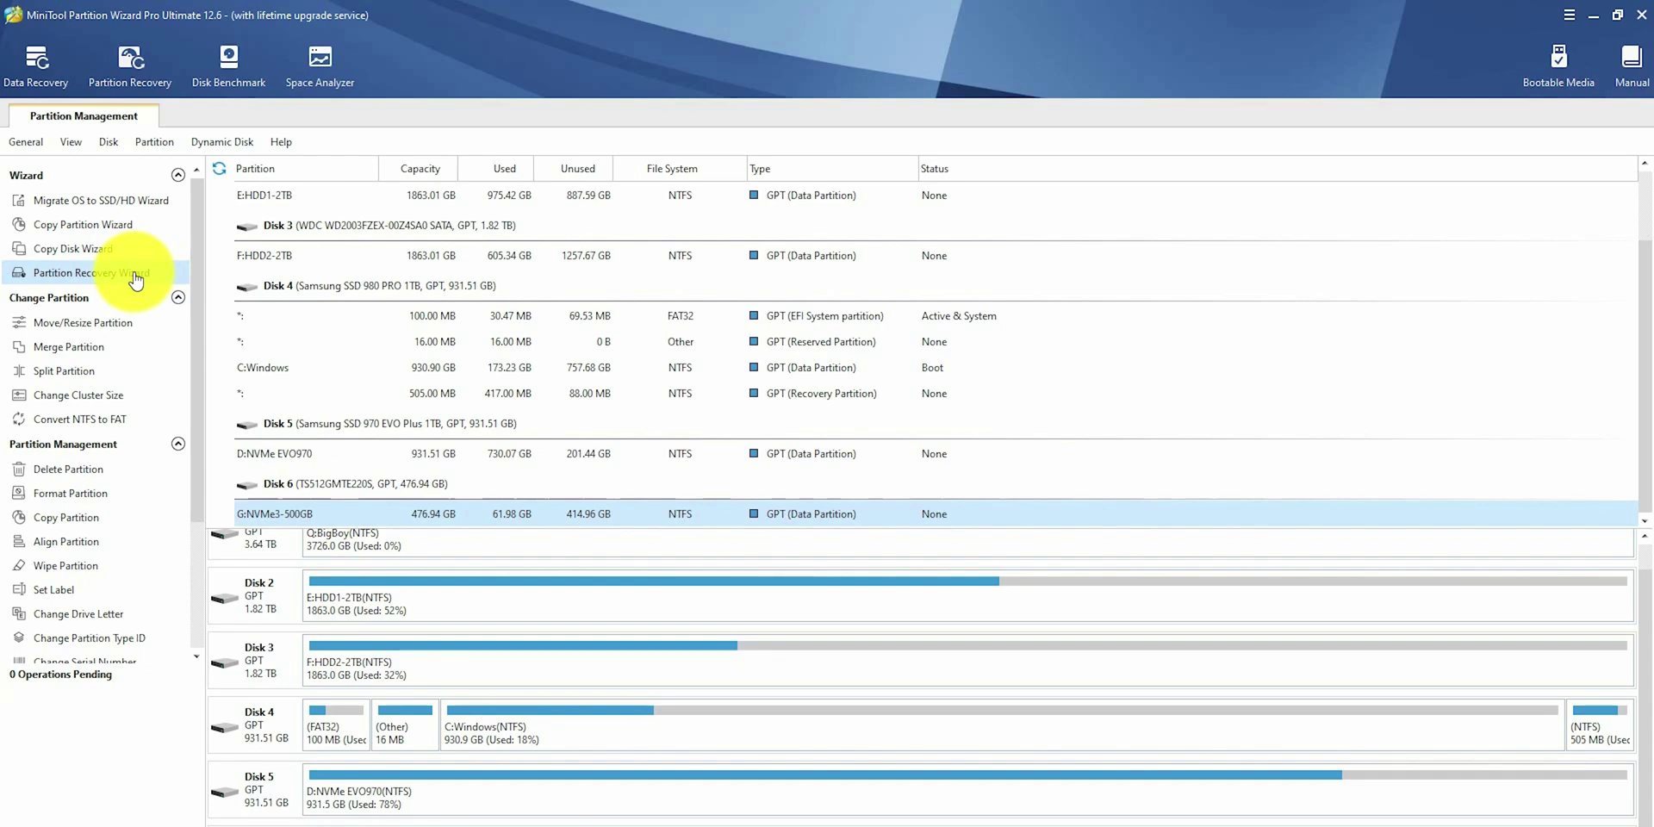
Try resizing the G: partition to about 419 GB with unallocated space before and after it, and cancel the change
left_click(135, 331)
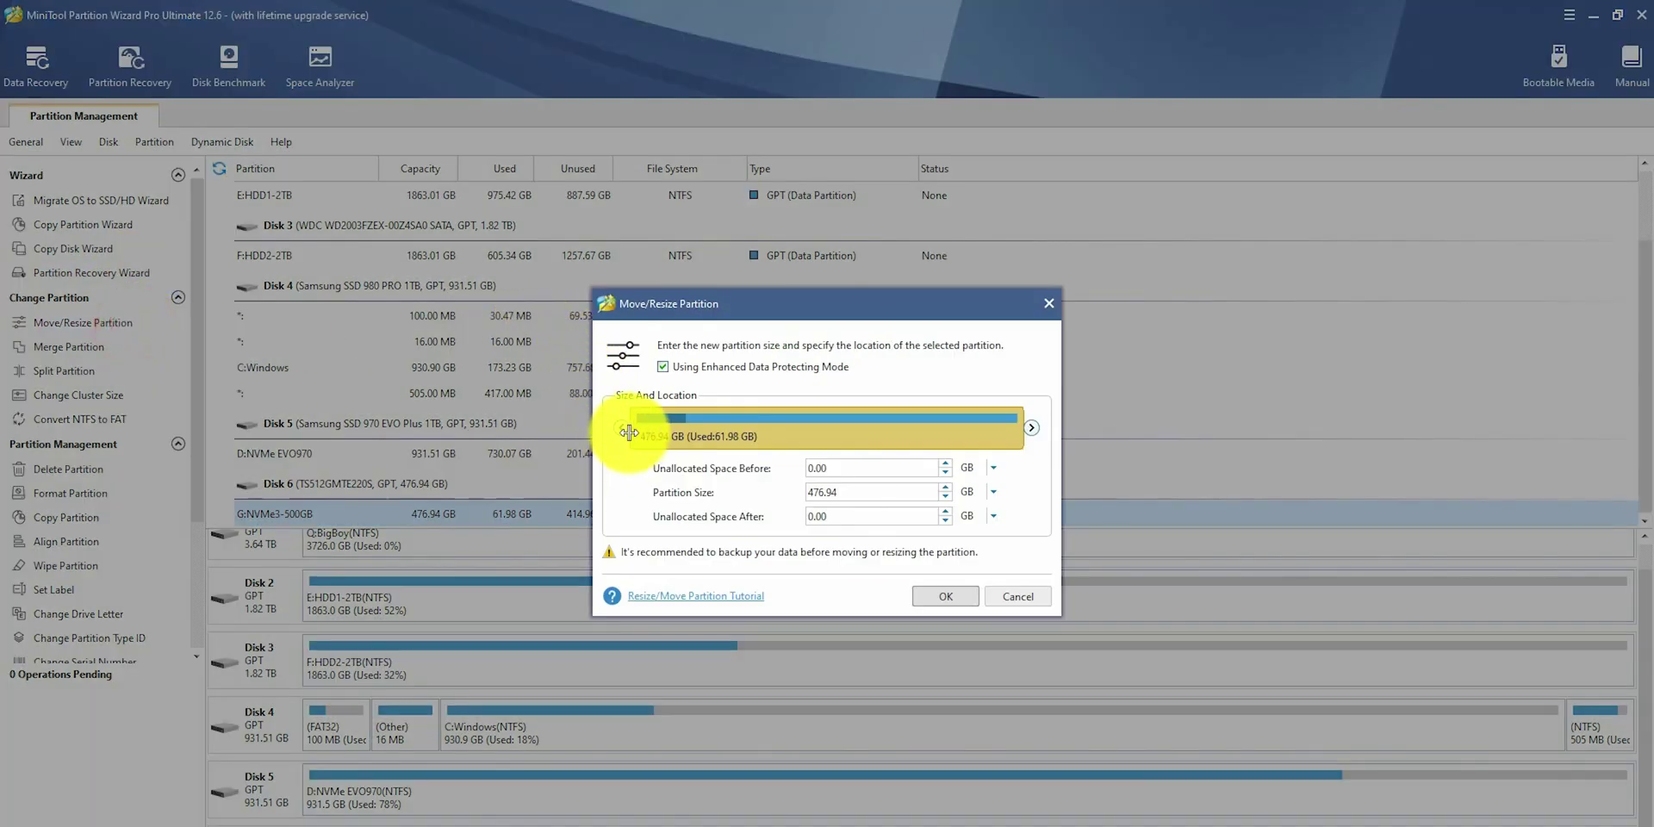
left_click_drag(622, 430, 680, 432)
mouse_move(780, 436)
left_mouse_down()
mouse_move(738, 436)
mouse_move(766, 436)
left_mouse_up()
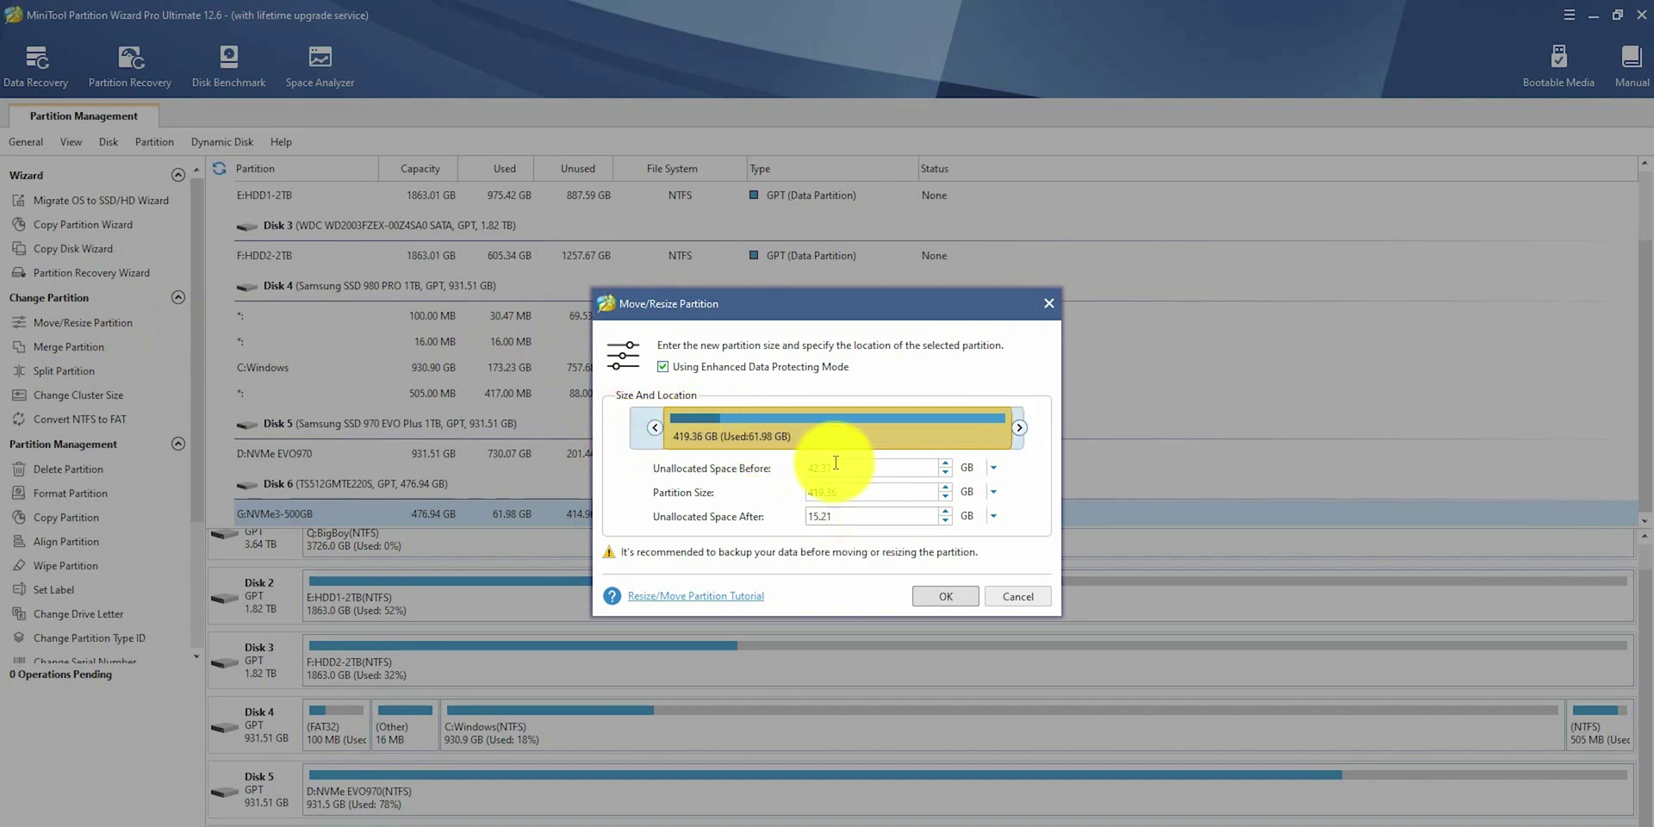
left_click(1031, 600)
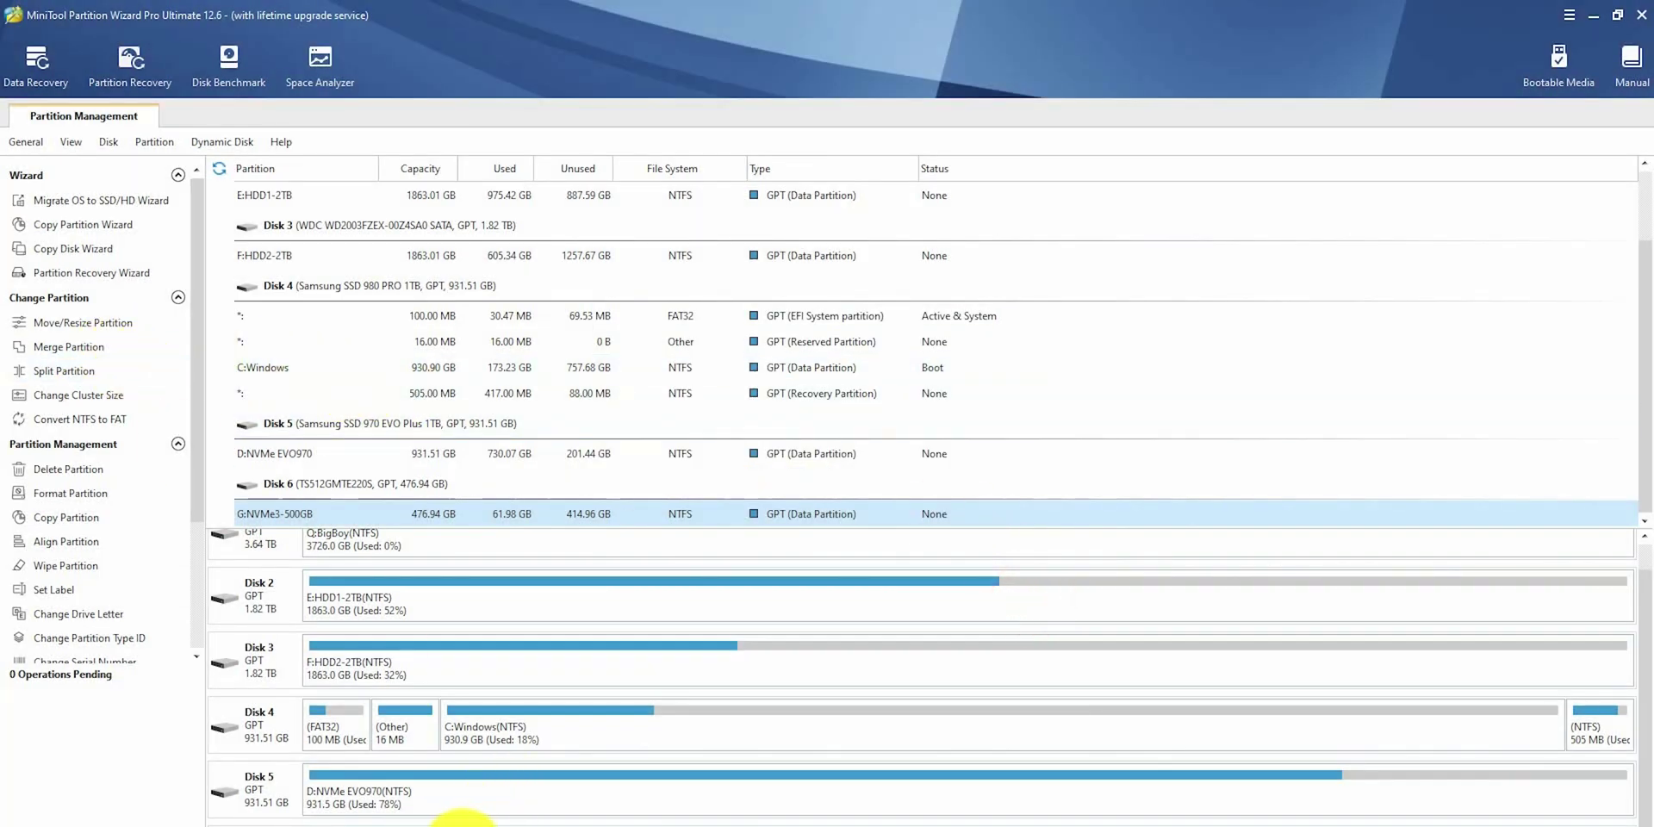
Try splitting the G: partition into 164.58 GB and 312.36 GB partitions, and cancel the split
left_click(121, 371)
left_click_drag(850, 446, 769, 446)
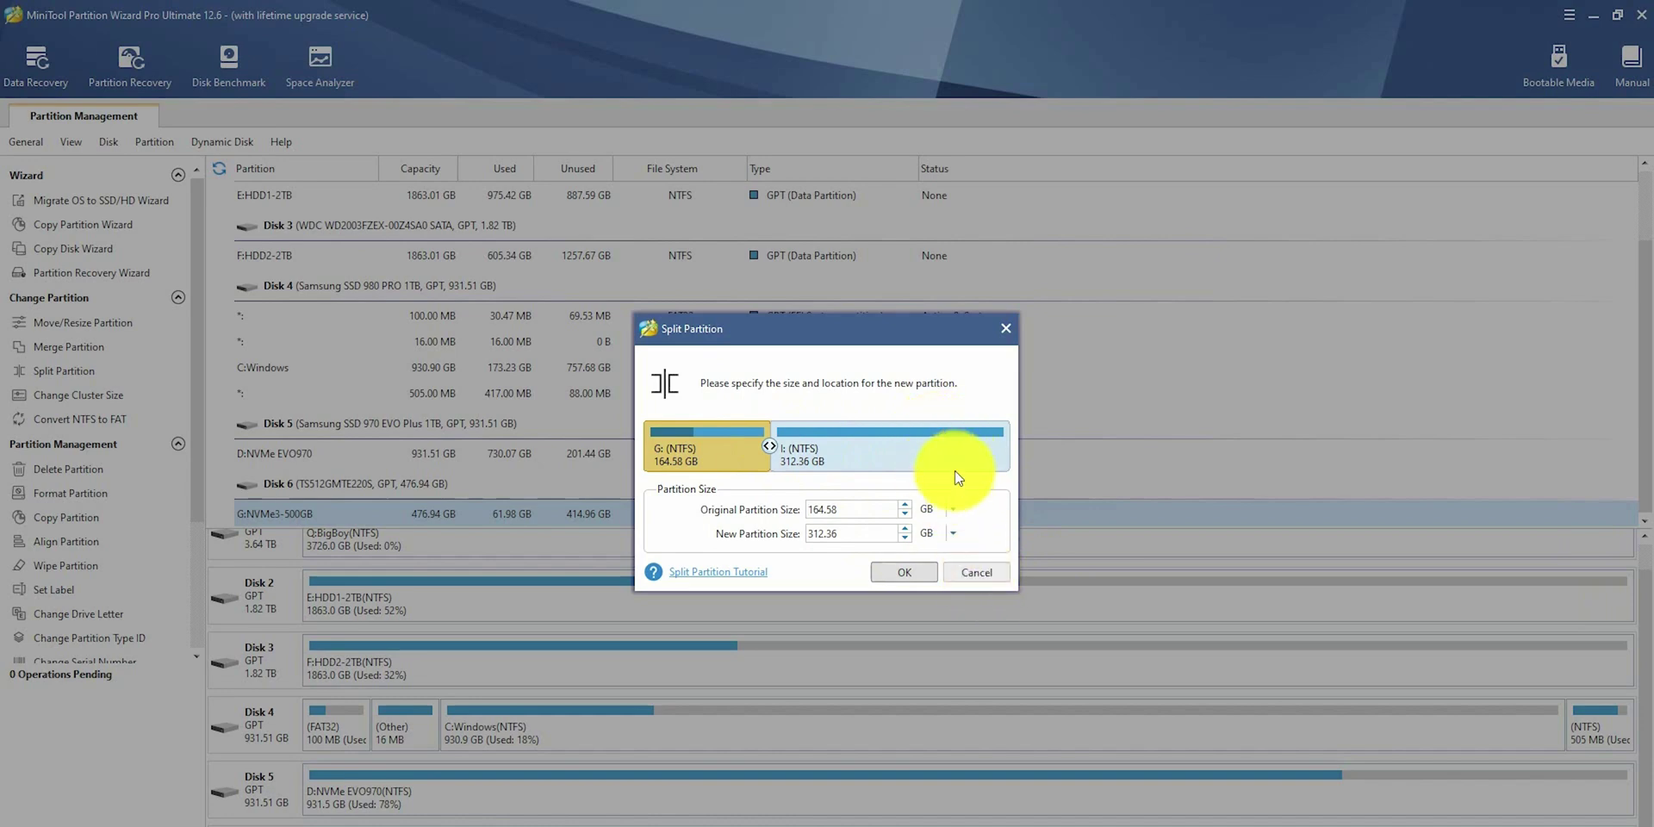
left_click(985, 571)
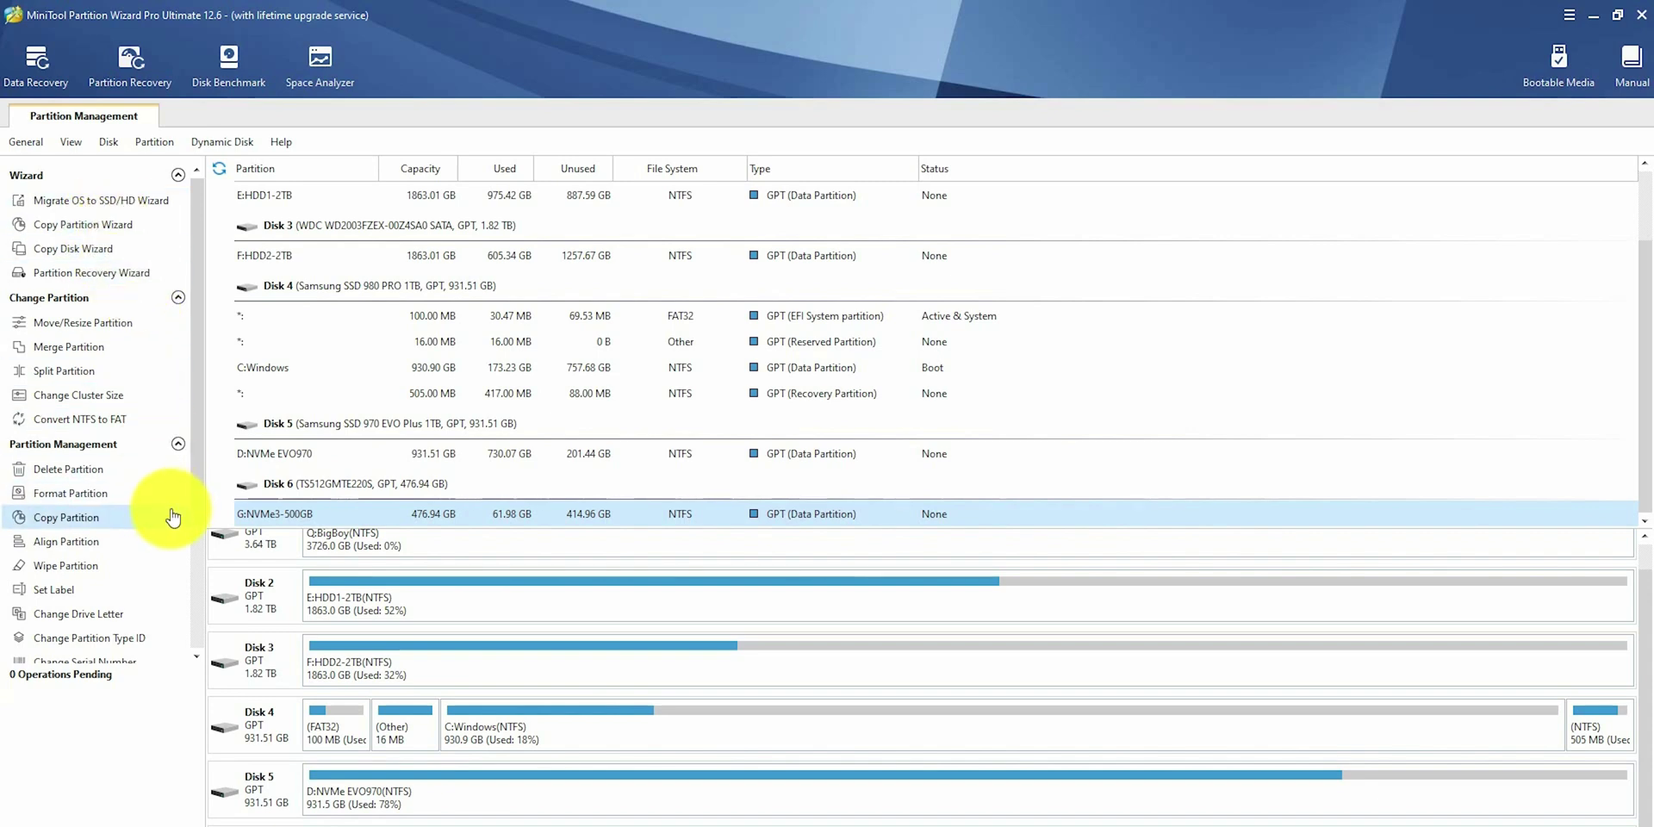
Check the G: partition's alignment, view the available wiping methods for it, and cancel the wipe
left_click(123, 551)
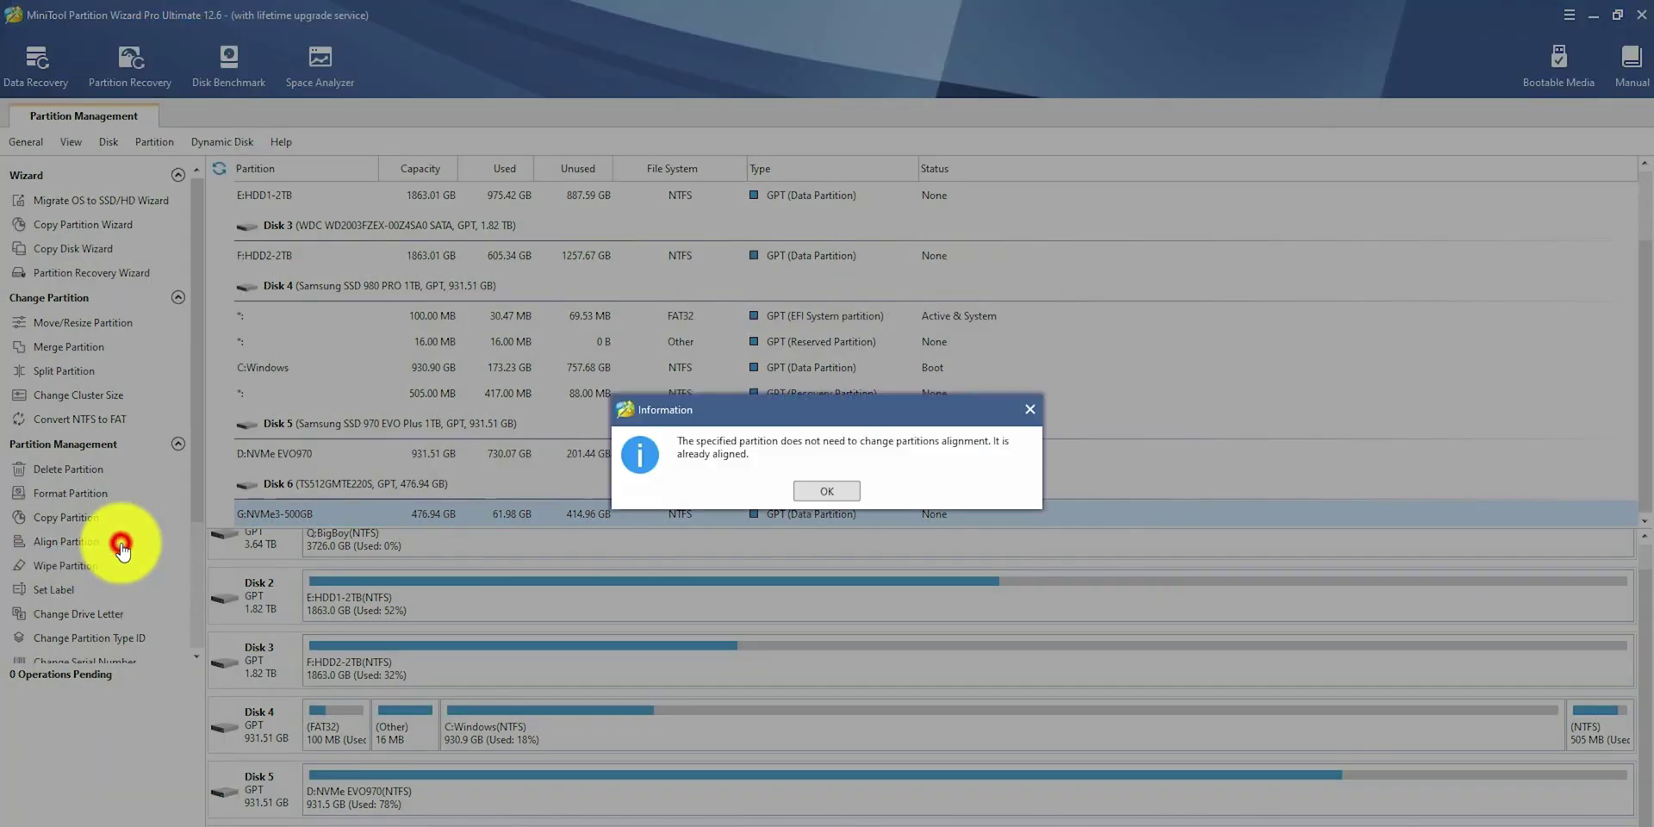
left_click(820, 494)
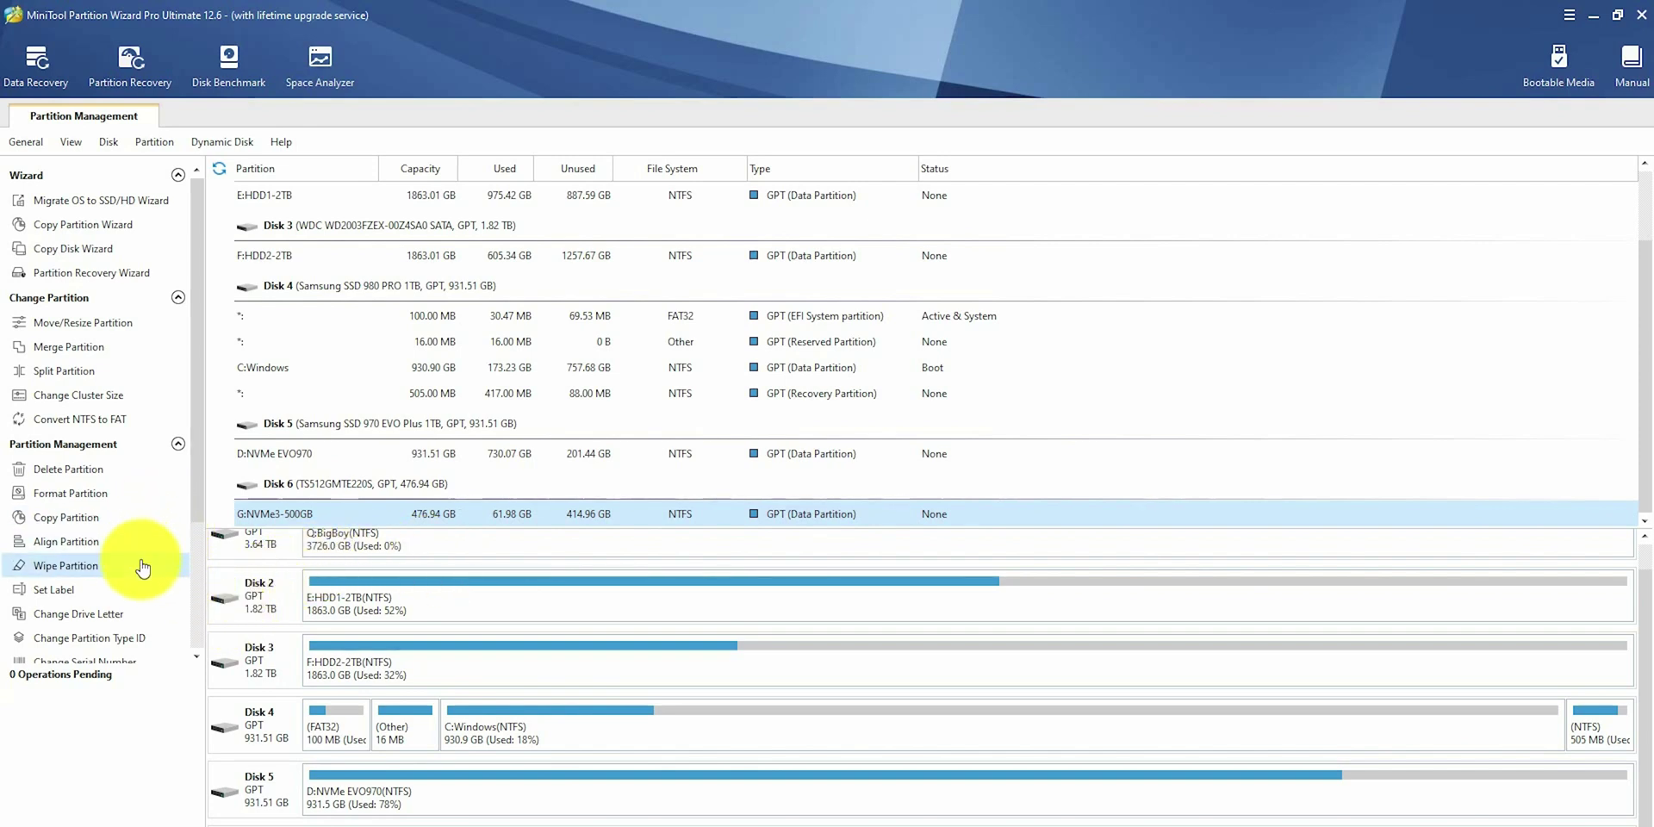
left_click(93, 567)
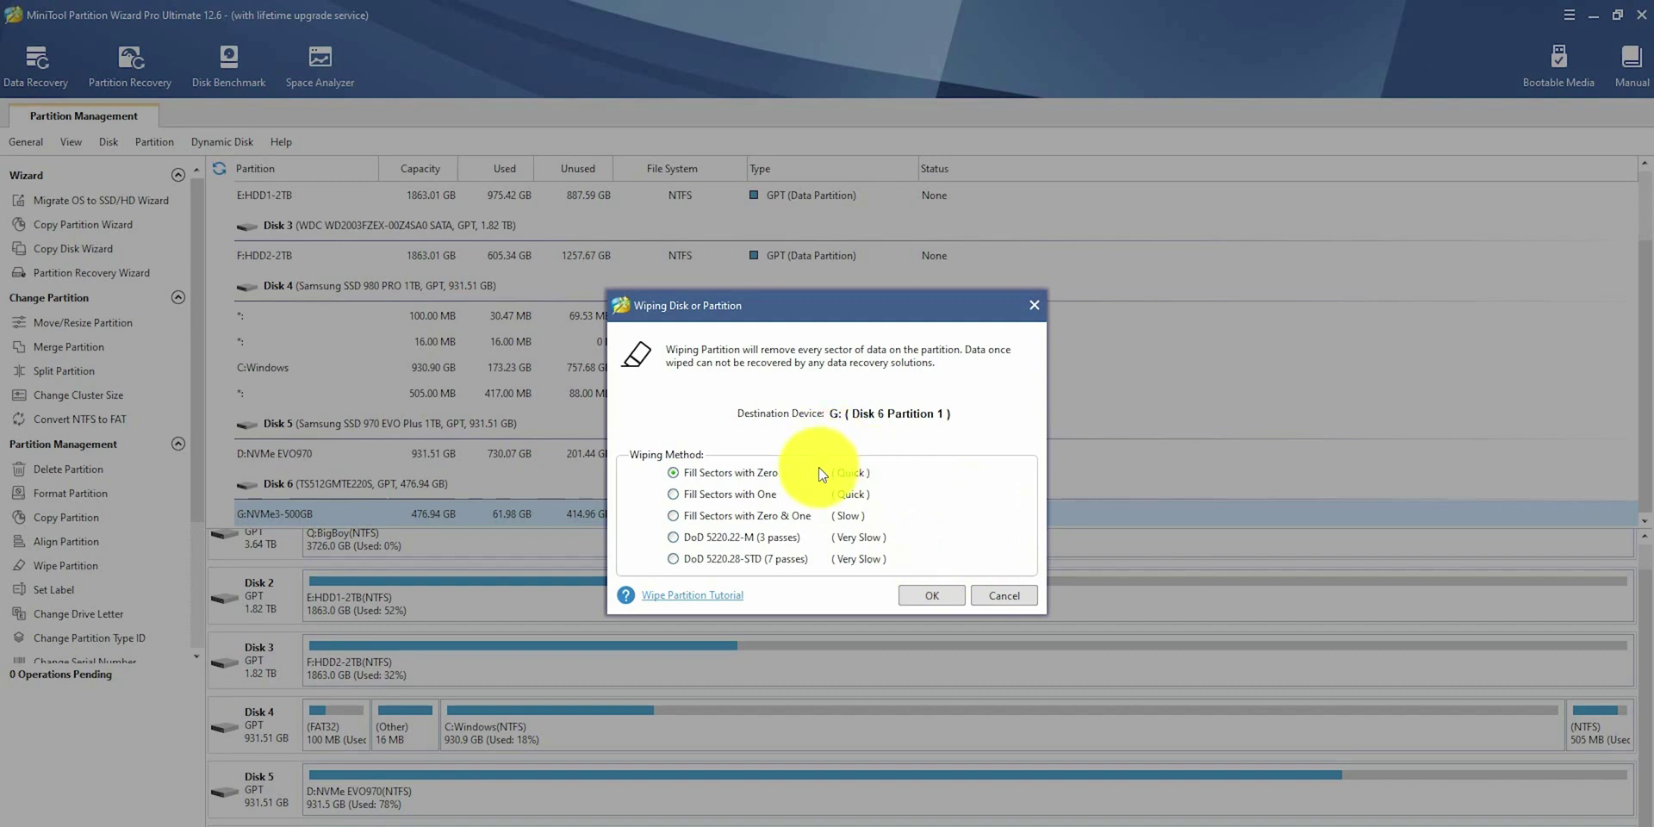
left_click(1003, 595)
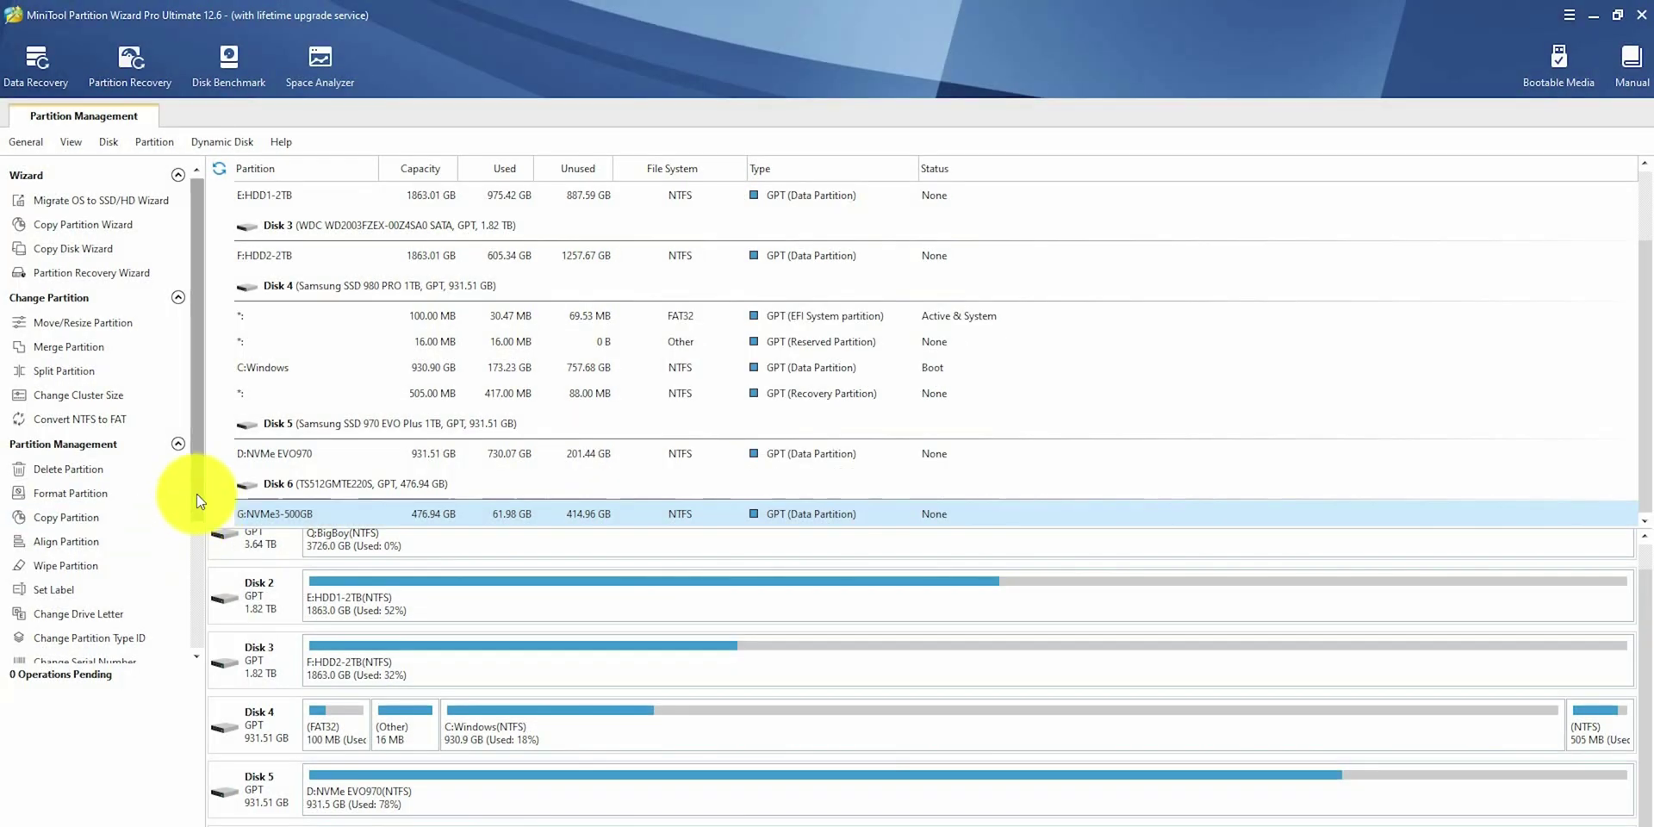
View the label setting of the G: partition and cancel without changing the label
left_click_drag(196, 494, 215, 630)
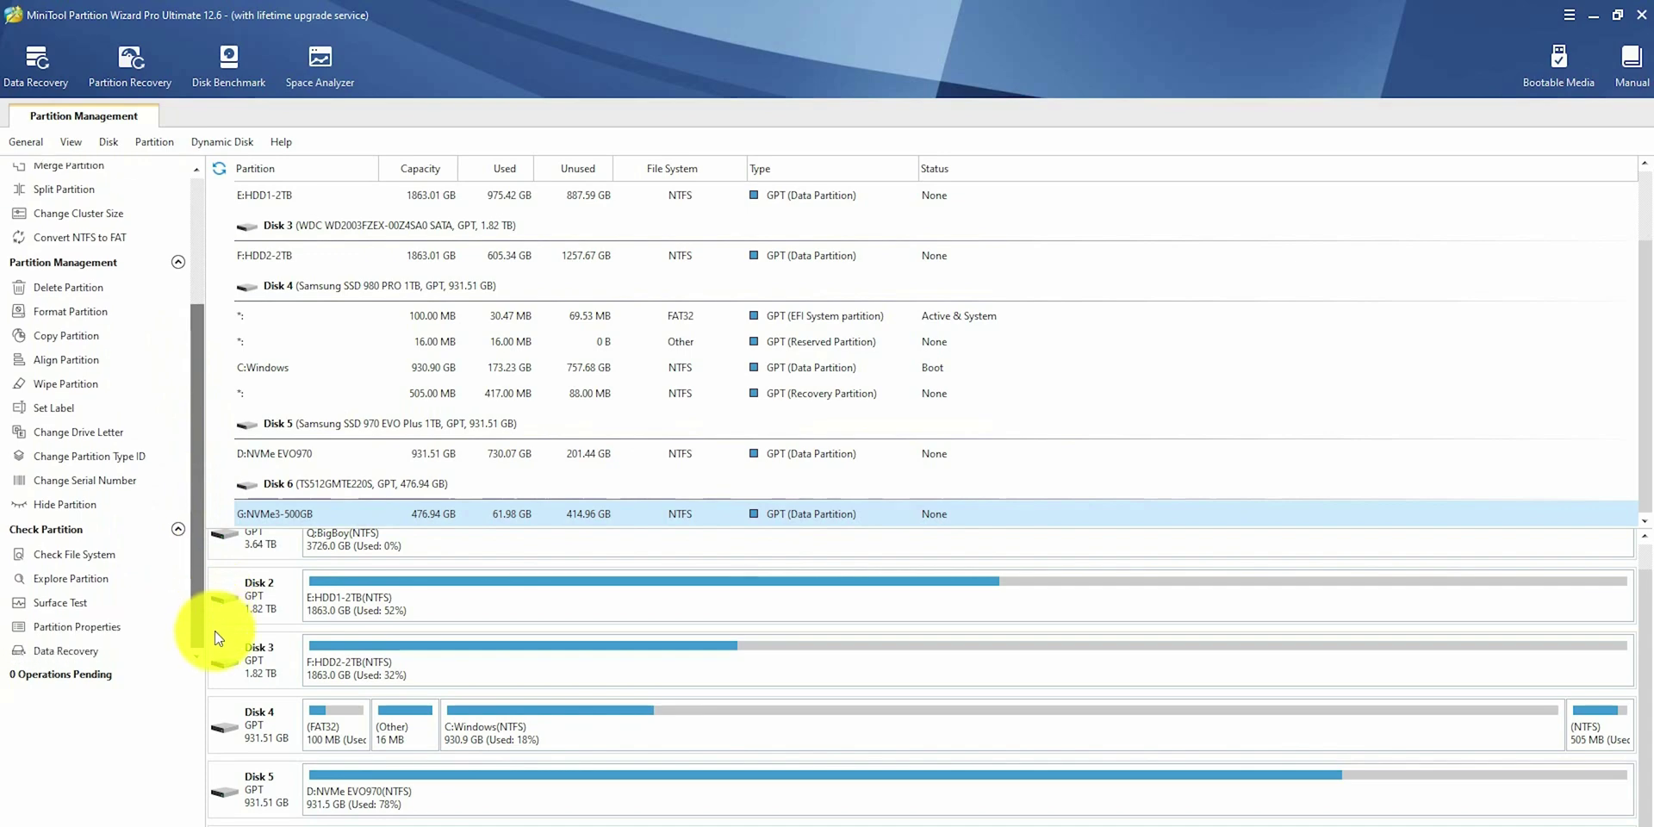
left_click(135, 408)
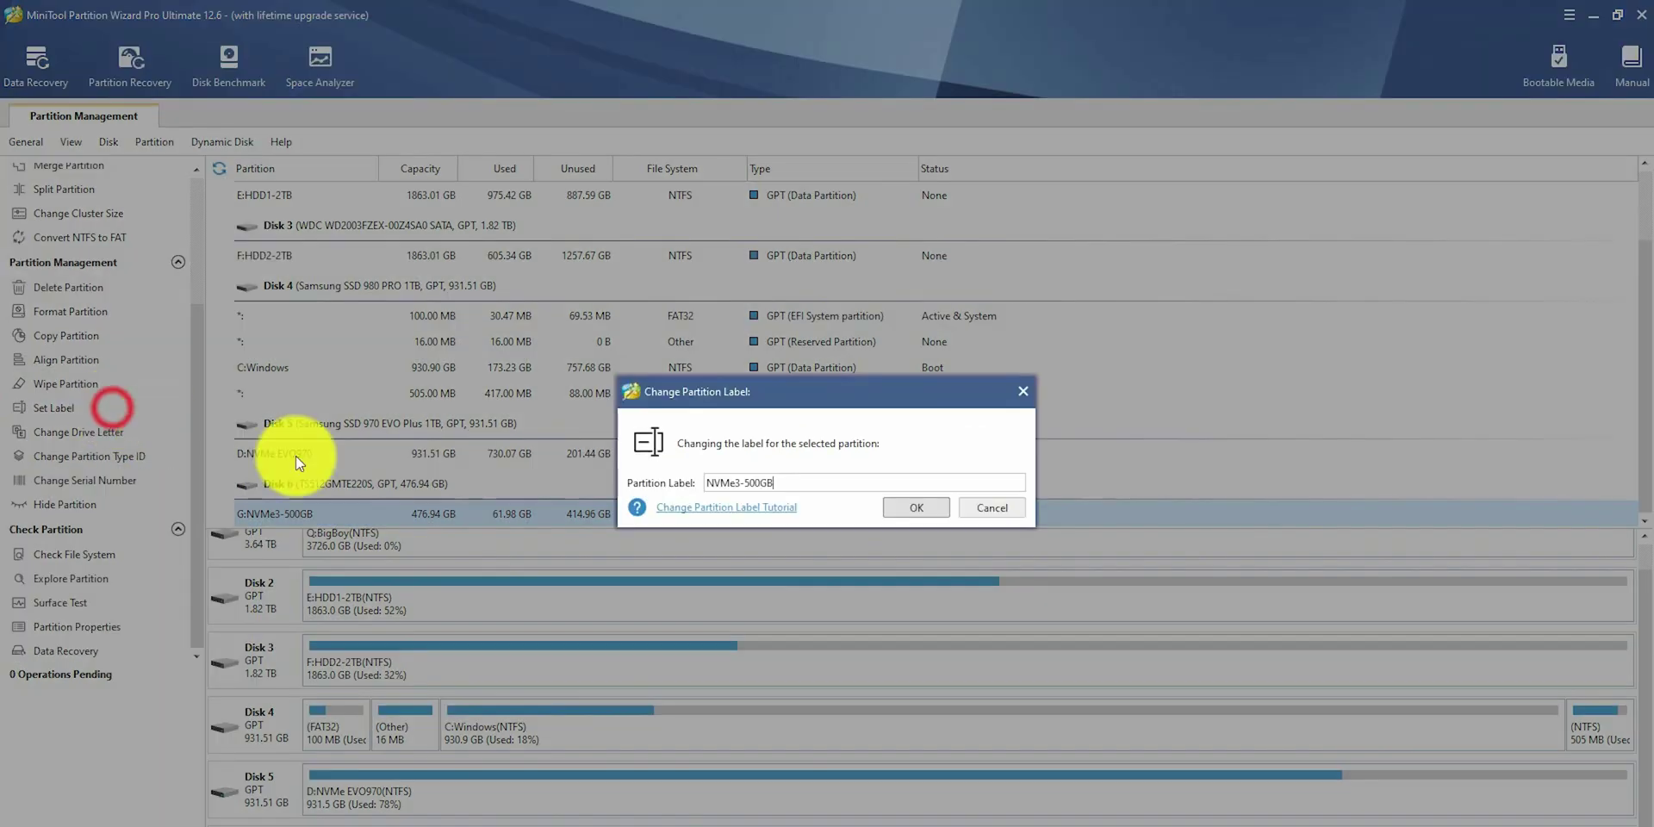
left_click_drag(743, 482, 786, 478)
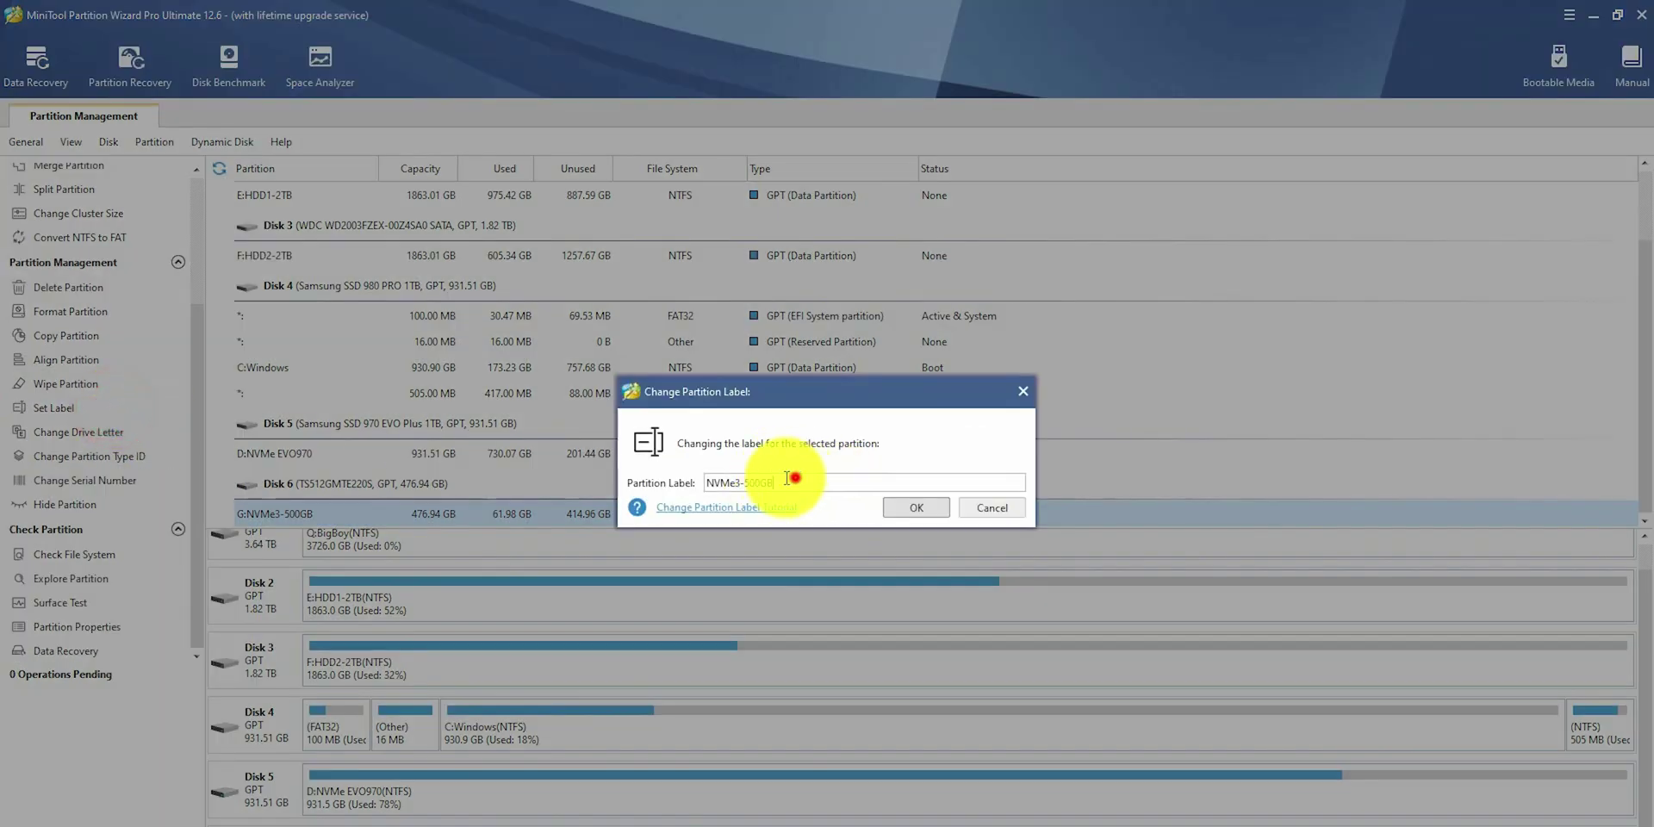
left_click(968, 510)
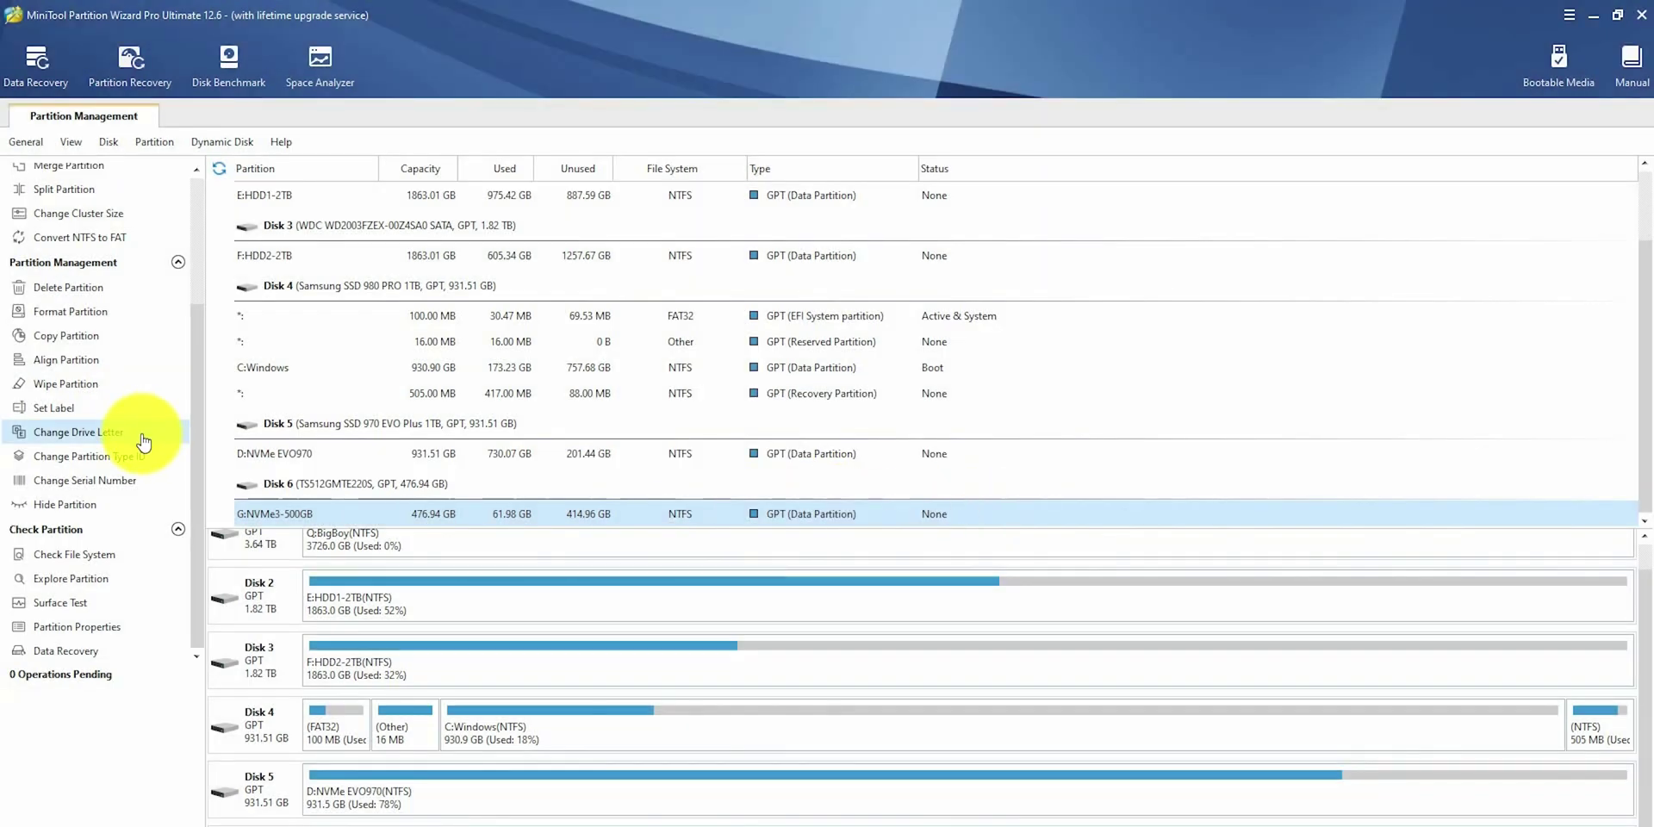
Examine the drive letters offered for the G: partition and the Check File System options, cancelling both dialogs
left_click(143, 440)
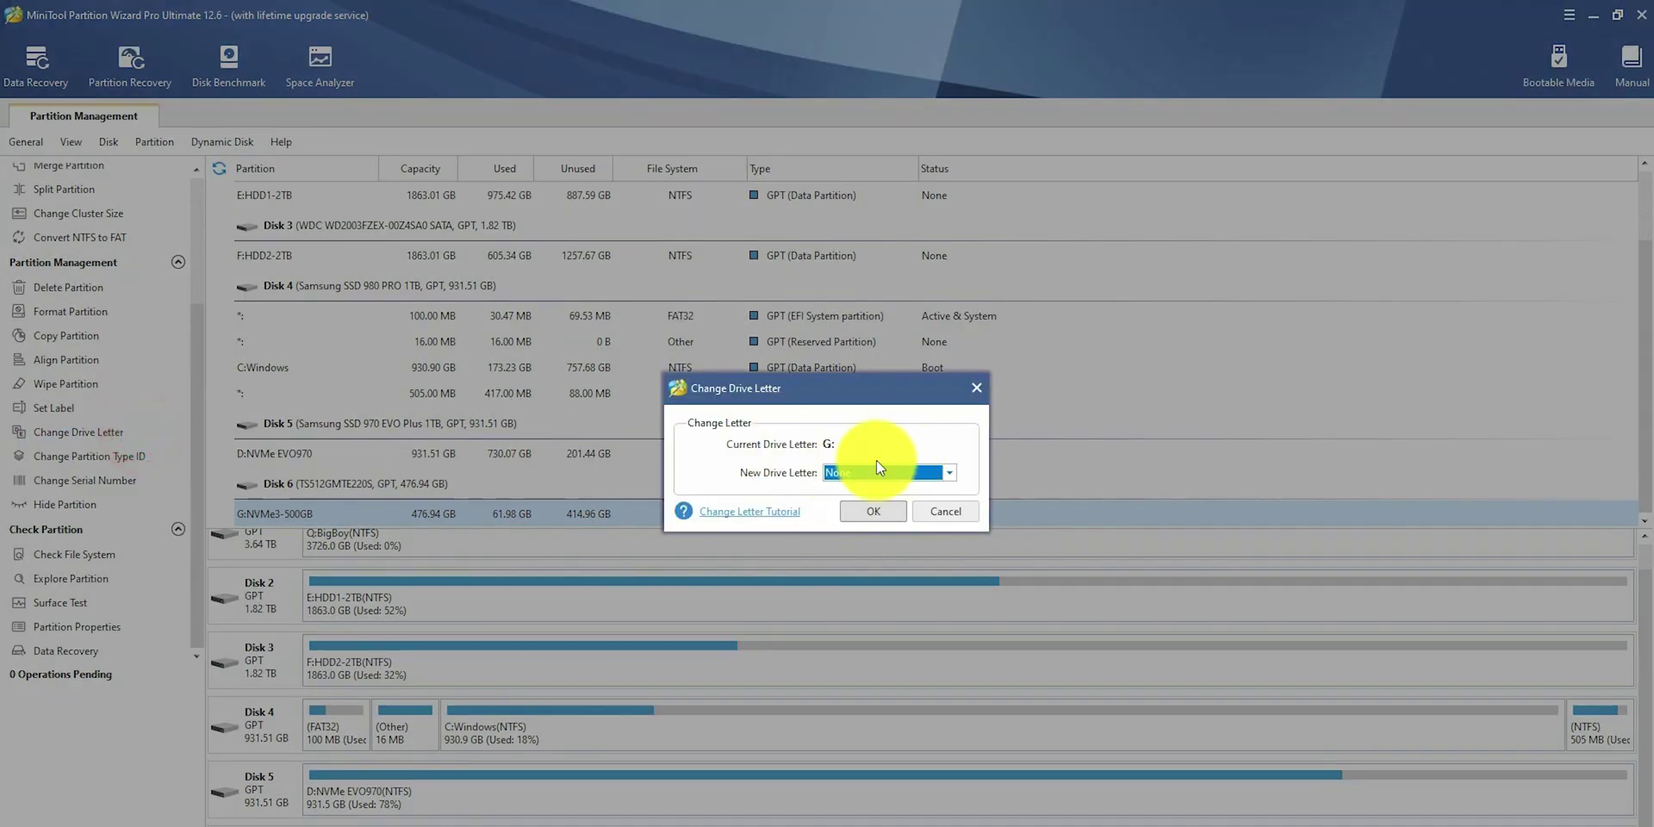
left_click(878, 475)
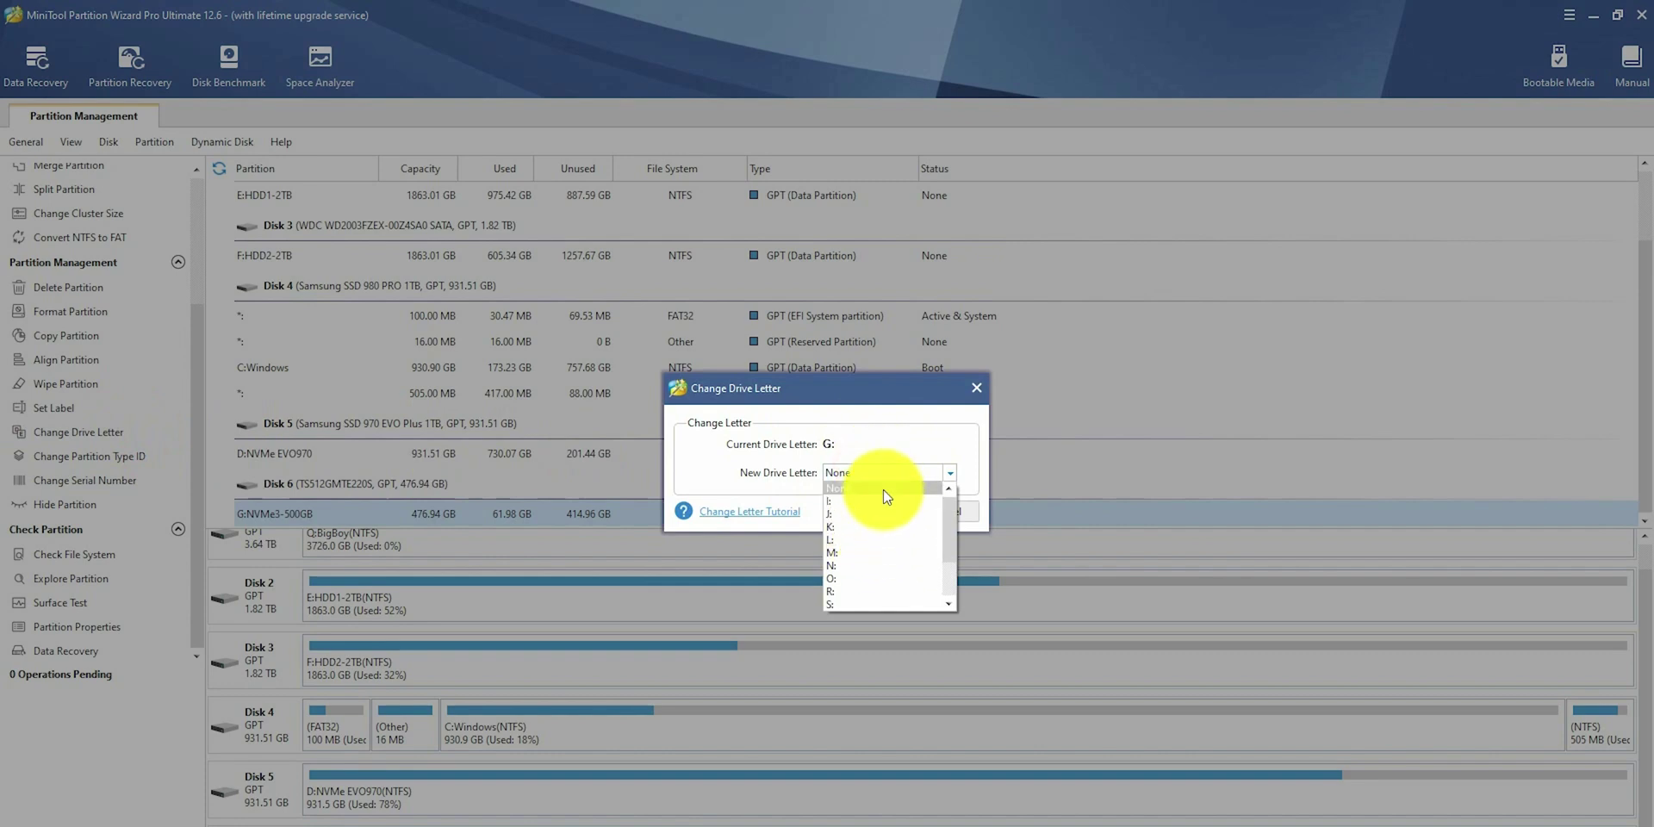
left_click_drag(949, 509, 948, 565)
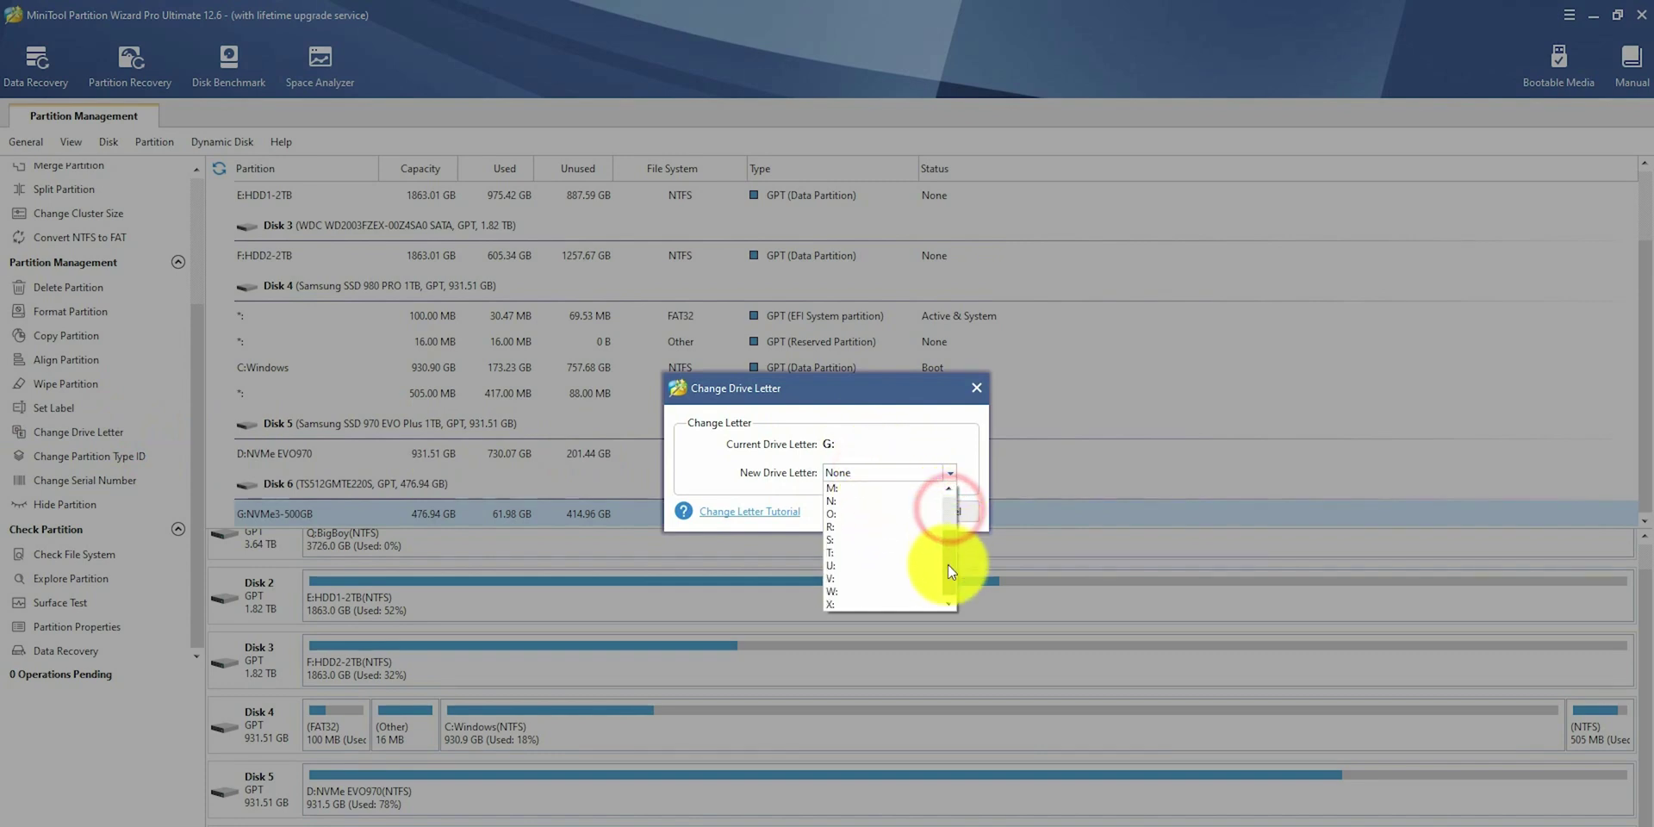
left_click(897, 426)
left_click(946, 512)
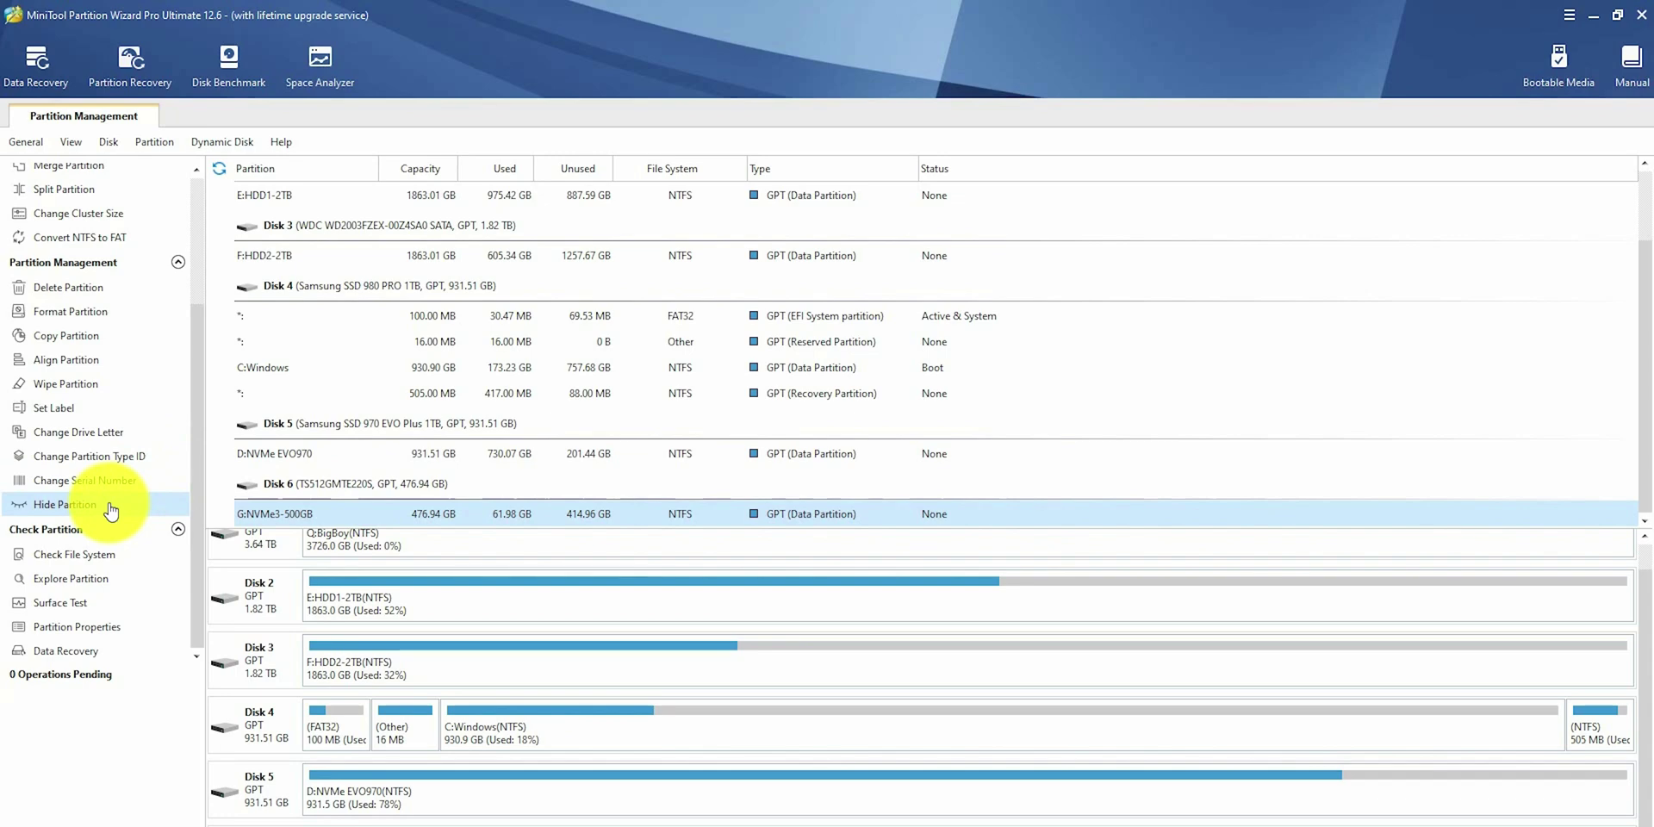
left_click(130, 560)
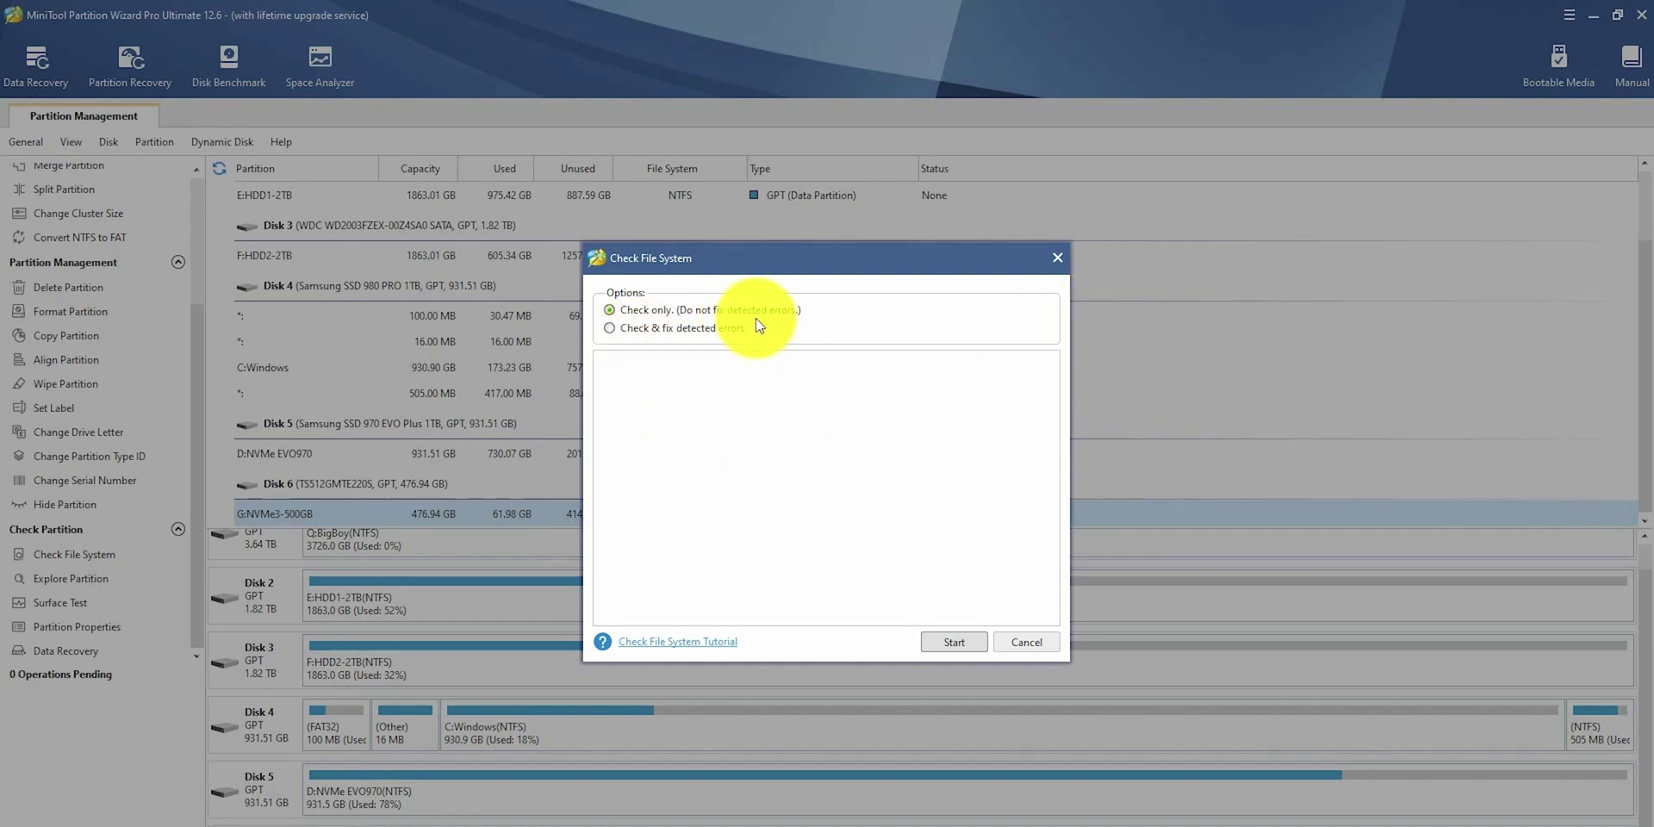
left_click(1056, 260)
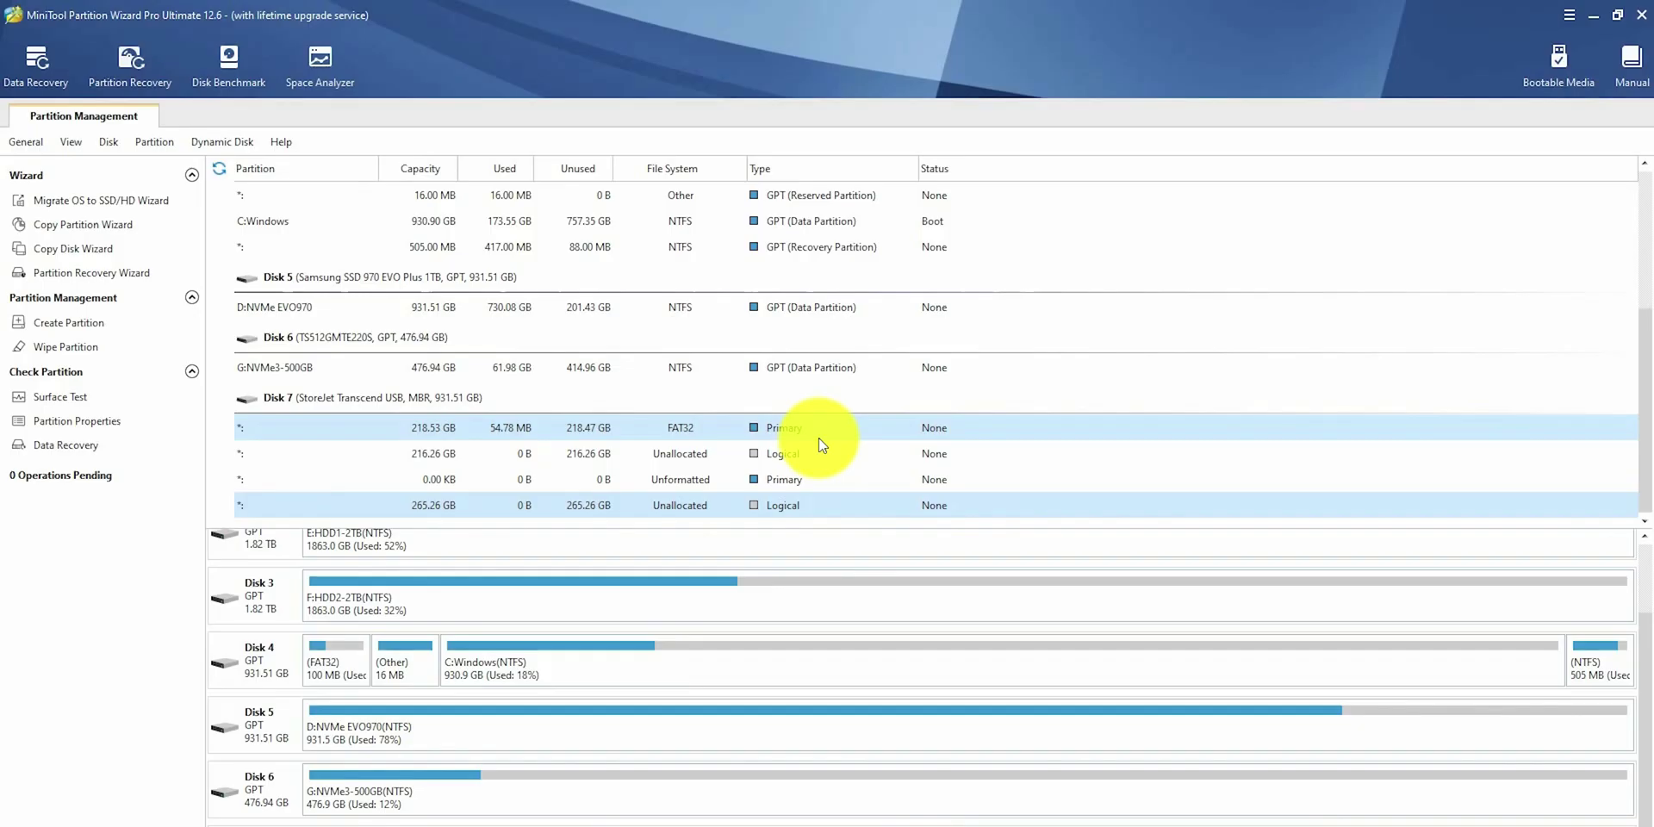
Select Disk 7 and its FAT32, 216.26 GB unallocated and unformatted areas to compare the operations available for each
left_click(660, 373)
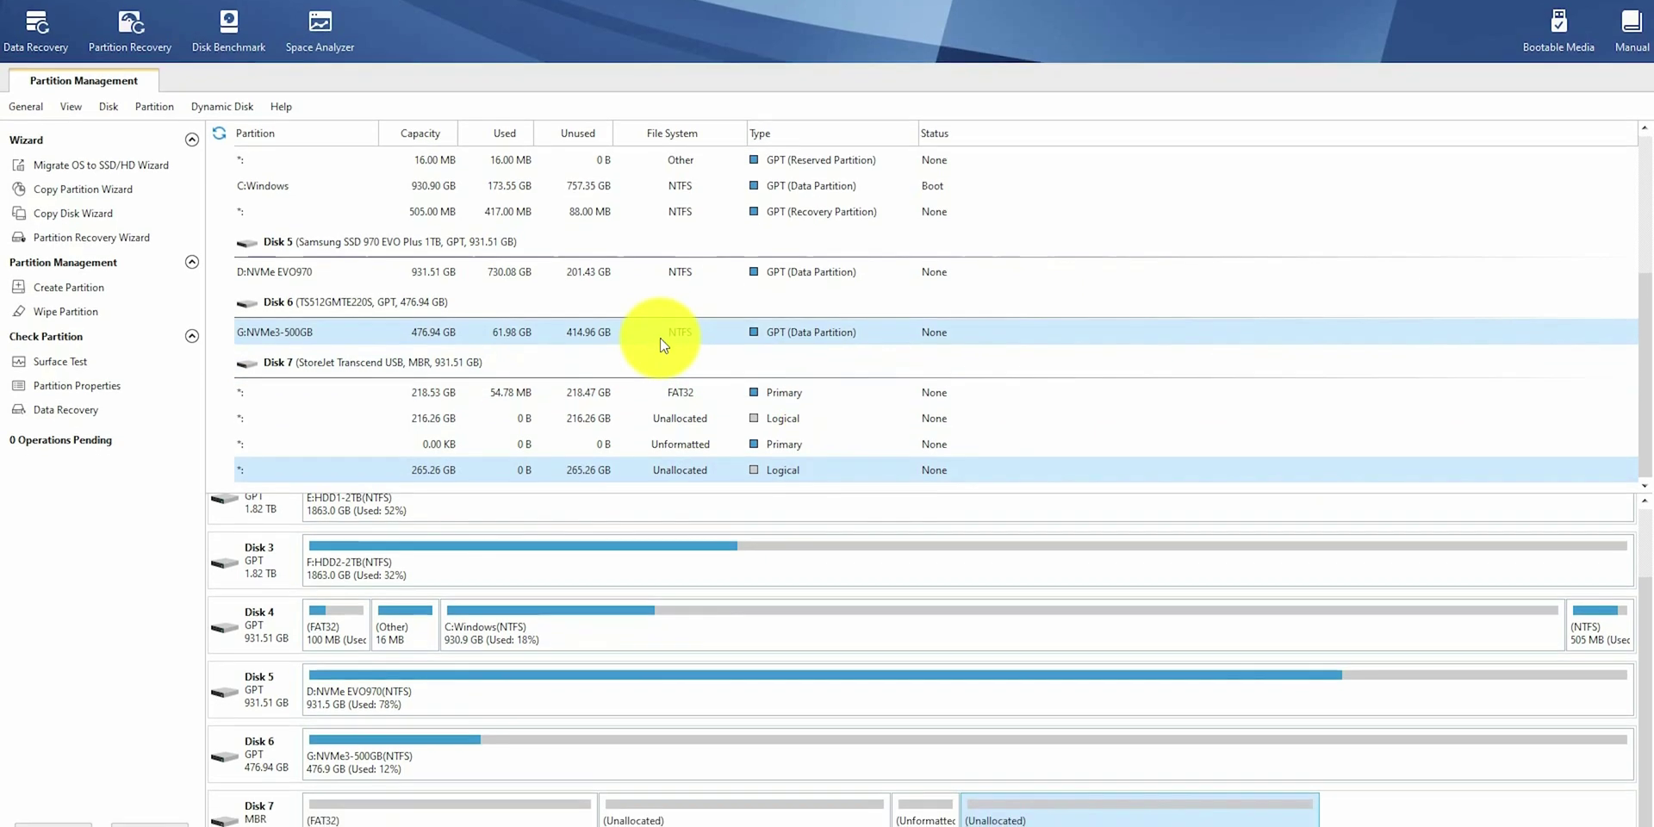
left_click(577, 323)
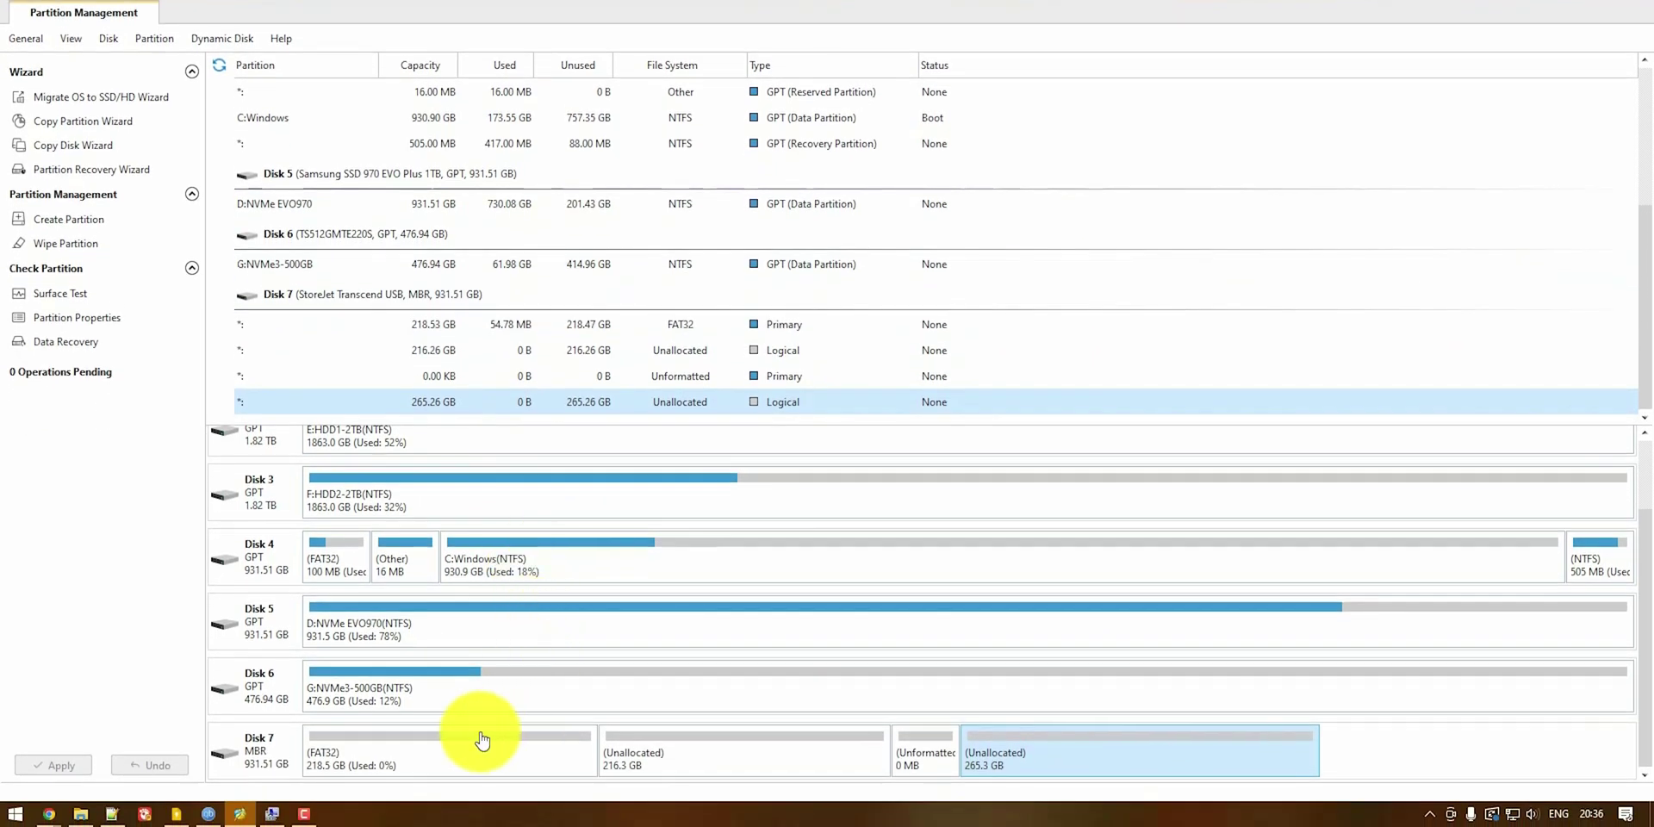
left_click(246, 754)
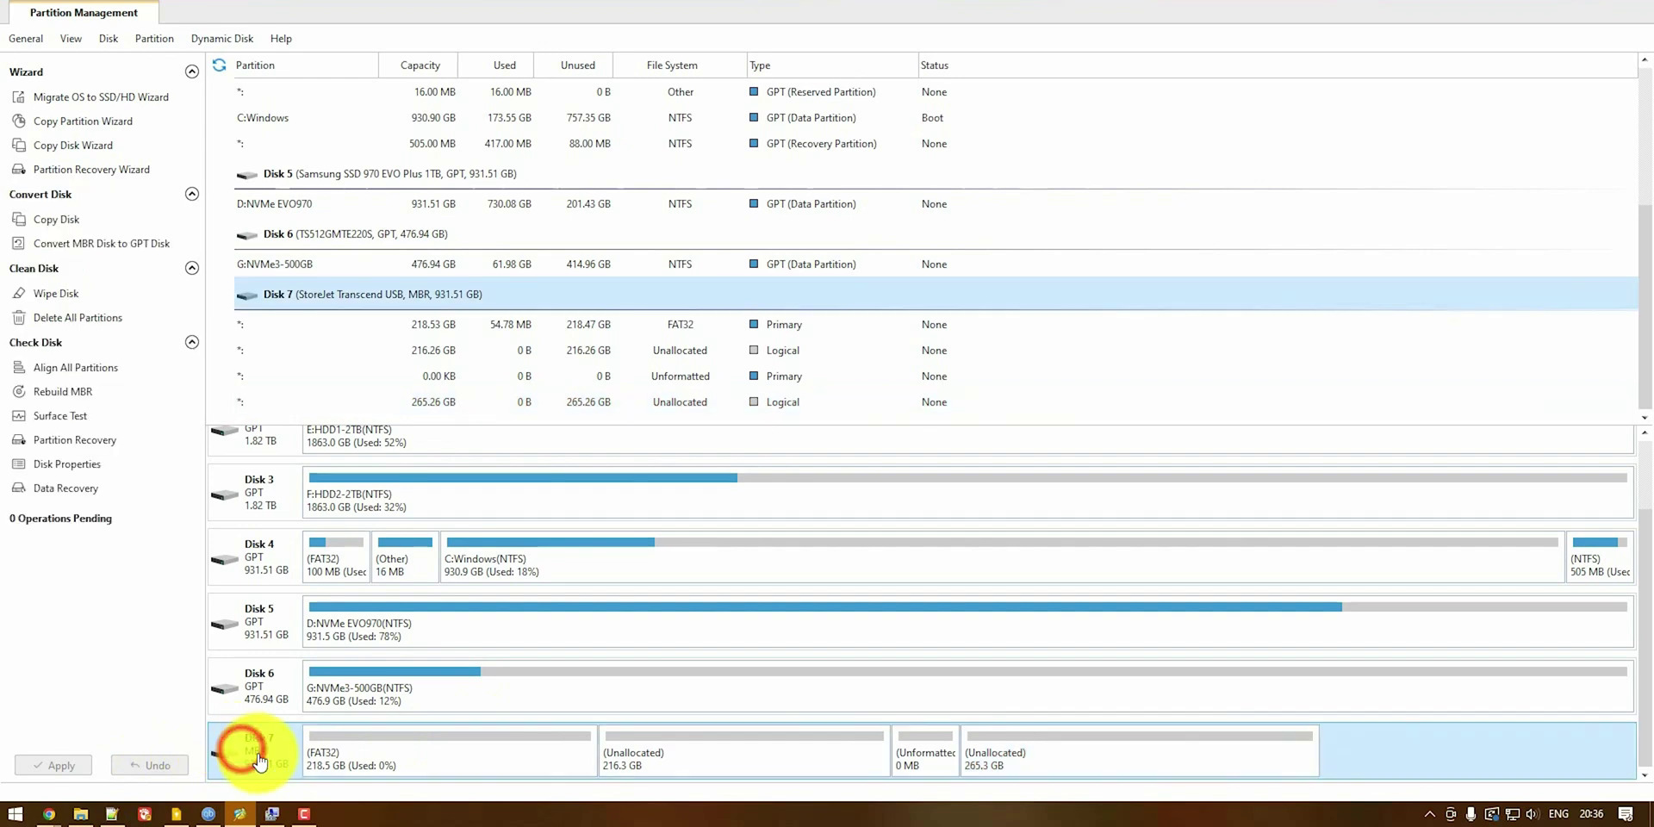
left_click(483, 763)
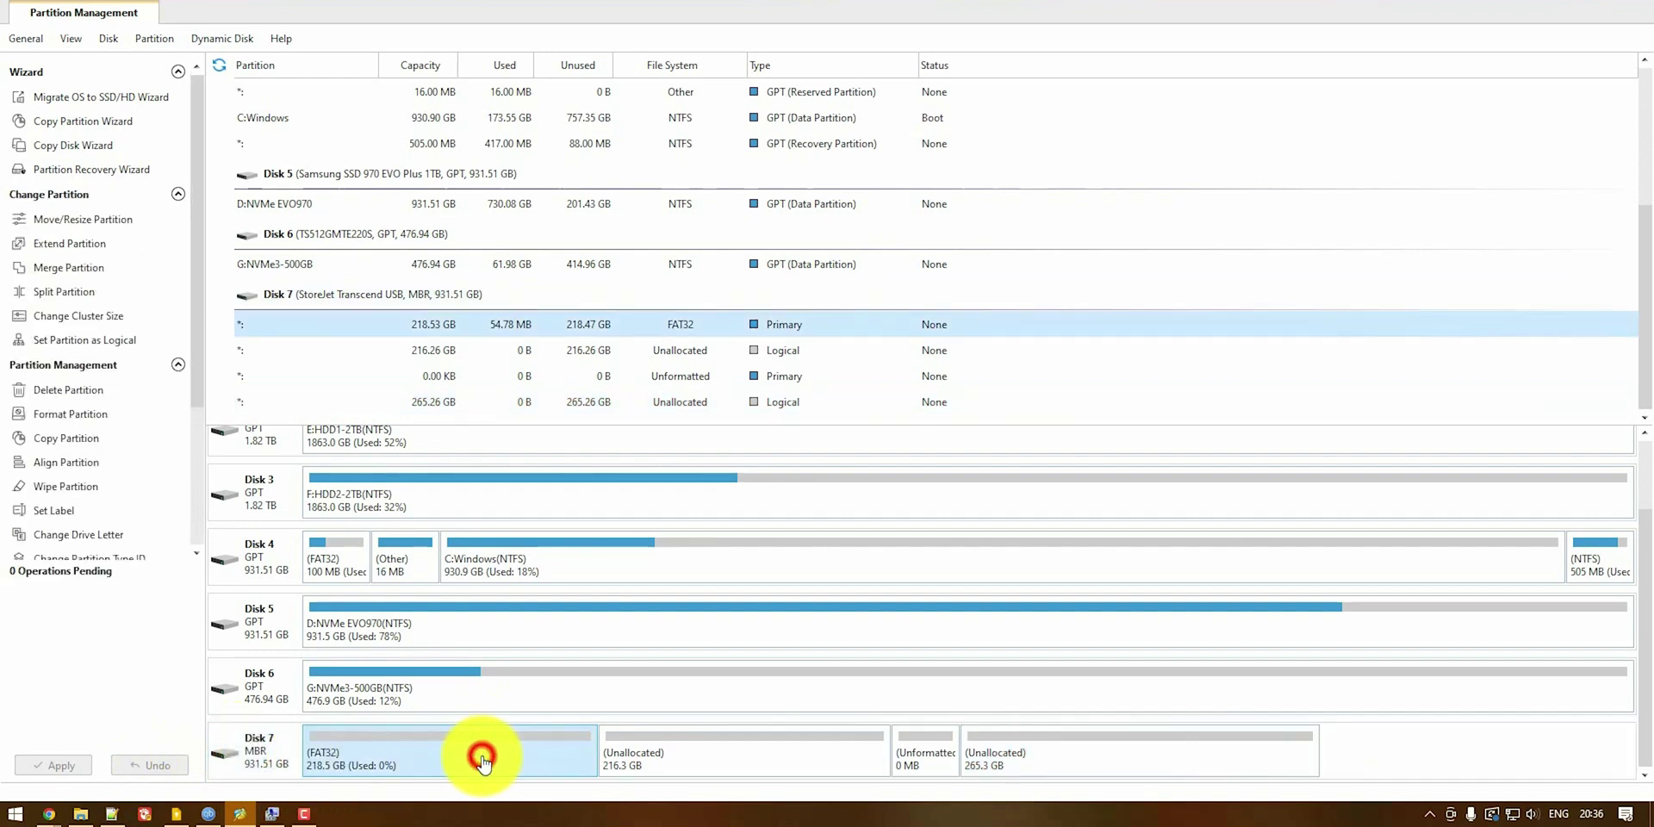
left_click(701, 762)
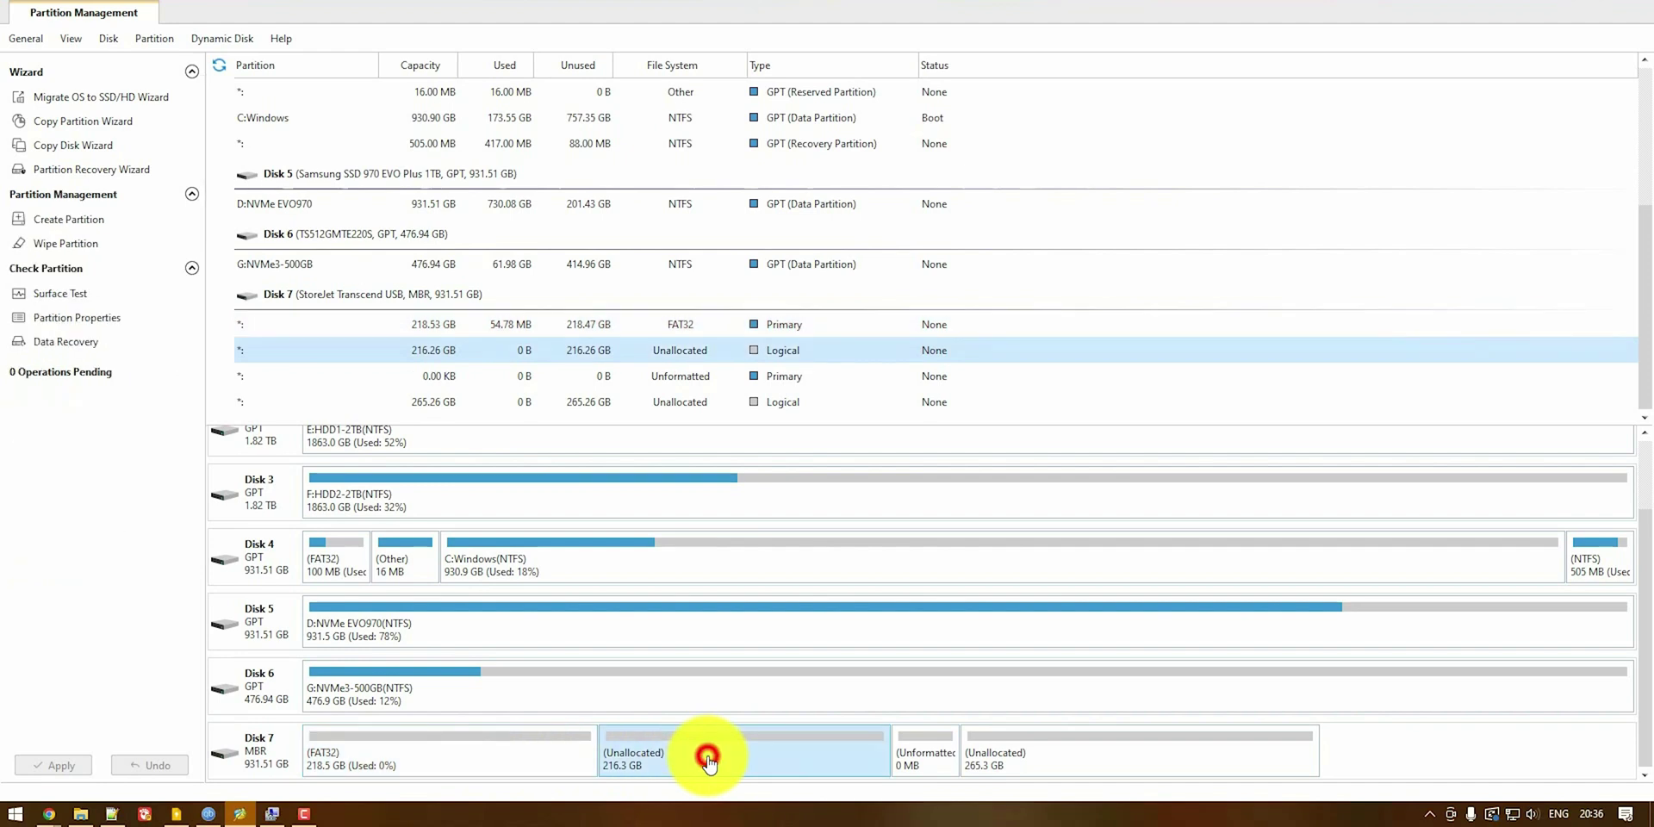
left_click(917, 768)
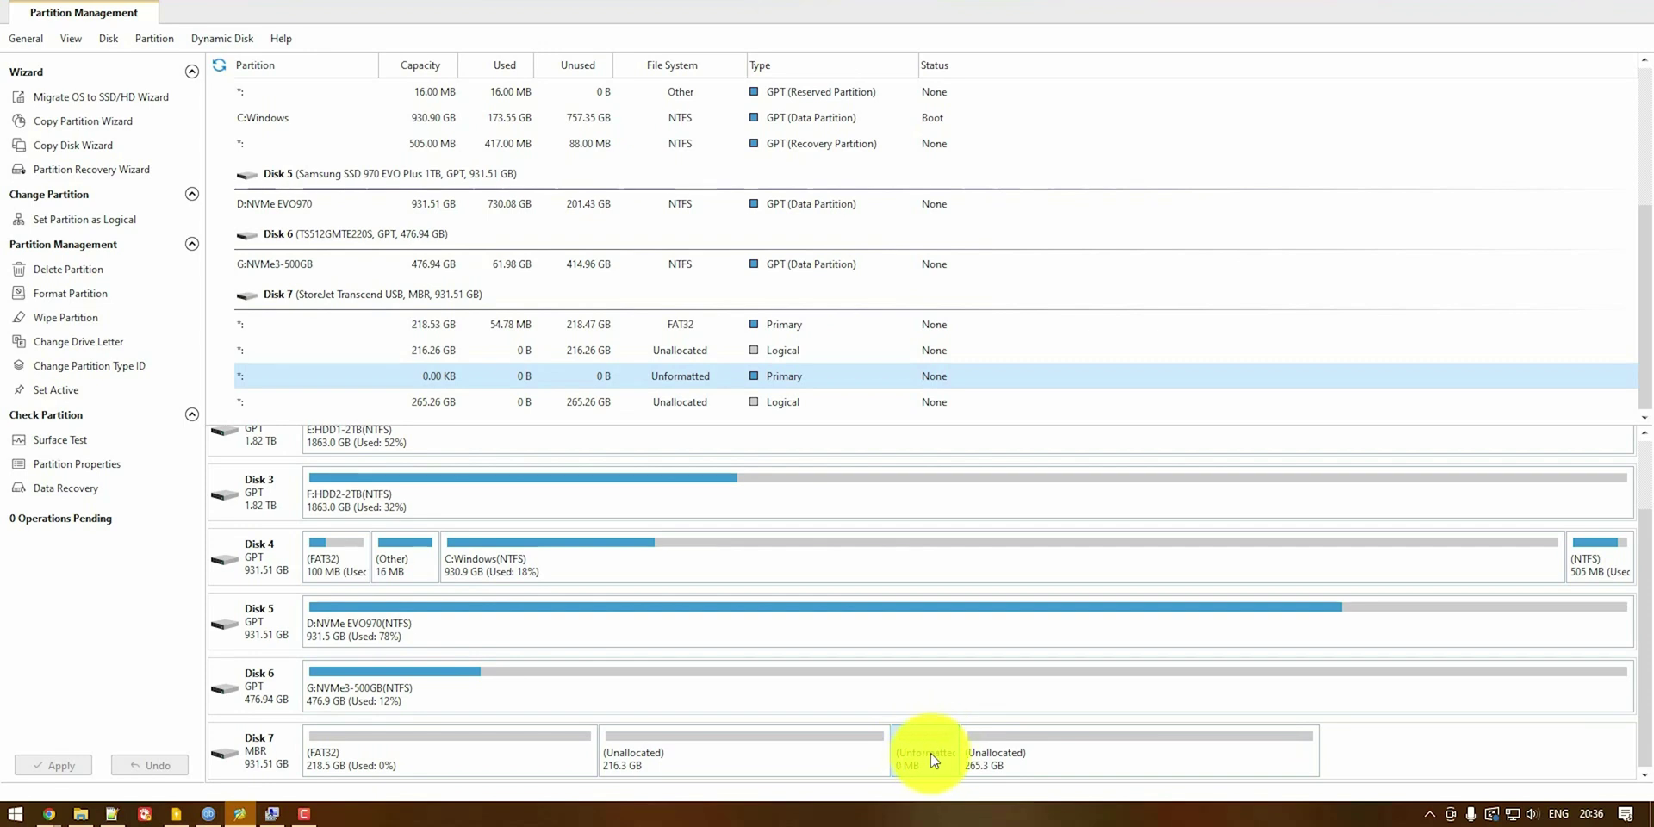
Refresh the disk list and inspect Disk 7's L: partition and 265.26 GB unallocated space
key("F5")
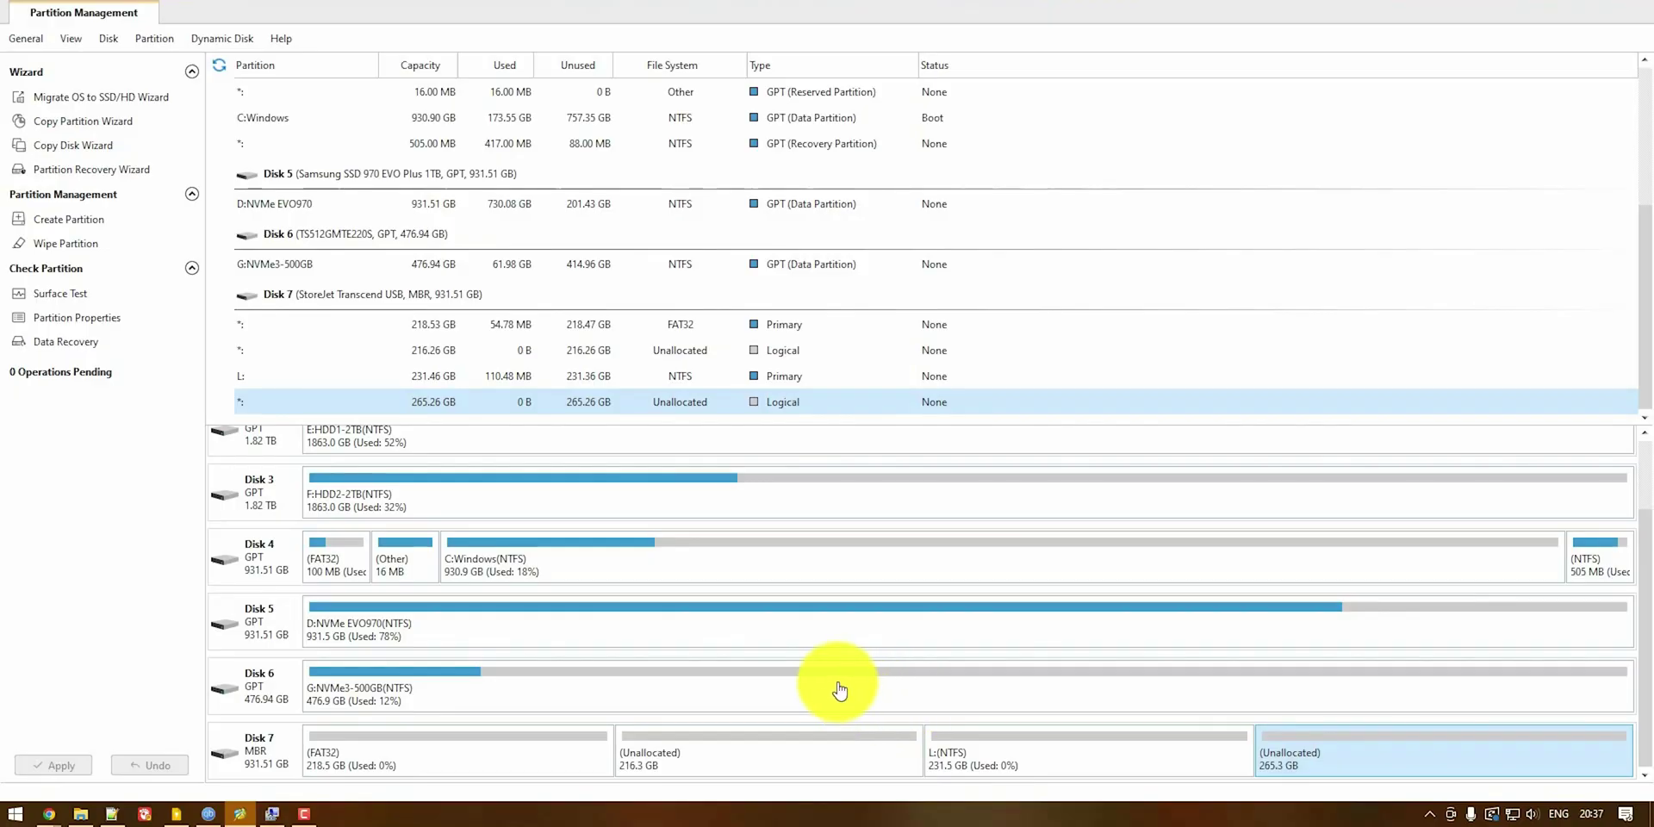
left_click(985, 750)
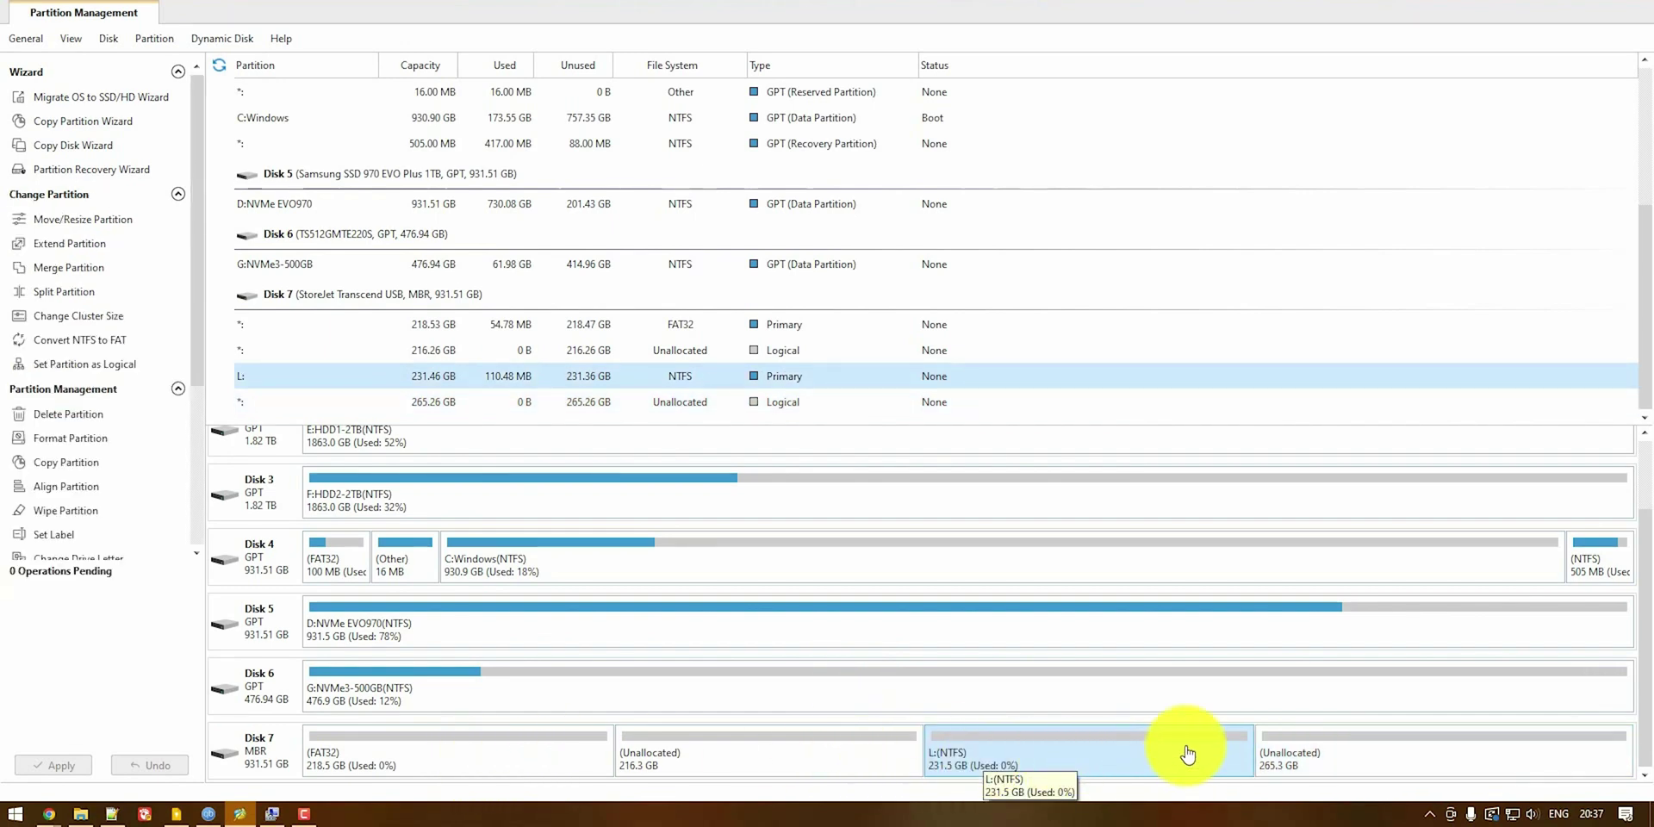
left_click(1303, 754)
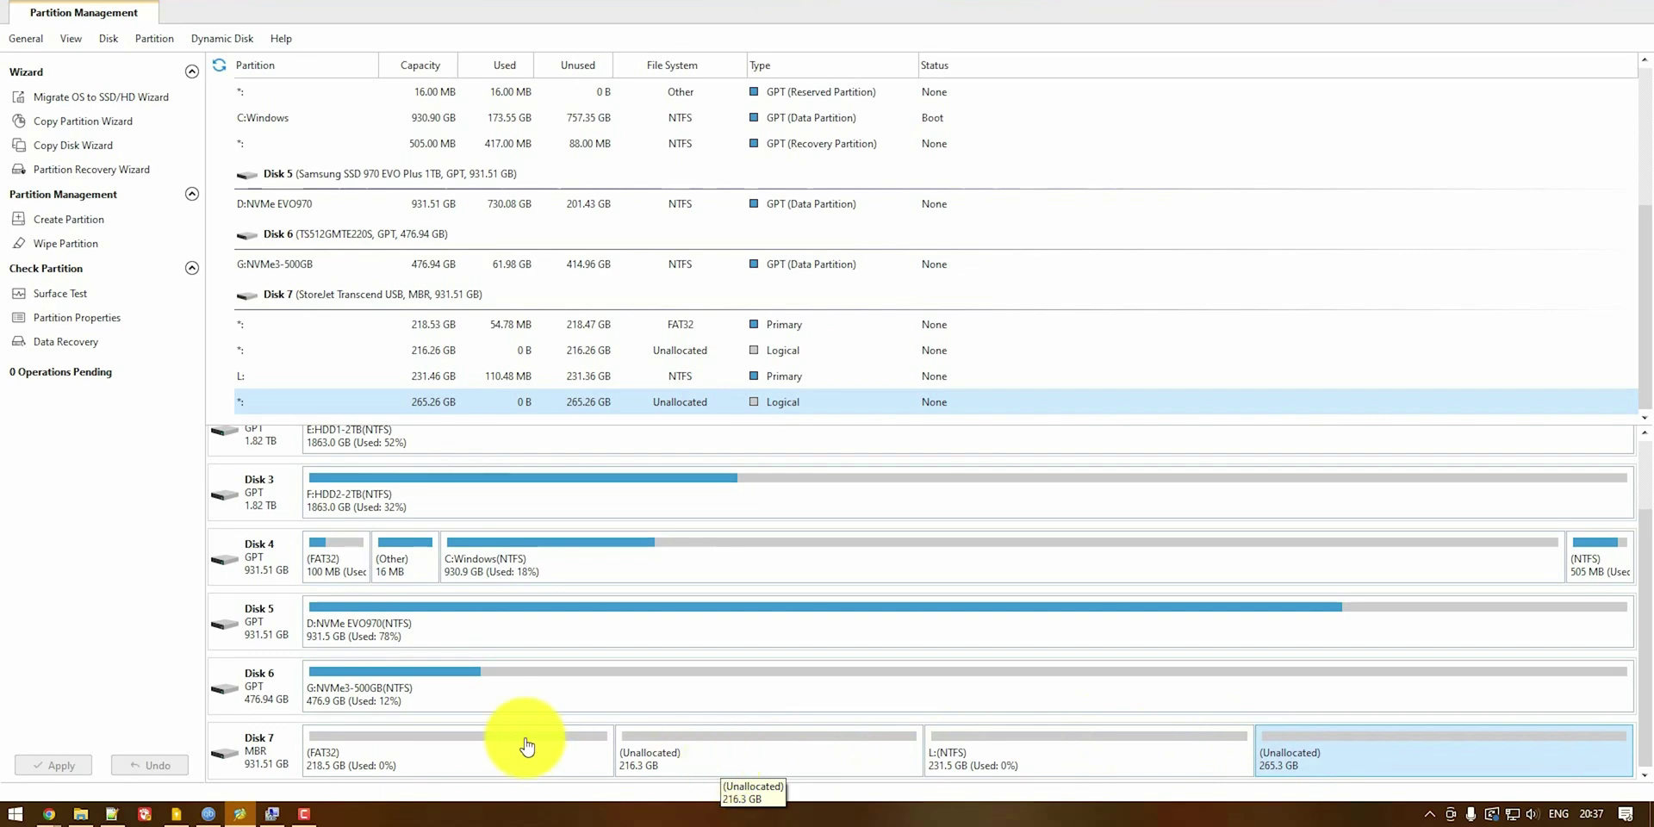
Switch to Windows Disk Management, select Disk 6's 218.53 GB partition and view the operations offered for the L: volume
left_click(272, 812)
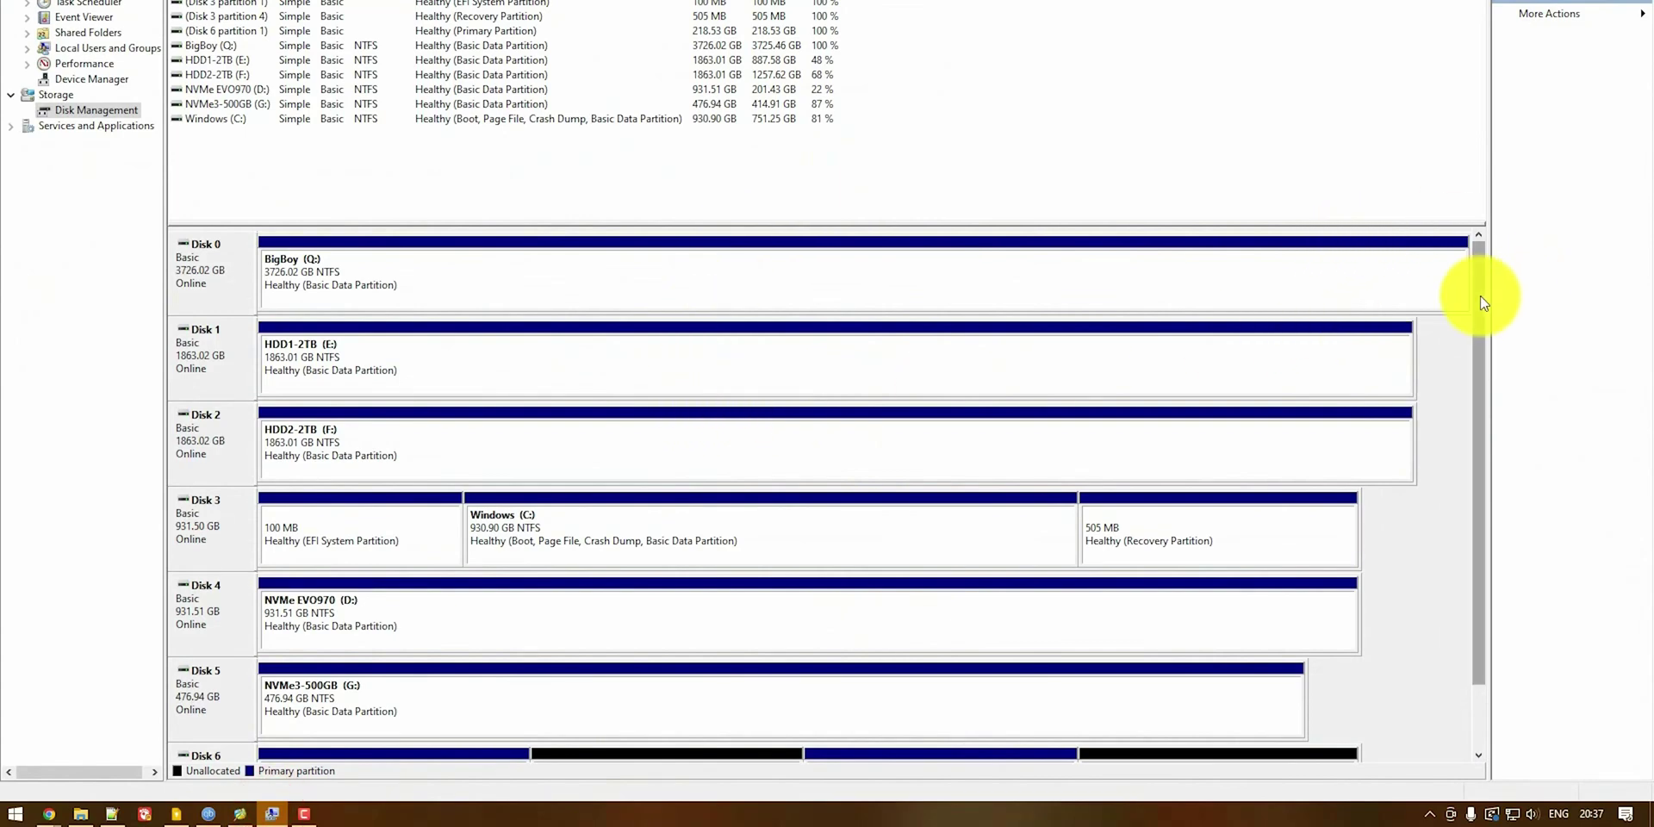
left_click_drag(1481, 297, 1490, 389)
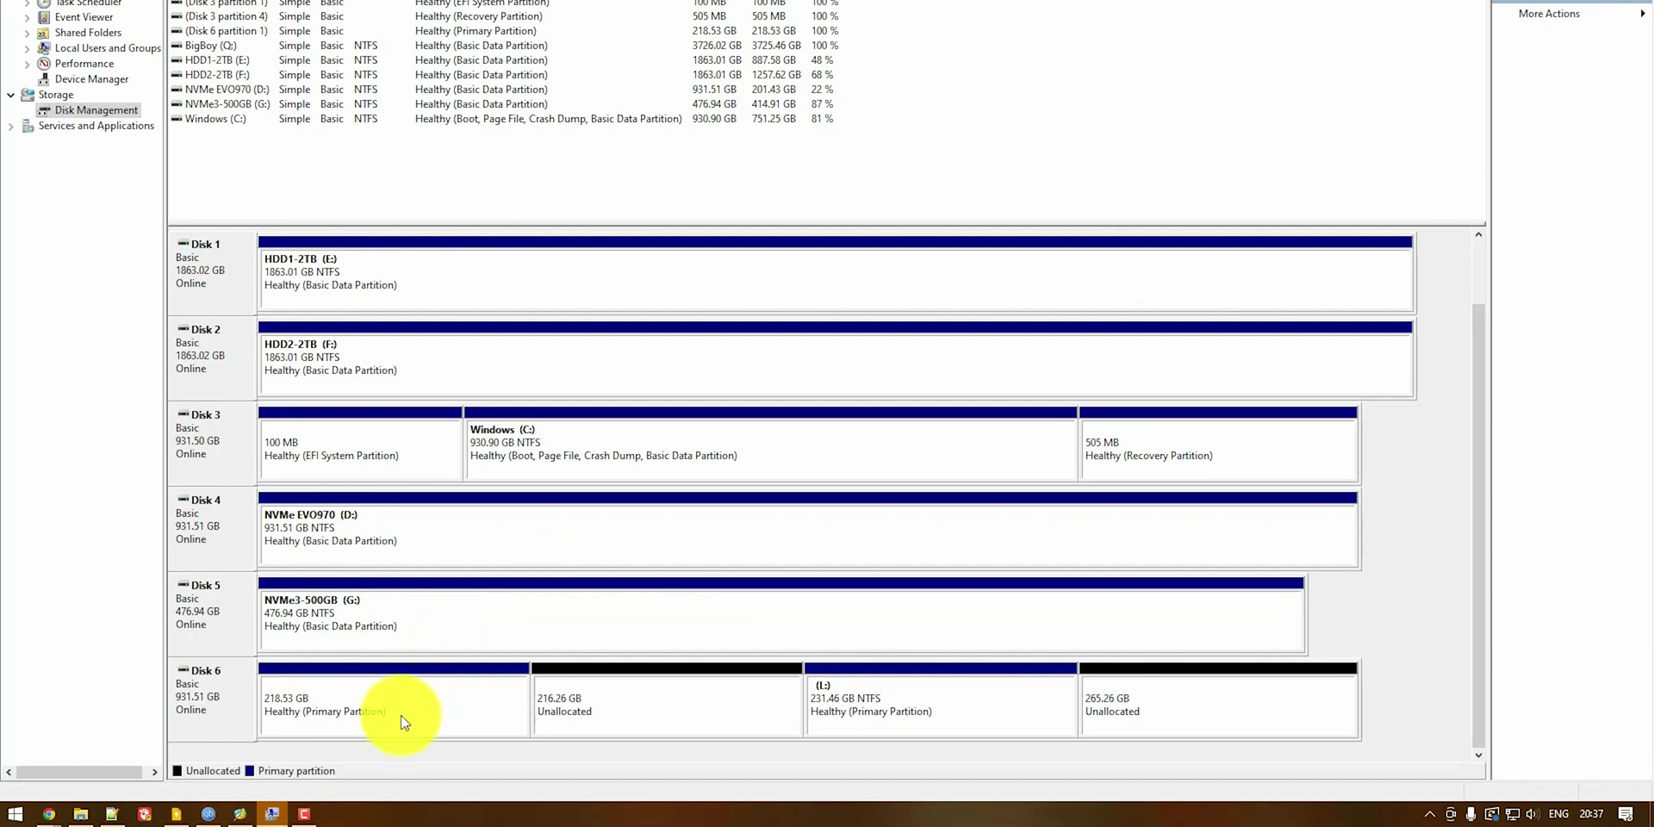
left_click(454, 700)
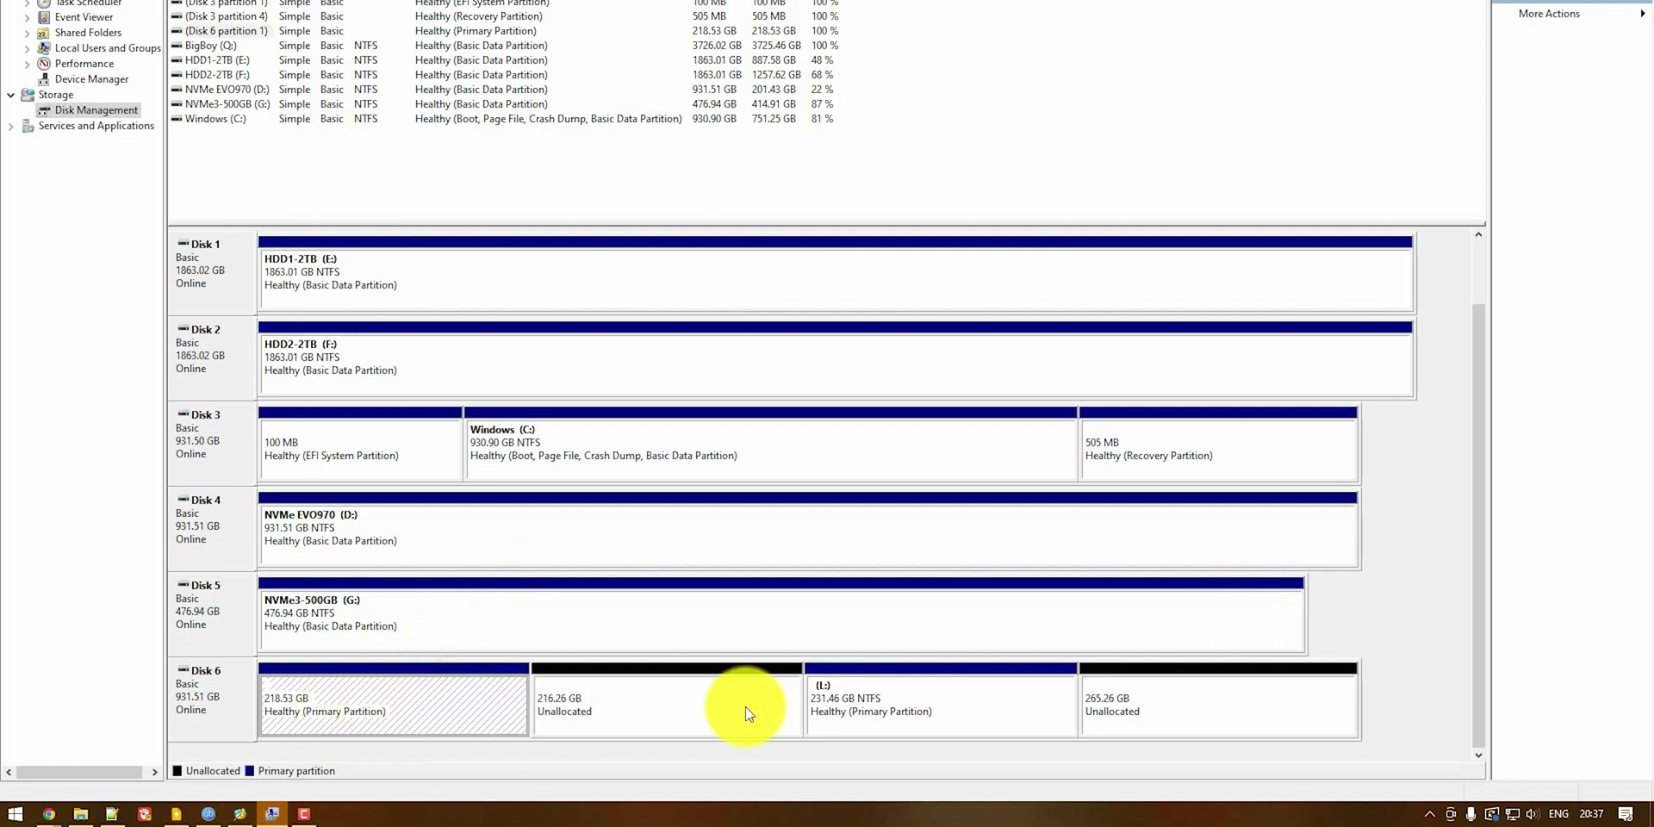
right_click(898, 696)
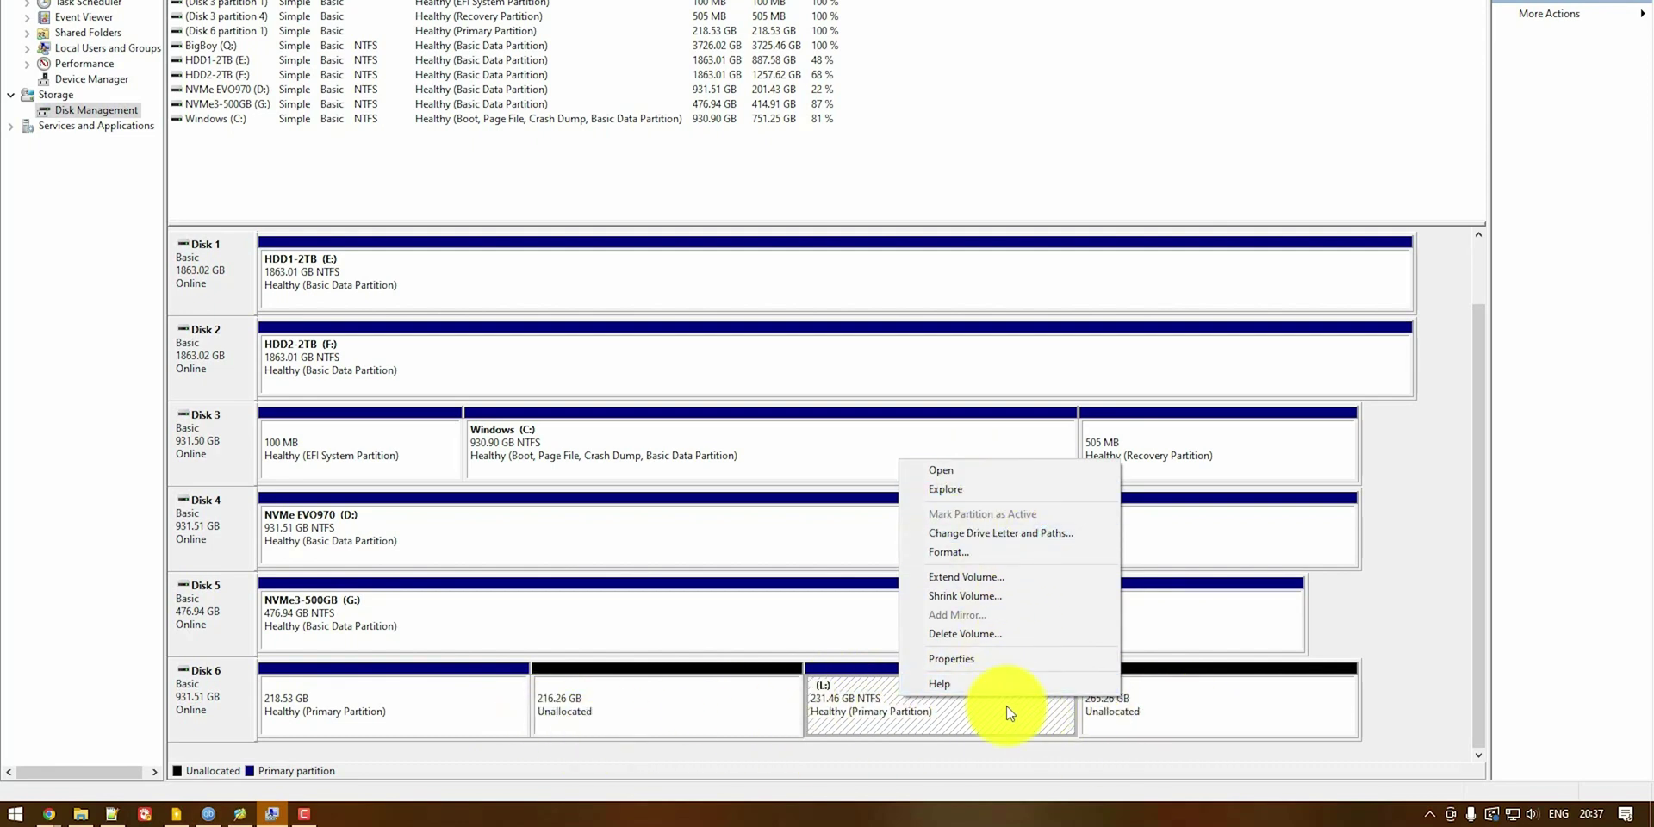
left_click(831, 703)
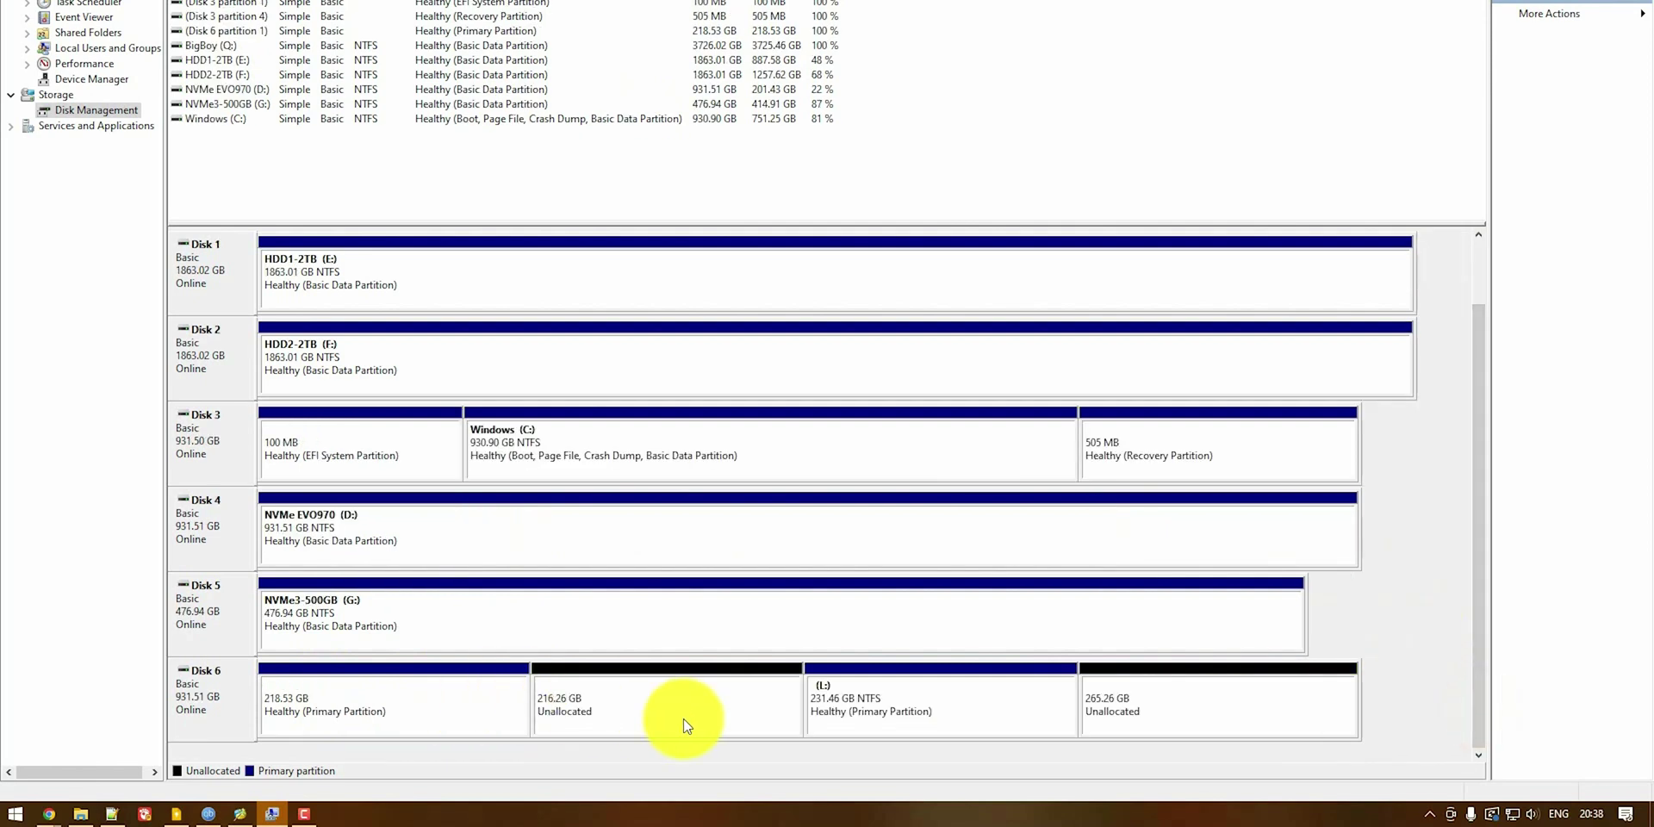
View the operations offered for Disk 6's 218.53 GB primary partition and open its properties
left_click(362, 705)
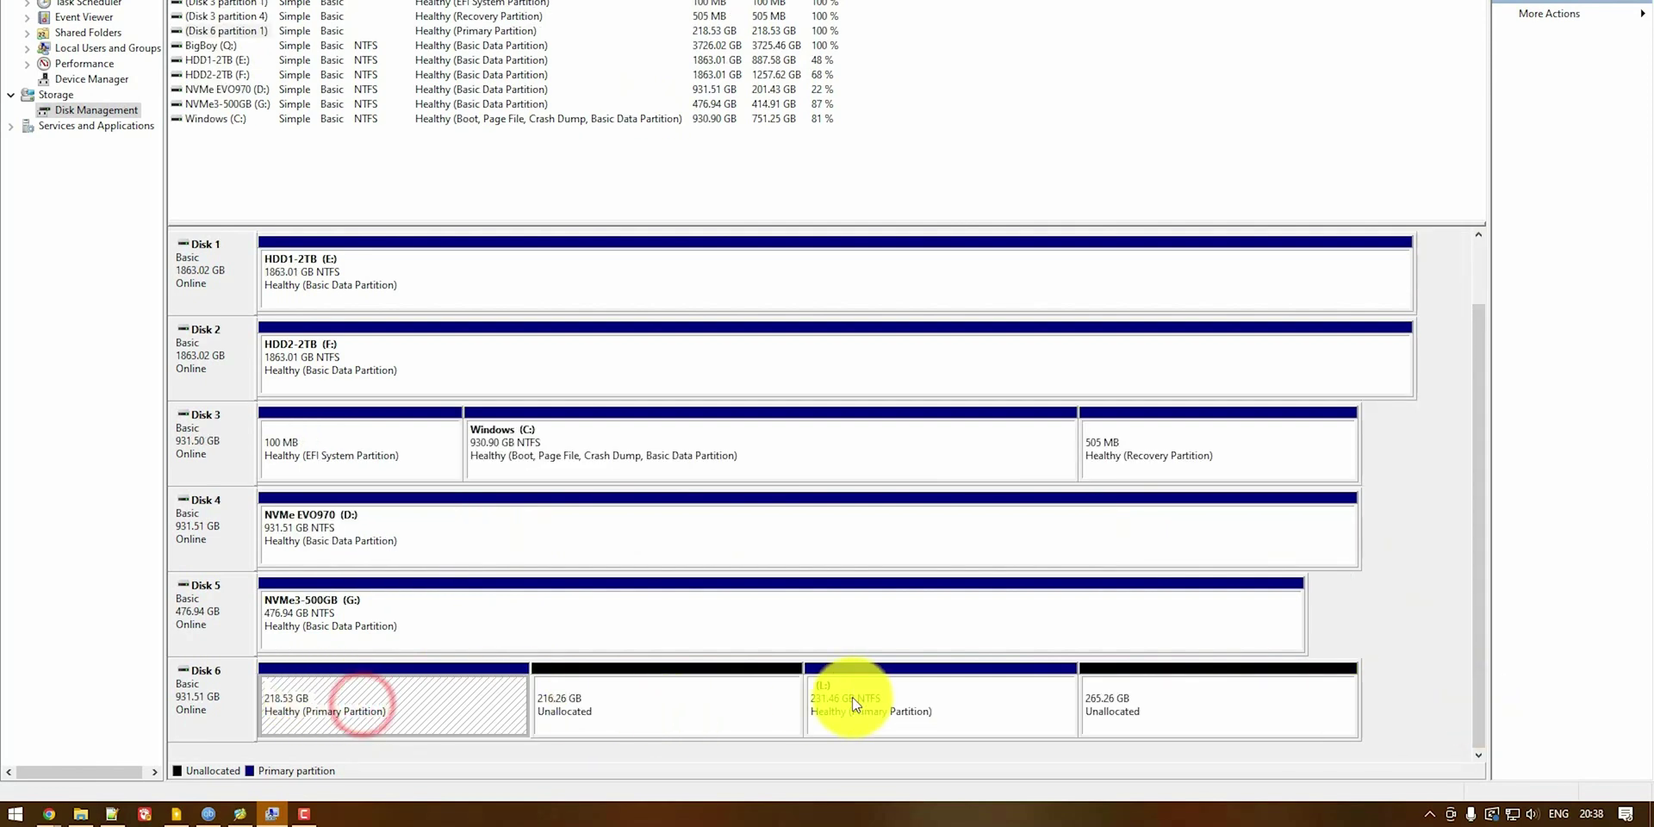
right_click(458, 718)
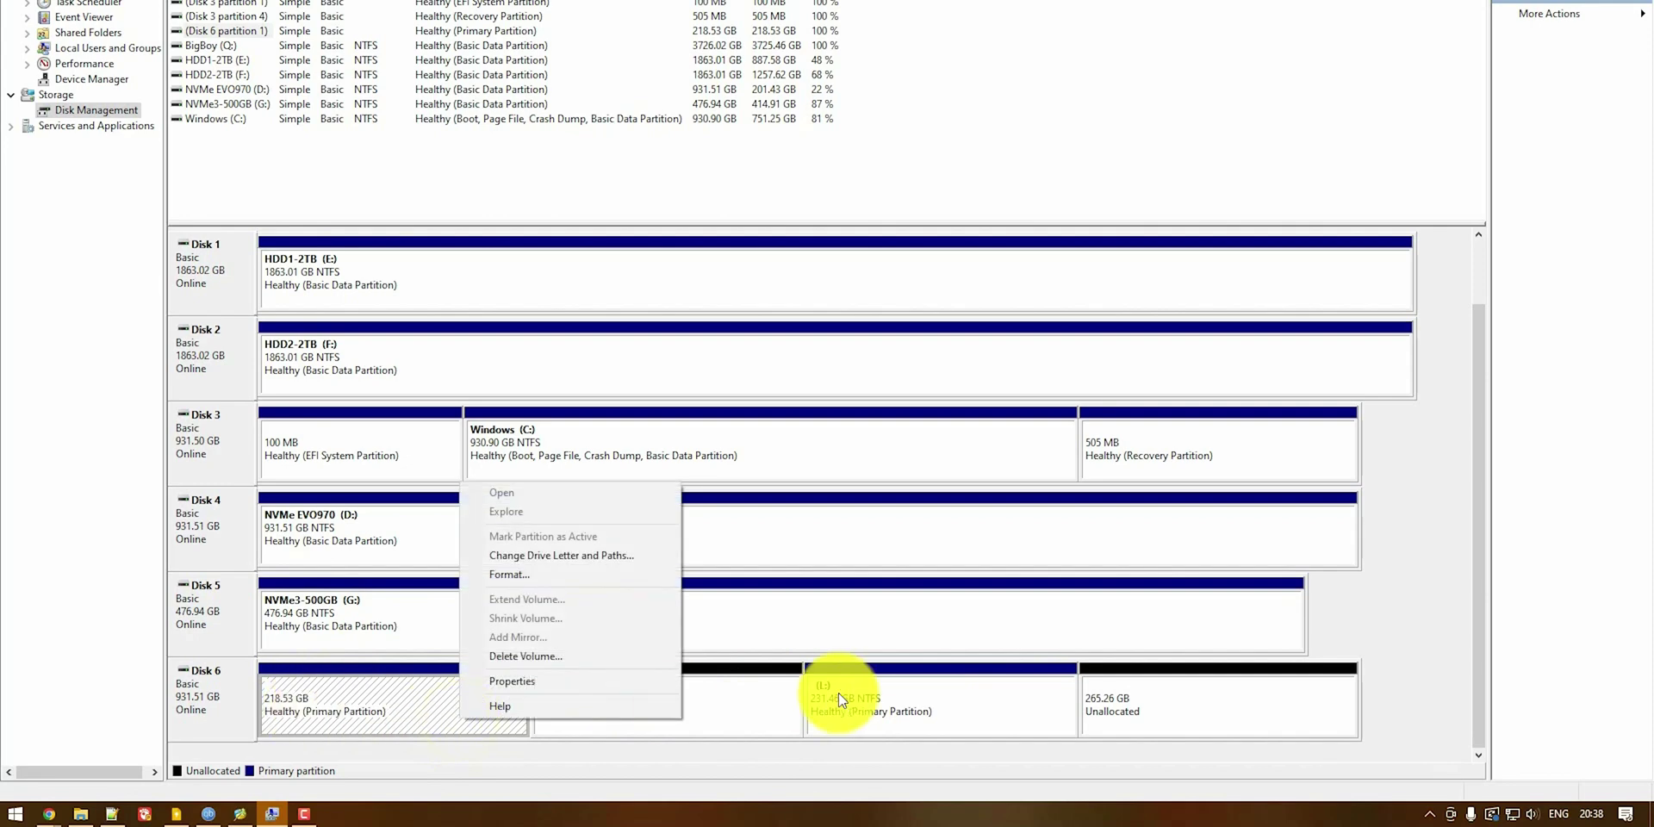
left_click(414, 722)
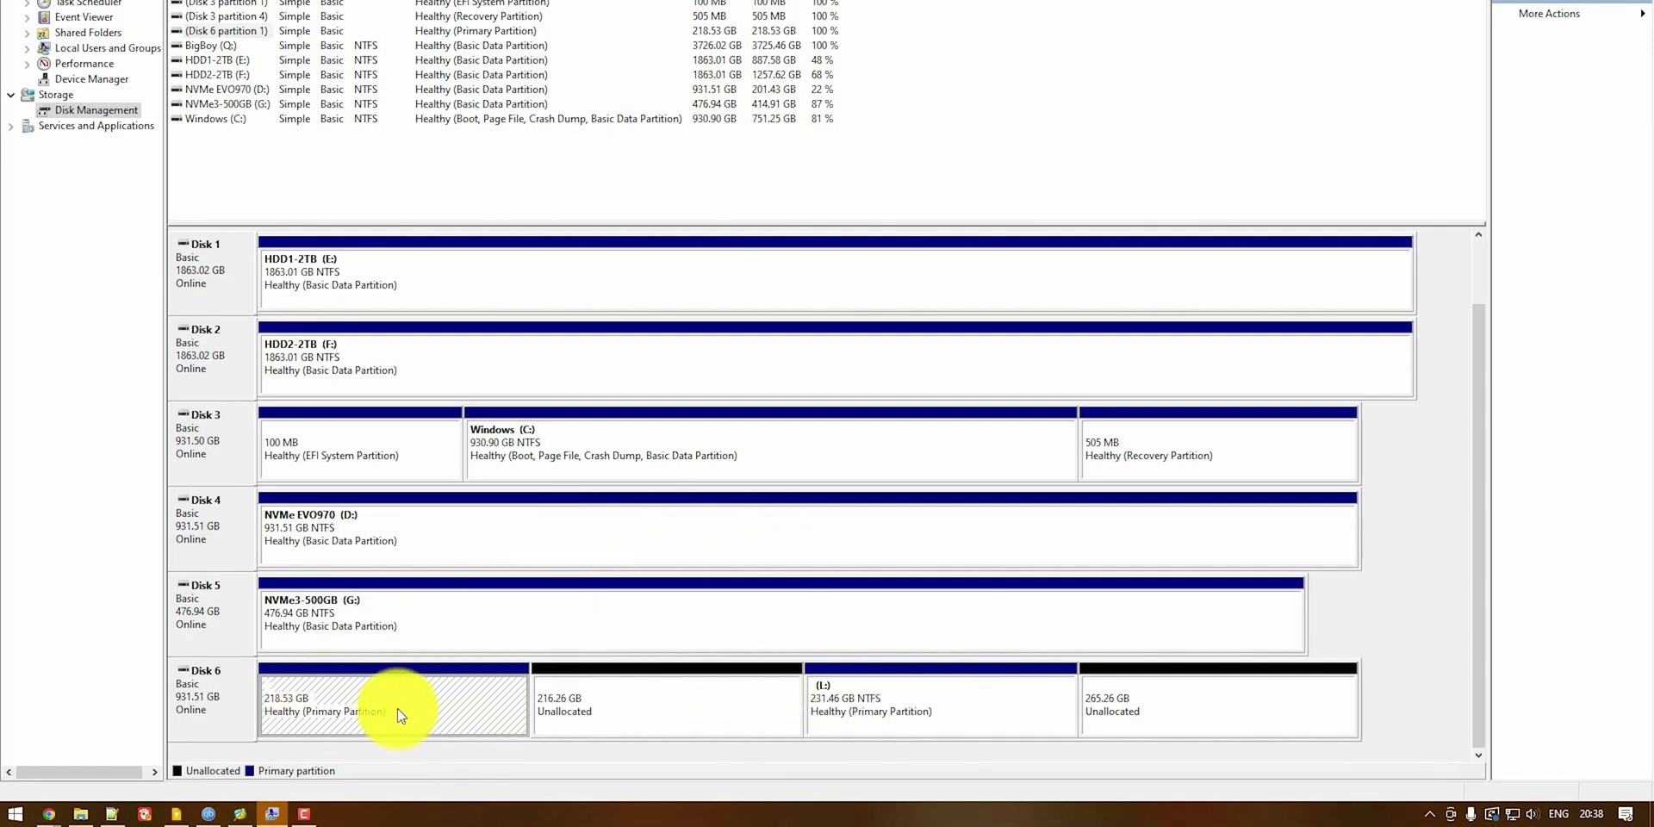
right_click(393, 707)
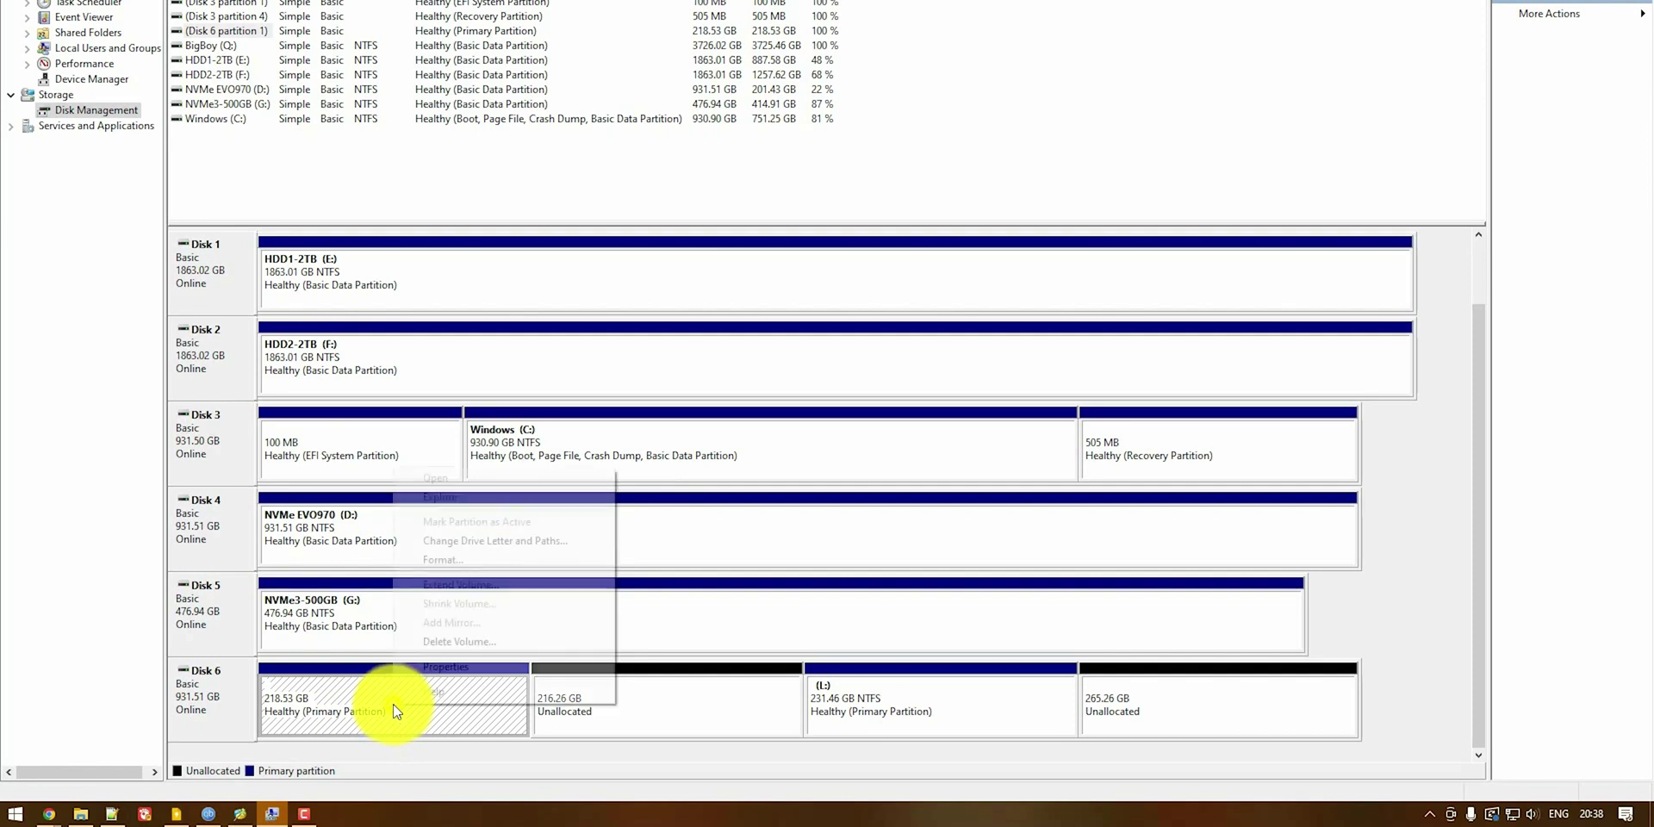
left_click(489, 669)
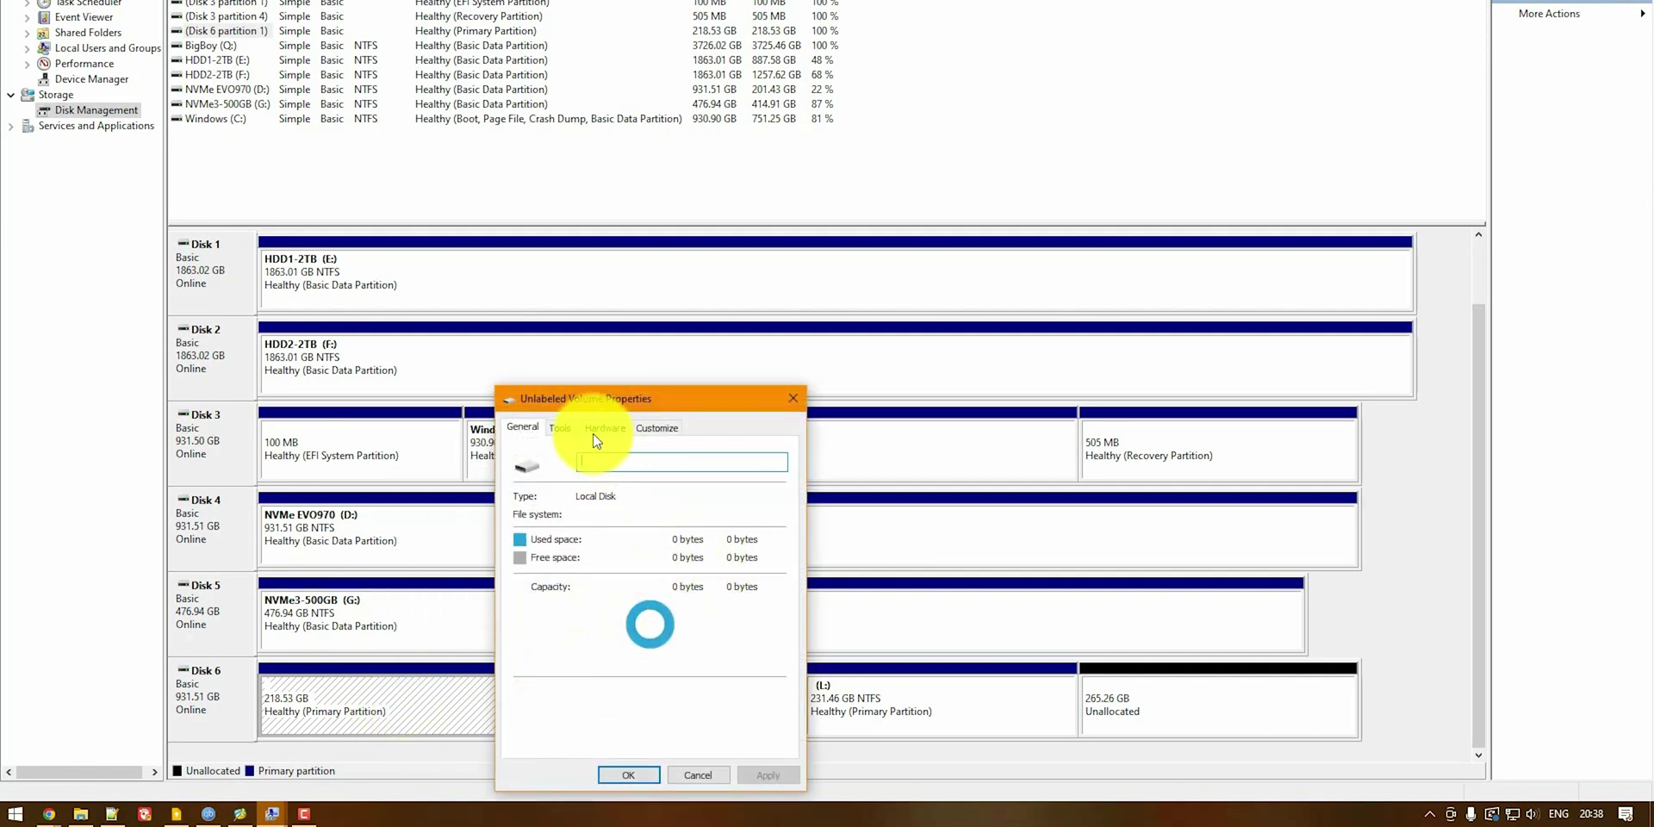
Return to MiniTool Partition Wizard and check which space sources the Extend operation offers for Disk 7's FAT32 partition, without extending it
left_click(798, 399)
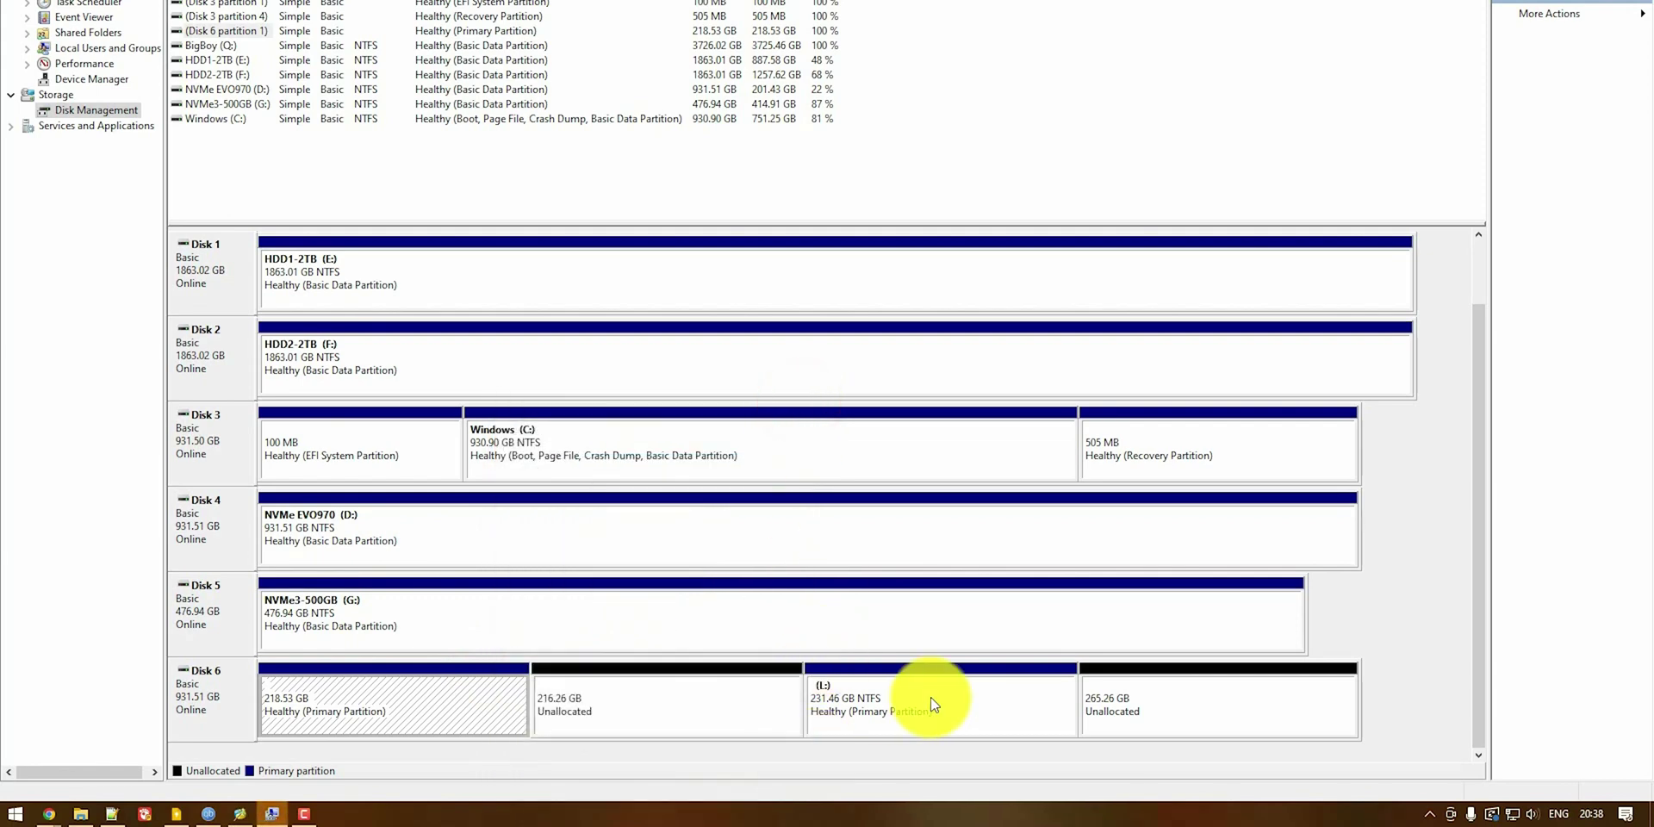
left_click(1555, 0)
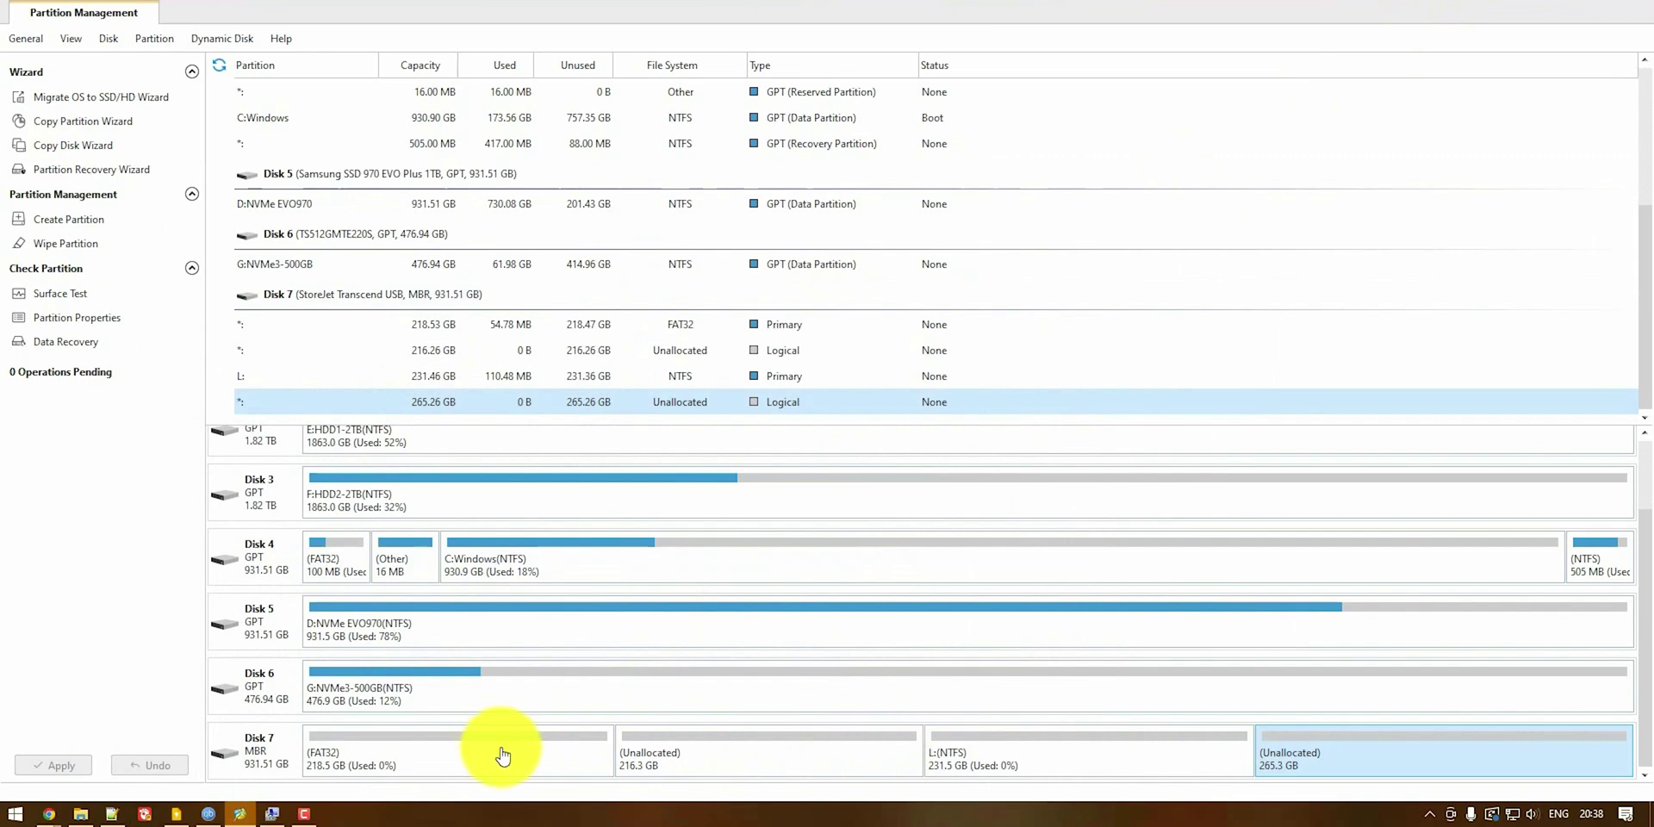
right_click(587, 755)
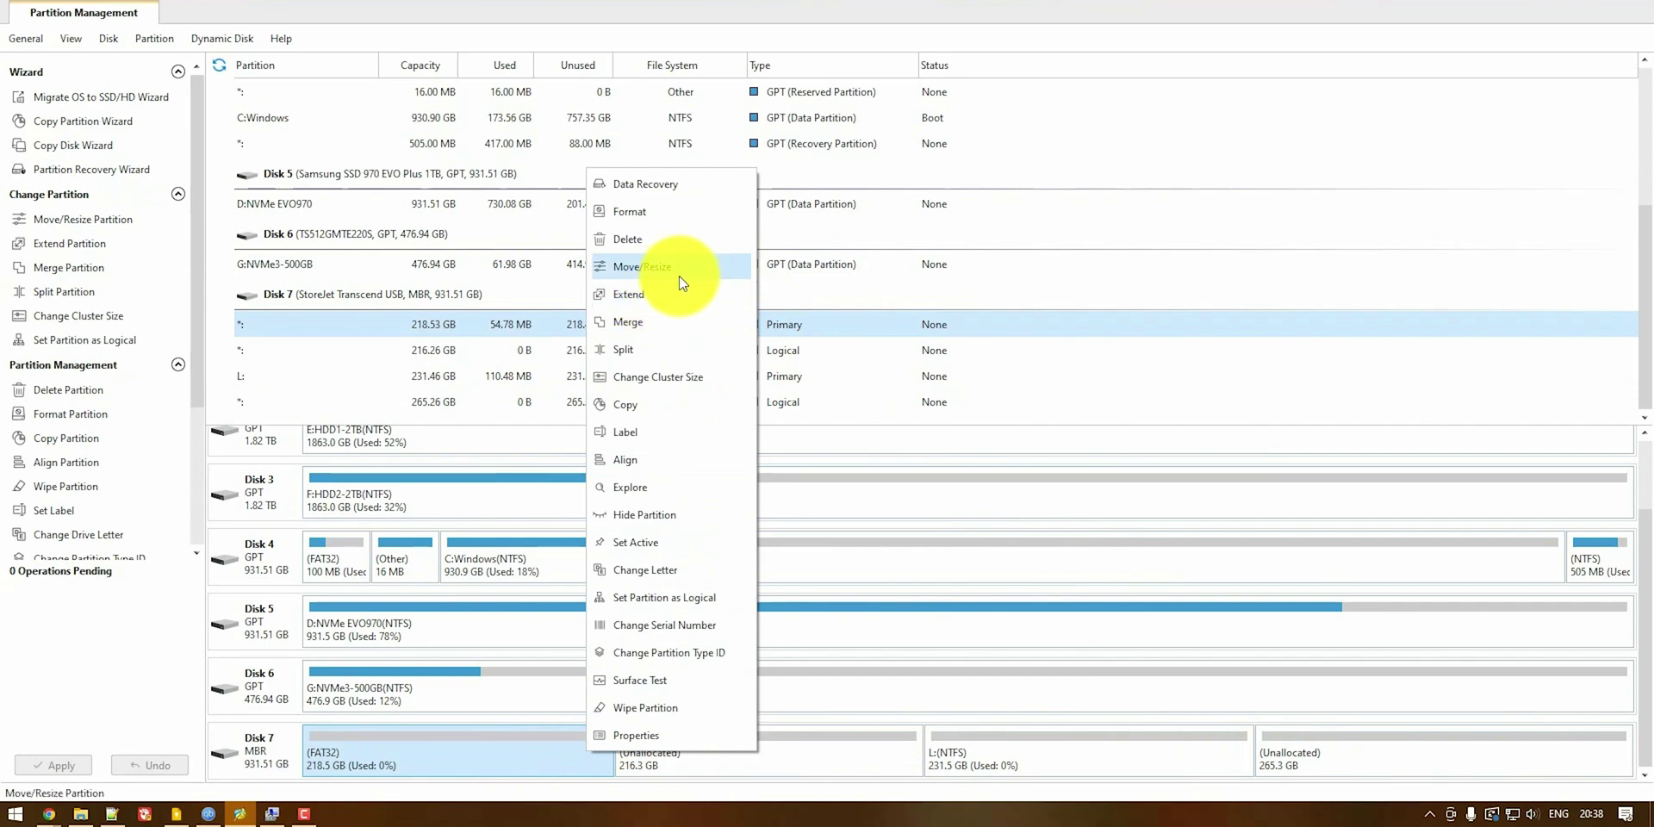
left_click(655, 295)
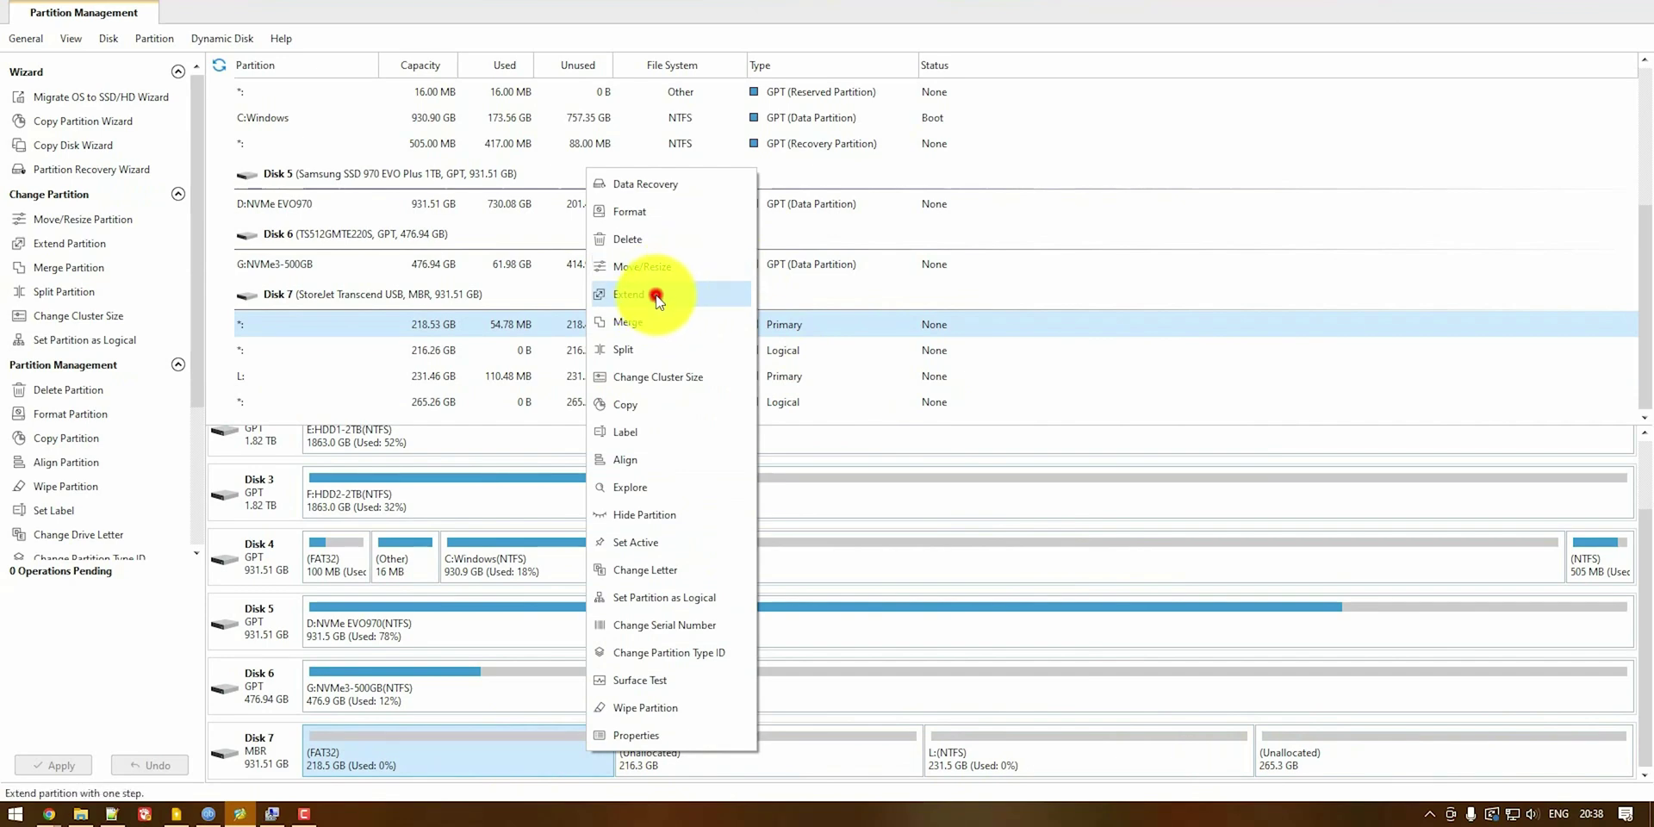
left_click(896, 319)
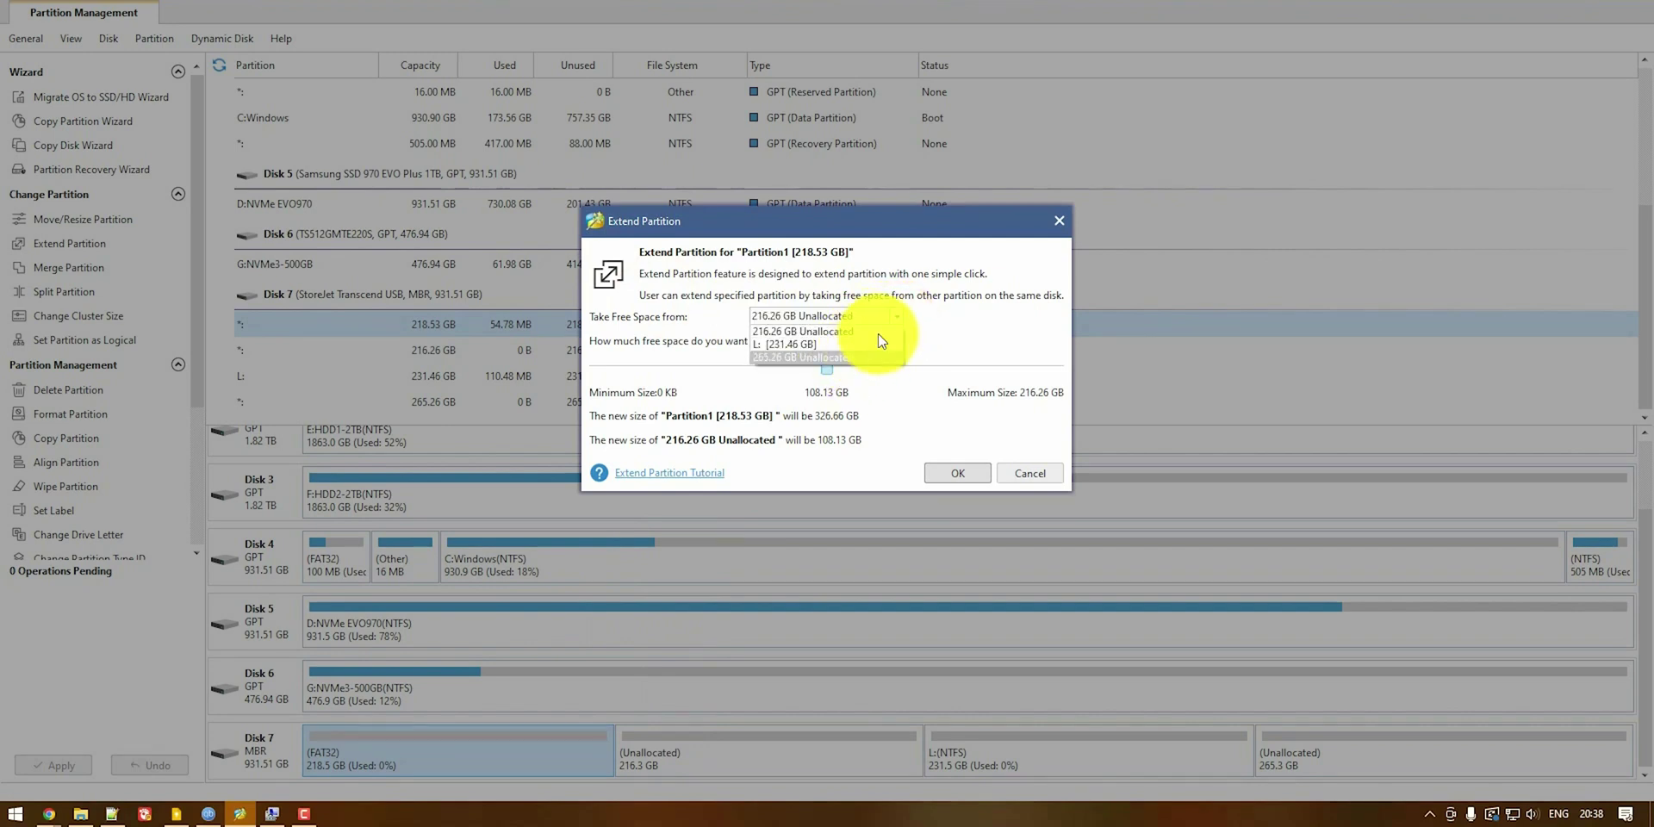
left_click(1055, 474)
left_click(1053, 475)
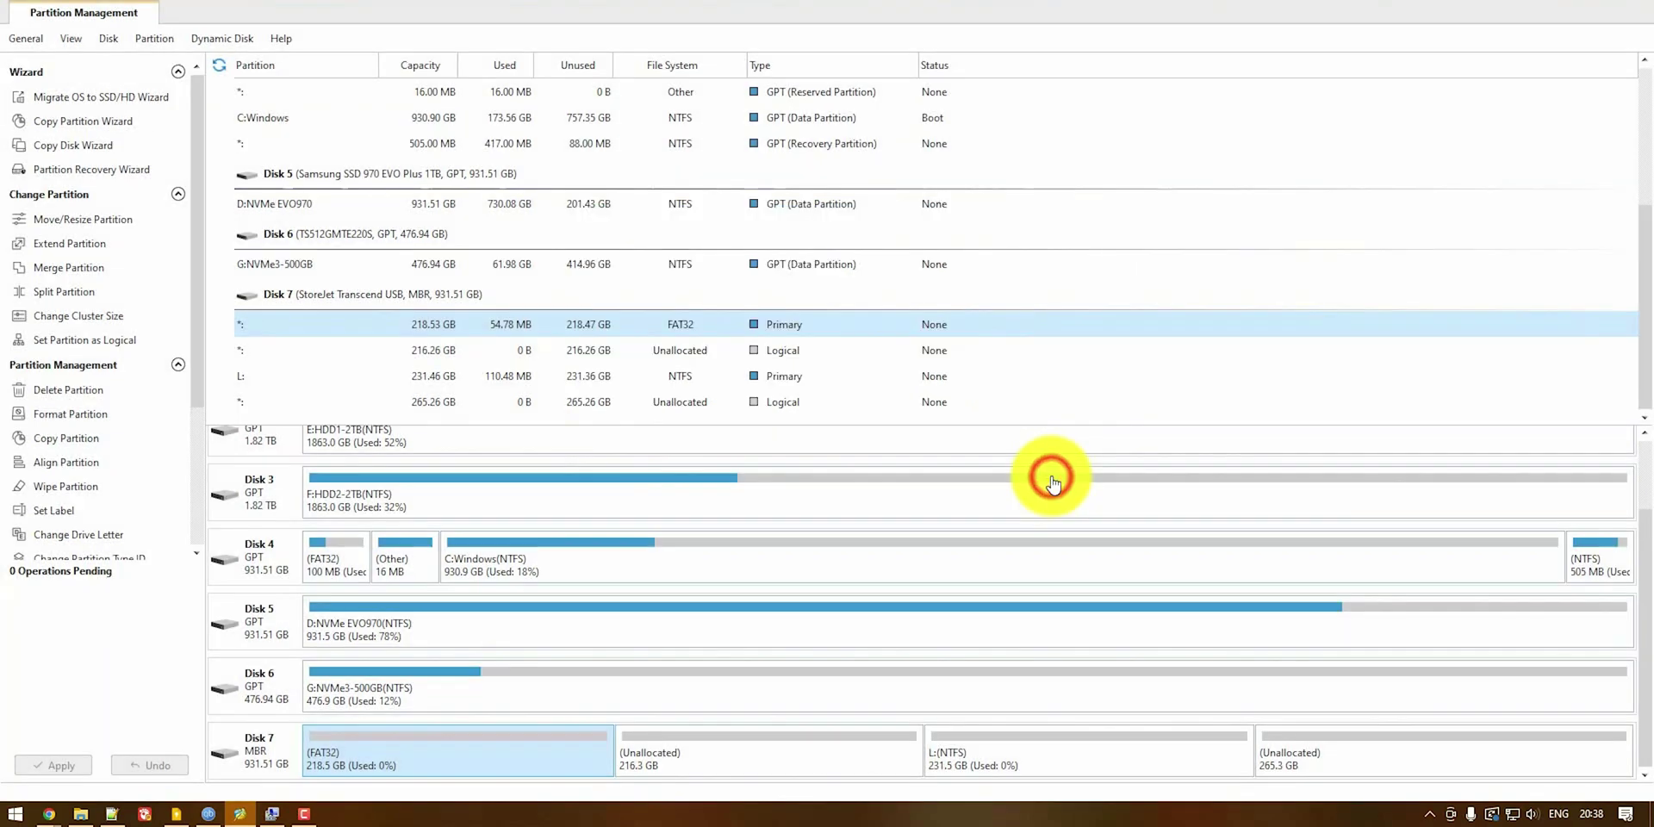
Move Disk 7's L: partition to the end of the disk, leaving 481.52 GB unallocated before it and 0 GB after
left_click(982, 756)
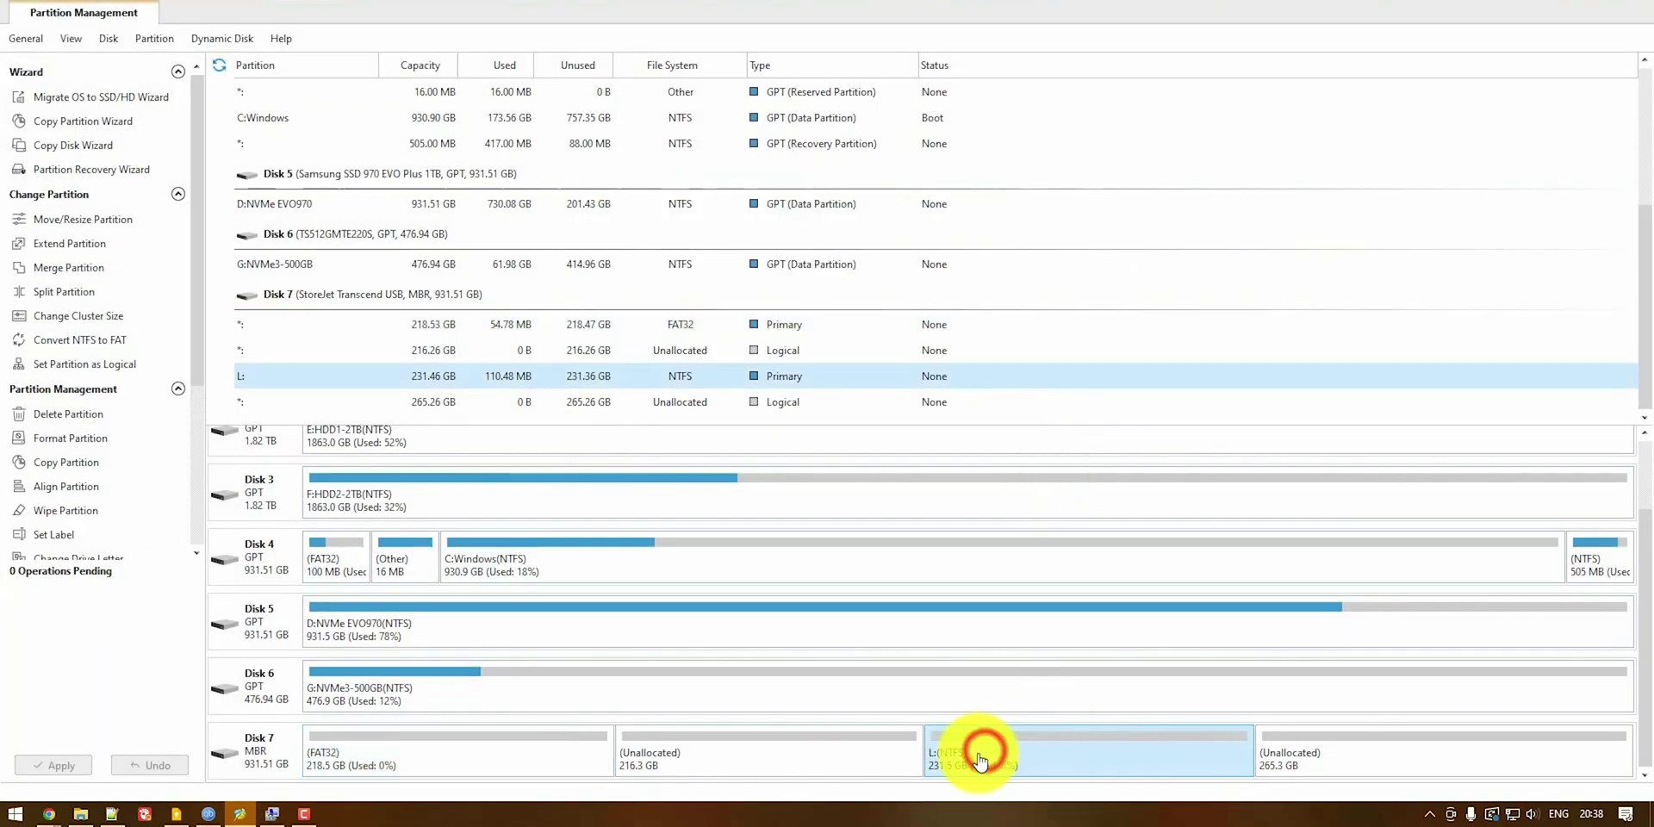
right_click(979, 757)
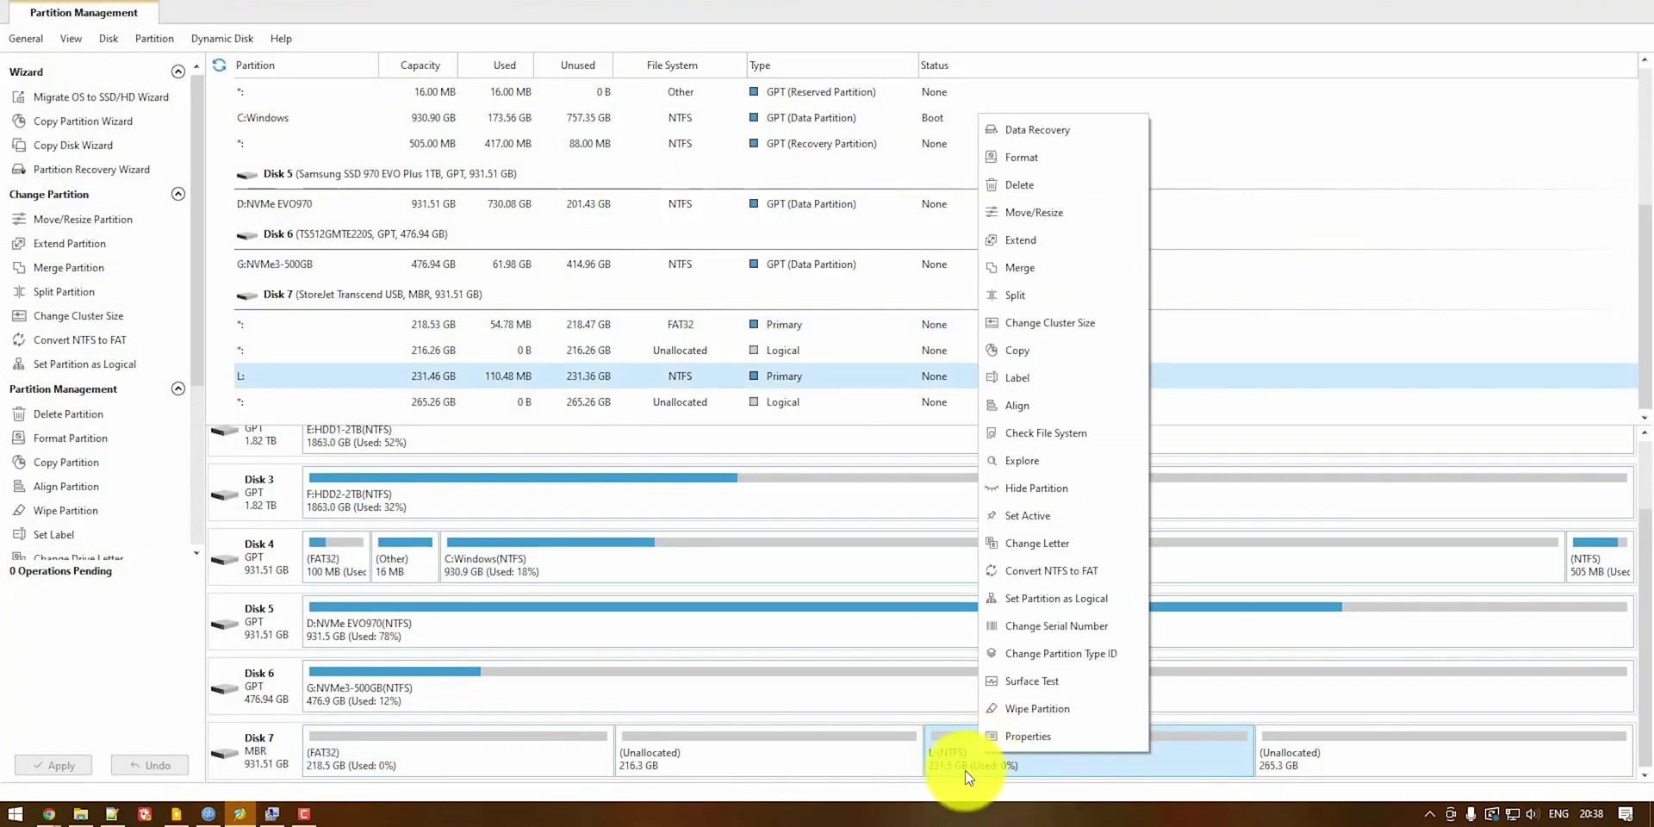
left_click(1064, 215)
left_click_drag(818, 327, 1077, 340)
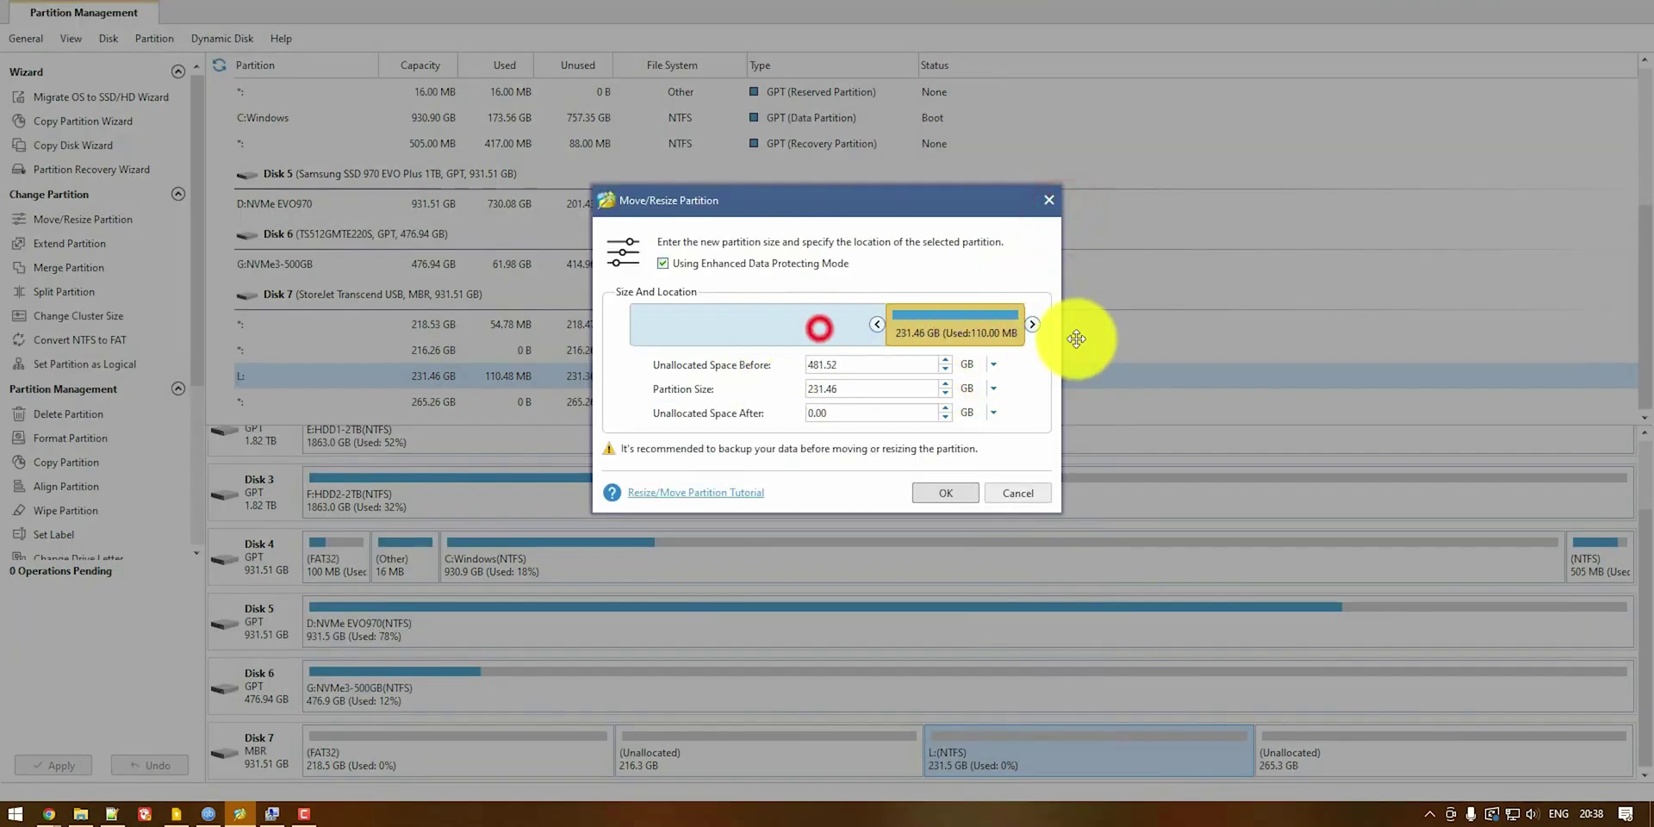
left_click(956, 495)
Extend Disk 7's FAT32 partition to 459.29 GB by taking 240.76 GB from the adjacent unallocated space
left_click(738, 749)
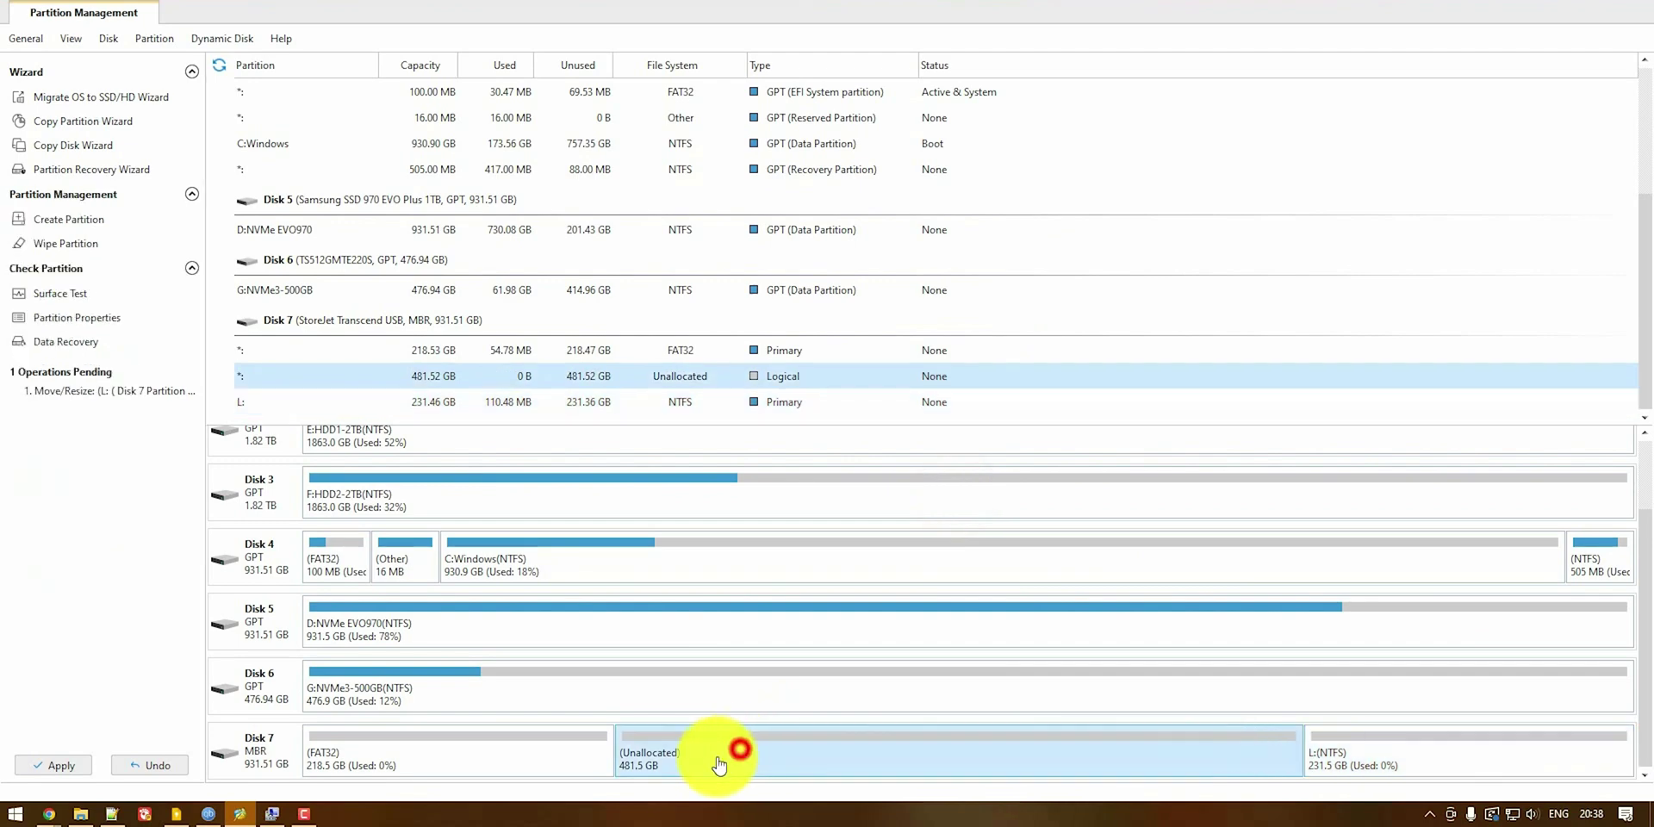
right_click(554, 758)
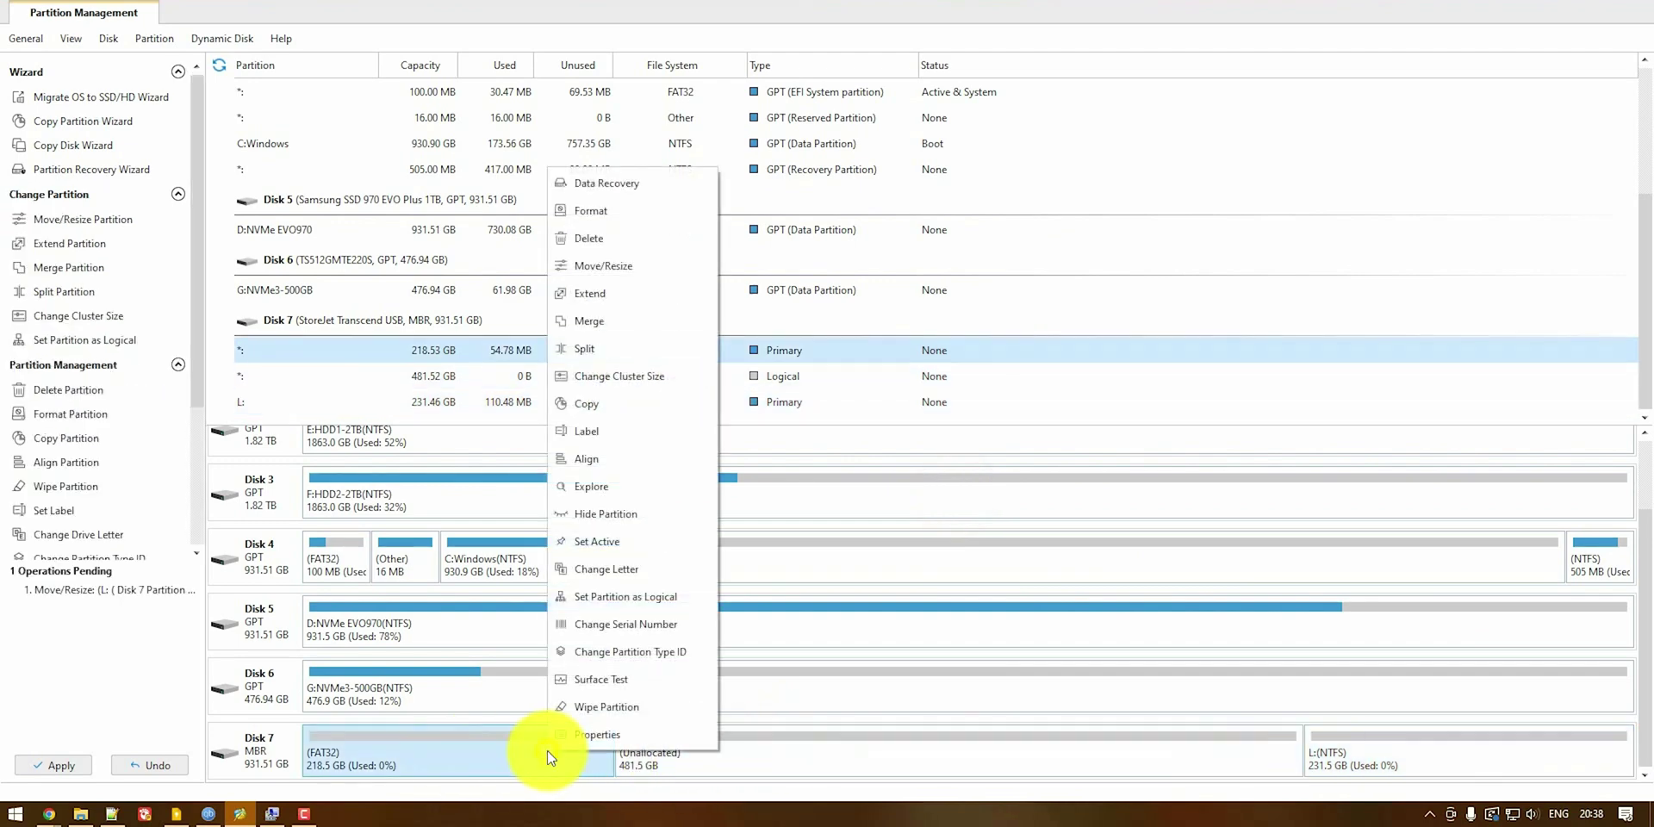
left_click(611, 294)
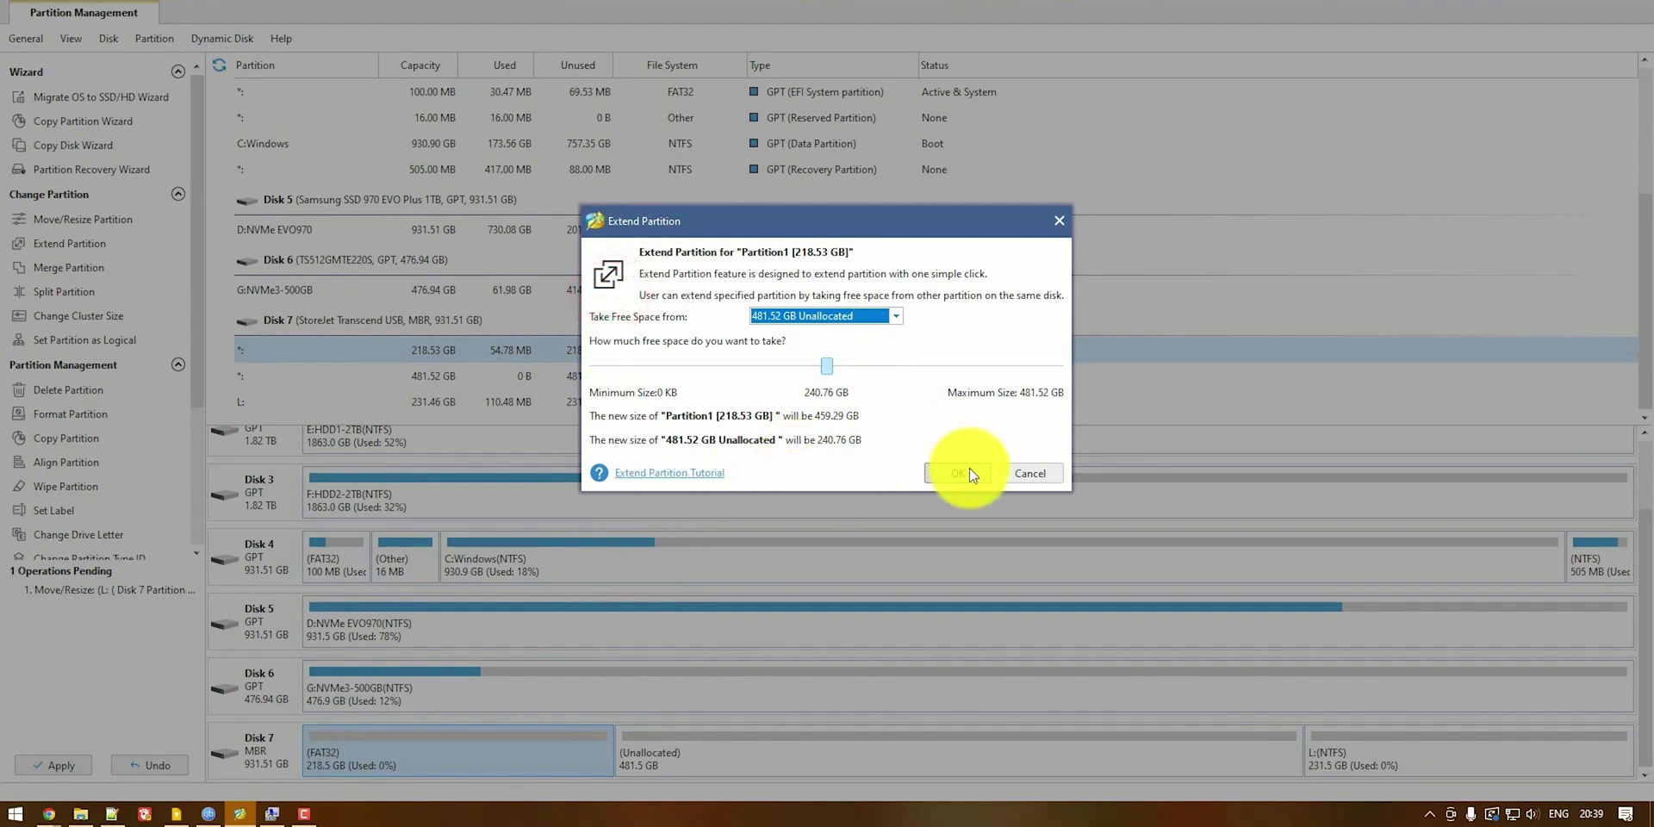
left_click(835, 368)
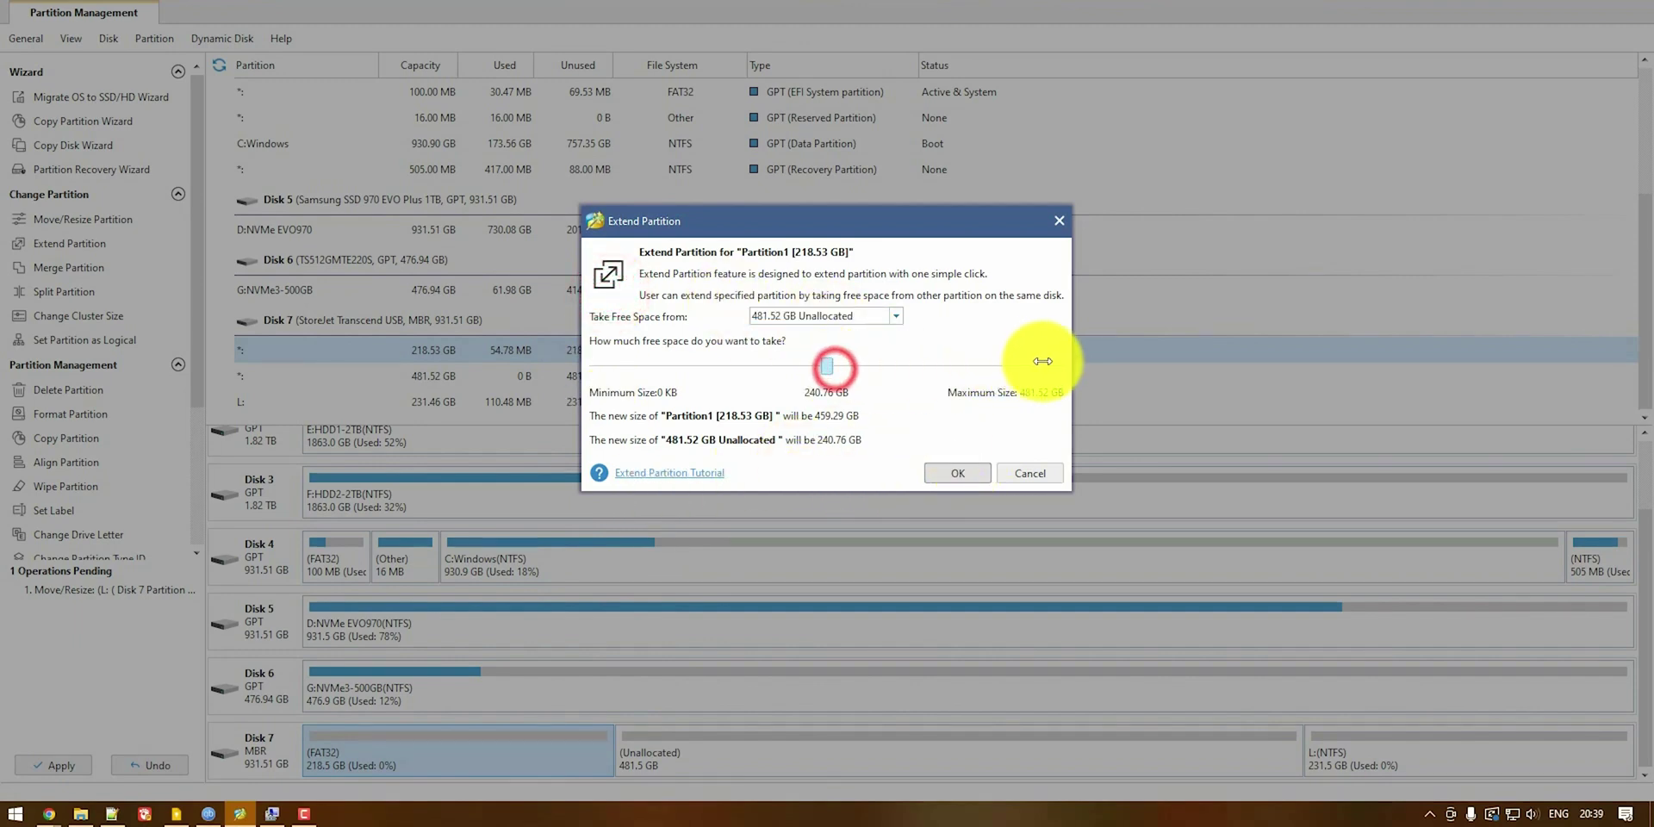
left_click(972, 474)
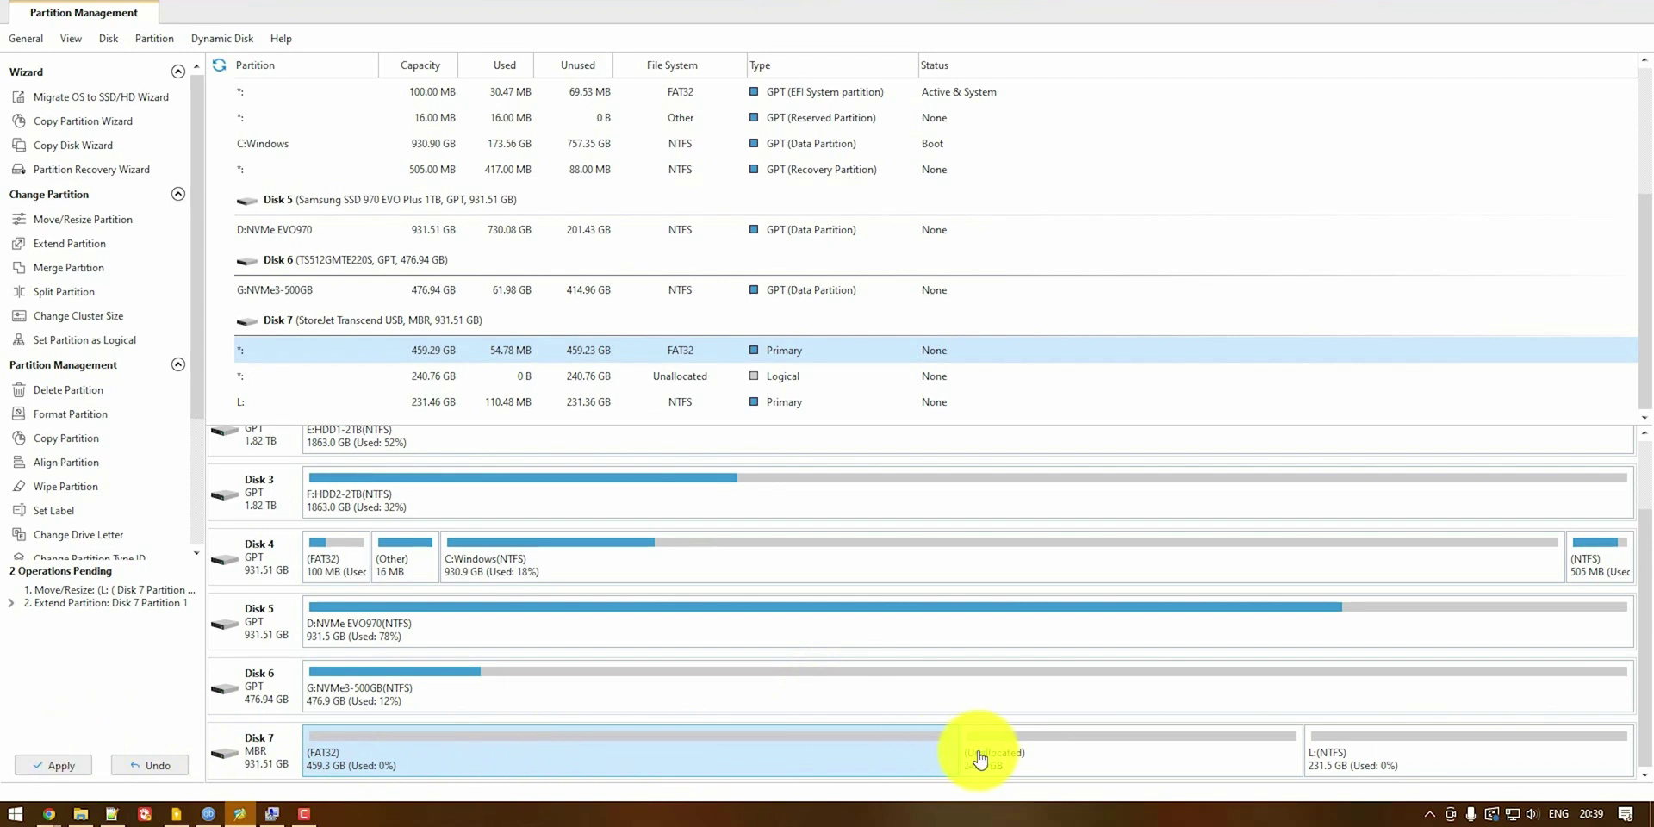
Format Disk 7's extended FAT32 partition as NTFS with the default cluster size and no label
right_click(488, 758)
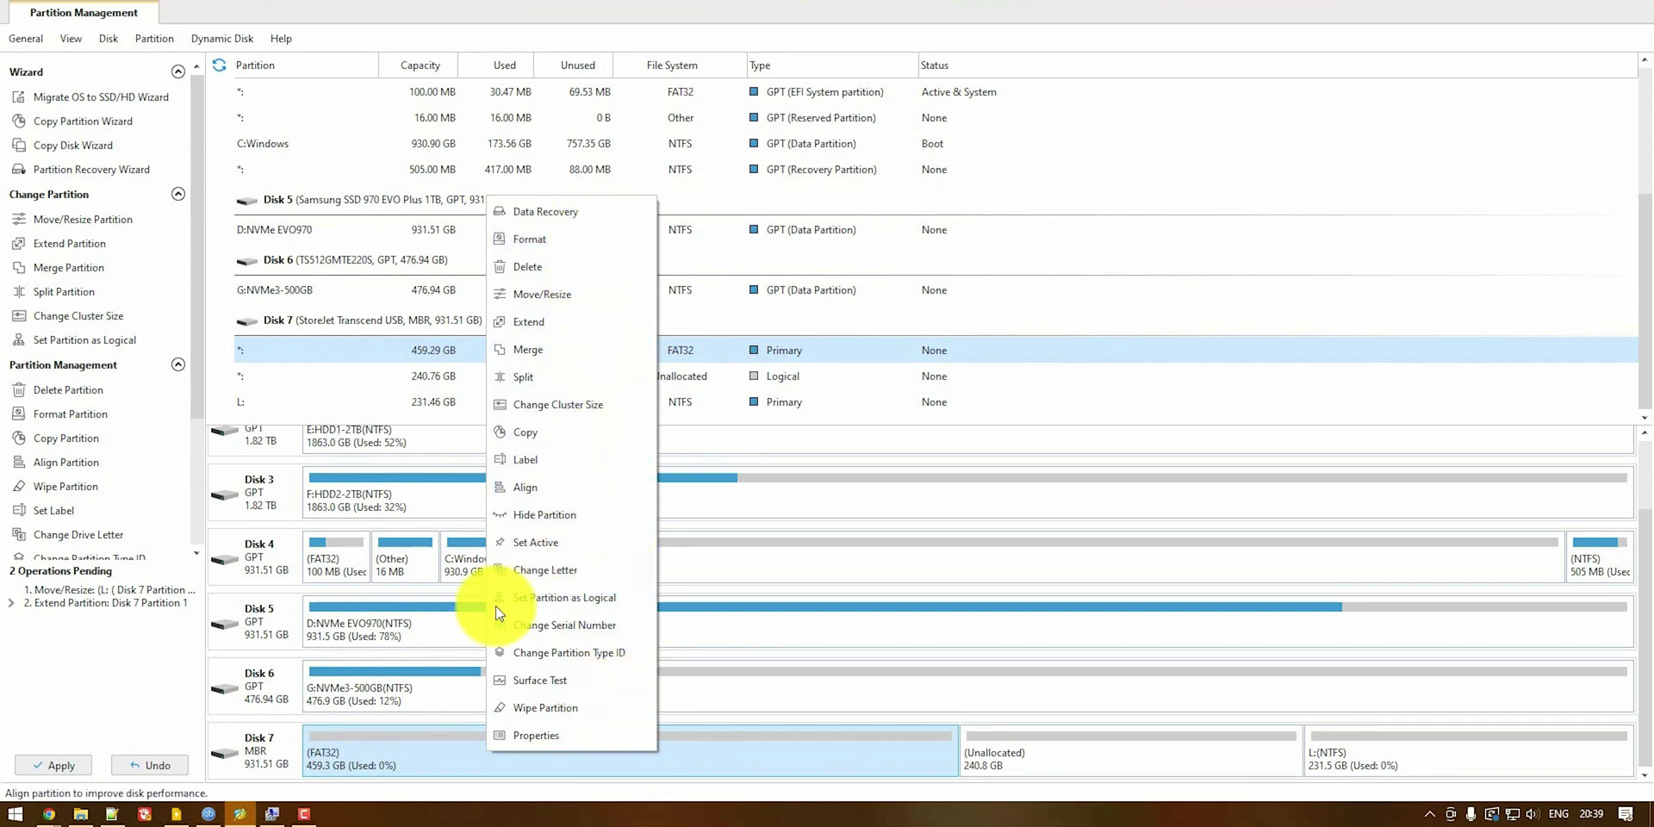
left_click(380, 758)
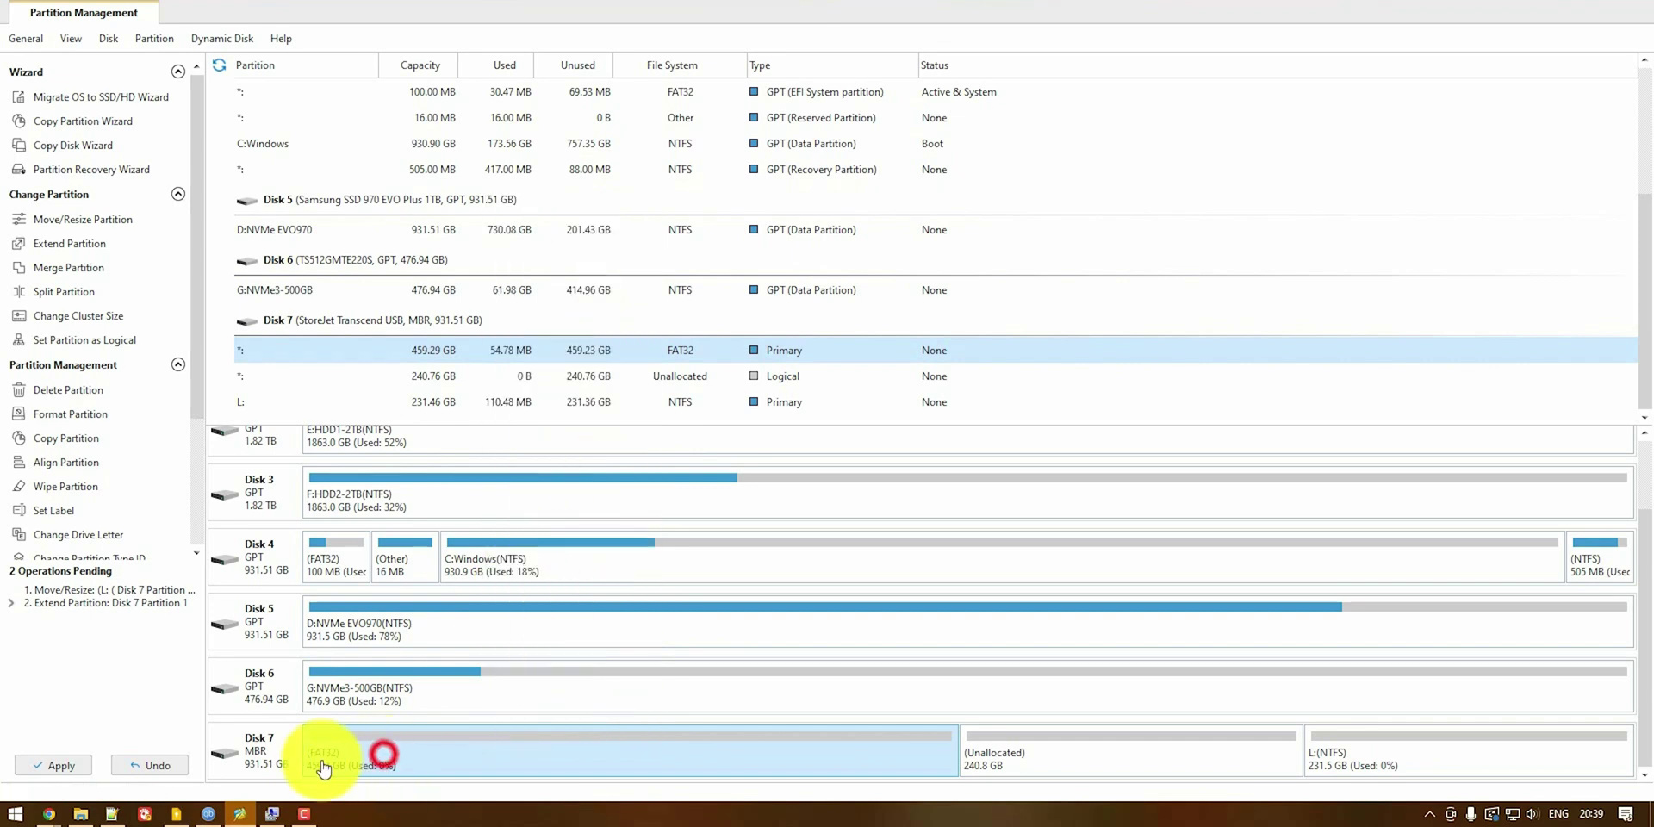
right_click(369, 759)
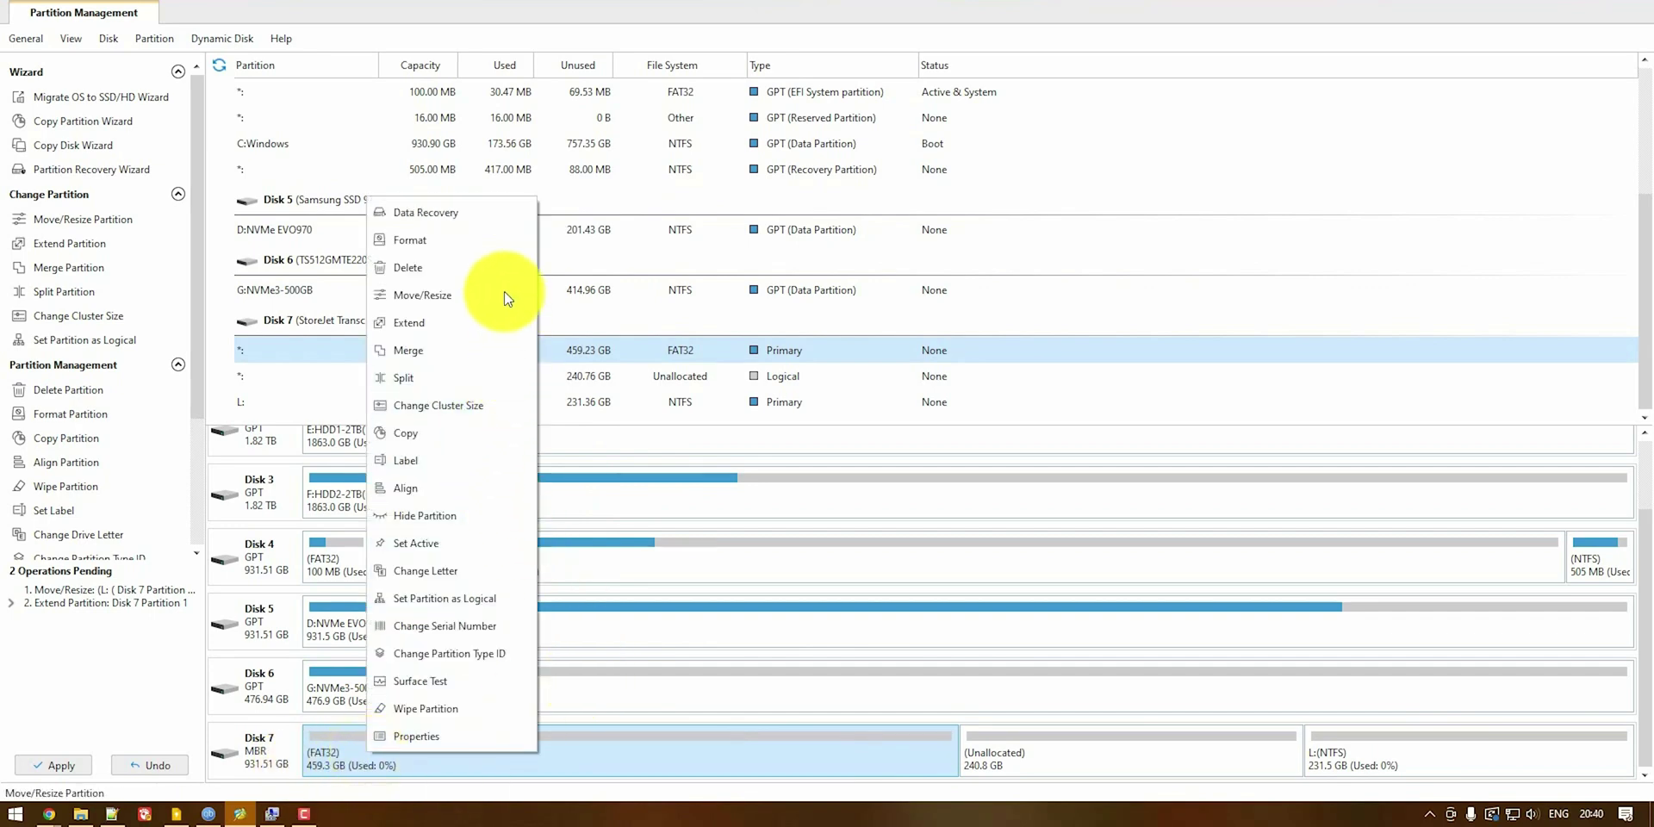
left_click(458, 238)
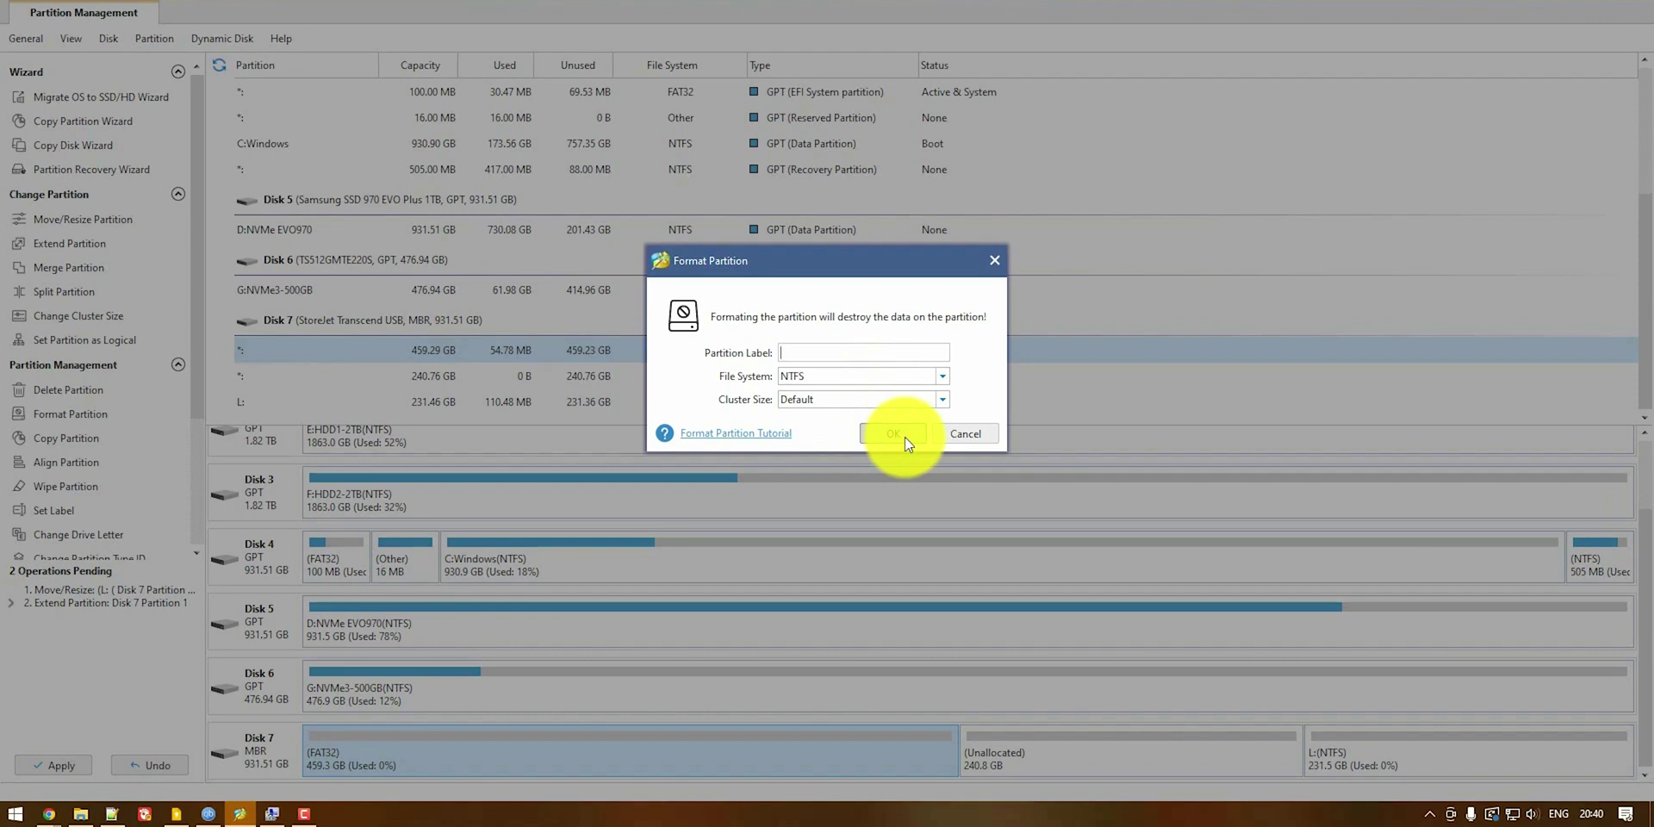
left_click(905, 437)
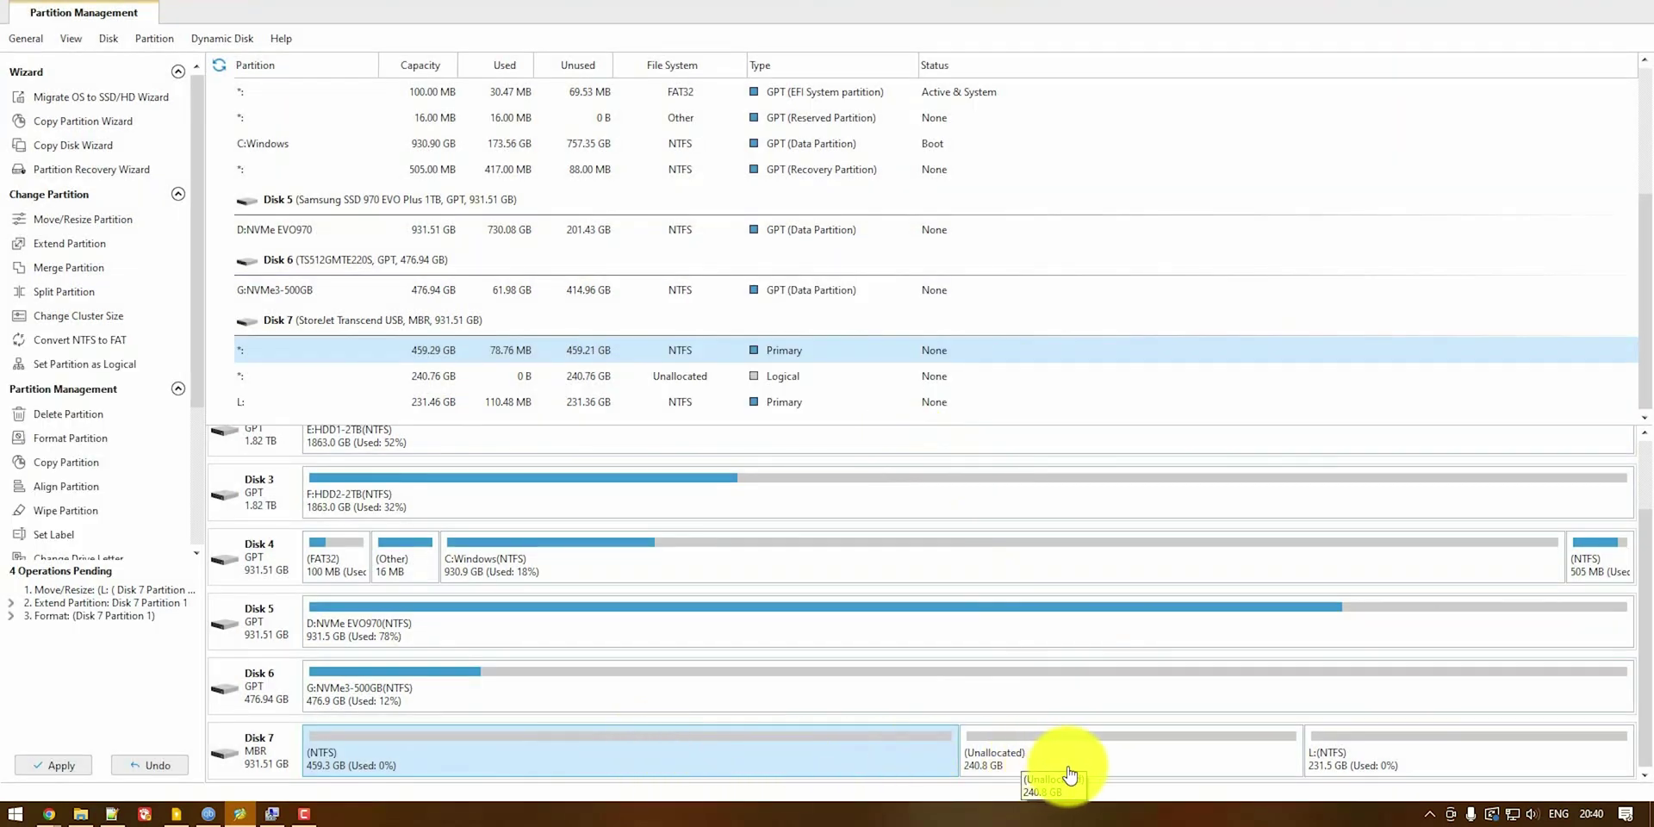
Extend Disk 7's unlabelled NTFS partition to 700.05 GB using all of the remaining unallocated space
left_click(1067, 767)
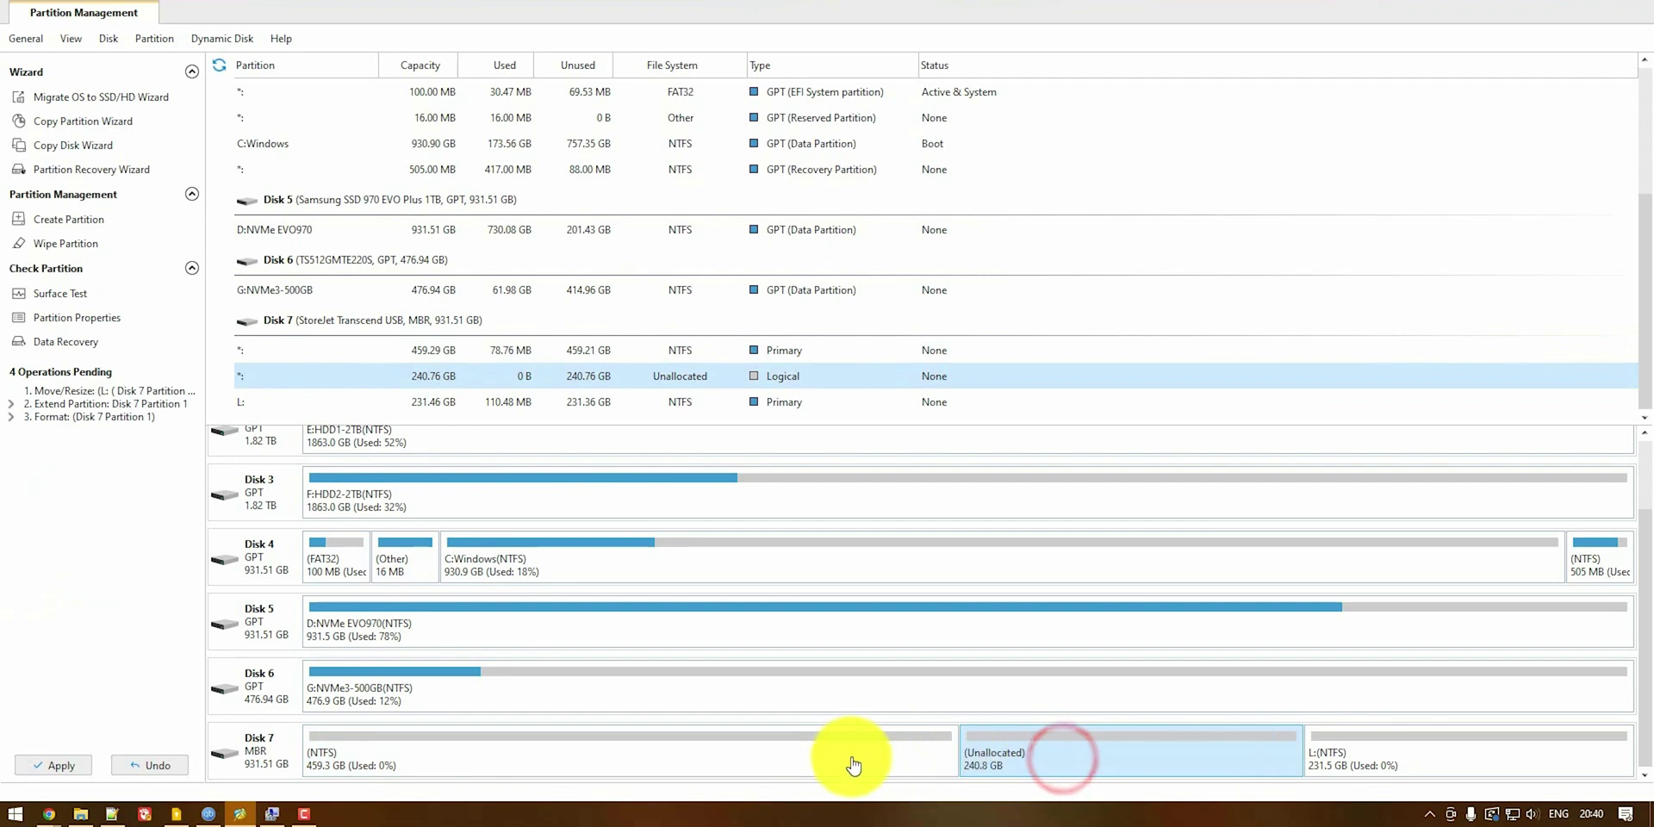
right_click(852, 765)
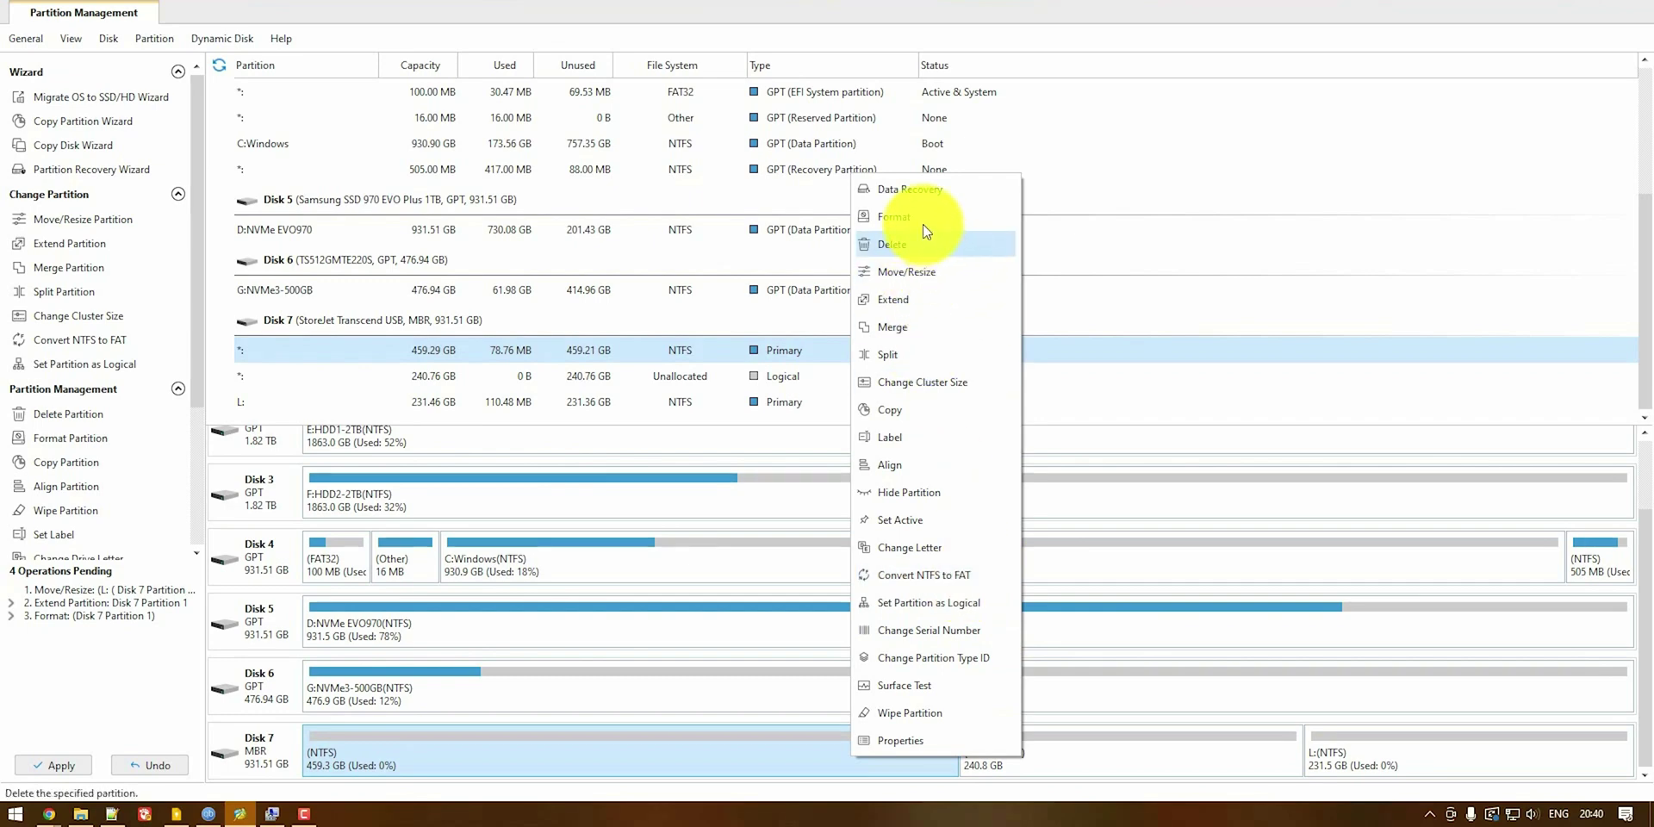
left_click(929, 299)
left_click_drag(867, 363, 1097, 355)
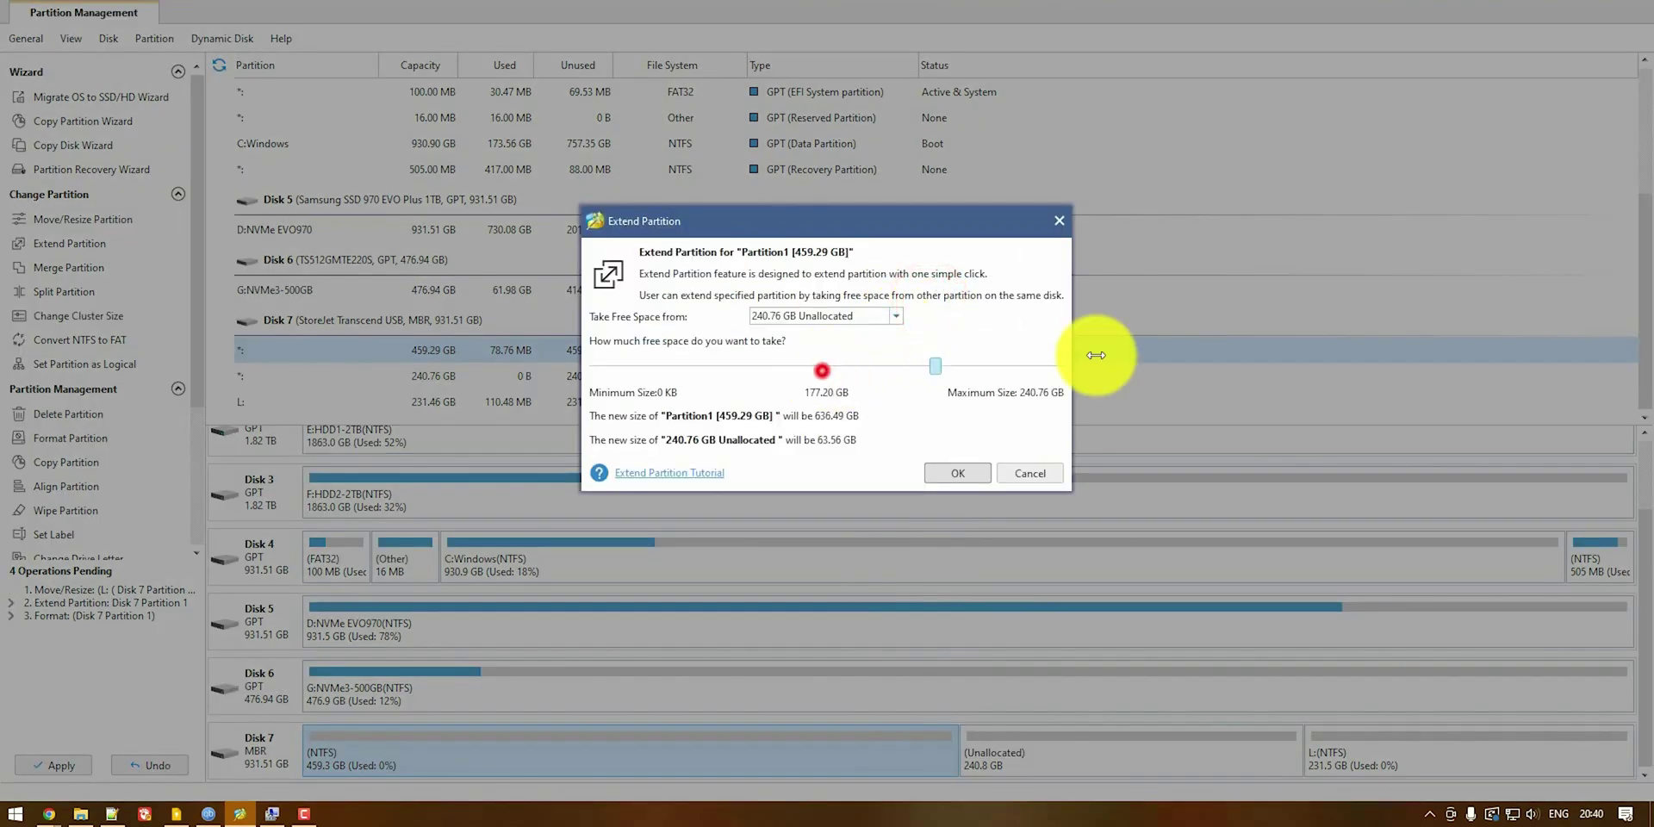
left_click(970, 479)
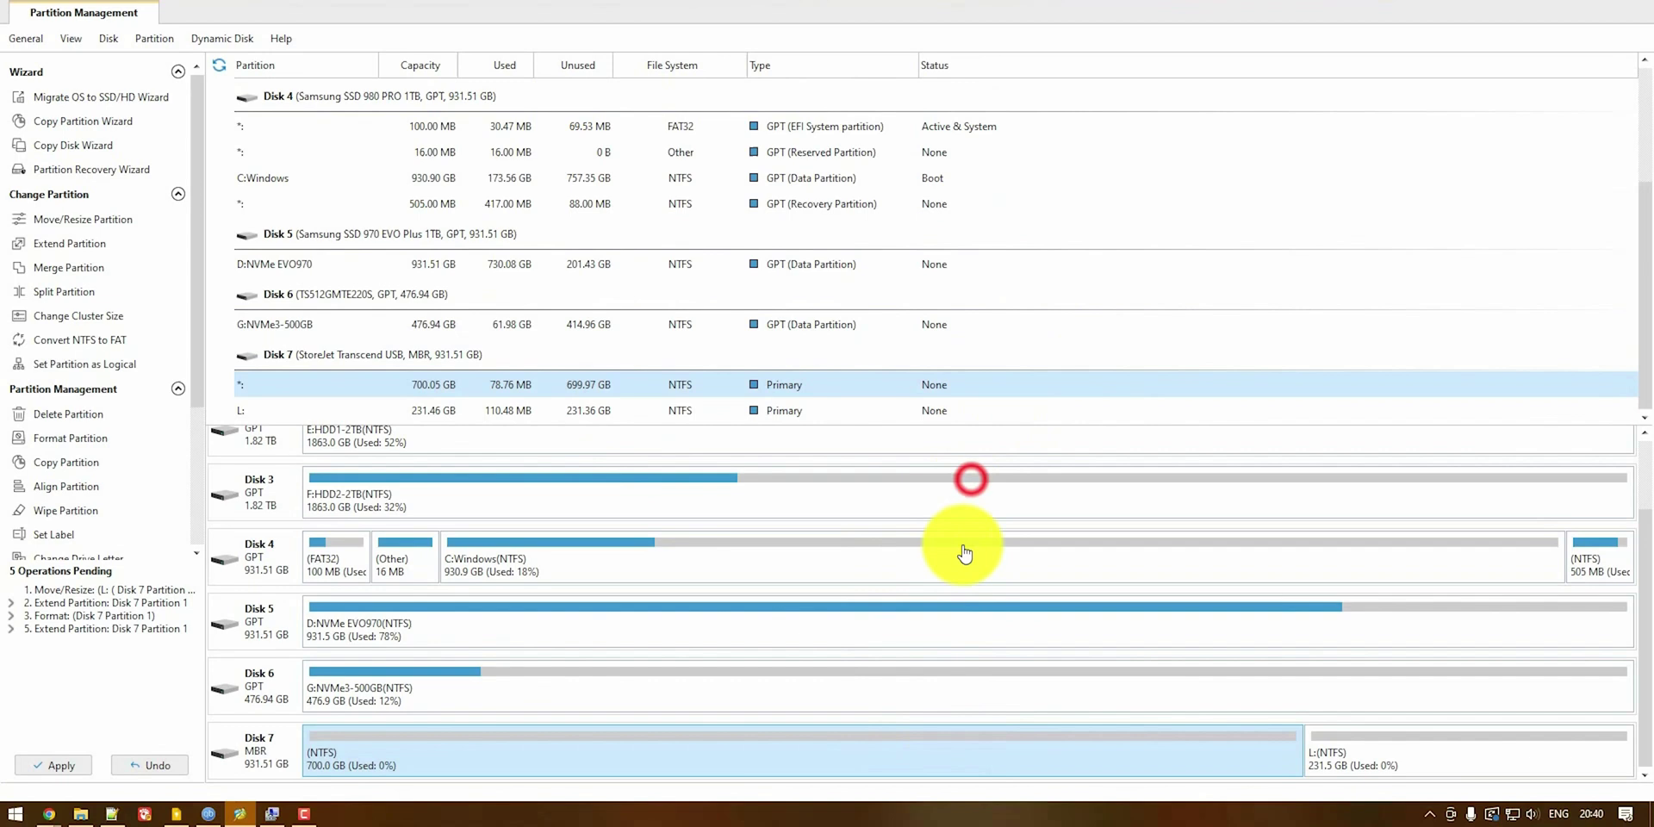
Queue the conversion of Disk 7 from MBR to GPT
left_click(452, 756)
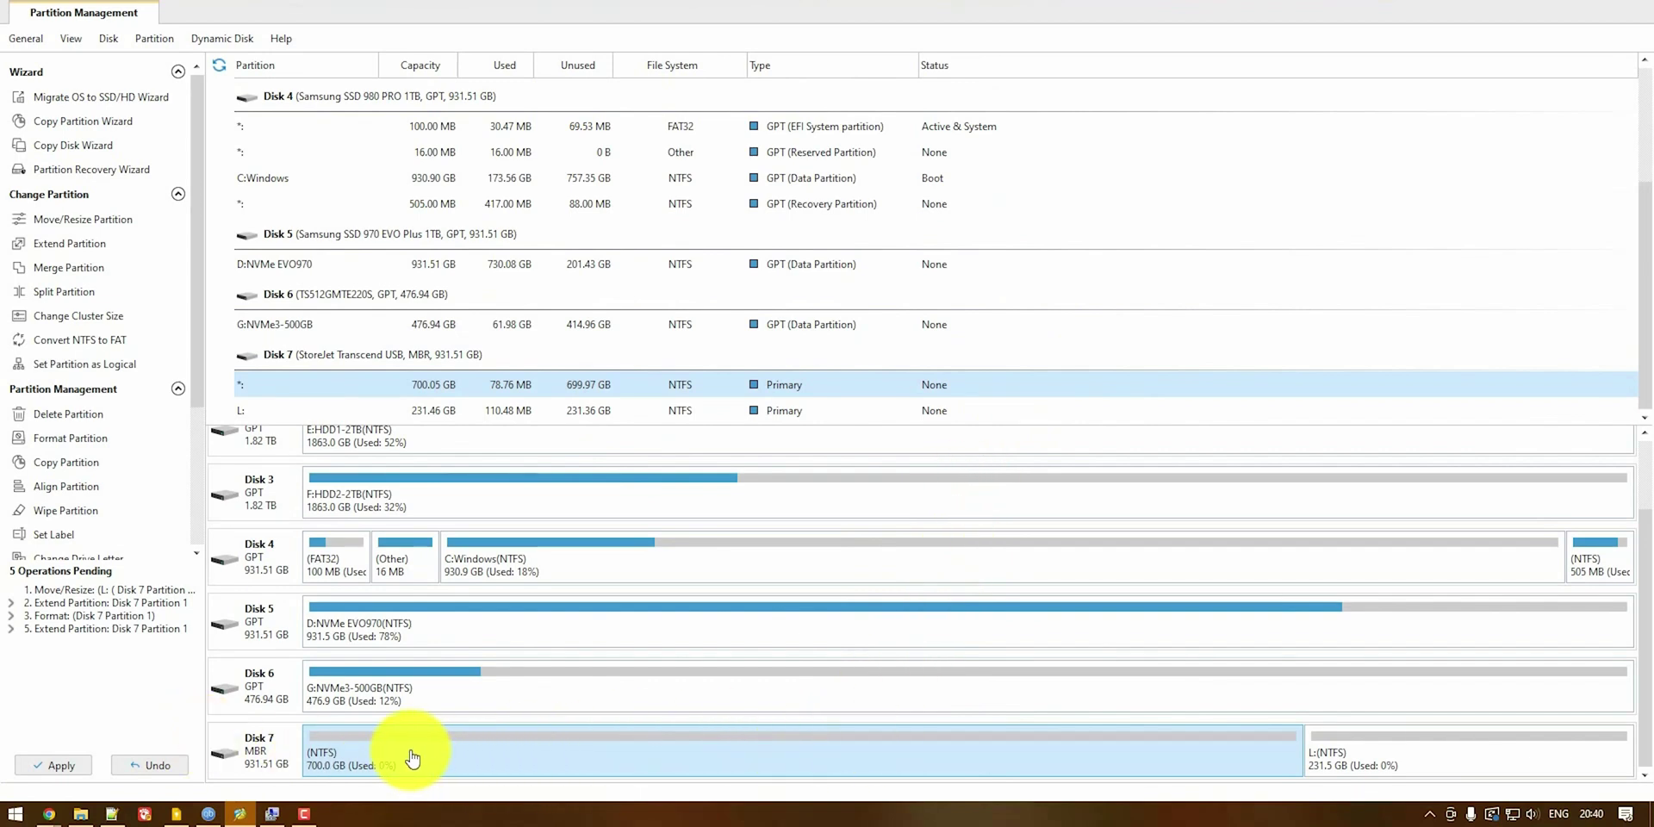
left_click(274, 751)
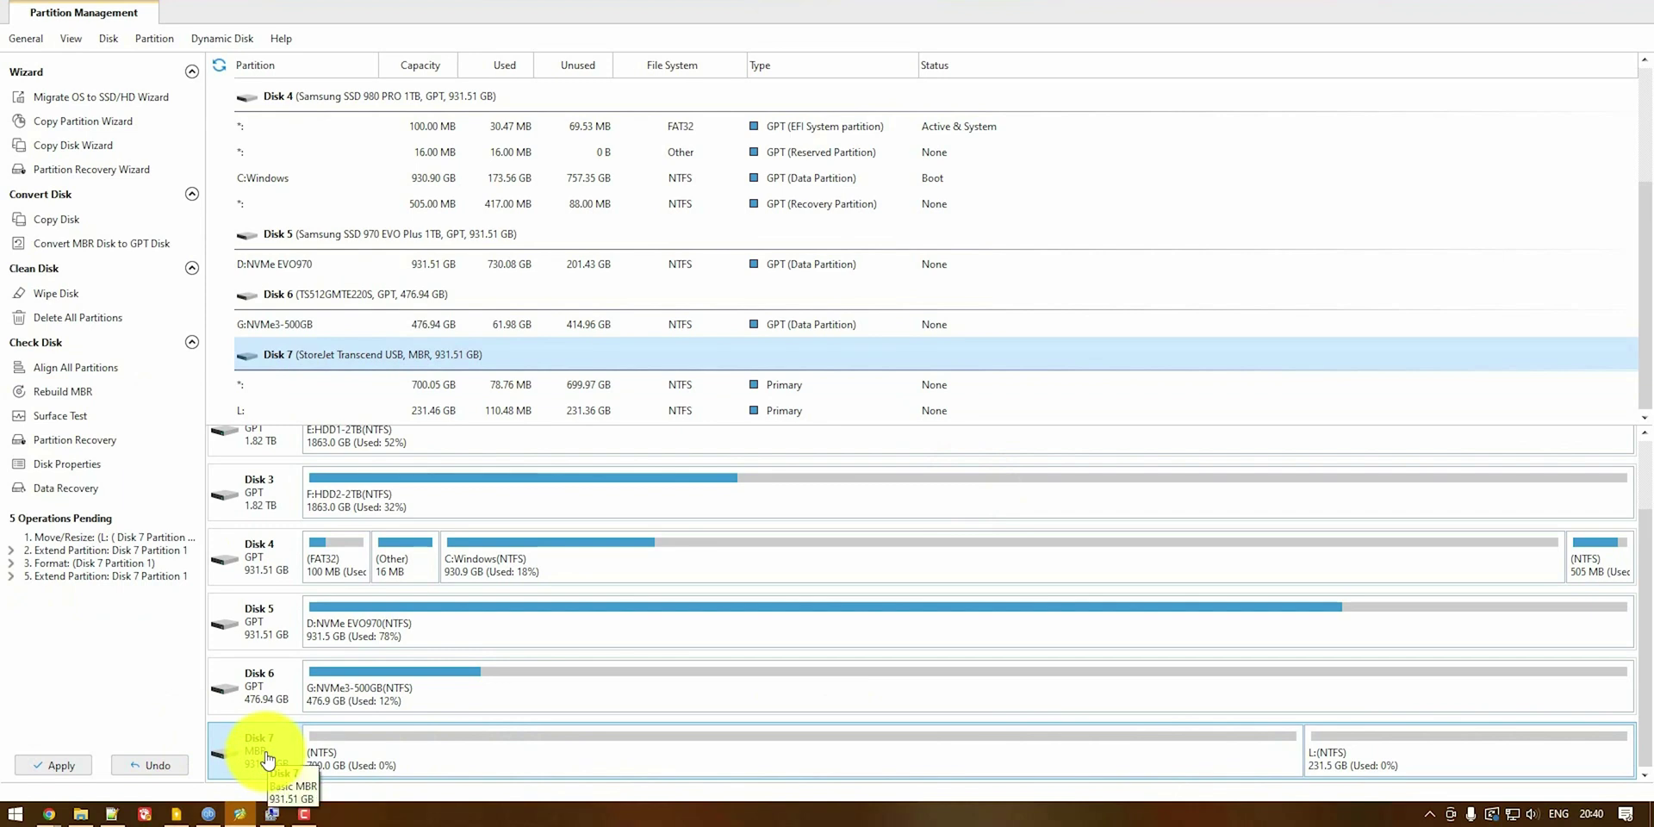
right_click(266, 758)
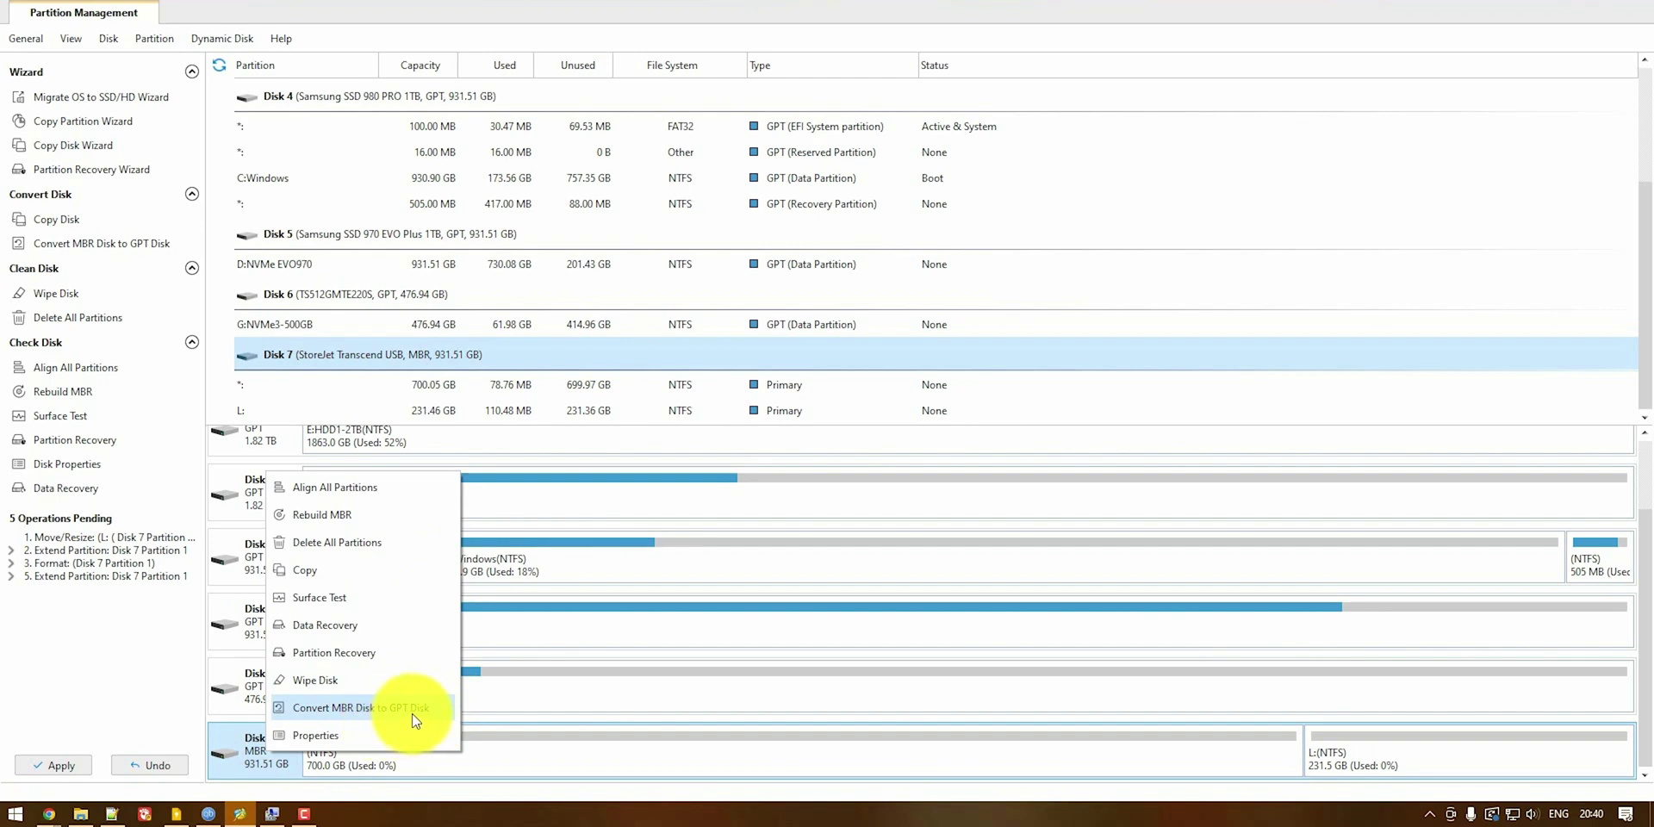
left_click(365, 705)
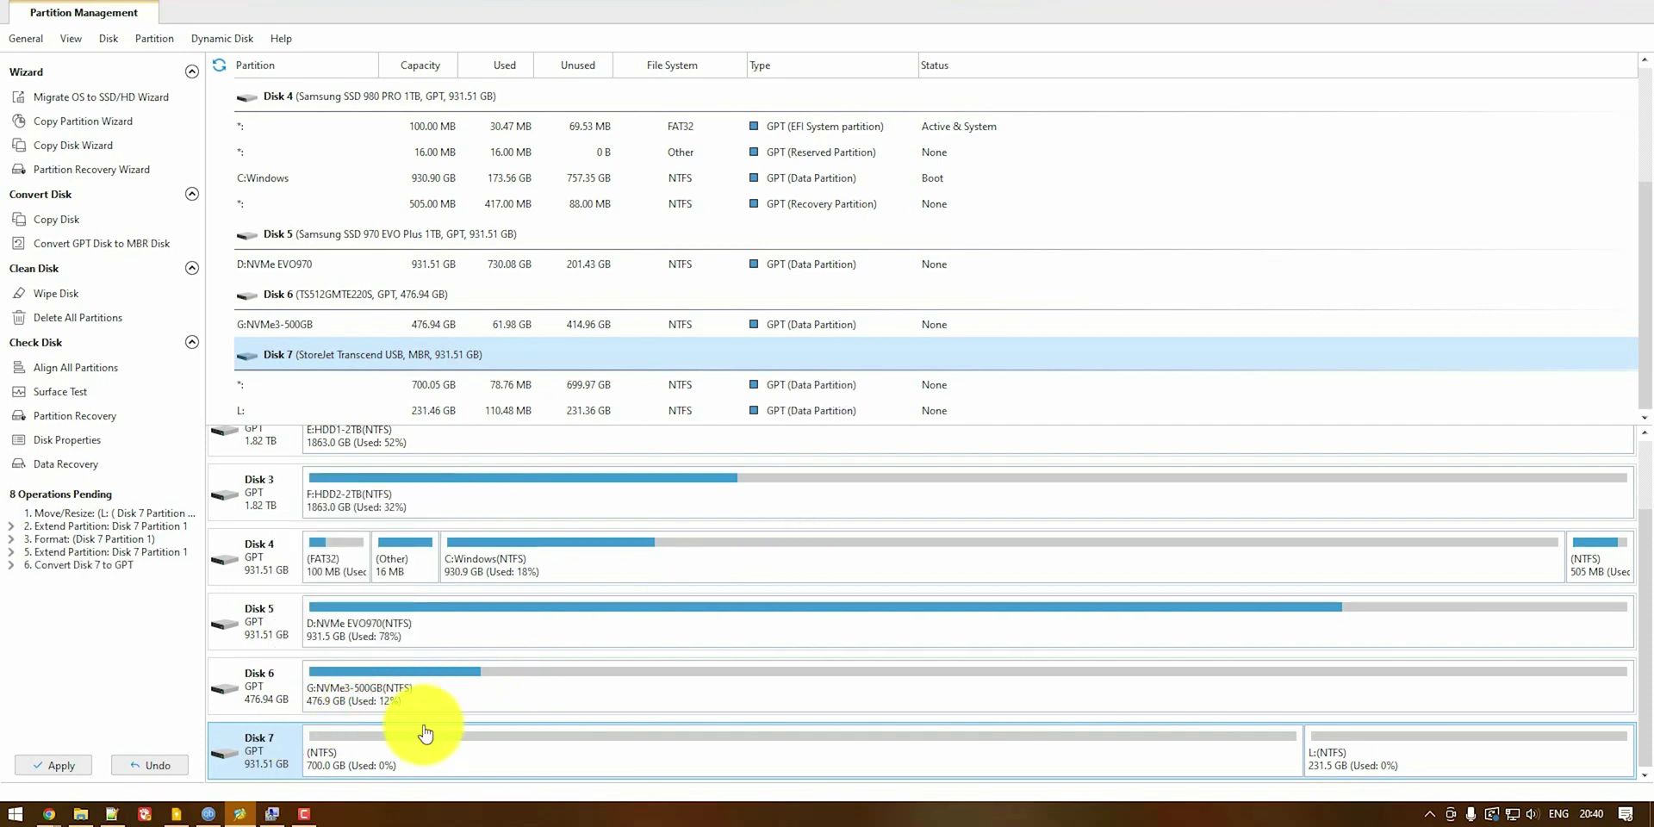
Apply all pending changes to Disk 7 and dismiss the completion notice
left_click(58, 766)
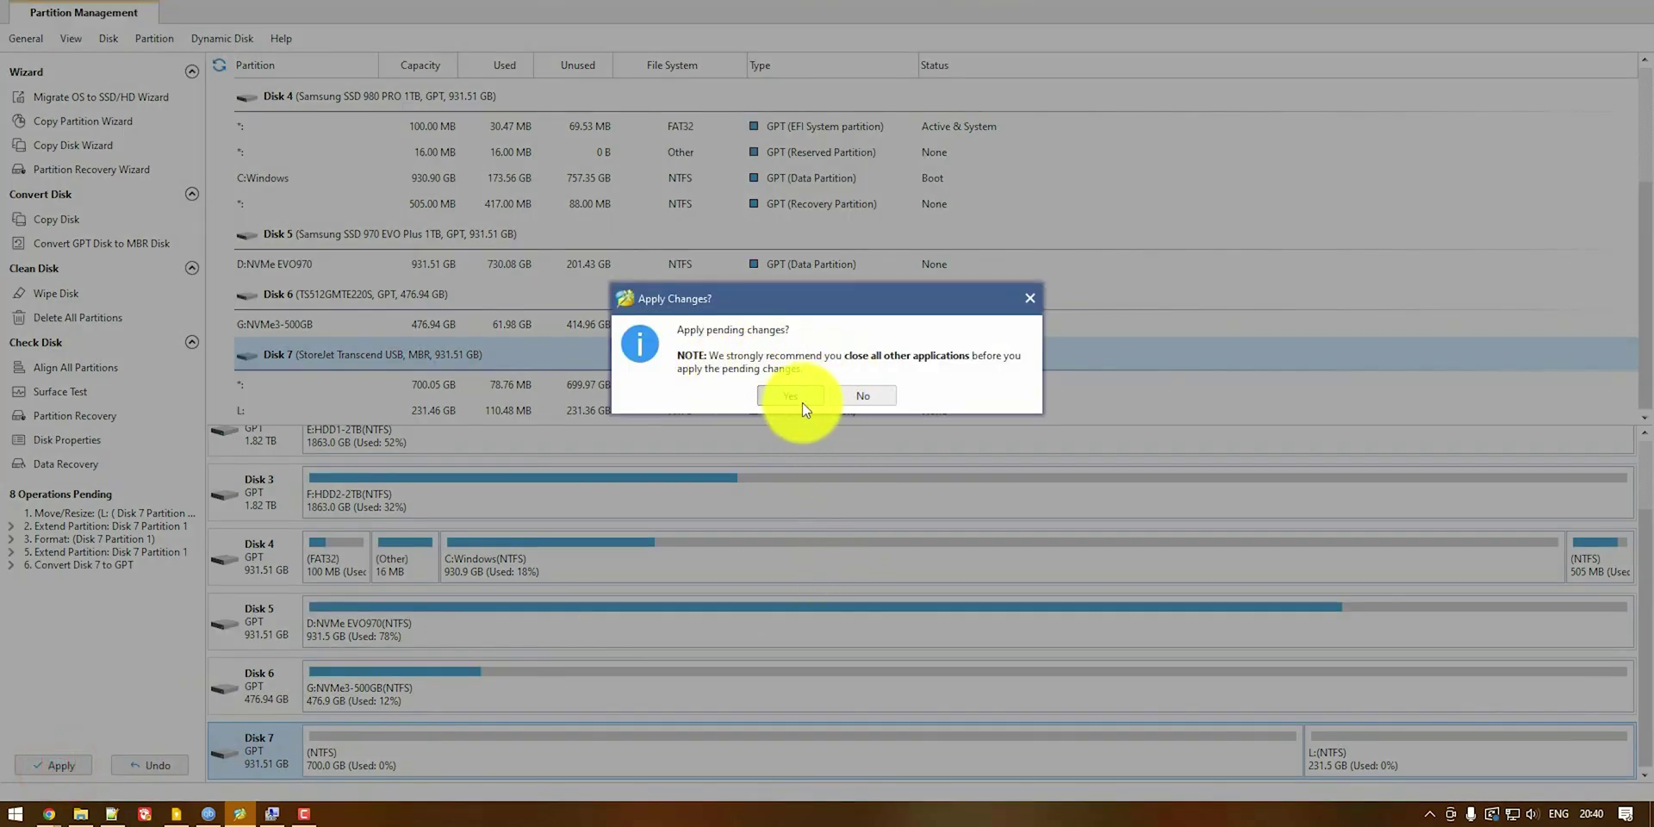
left_click(793, 399)
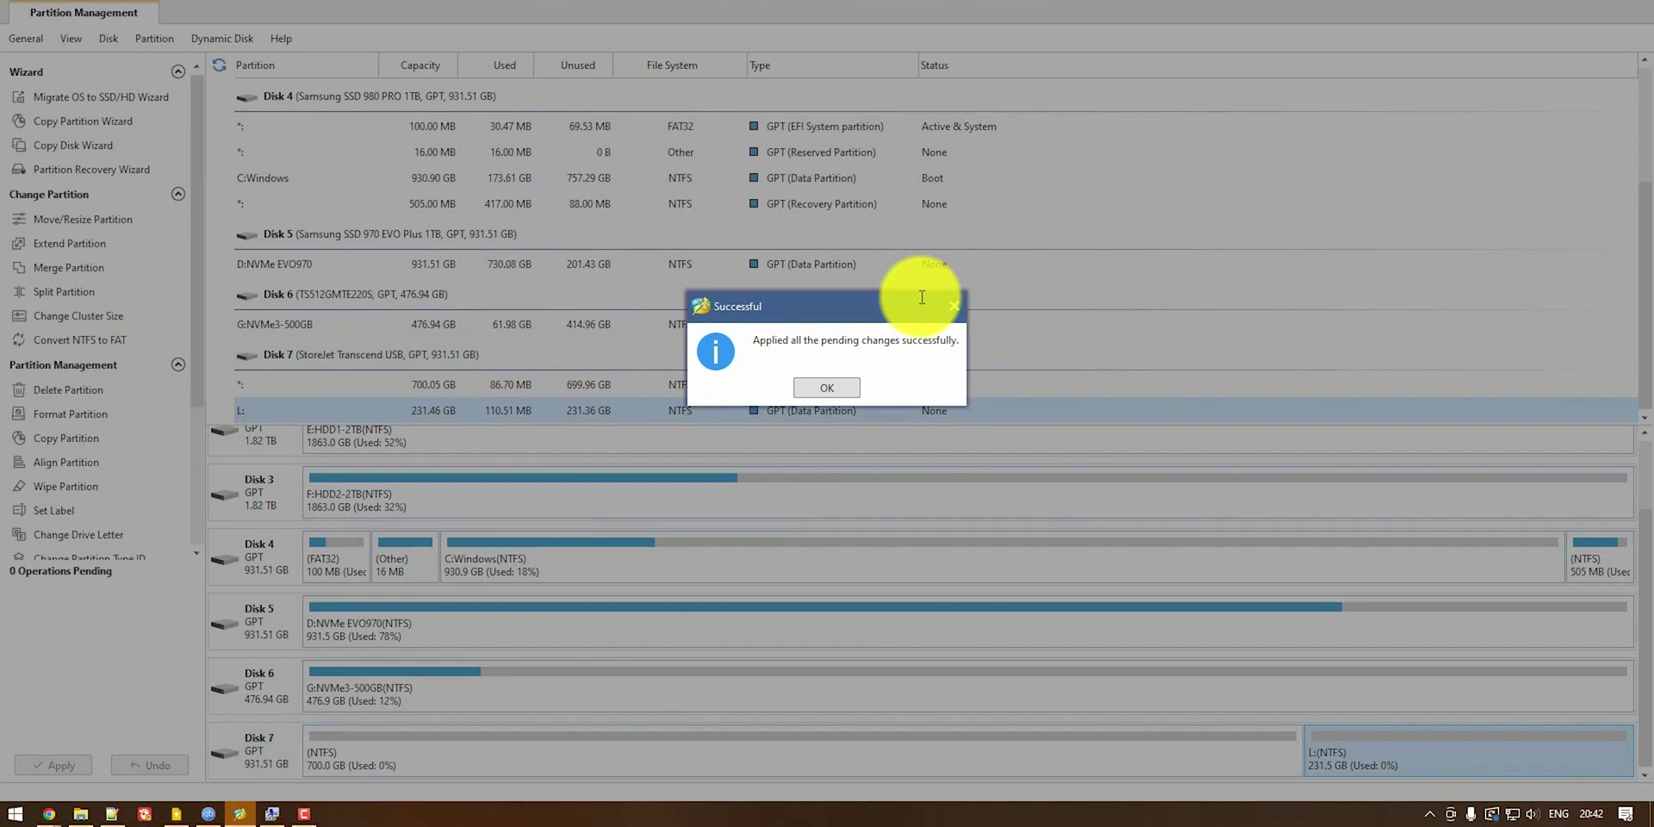
left_click(829, 390)
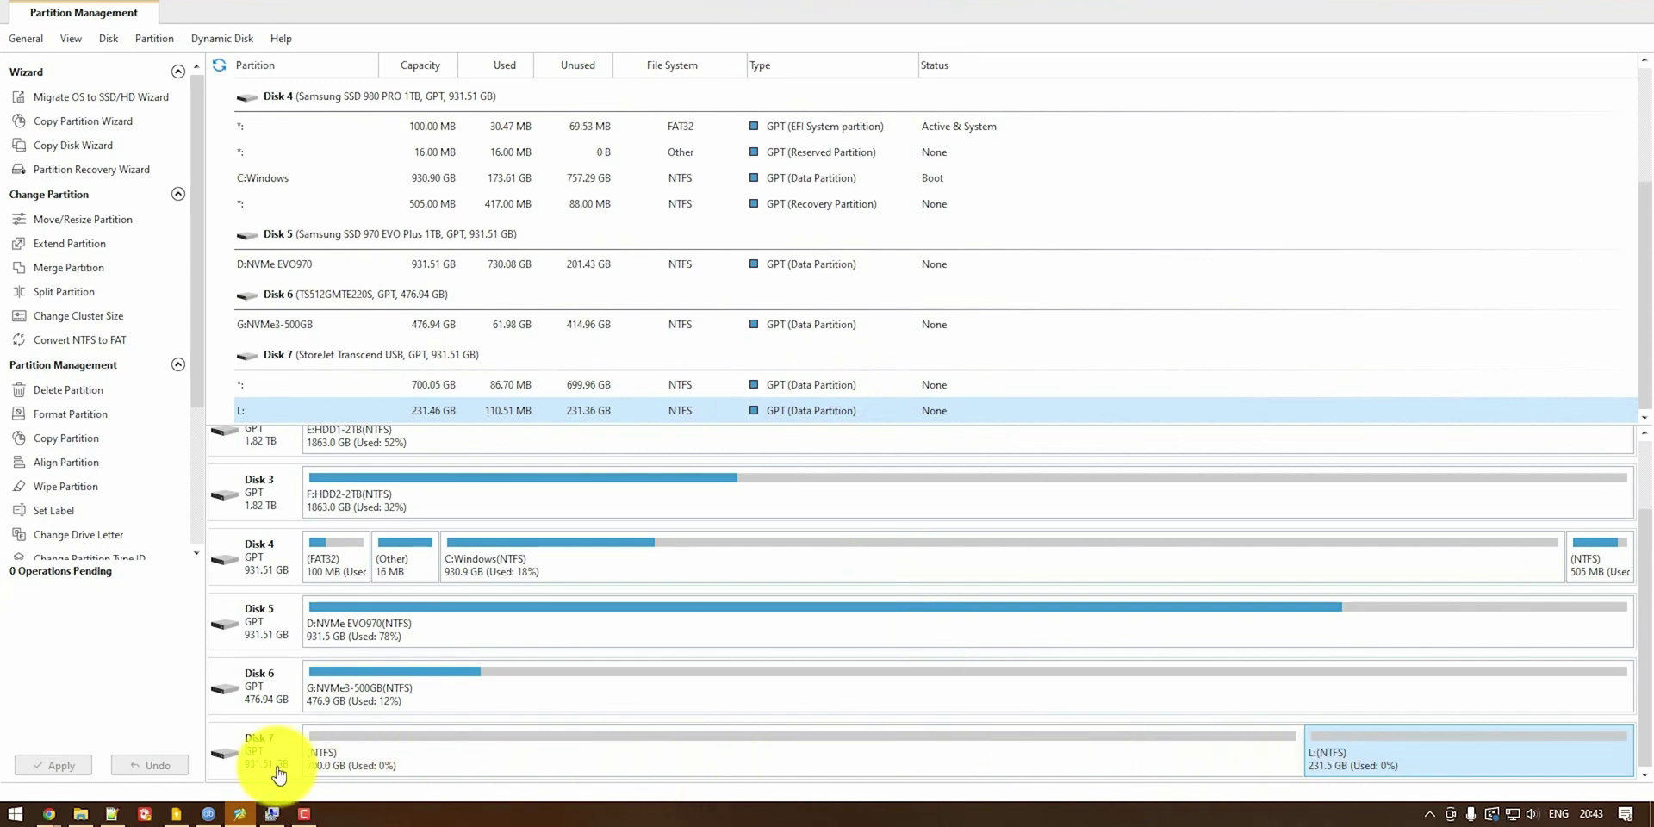
Run Partition Recovery on Disk 7 with a full-disk Quick Scan and select only the 931.51 GB NTFS partition labelled Transcend
right_click(259, 746)
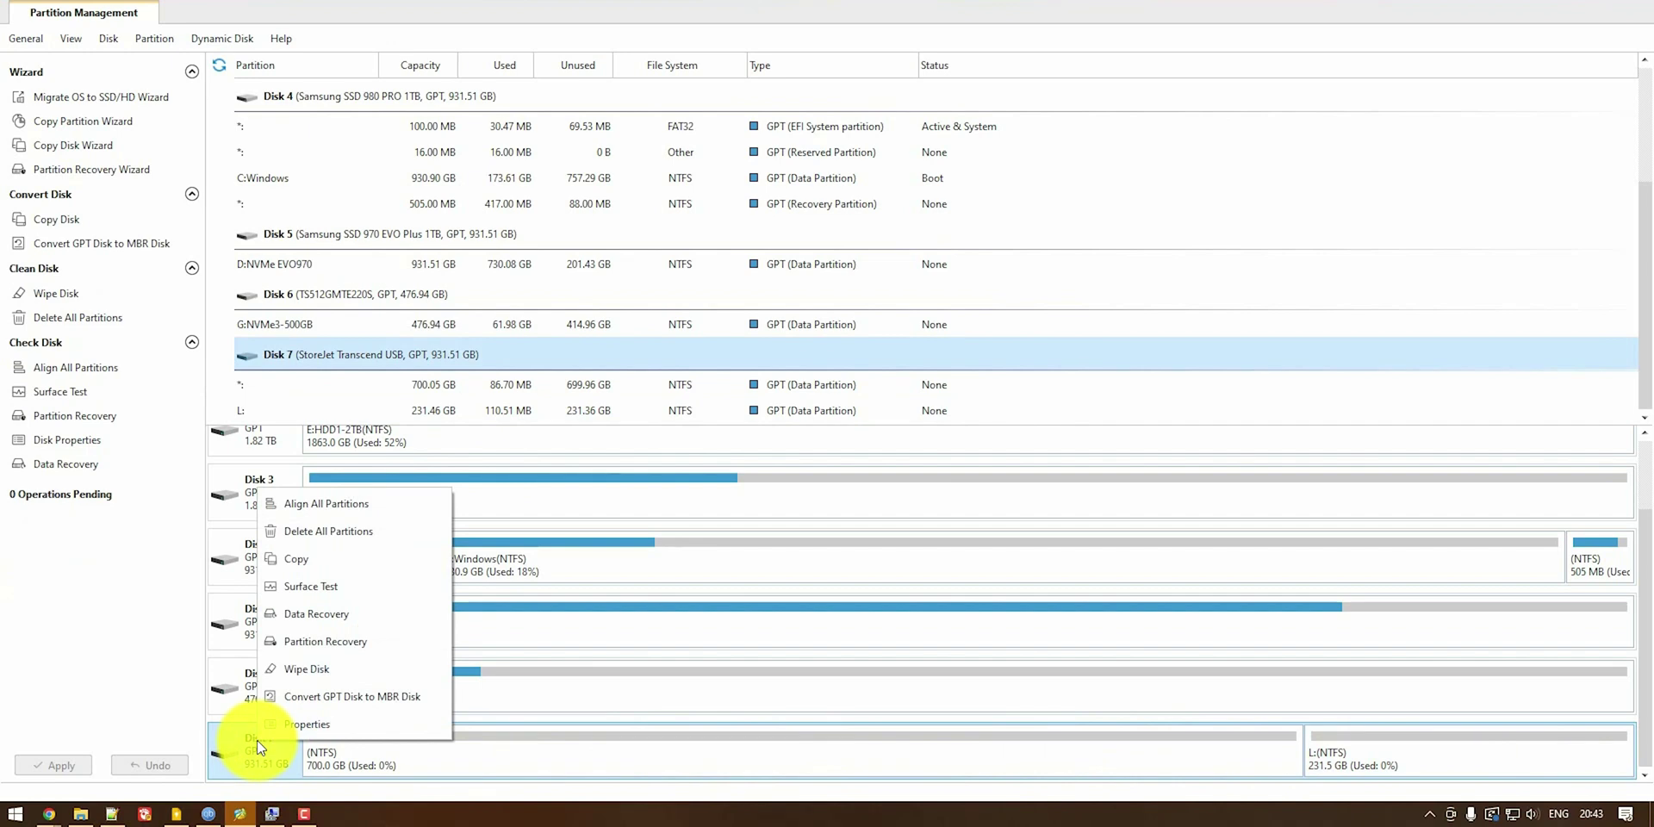
left_click(382, 643)
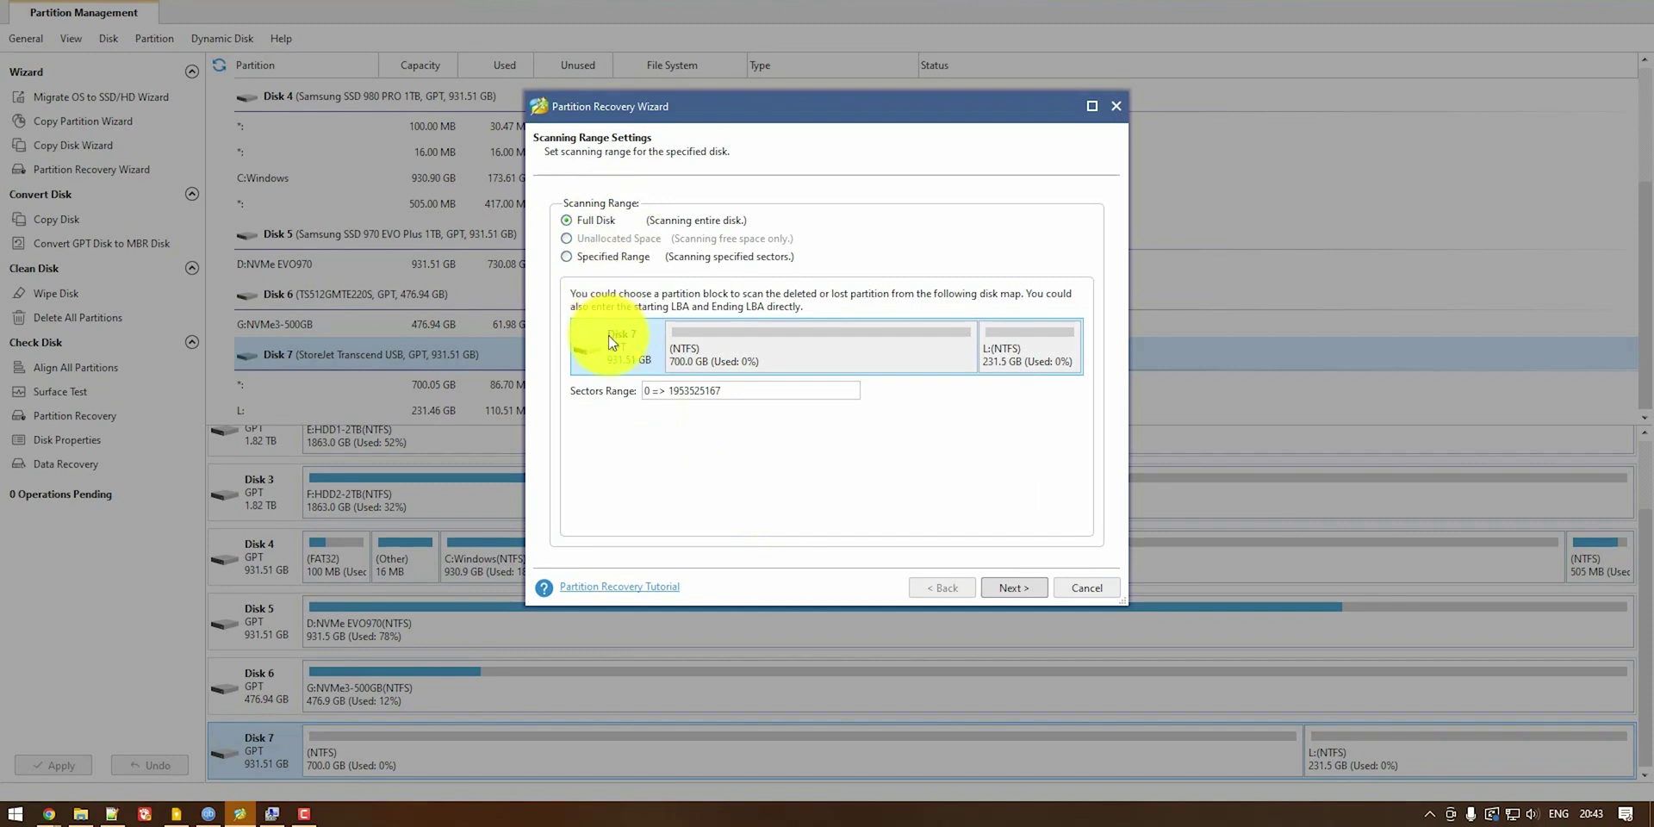
left_click(1006, 587)
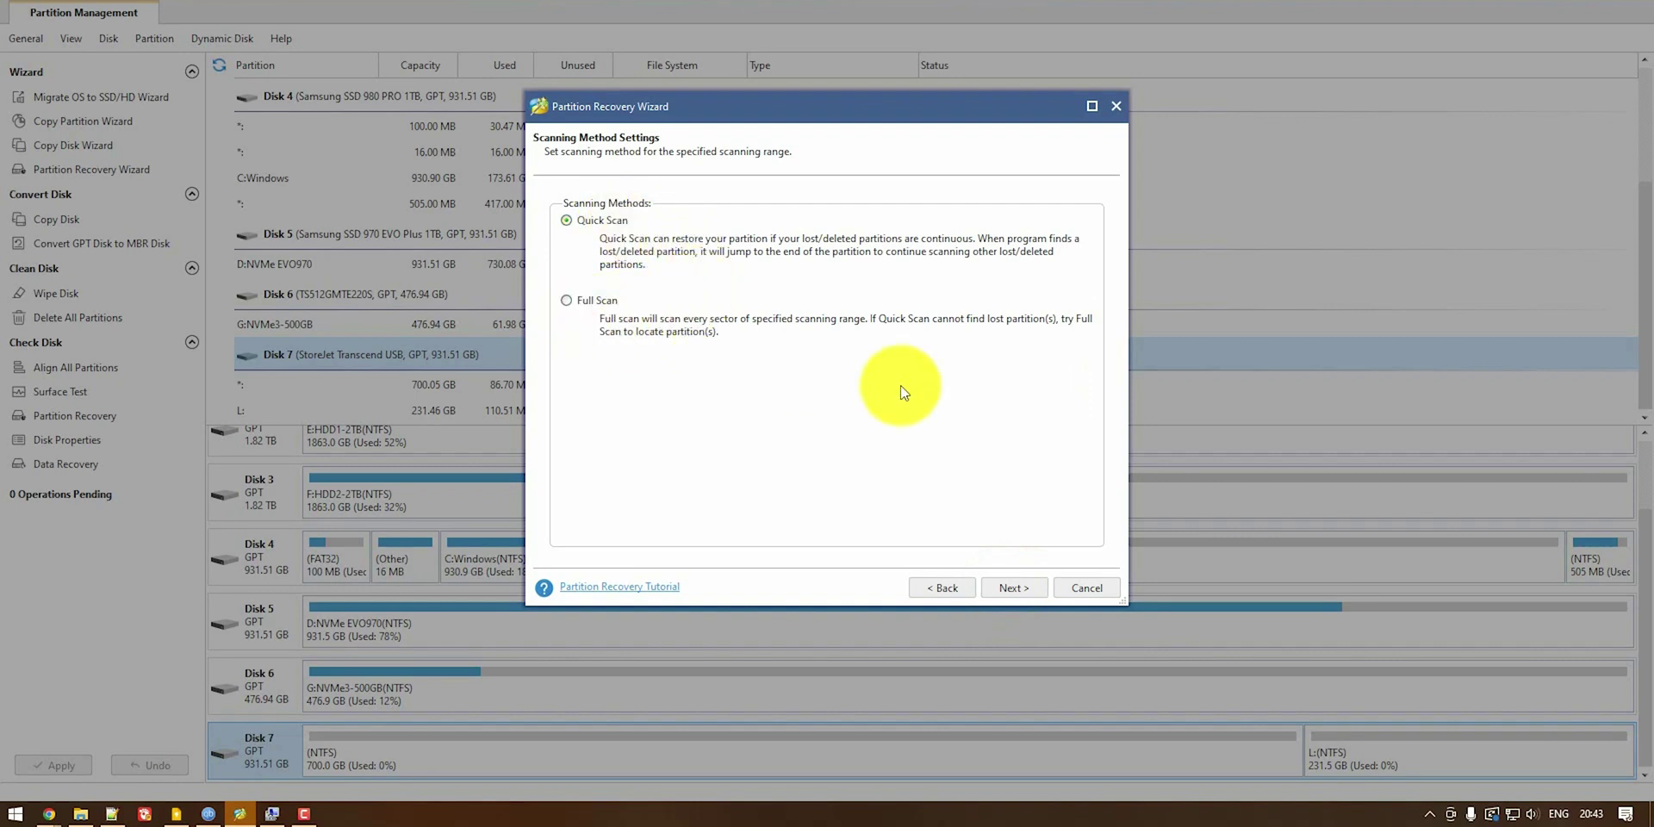
left_click(1016, 590)
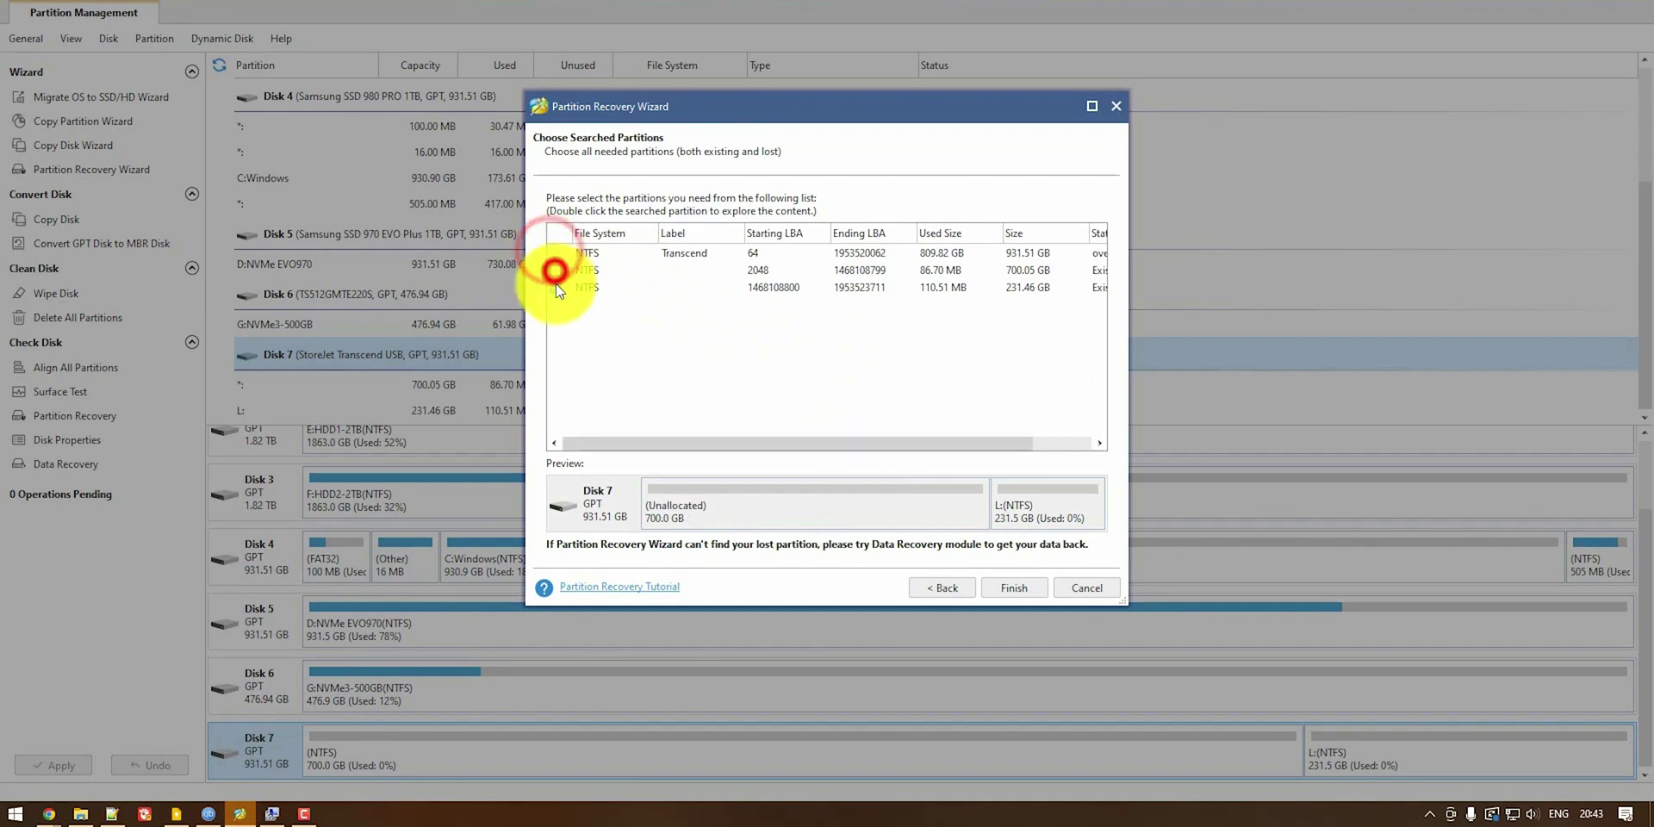
left_click(555, 251)
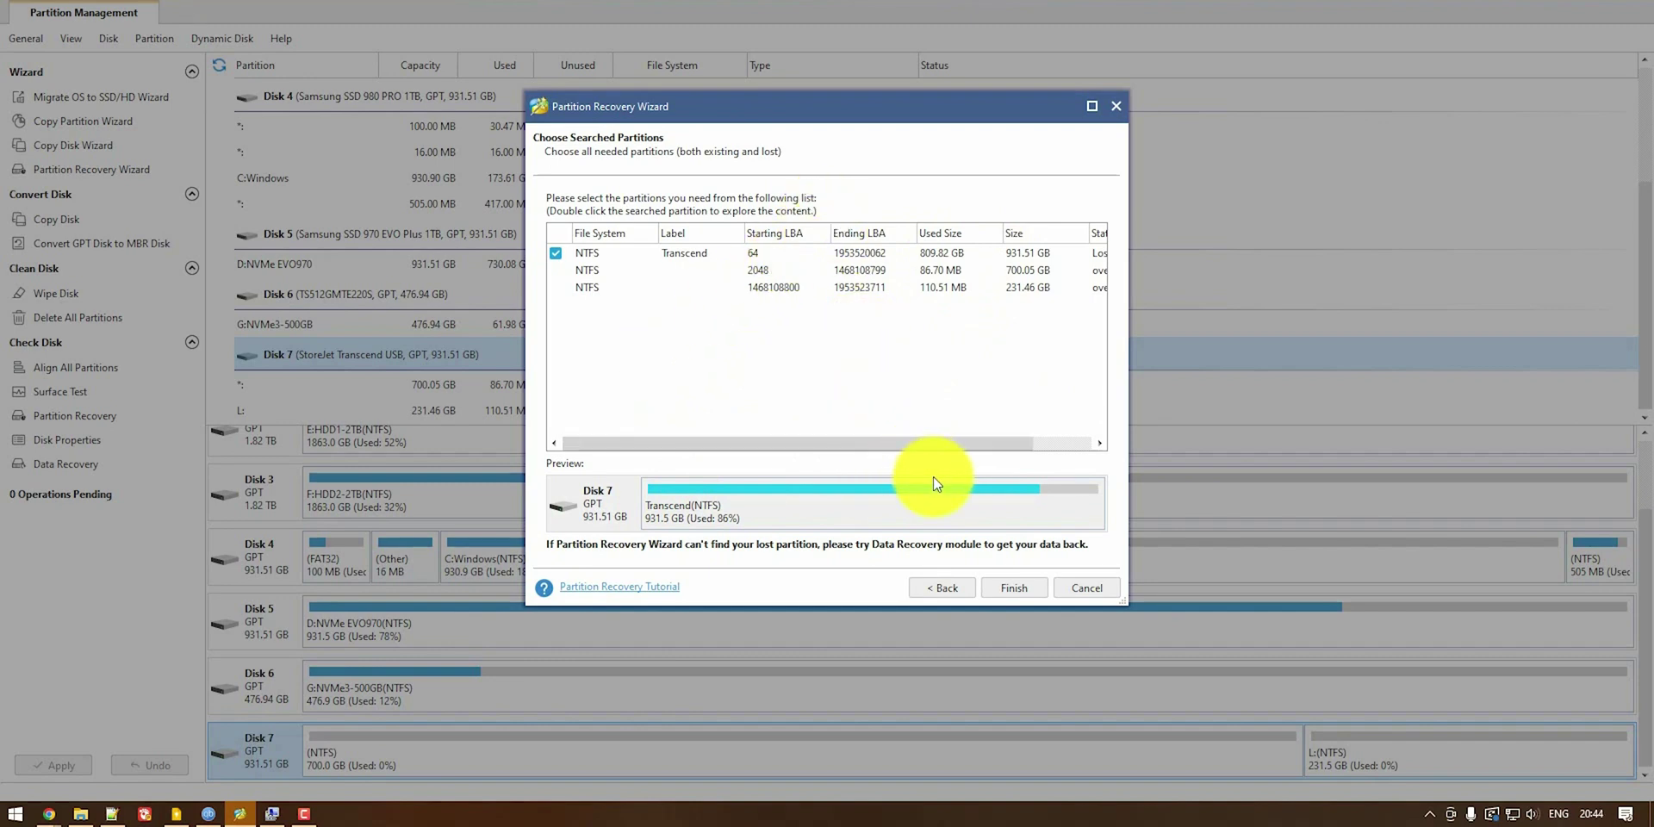
Finish recovering Disk 7's Transcend partition, accept deletion of existing partitions, and apply all pending changes
left_click(1010, 588)
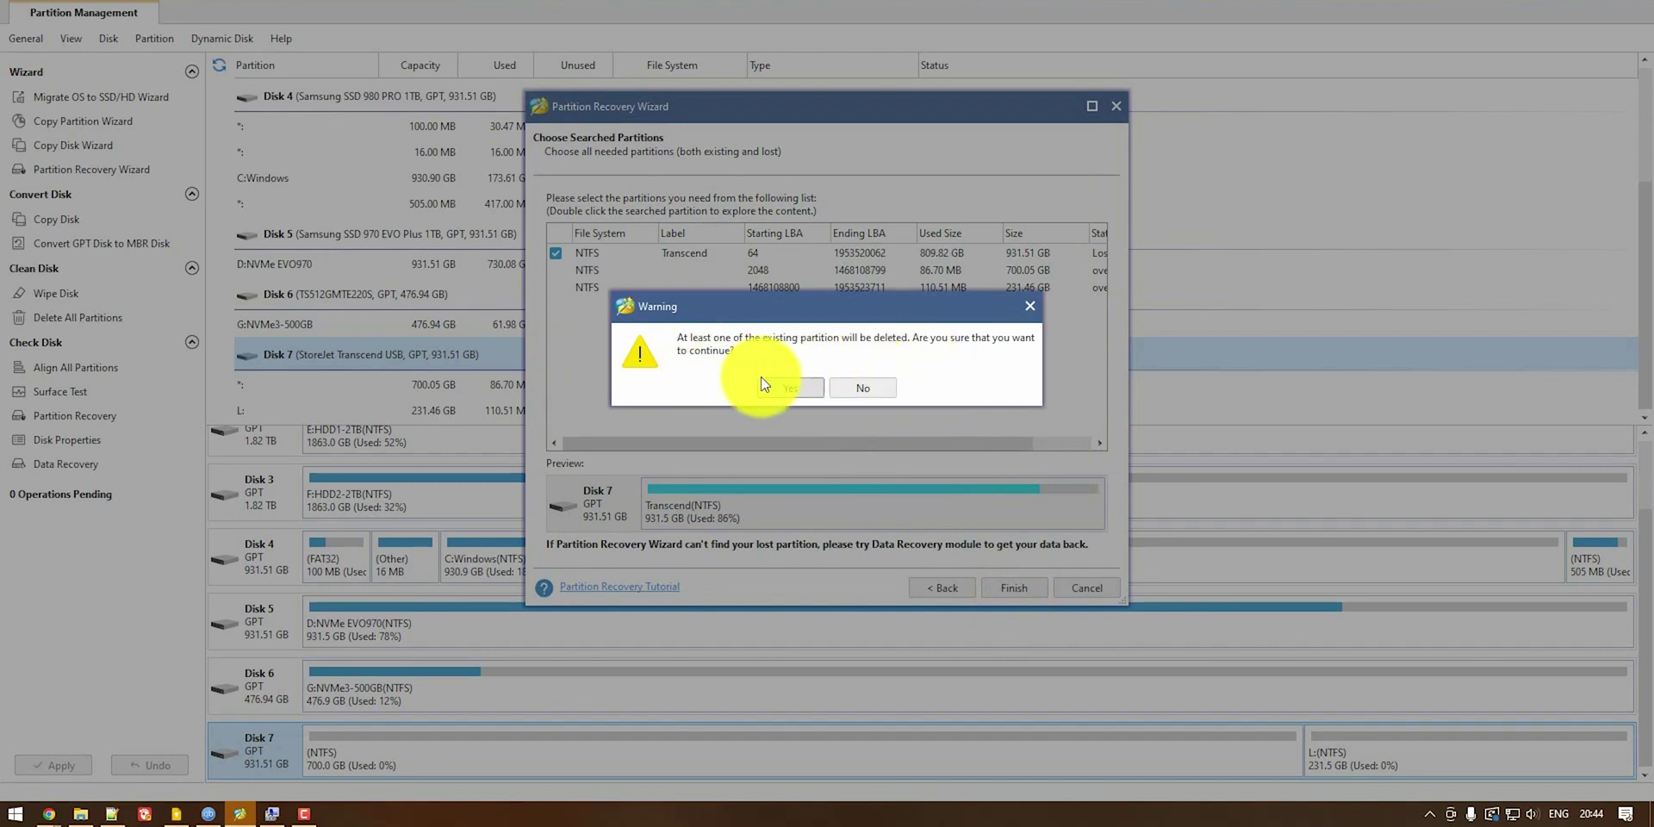
left_click(789, 391)
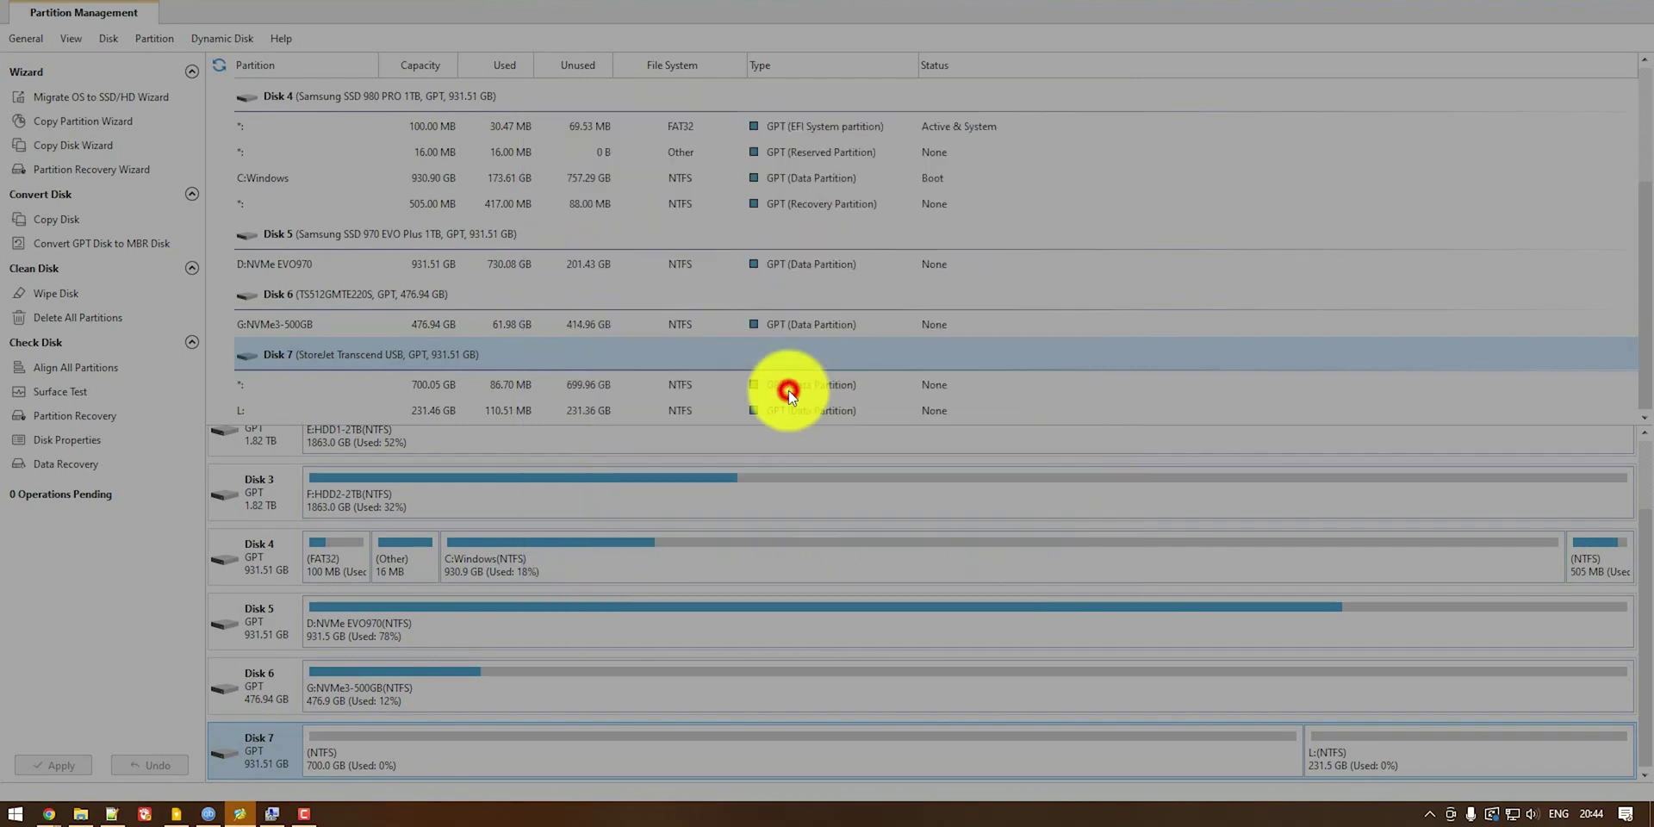
left_click(41, 763)
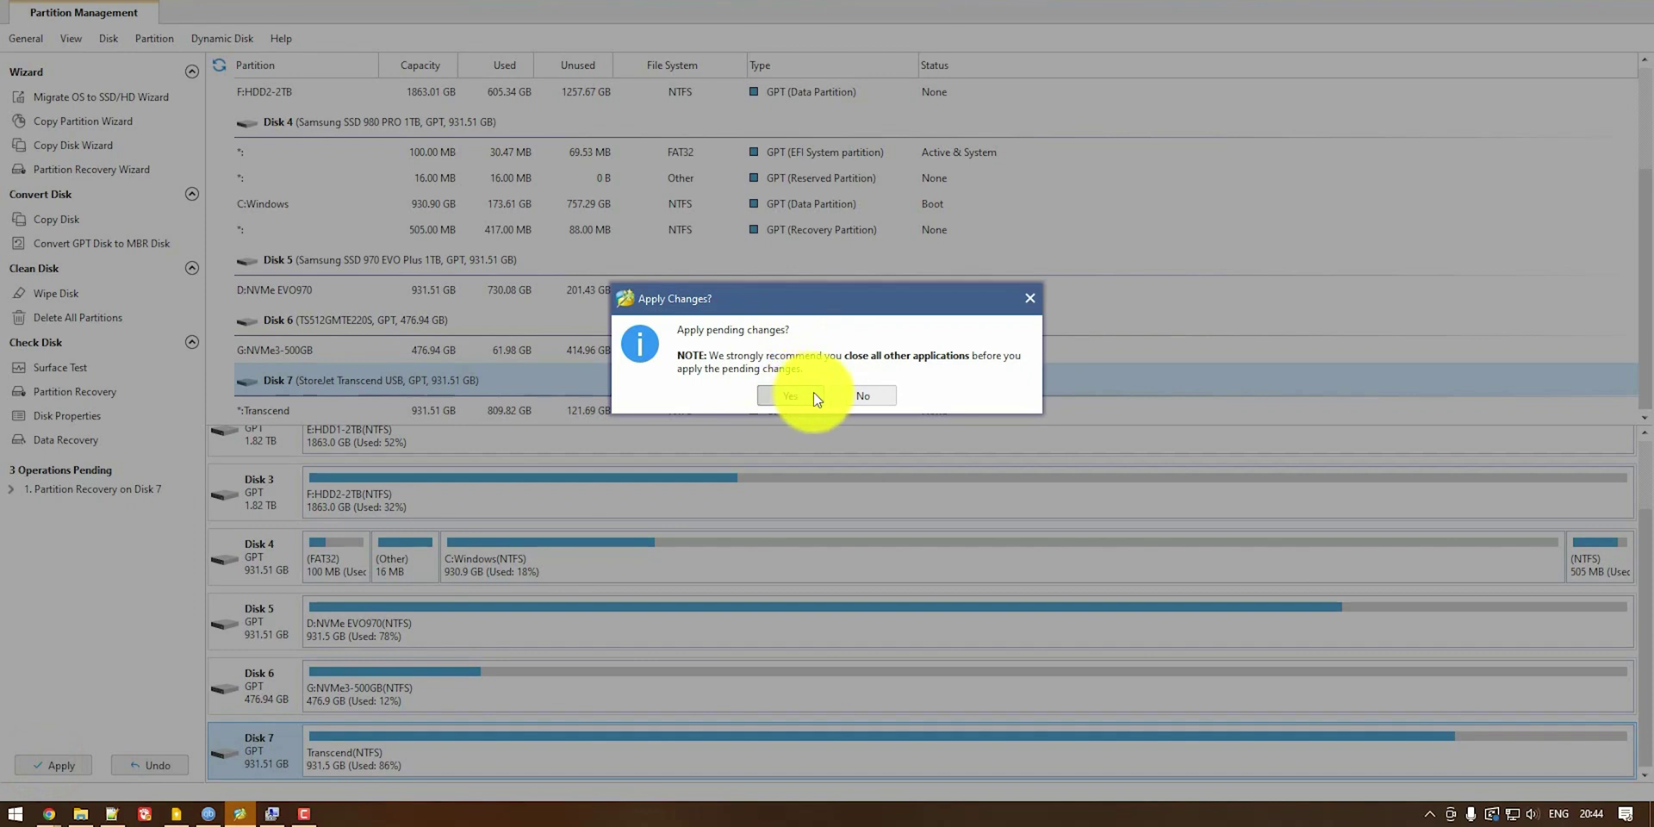
left_click(814, 392)
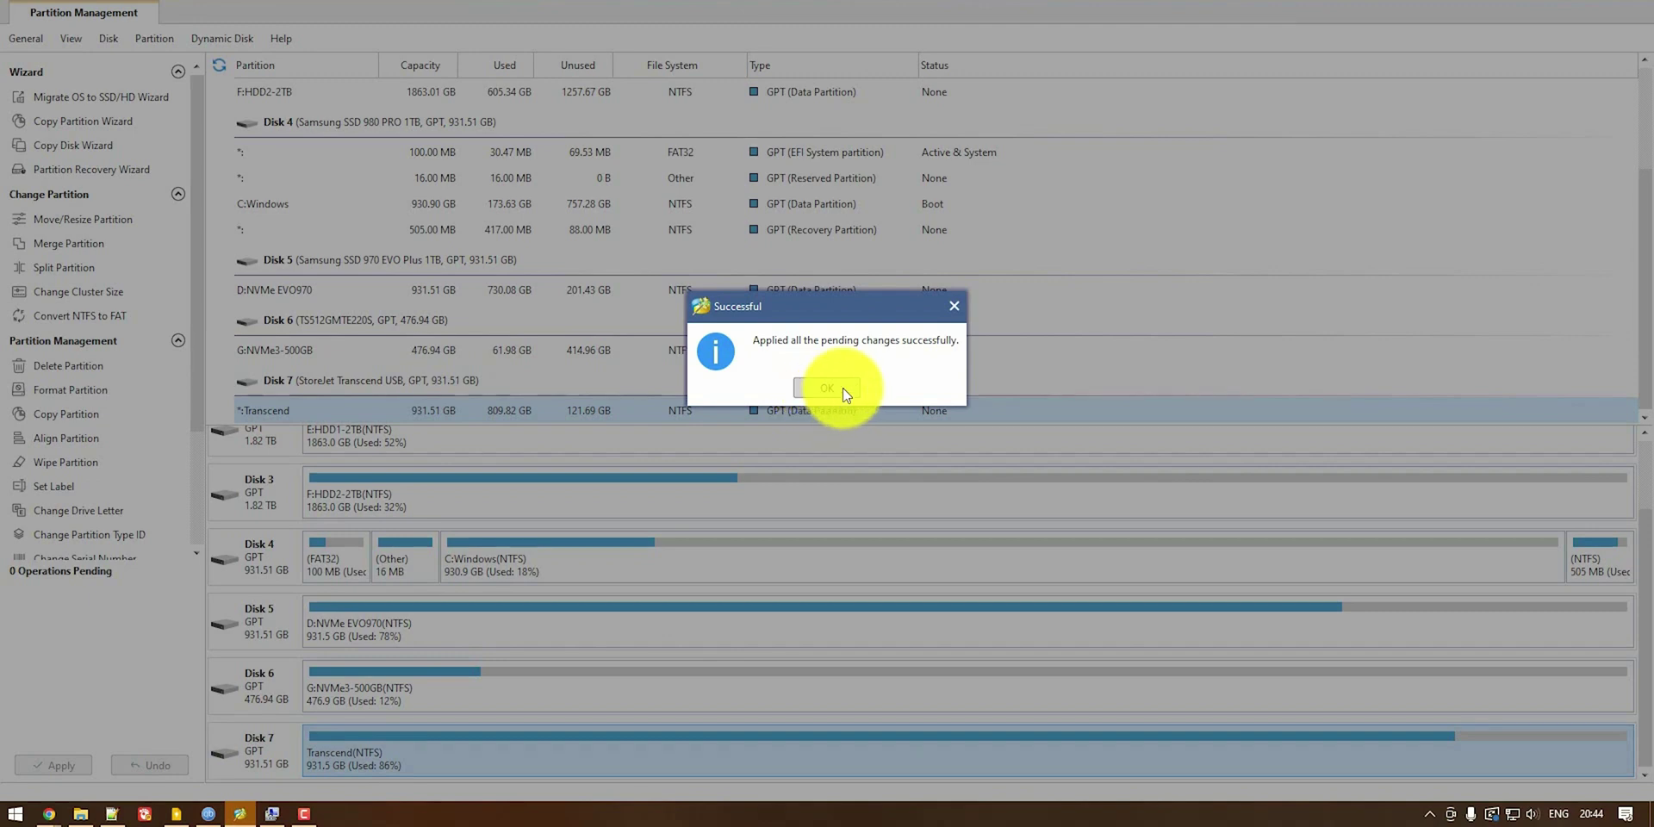
left_click(843, 390)
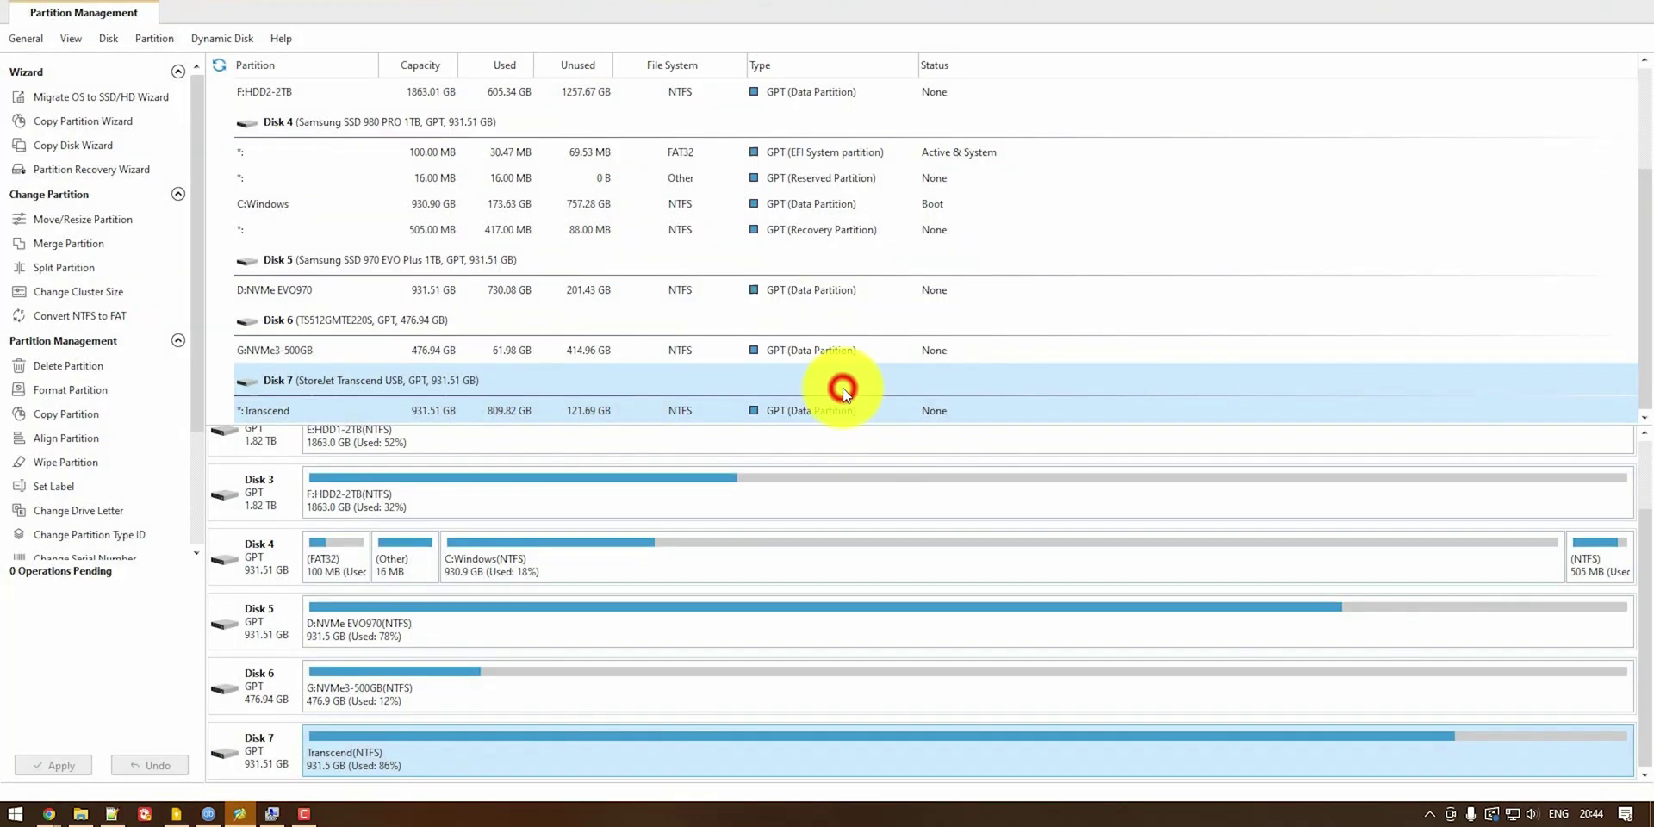
Explore the Transcend partition's contents, expanding MACRIUM BACKUP with its PHOTOS and DESKTOP folders, and close the explorer
right_click(490, 743)
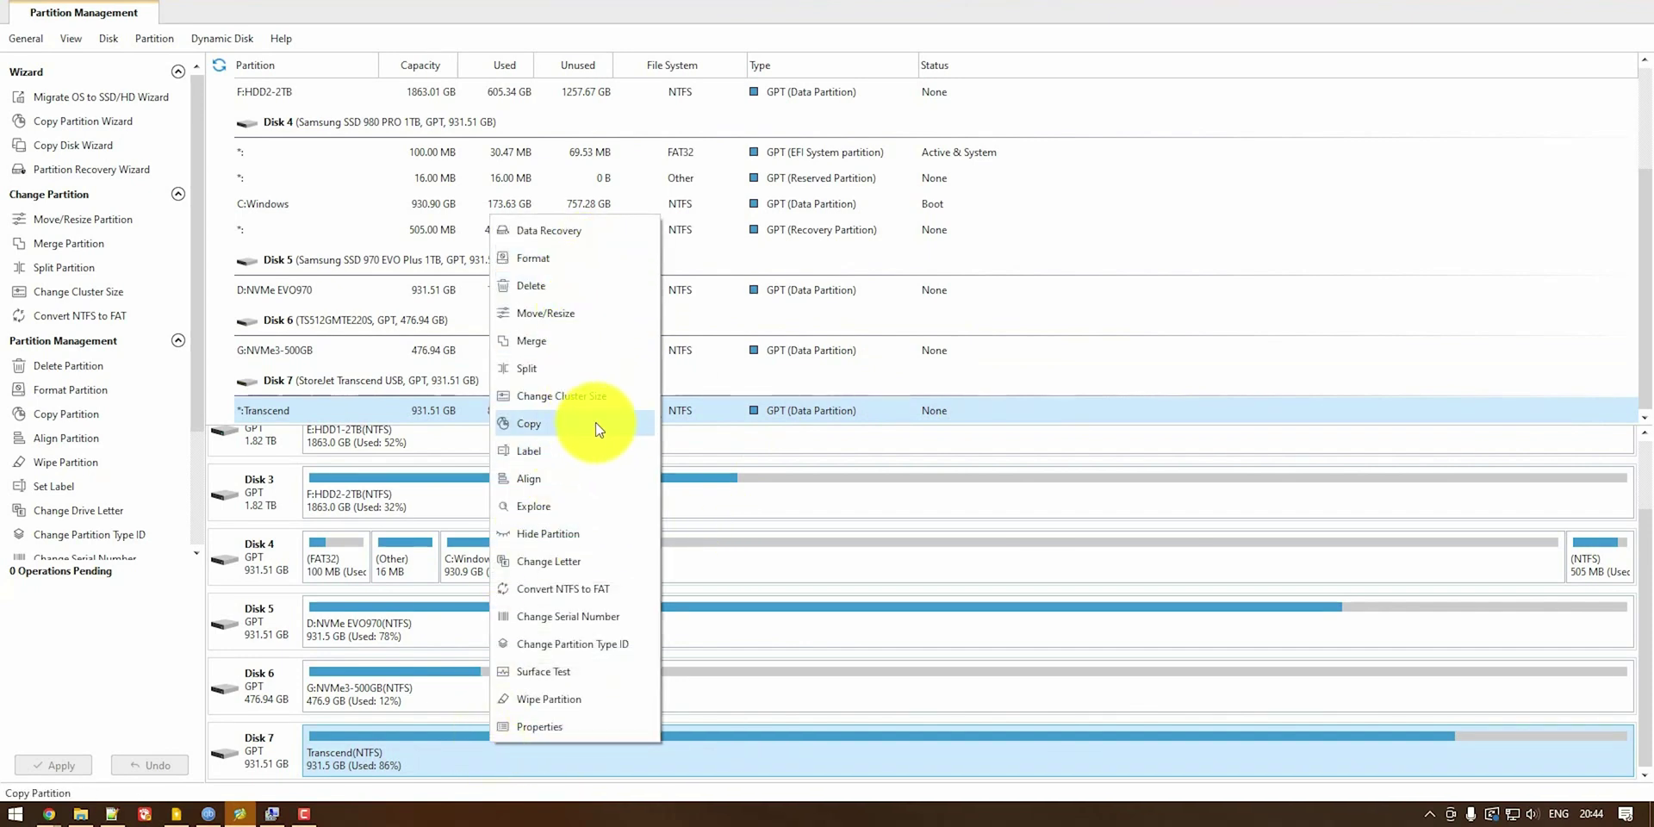
left_click(582, 508)
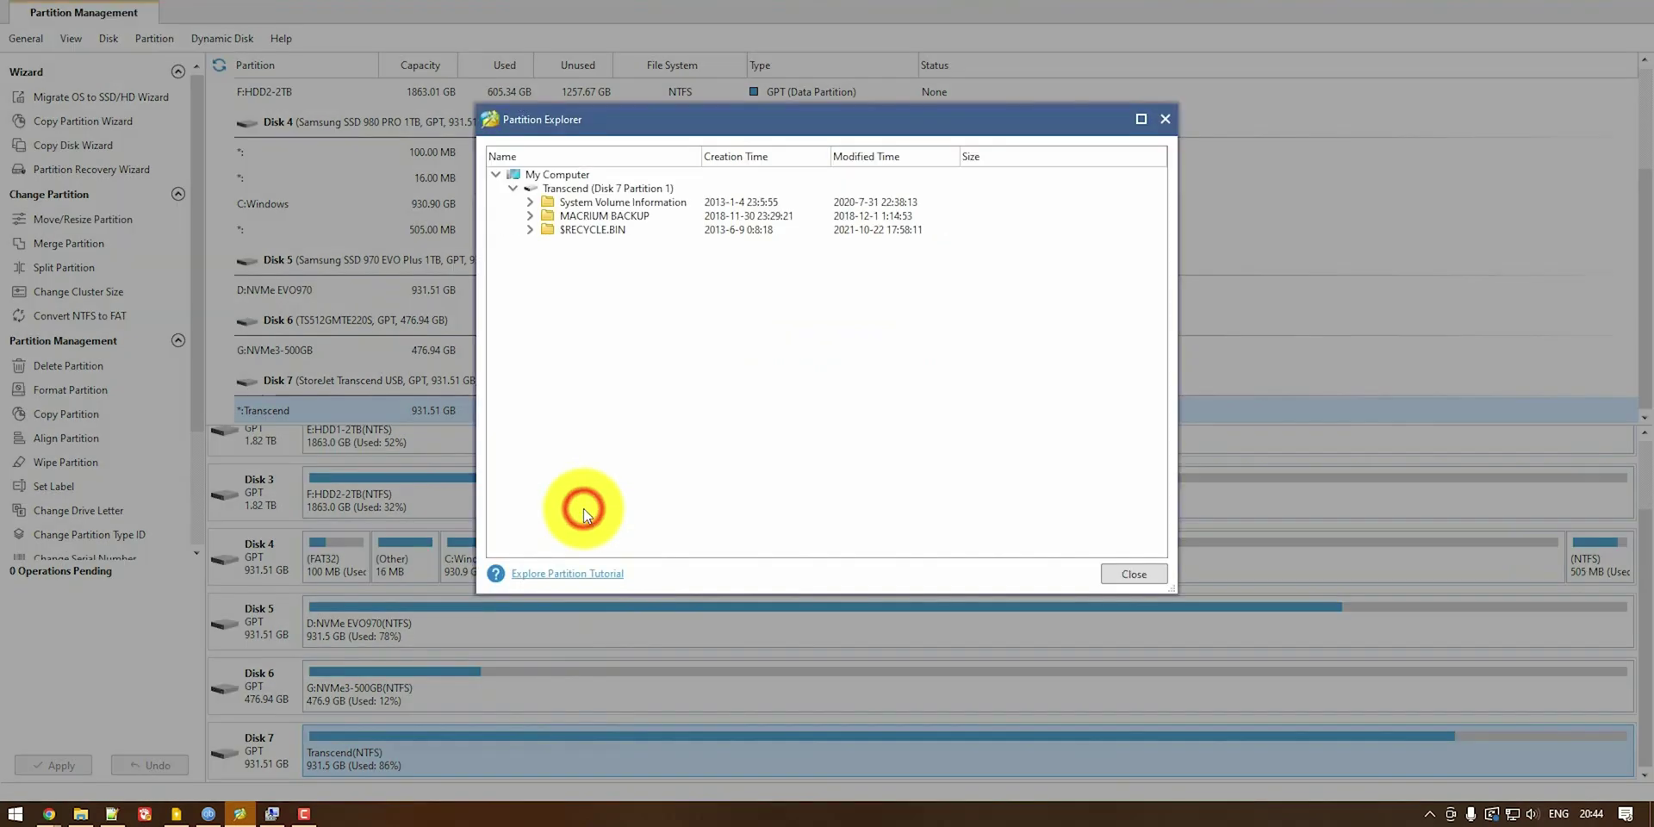
left_click(531, 216)
left_click(548, 229)
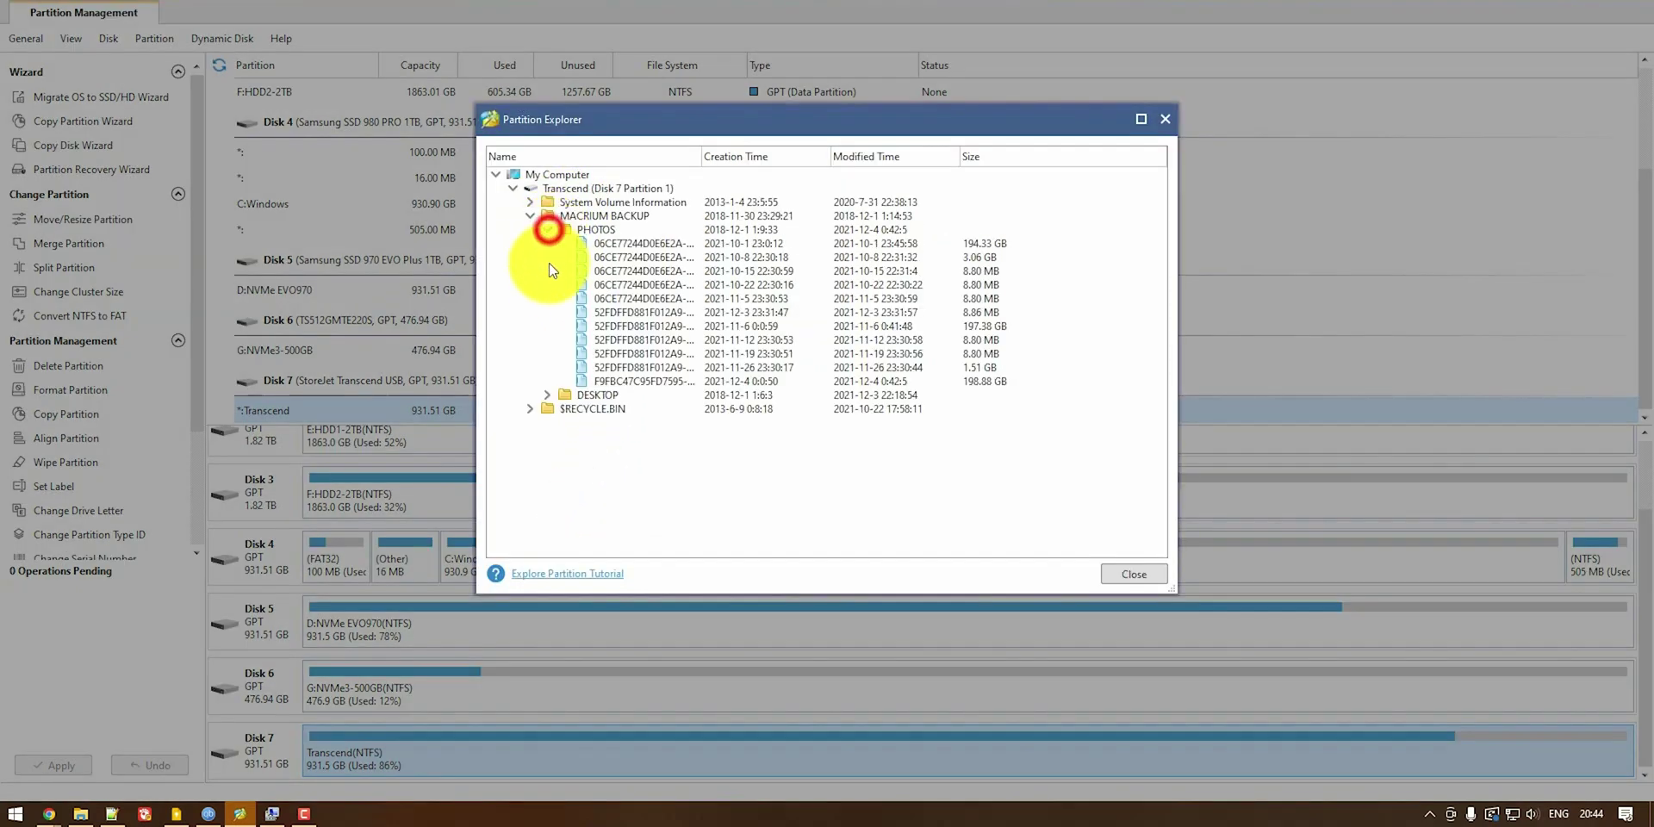
left_click(549, 394)
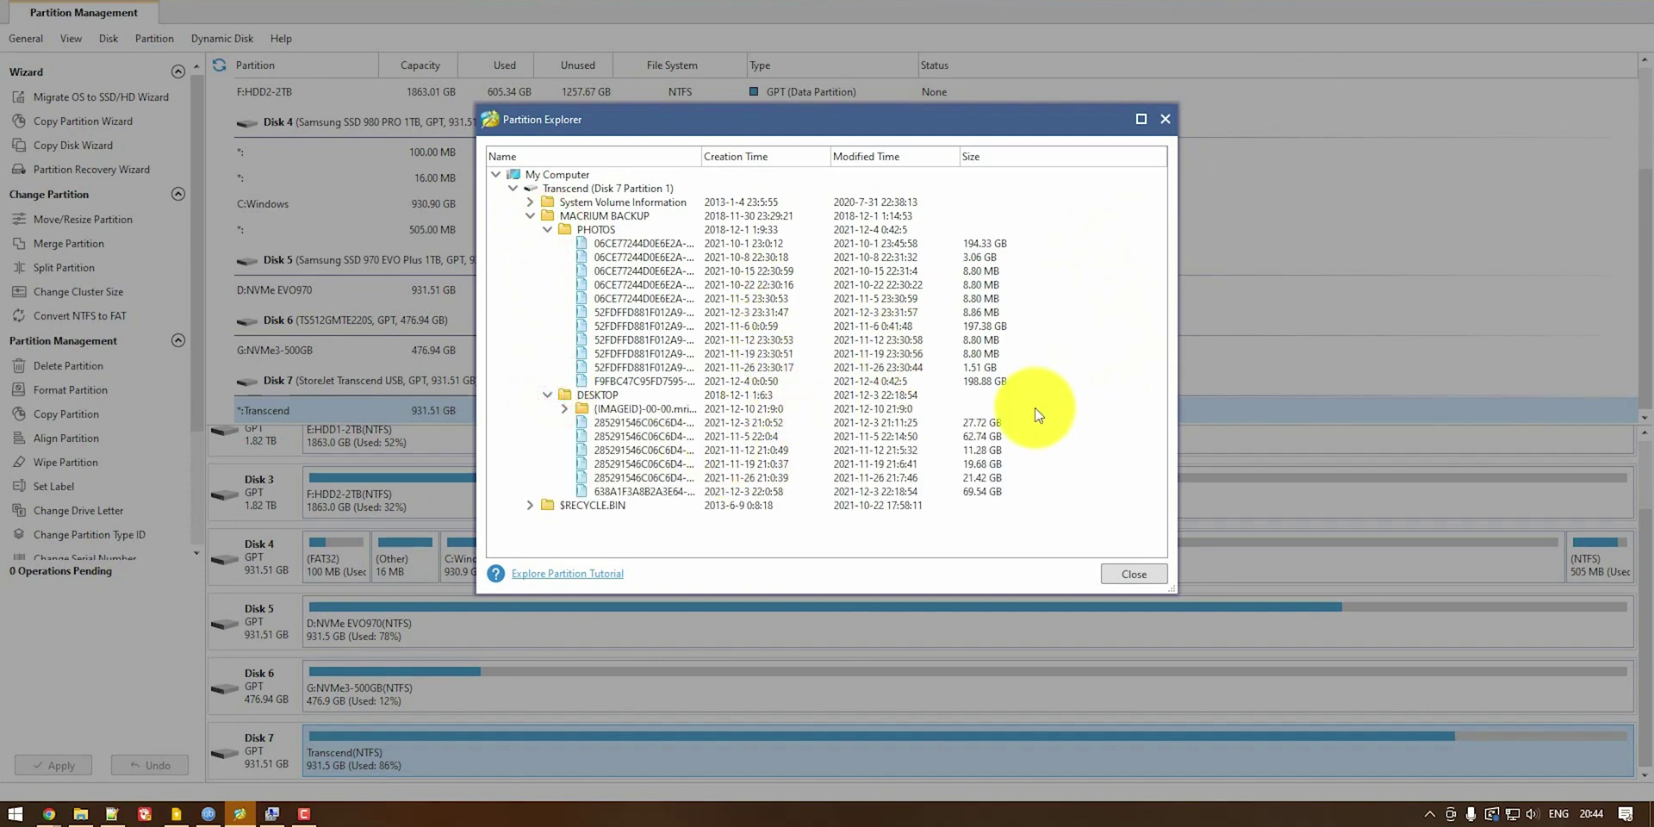
left_click(493, 404)
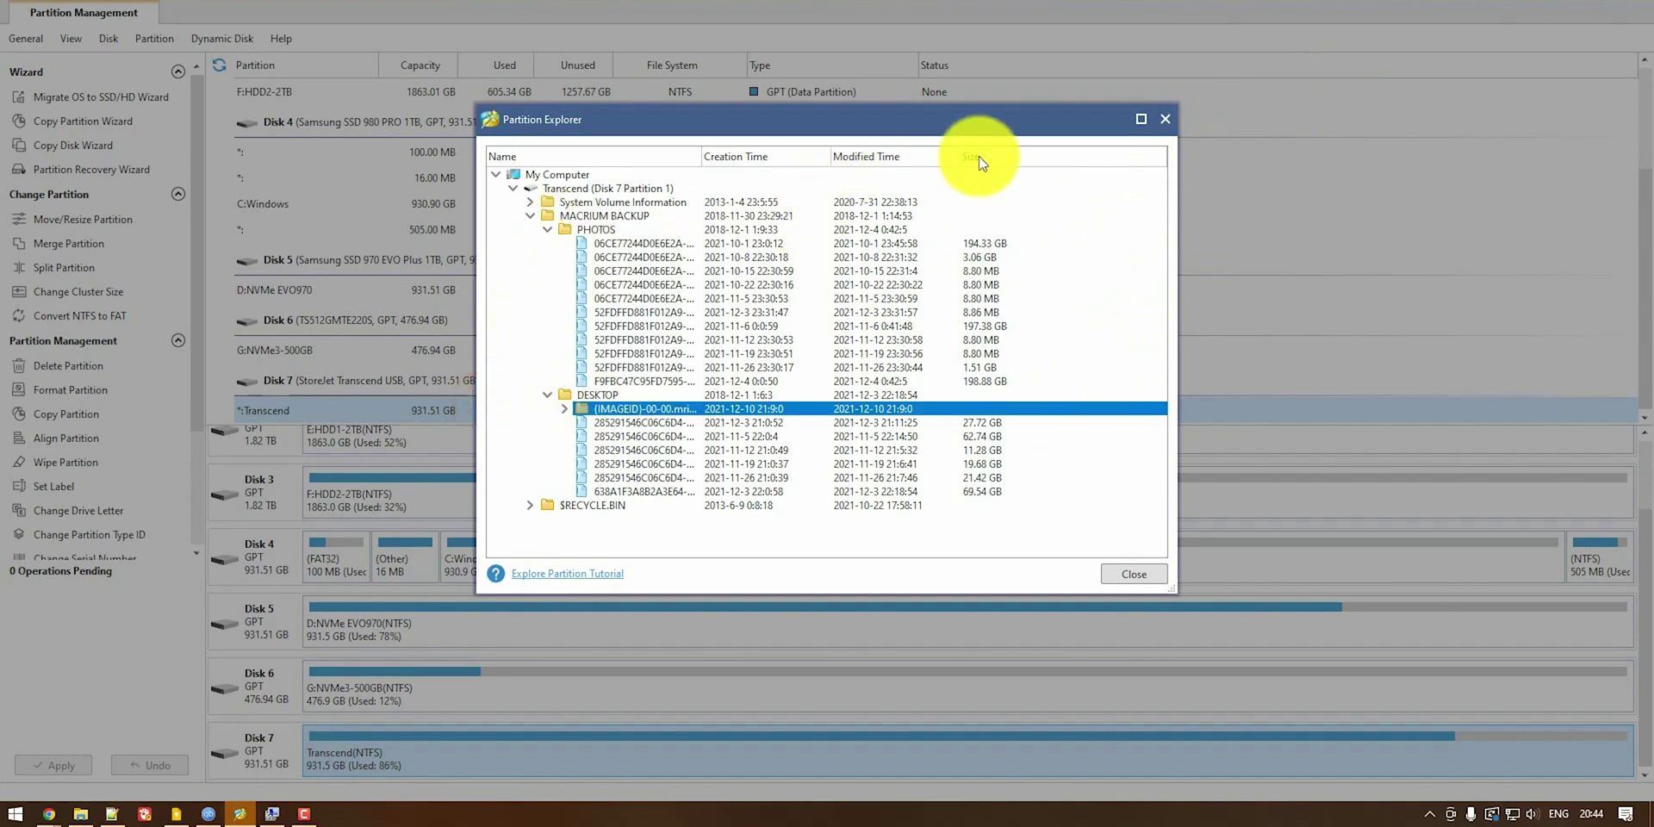
left_click(1163, 119)
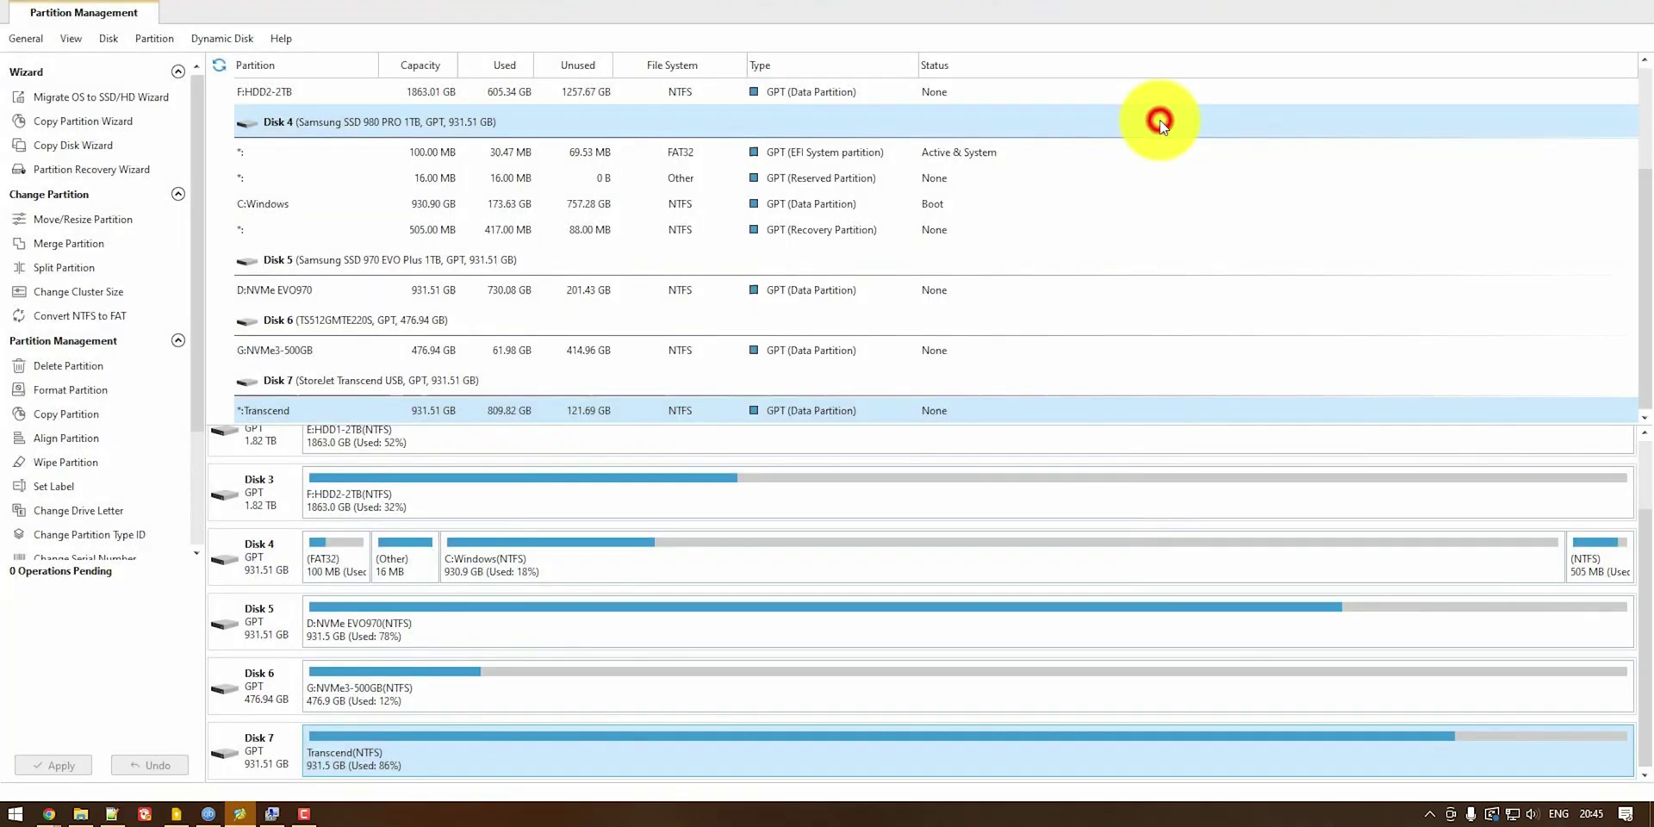
right_click(393, 741)
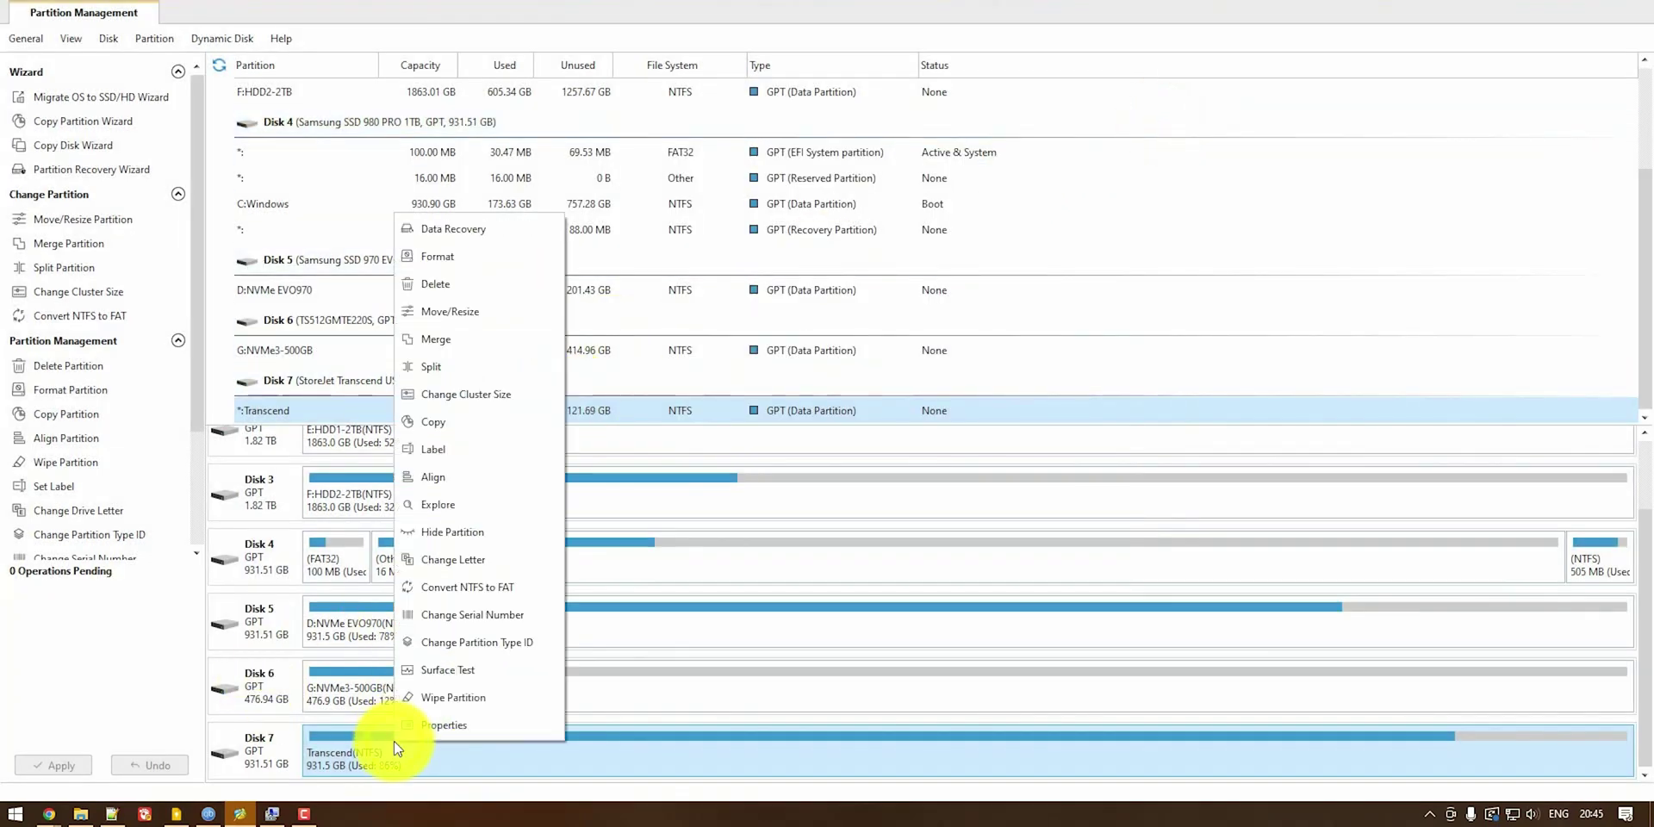
left_click(340, 756)
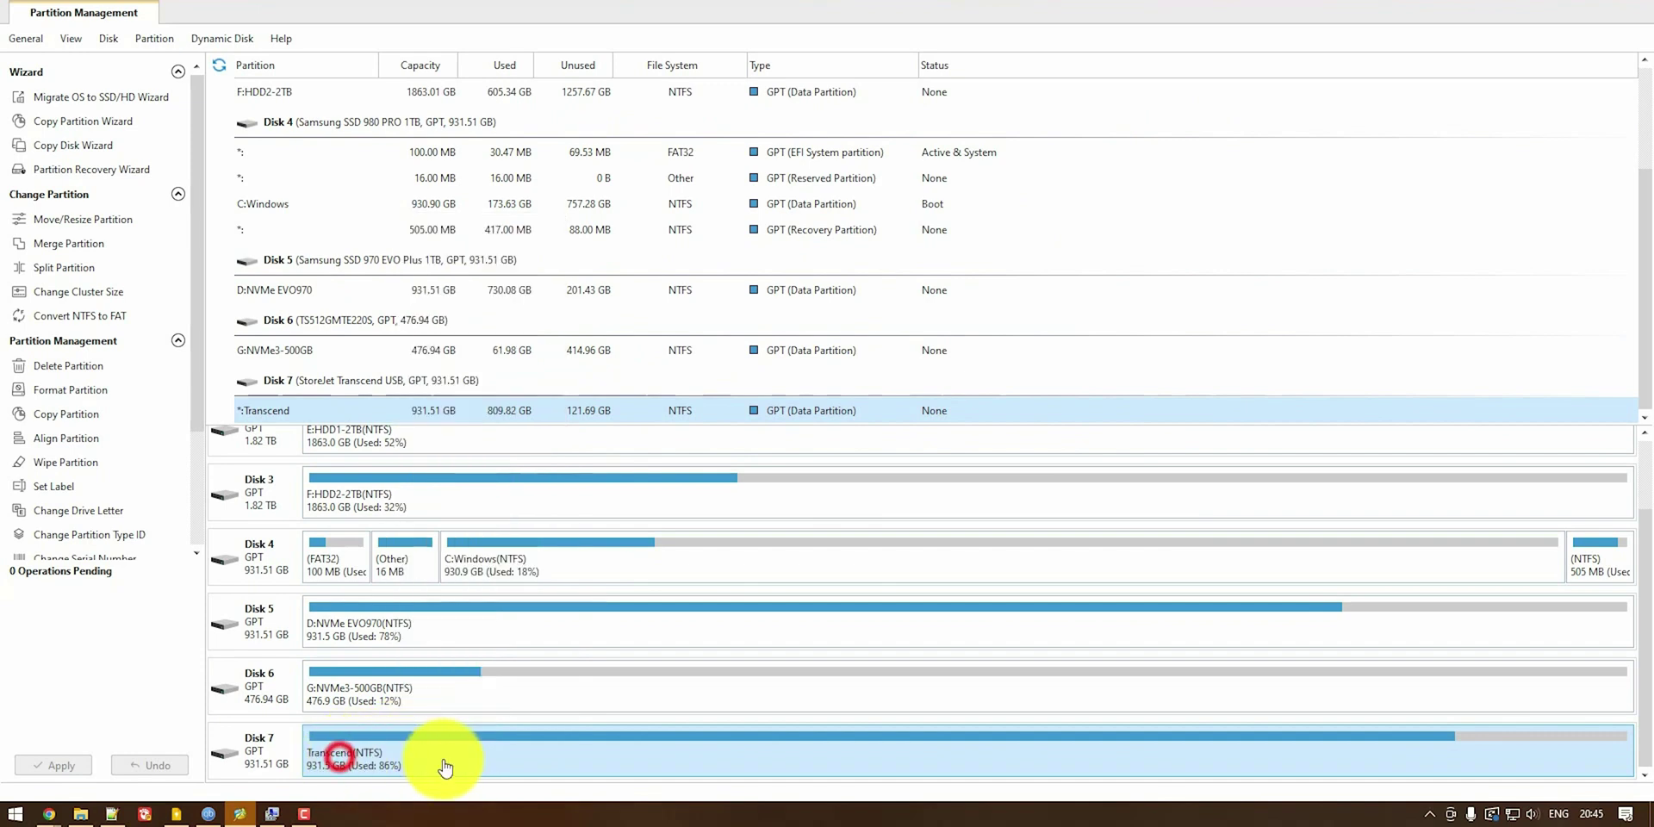